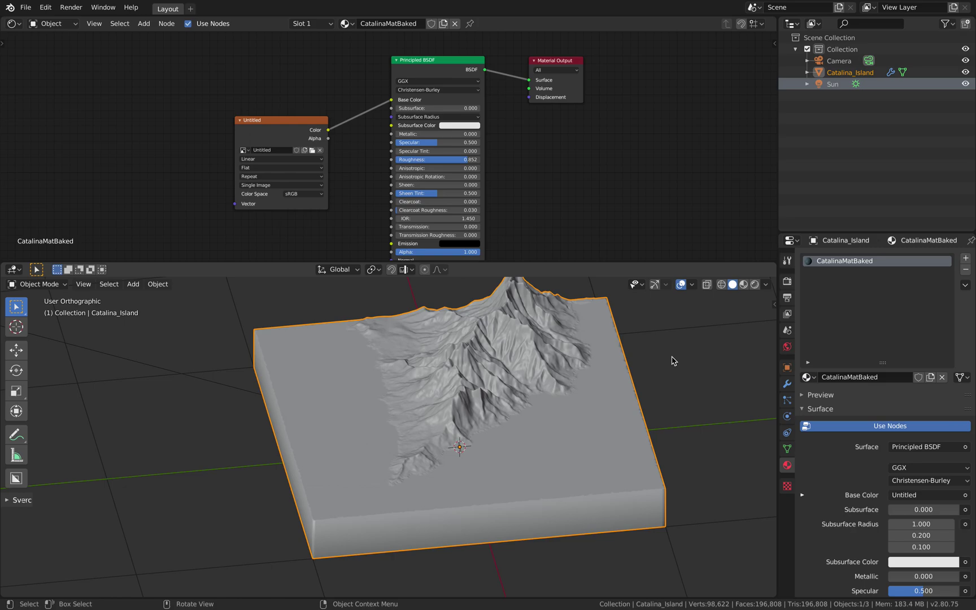
- Inspect the Catalina_Island terrain from several angles, preview its material shading briefly, and compare it with the desktop wallpaper
{"action": "middle_click_drag", "start_coordinate": [646, 358], "coordinate": [567, 372]}
{"action": "middle_click_drag", "start_coordinate": [539, 204], "coordinate": [498, 190]}
{"action": "middle_click_drag", "start_coordinate": [577, 394], "coordinate": [590, 386]}
{"action": "mouse_move", "coordinate": [672, 358]}
{"action": "middle_mouse_down"}
{"action": "mouse_move", "coordinate": [664, 373]}
{"action": "mouse_move", "coordinate": [668, 346]}
{"action": "mouse_move", "coordinate": [631, 373]}
{"action": "mouse_move", "coordinate": [695, 336]}
{"action": "middle_mouse_up"}
{"action": "left_click", "coordinate": [743, 284]}
{"action": "left_click", "coordinate": [732, 284]}
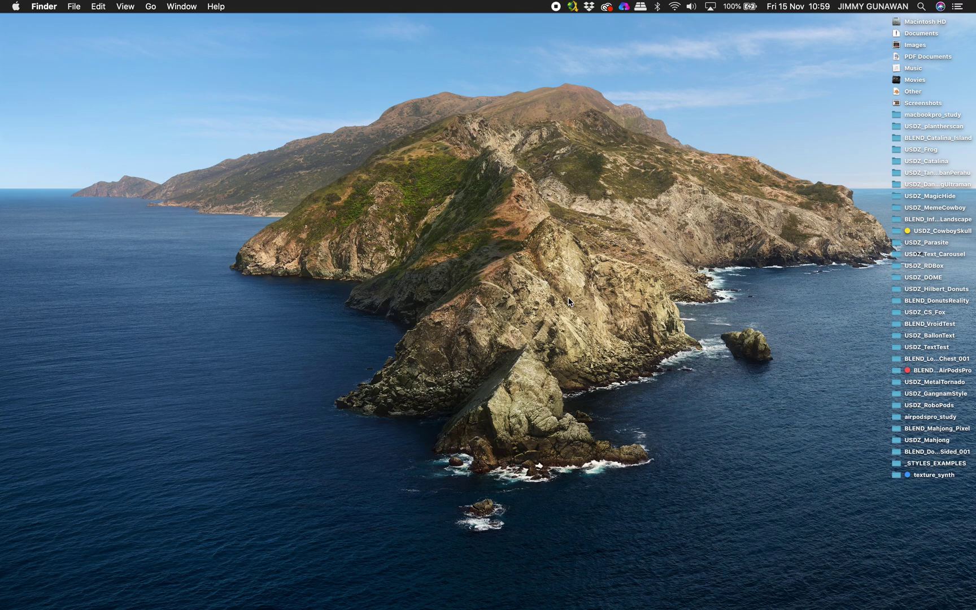
{"action": "key", "text": "ctrl+Right"}
{"action": "middle_click_drag", "start_coordinate": [626, 371], "coordinate": [605, 377]}
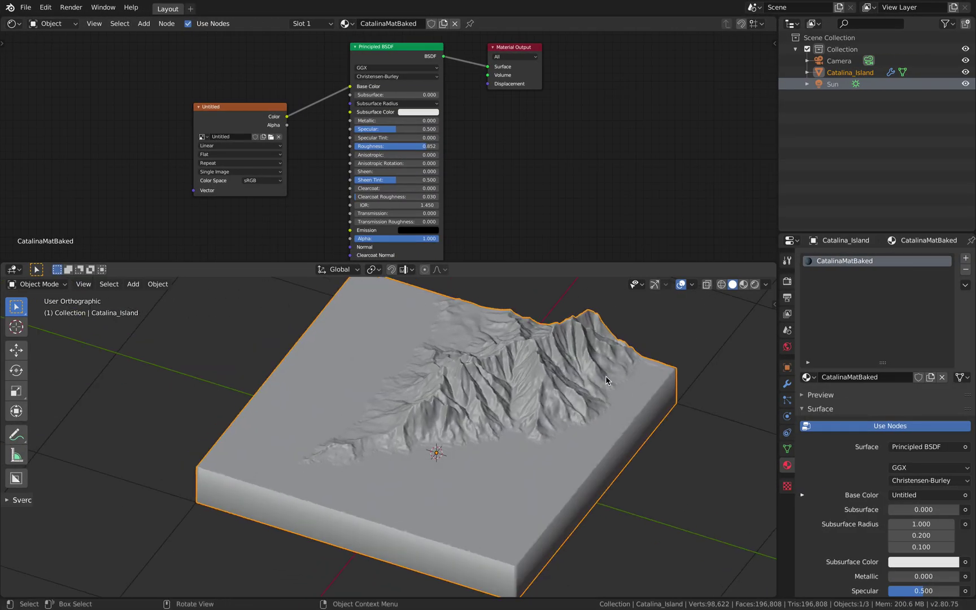
- Switch to Safari and look over the open terrain.party height map and Australian terrain image results
{"action": "key", "text": "ctrl+Right"}
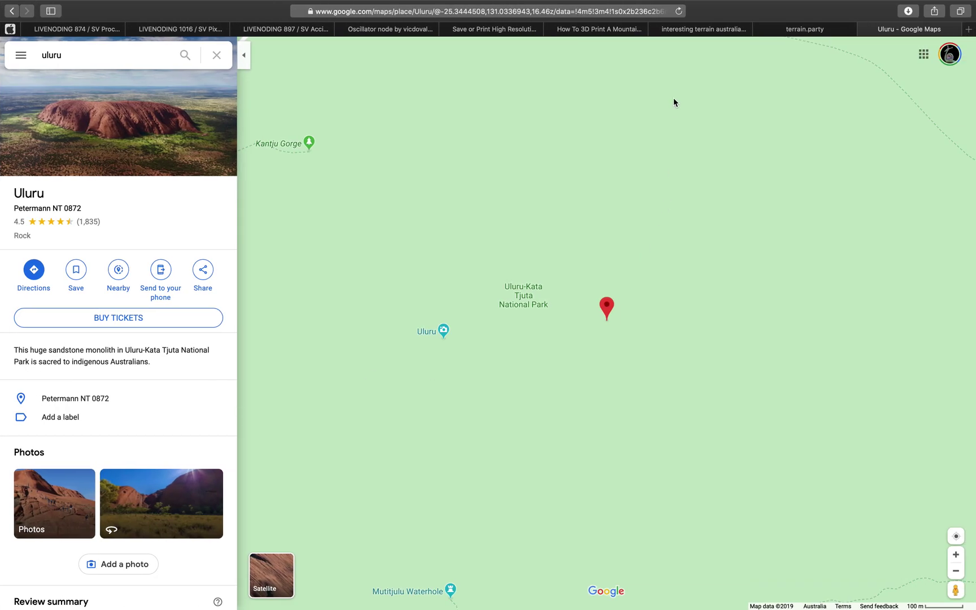
{"action": "left_click", "coordinate": [799, 31]}
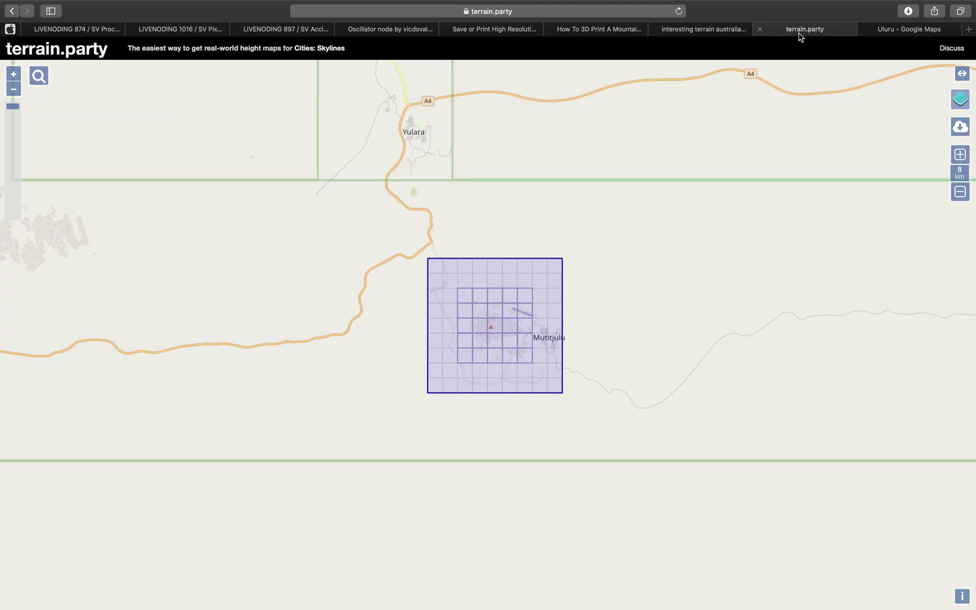
{"action": "left_click", "coordinate": [705, 31]}
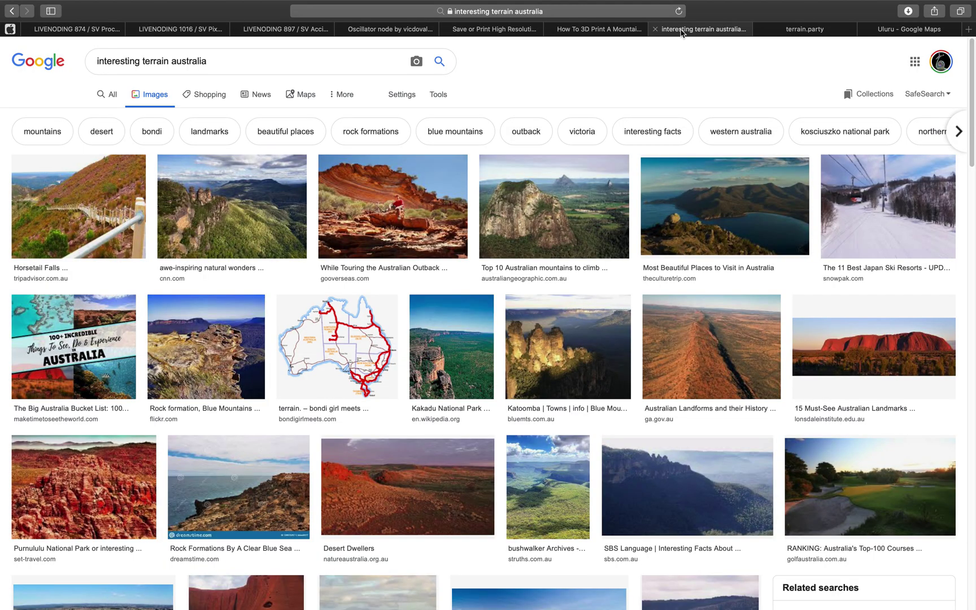
- Show the Backcountry Banter article, highlighting "How to 3D Print a Mountain" in its title and checking its web address
{"action": "left_click", "coordinate": [623, 30]}
{"action": "left_click_drag", "start_coordinate": [971, 483], "coordinate": [971, 92]}
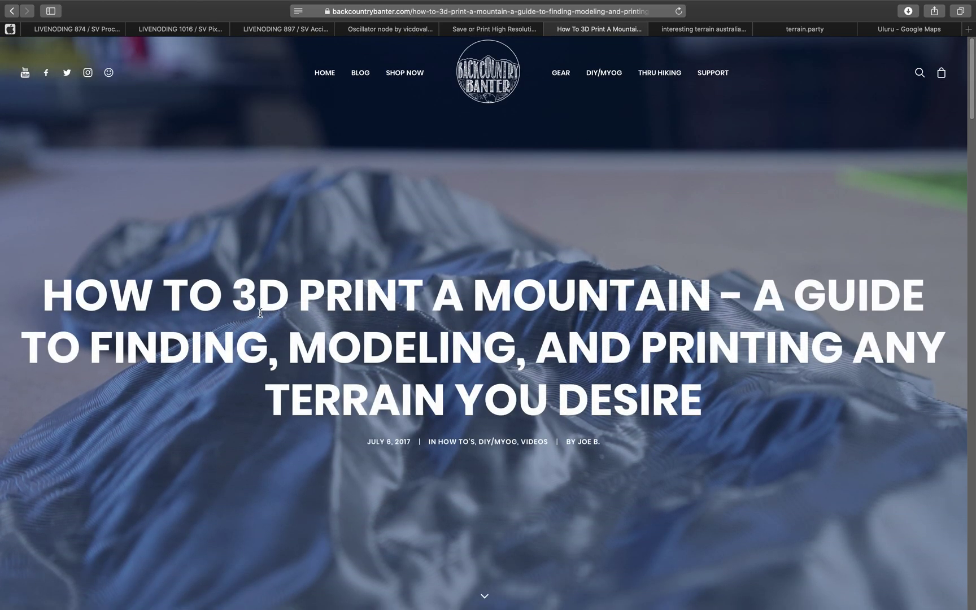
{"action": "left_click_drag", "start_coordinate": [131, 298], "coordinate": [492, 293]}
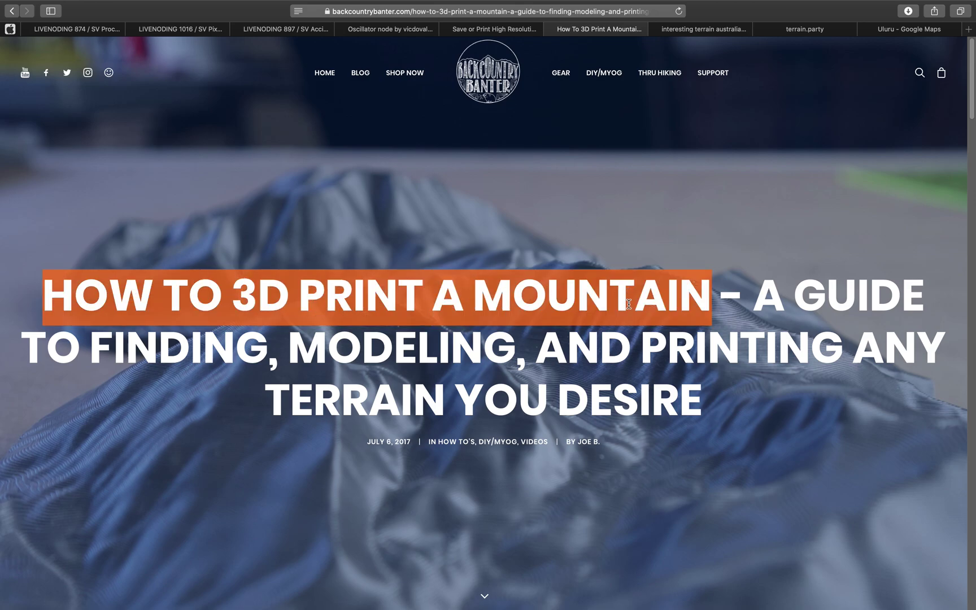
{"action": "scroll", "coordinate": [625, 337], "scroll_direction": "down", "scroll_amount": 3}
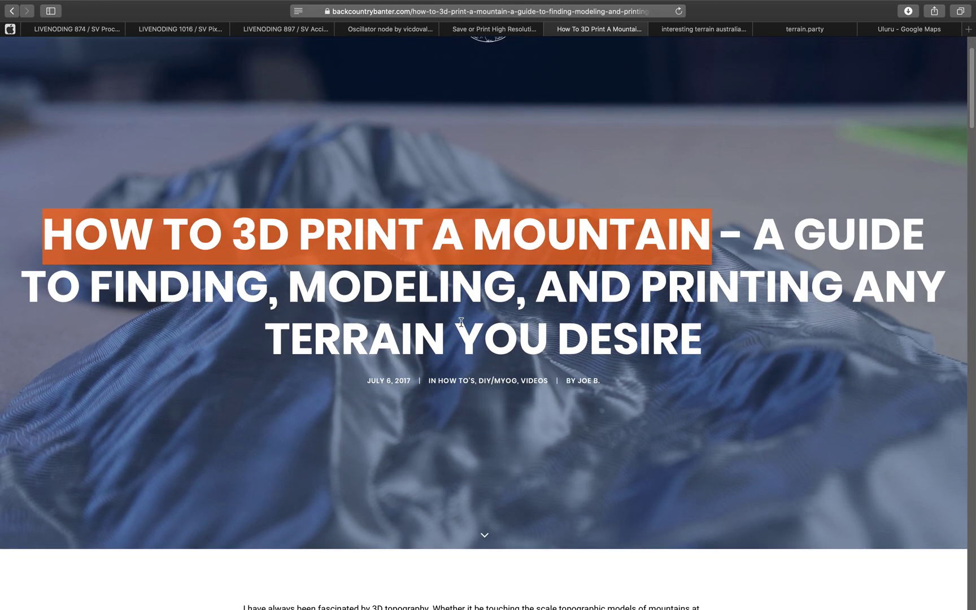
{"action": "scroll", "coordinate": [571, 340], "scroll_direction": "down", "scroll_amount": 1}
{"action": "mouse_move", "coordinate": [971, 115]}
{"action": "left_mouse_down"}
{"action": "mouse_move", "coordinate": [970, 275]}
{"action": "mouse_move", "coordinate": [971, 108]}
{"action": "left_mouse_up"}
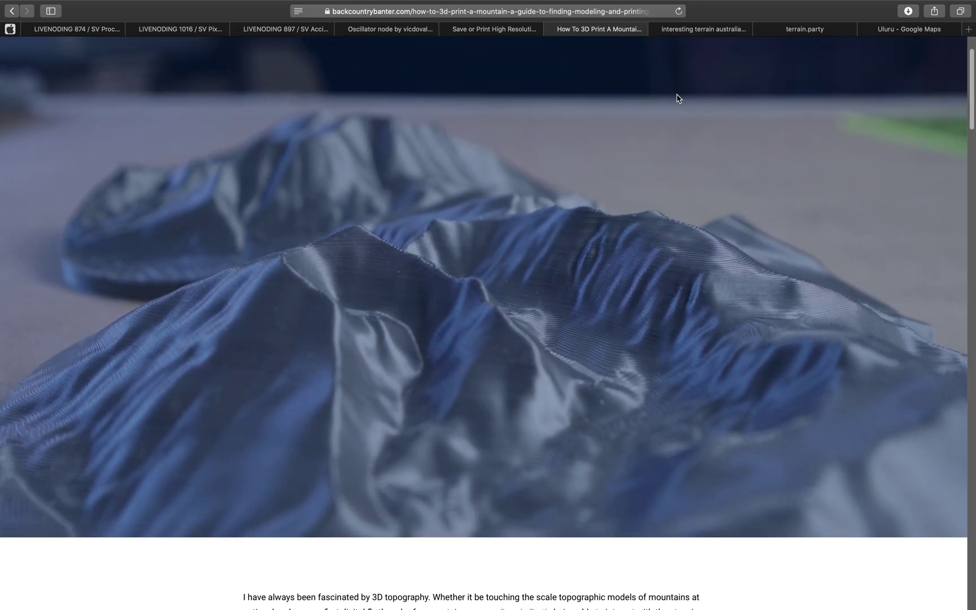
{"action": "left_click", "coordinate": [364, 16]}
{"action": "left_click", "coordinate": [789, 202]}
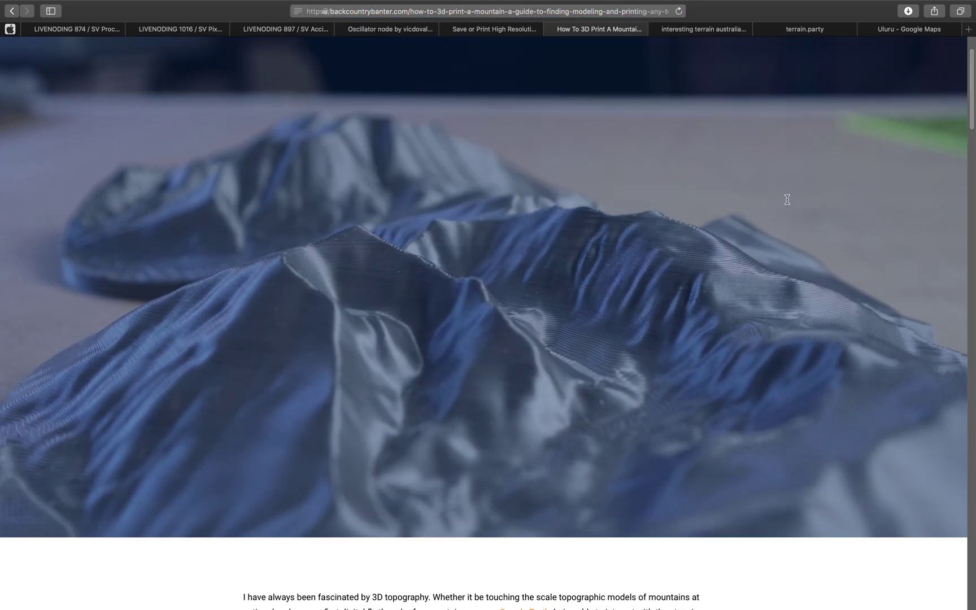
- Read the article's introduction and Steps 1 to 3 on required software and sources of heightmap data
{"action": "scroll", "coordinate": [966, 123], "scroll_direction": "down", "scroll_amount": 10}
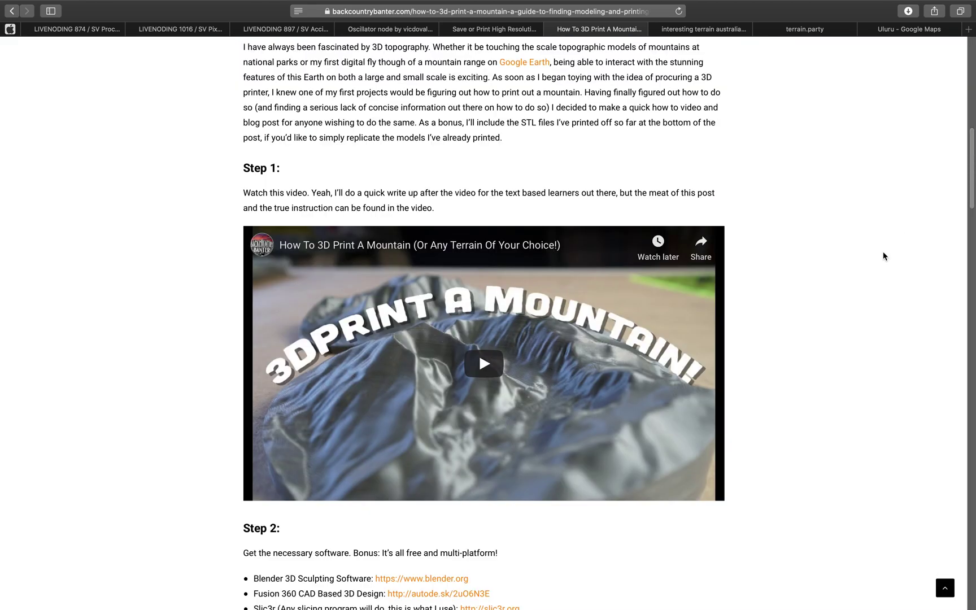
{"action": "scroll", "coordinate": [890, 261], "scroll_direction": "down", "scroll_amount": 4}
{"action": "scroll", "coordinate": [703, 291], "scroll_direction": "down", "scroll_amount": 4}
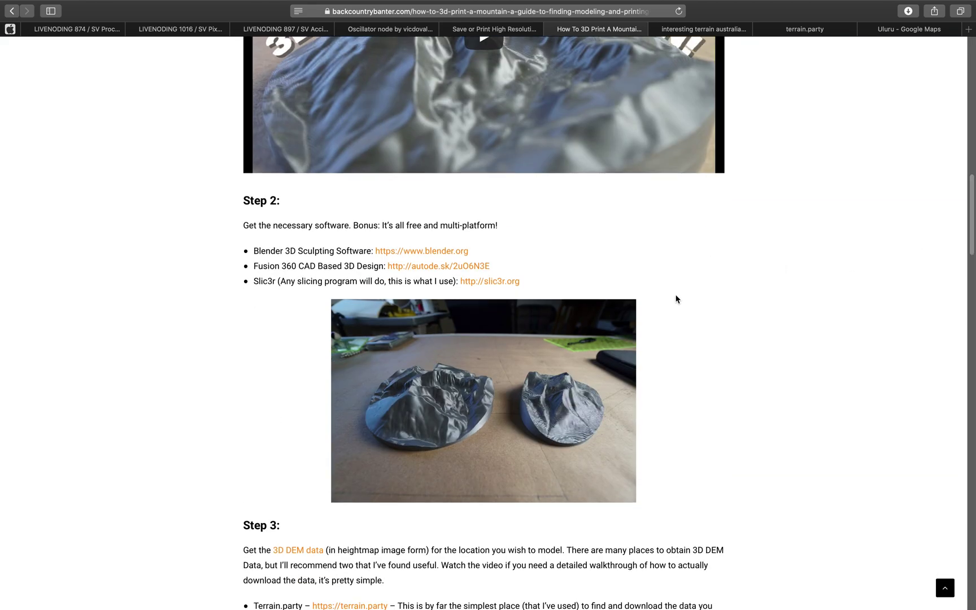
{"action": "scroll", "coordinate": [677, 300], "scroll_direction": "down", "scroll_amount": 4}
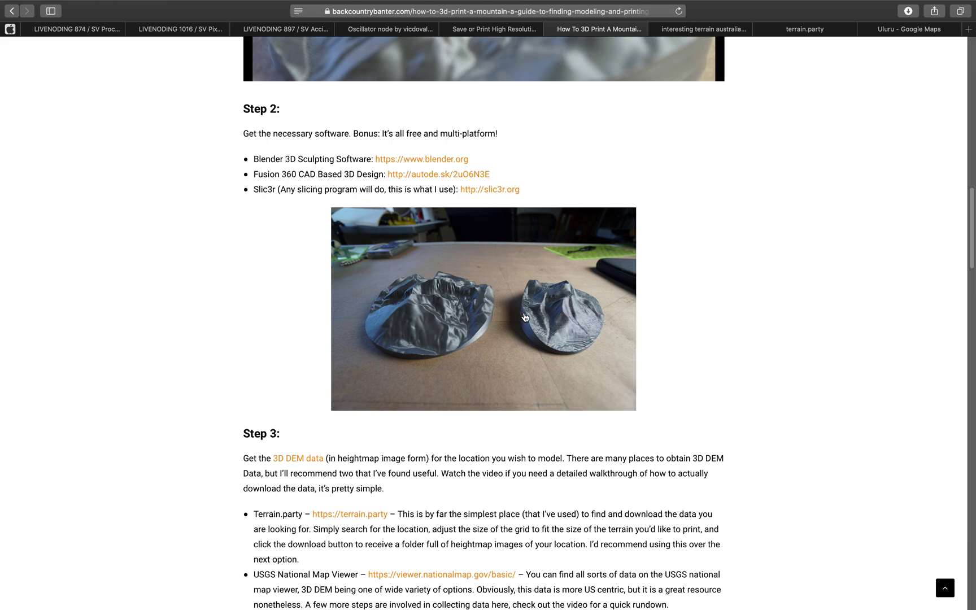
{"action": "left_click_drag", "start_coordinate": [973, 261], "coordinate": [905, 181]}
{"action": "scroll", "coordinate": [798, 128], "scroll_direction": "up", "scroll_amount": 1}
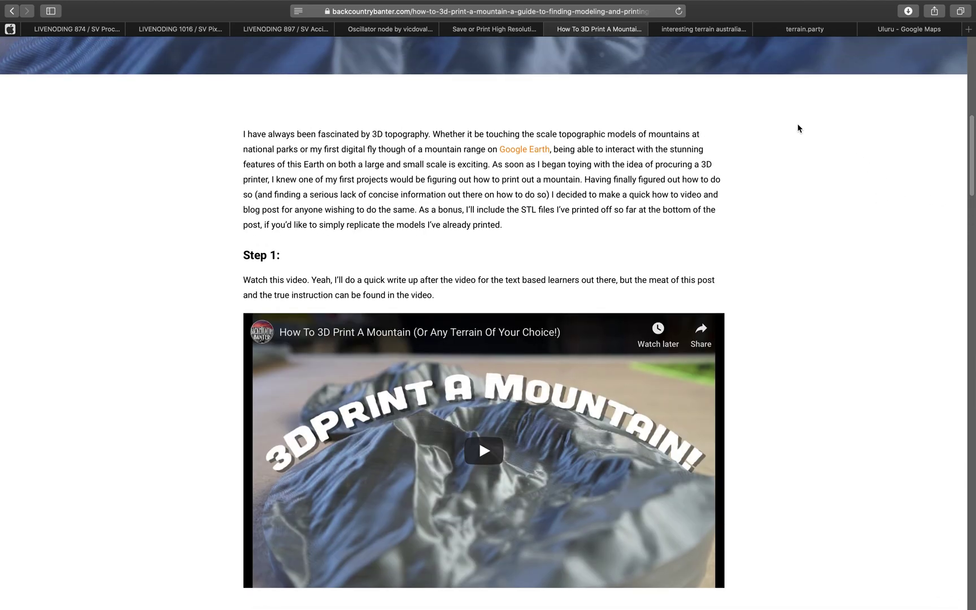
- Browse the "interesting terrain australia" images and check the selected height map area around Uluru on terrain.party
{"action": "left_click", "coordinate": [720, 32]}
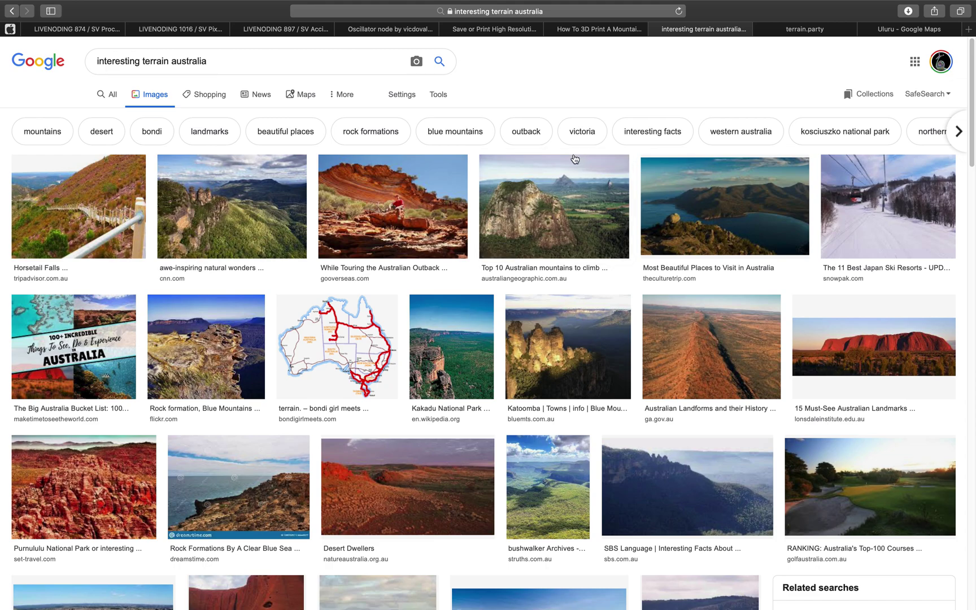
{"action": "scroll", "coordinate": [536, 316], "scroll_direction": "down", "scroll_amount": 3}
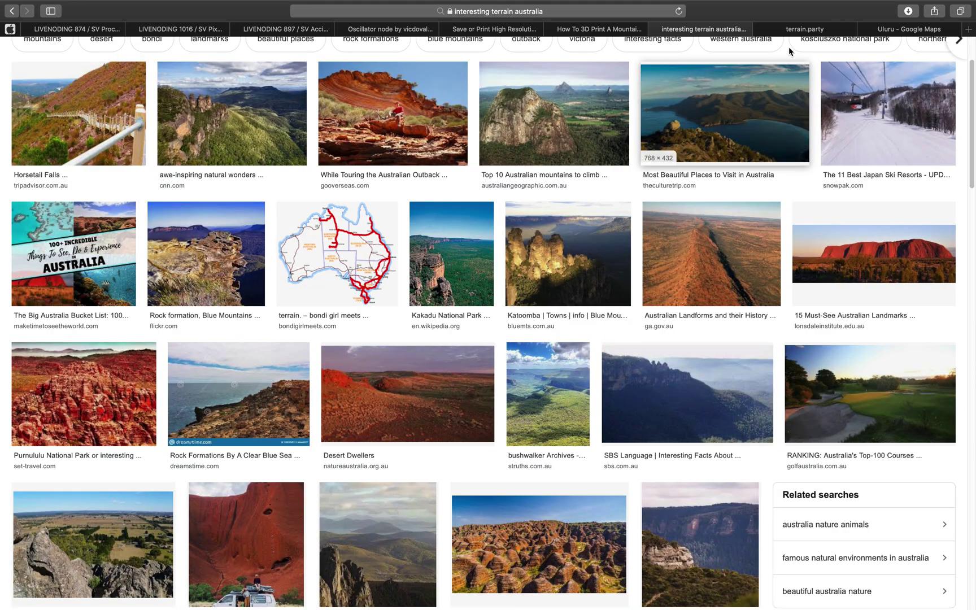
{"action": "left_click", "coordinate": [805, 30]}
{"action": "scroll", "coordinate": [666, 116], "scroll_direction": "down", "scroll_amount": 2}
{"action": "scroll", "coordinate": [667, 117], "scroll_direction": "up", "scroll_amount": 2}
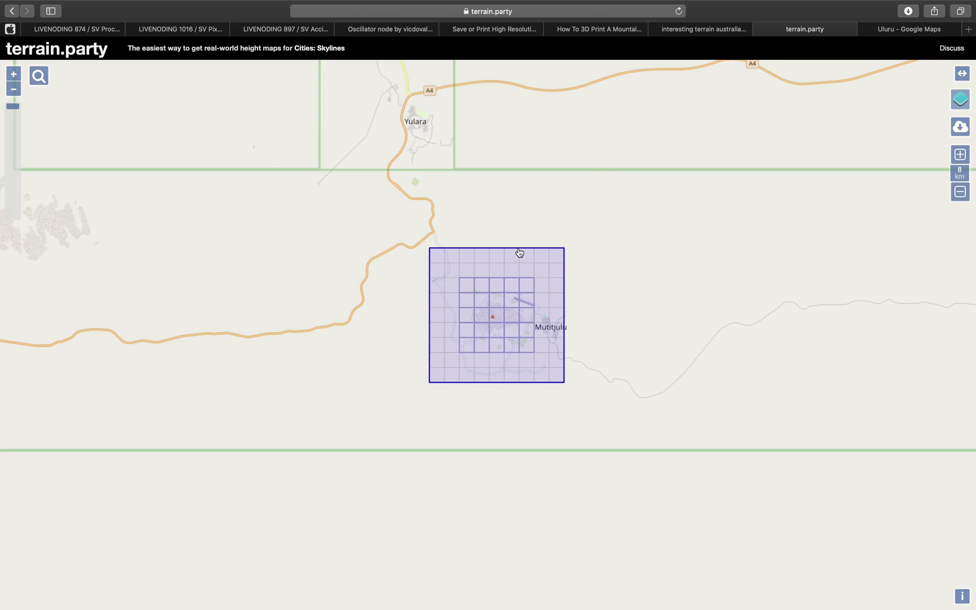
- Examine Uluru and its surroundings on the Google Maps page at different scales
{"action": "left_click", "coordinate": [906, 30]}
{"action": "scroll", "coordinate": [603, 220], "scroll_direction": "down", "scroll_amount": 5}
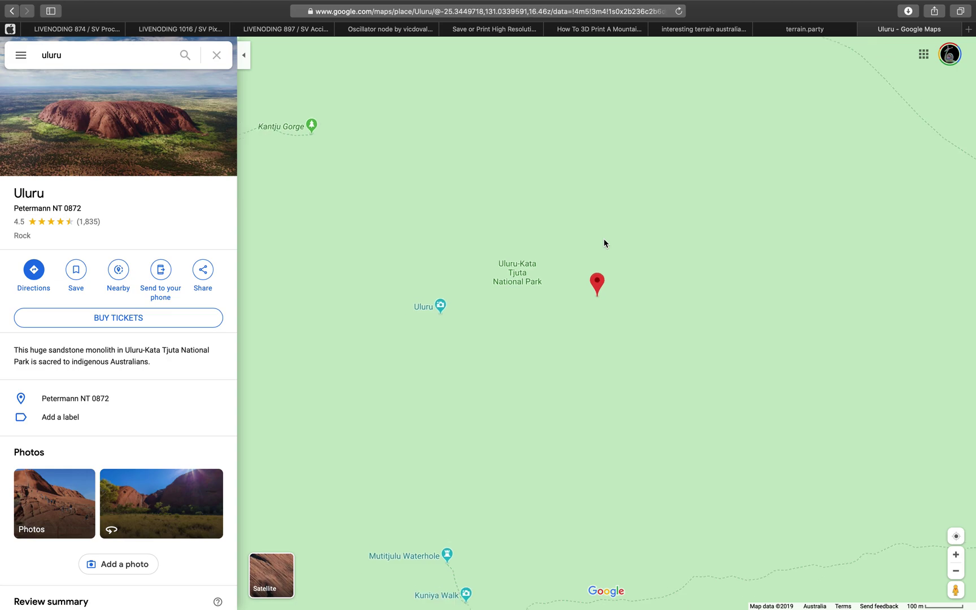
{"action": "scroll", "coordinate": [626, 233], "scroll_direction": "down", "scroll_amount": 5}
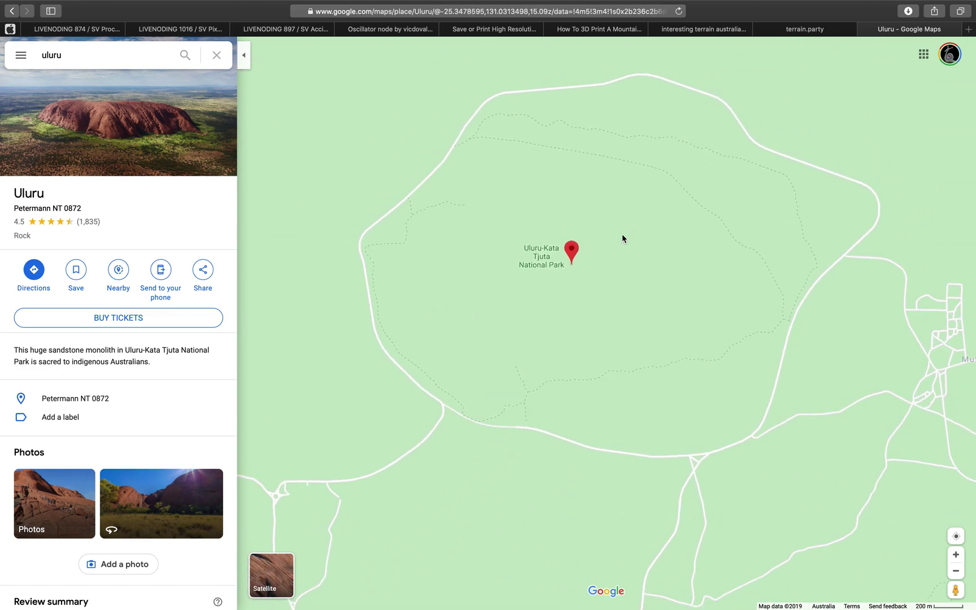
{"action": "scroll", "coordinate": [626, 231], "scroll_direction": "down", "scroll_amount": 3}
{"action": "scroll", "coordinate": [629, 233], "scroll_direction": "up", "scroll_amount": 6}
{"action": "left_click_drag", "start_coordinate": [571, 330], "coordinate": [698, 231]}
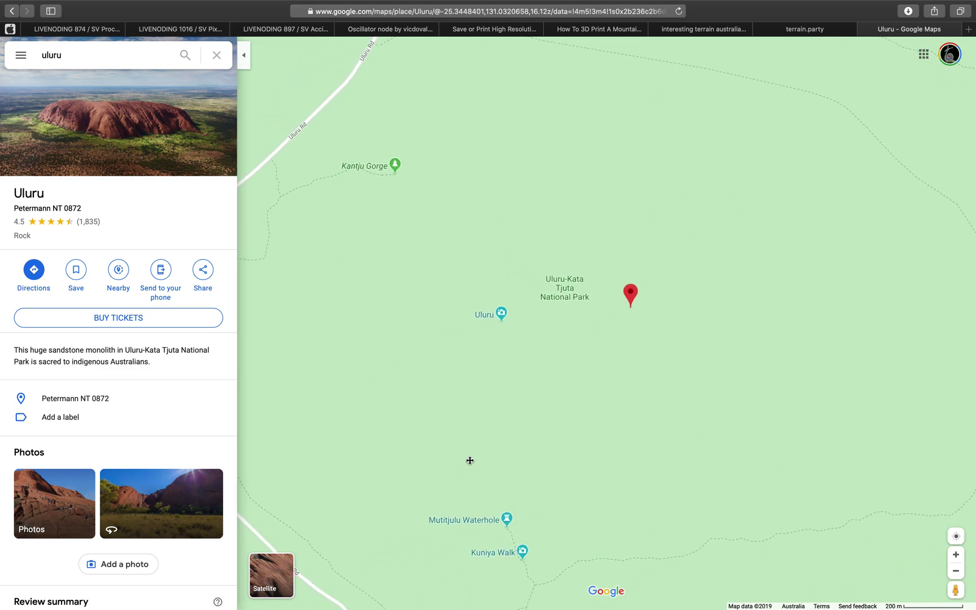
{"action": "scroll", "coordinate": [471, 459], "scroll_direction": "up", "scroll_amount": 5}
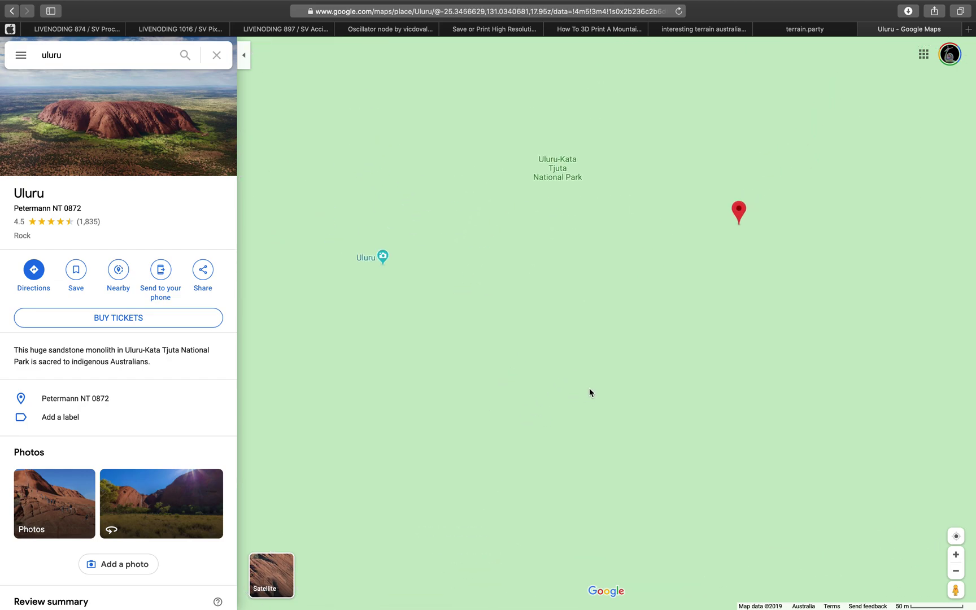
- View Uluru in satellite imagery with the 3D perspective and return to the flat default map
{"action": "left_click", "coordinate": [271, 574]}
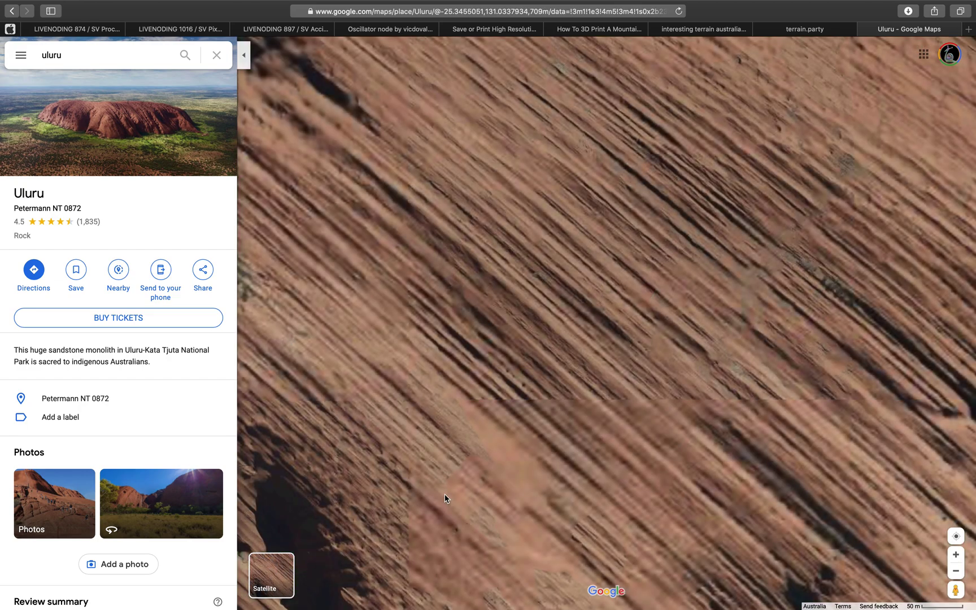
{"action": "scroll", "coordinate": [658, 358], "scroll_direction": "down", "scroll_amount": 2}
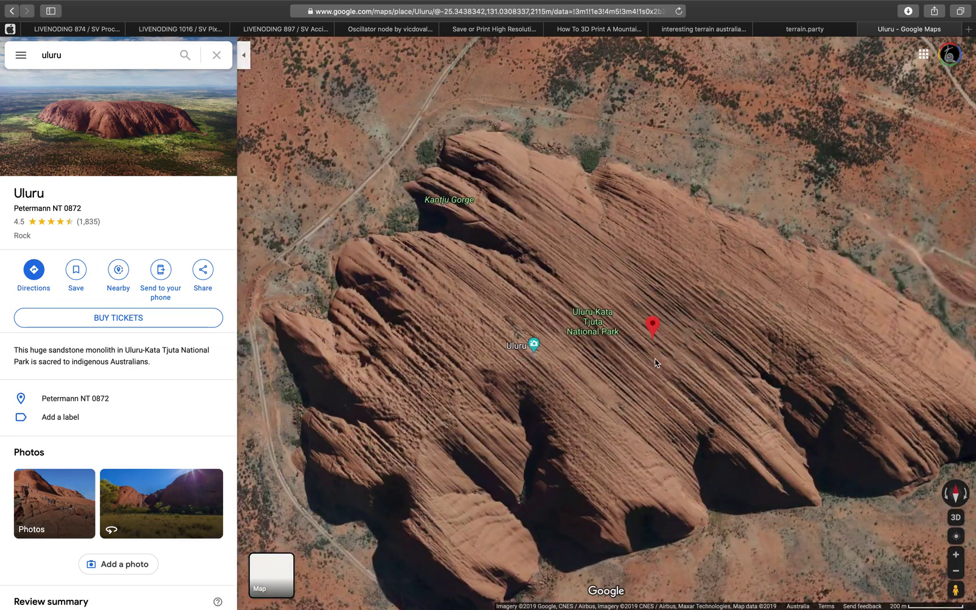
{"action": "left_click_drag", "start_coordinate": [657, 357], "coordinate": [653, 325]}
{"action": "scroll", "coordinate": [653, 324], "scroll_direction": "down", "scroll_amount": 2}
{"action": "scroll", "coordinate": [653, 325], "scroll_direction": "down", "scroll_amount": 2}
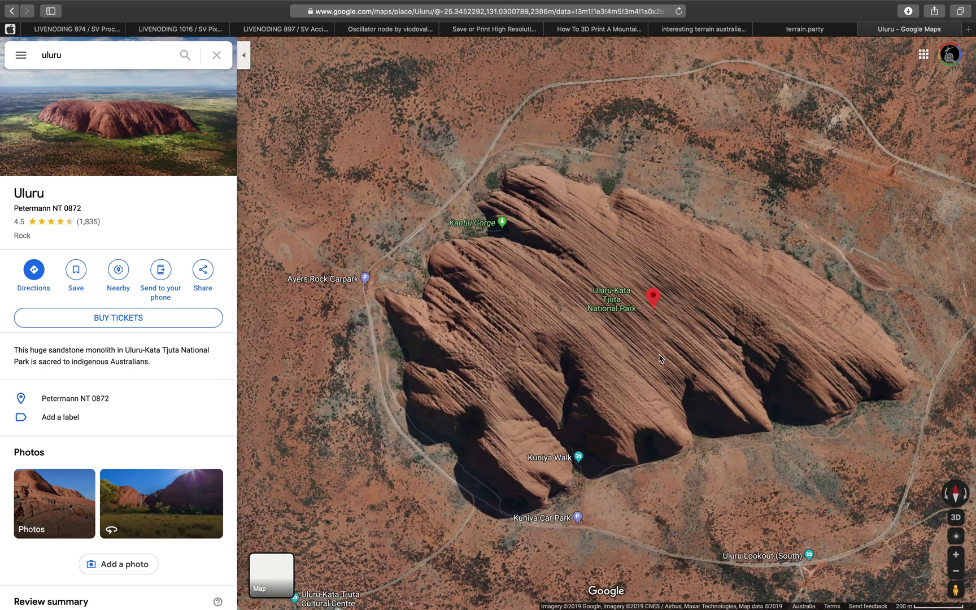
{"action": "left_click", "coordinate": [954, 517]}
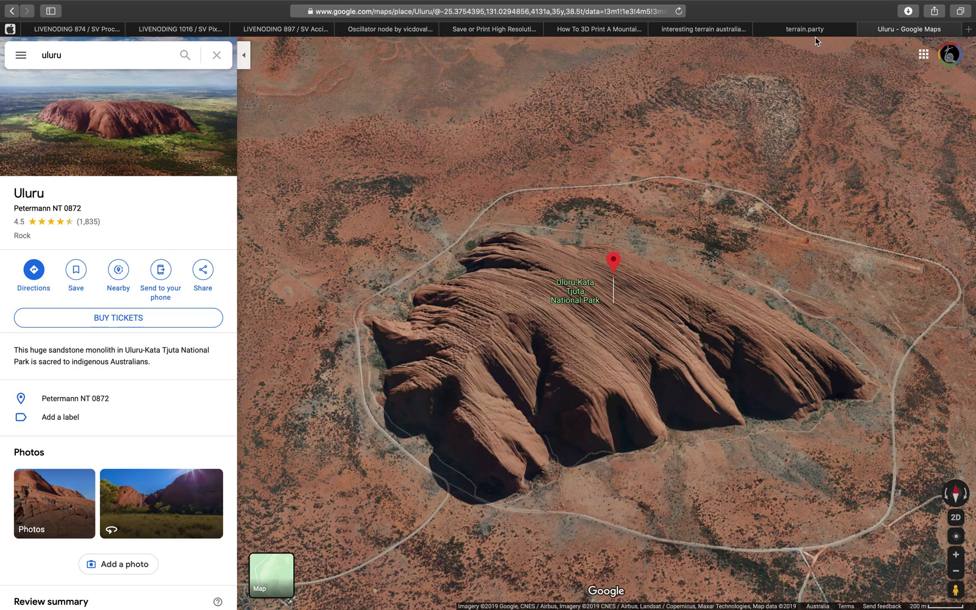
{"action": "scroll", "coordinate": [678, 310], "scroll_direction": "down", "scroll_amount": 5}
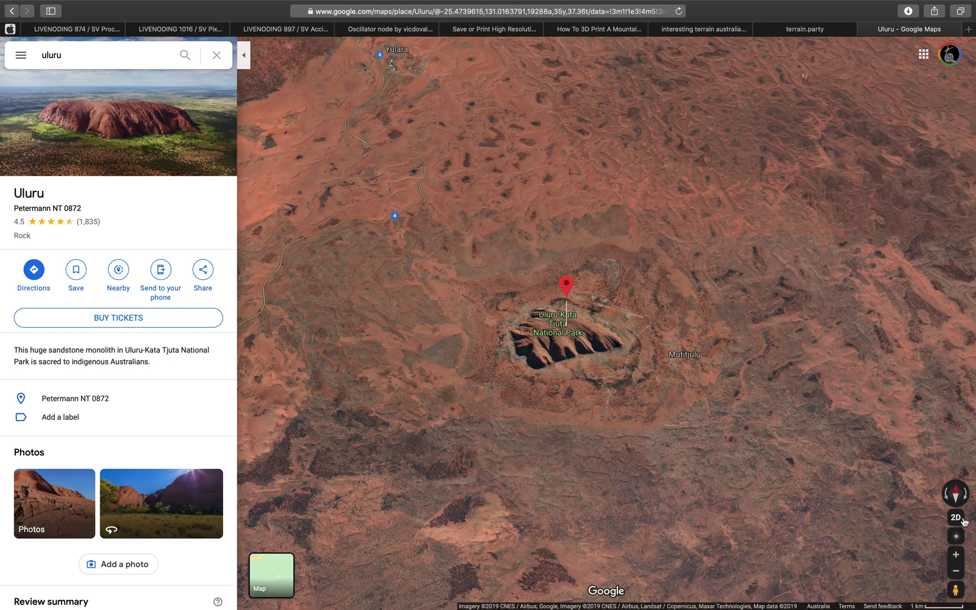
{"action": "left_click", "coordinate": [957, 517]}
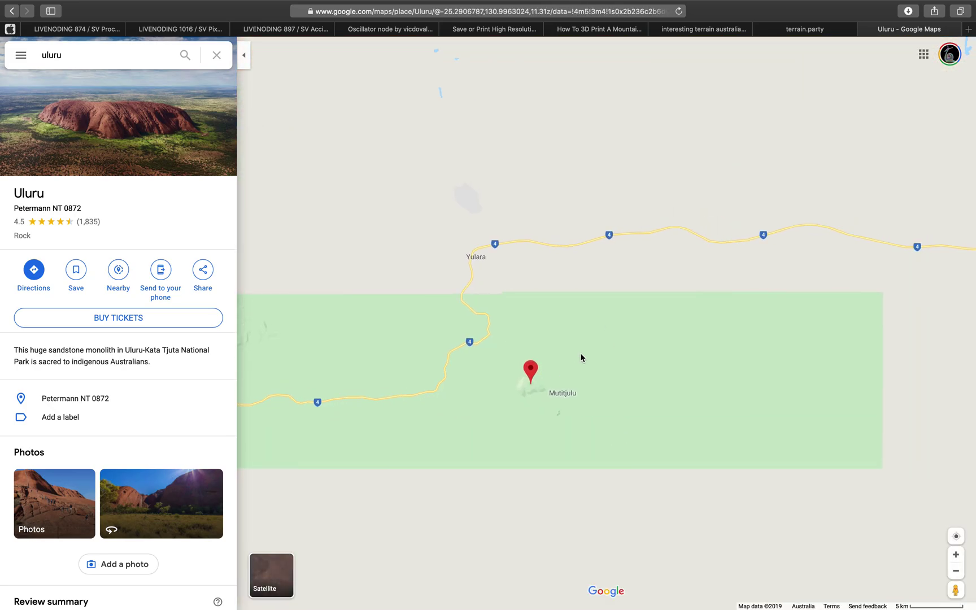
- Compare the area selected on terrain.party with the Google Maps region around Uluru and Yulara
{"action": "left_click", "coordinate": [804, 29]}
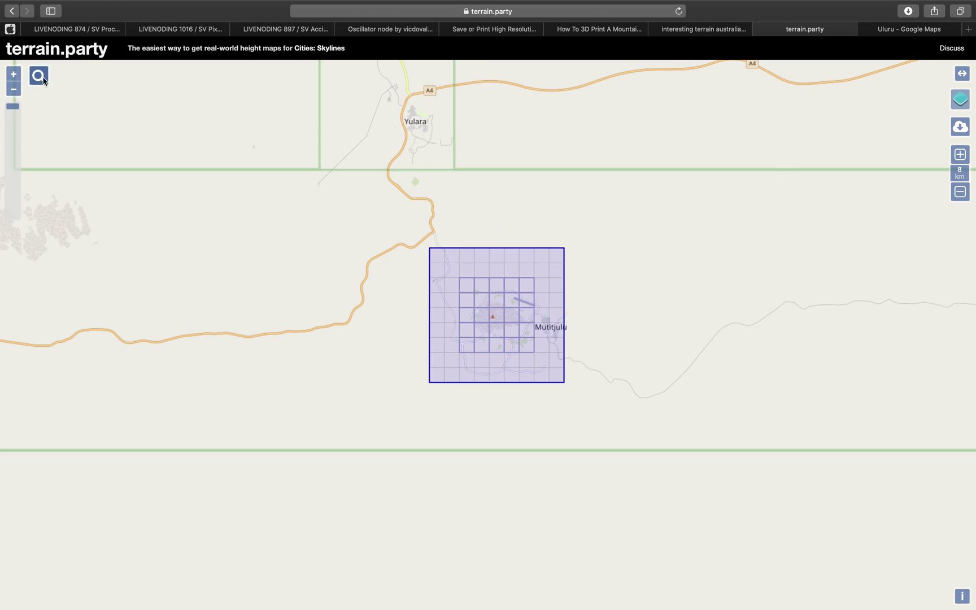
{"action": "left_click", "coordinate": [918, 33]}
{"action": "scroll", "coordinate": [705, 237], "scroll_direction": "down", "scroll_amount": 5}
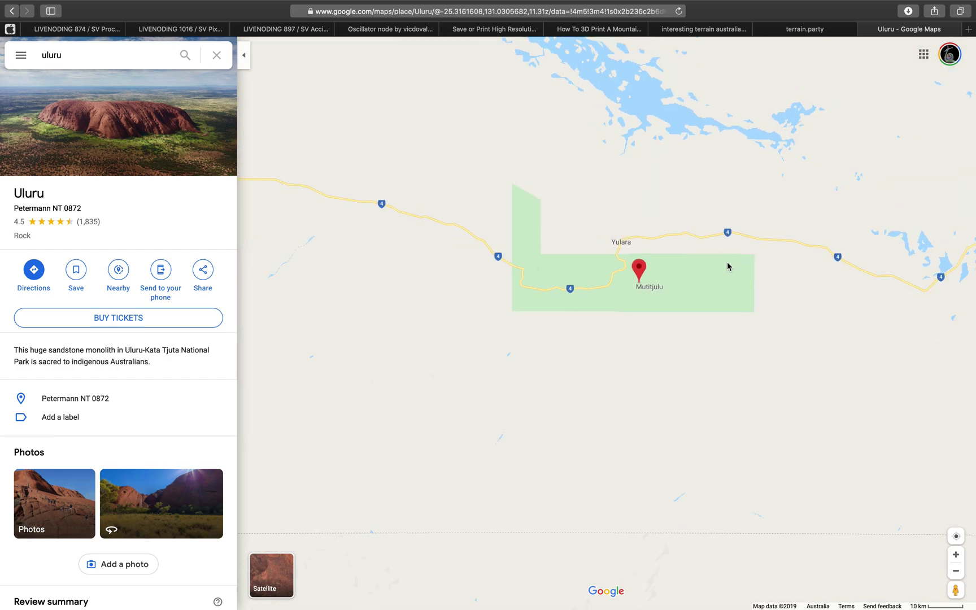
{"action": "scroll", "coordinate": [693, 307], "scroll_direction": "up", "scroll_amount": 5}
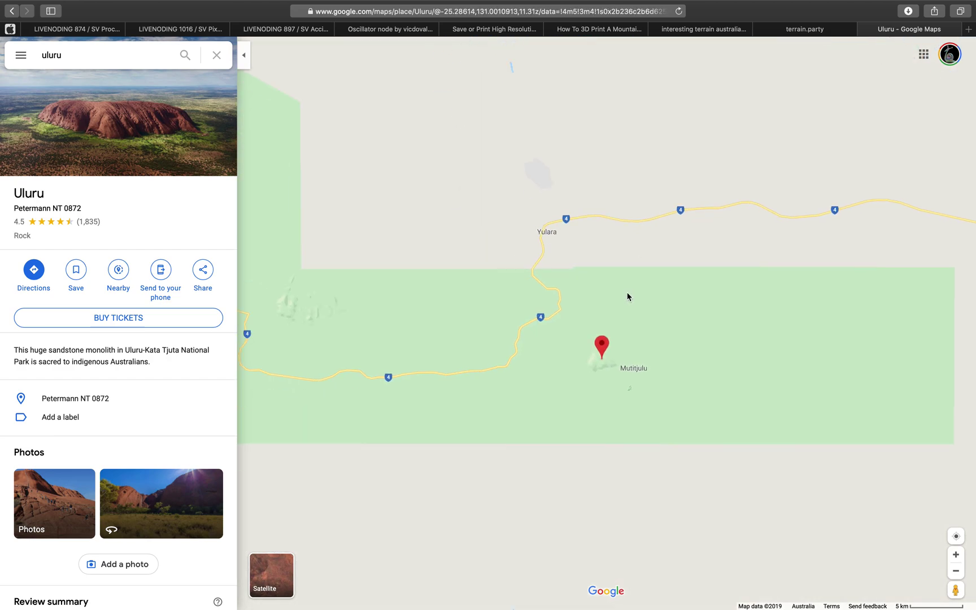
{"action": "scroll", "coordinate": [599, 352], "scroll_direction": "down", "scroll_amount": 3}
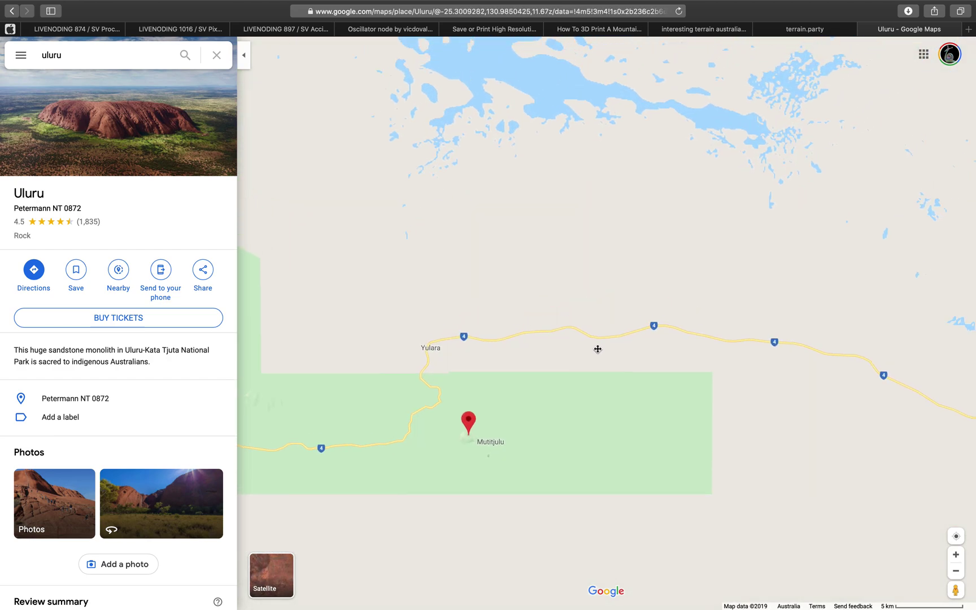
- Find Alice Springs northeast of Uluru on the map of central Australia and select it
{"action": "scroll", "coordinate": [635, 346], "scroll_direction": "down", "scroll_amount": 5}
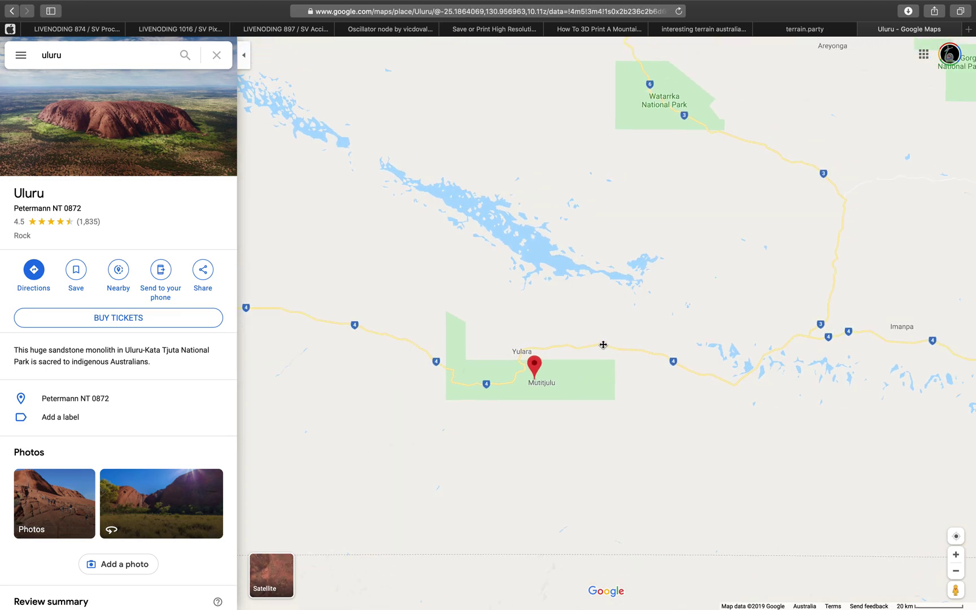
{"action": "scroll", "coordinate": [717, 199], "scroll_direction": "down", "scroll_amount": 10}
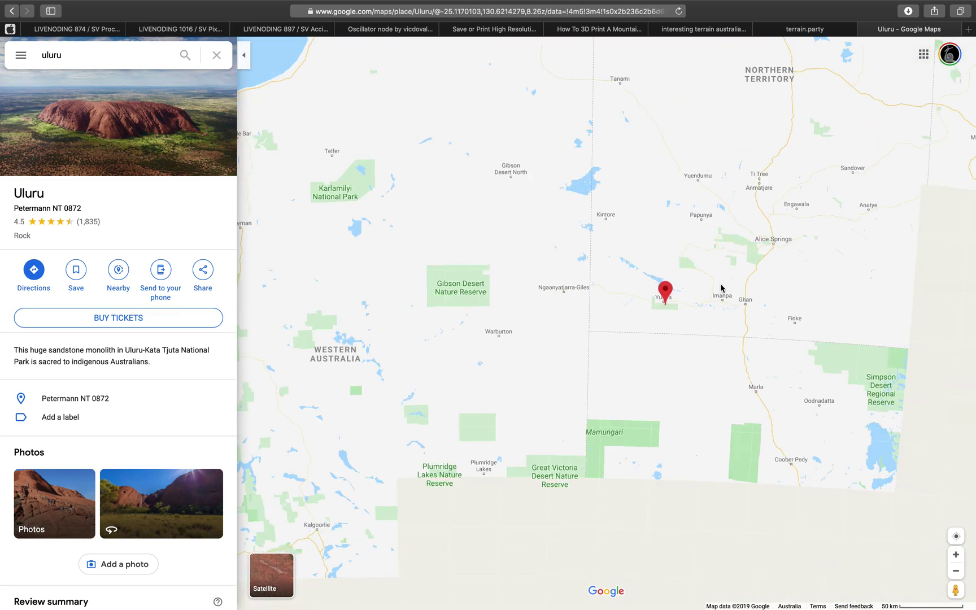
{"action": "scroll", "coordinate": [671, 277], "scroll_direction": "up", "scroll_amount": 3}
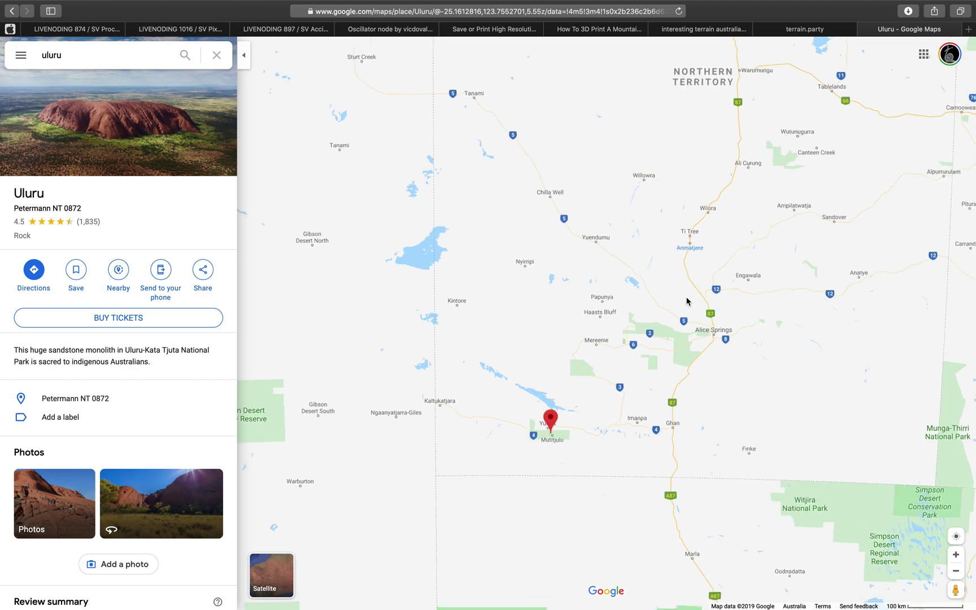
{"action": "scroll", "coordinate": [681, 237], "scroll_direction": "up", "scroll_amount": 4}
{"action": "scroll", "coordinate": [767, 241], "scroll_direction": "down", "scroll_amount": 3}
{"action": "left_click", "coordinate": [766, 239]}
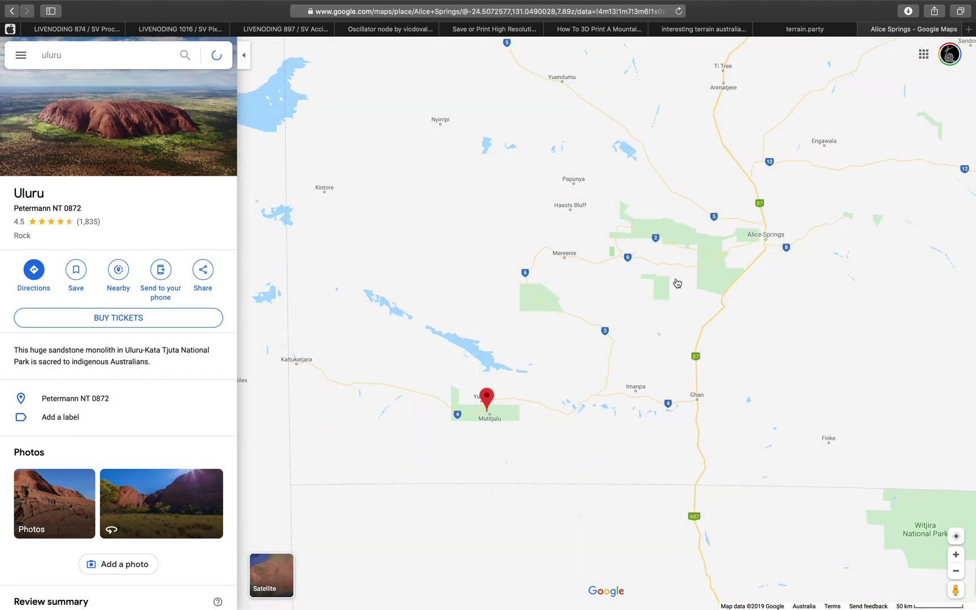
- Return from Alice Springs to the Uluru place page and examine the surrounding region on the map
{"action": "scroll", "coordinate": [510, 391], "scroll_direction": "up", "scroll_amount": 10}
{"action": "left_click", "coordinate": [12, 11]}
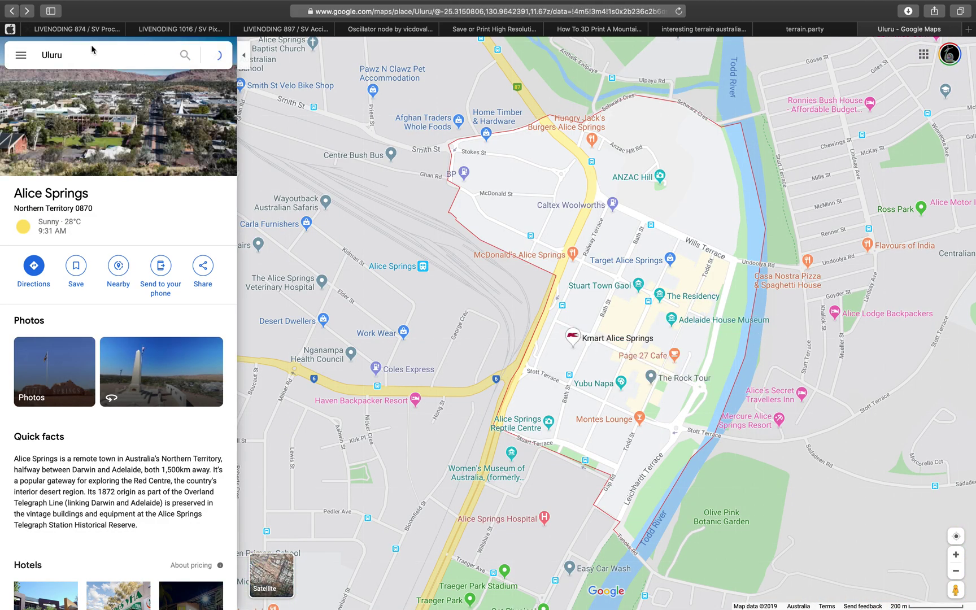
{"action": "scroll", "coordinate": [666, 313], "scroll_direction": "down", "scroll_amount": 2}
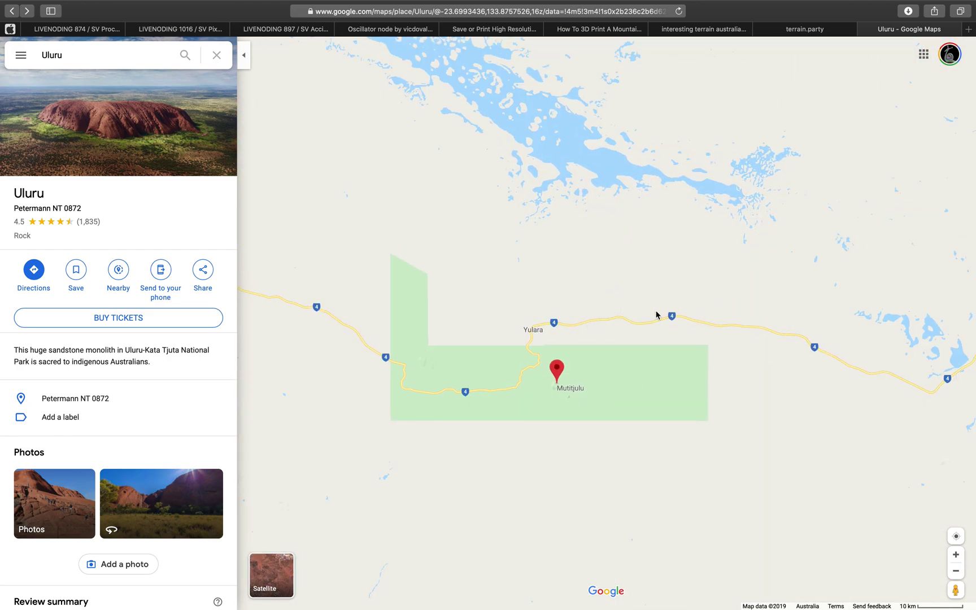
{"action": "left_click_drag", "start_coordinate": [670, 287], "coordinate": [599, 346]}
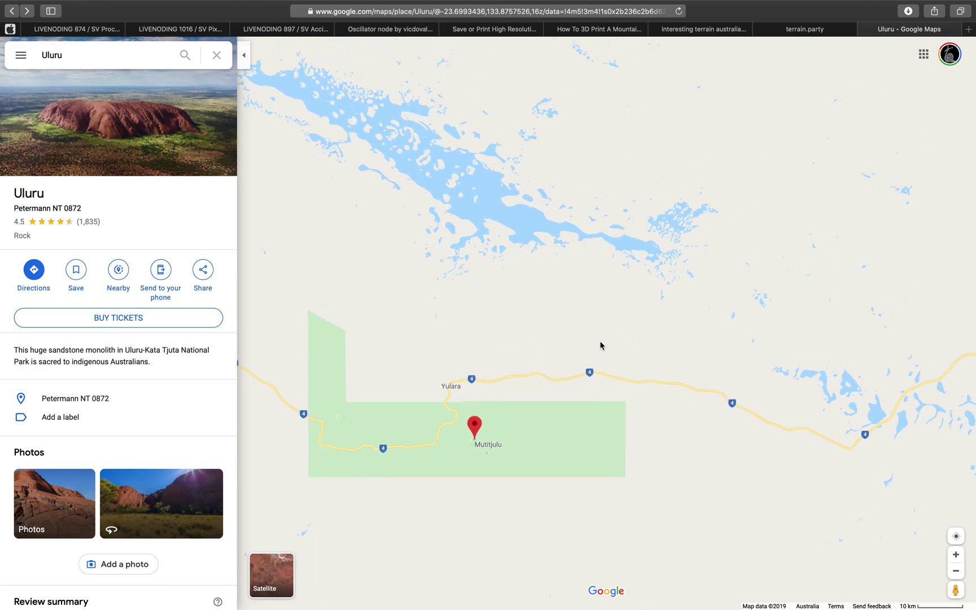
{"action": "scroll", "coordinate": [689, 294], "scroll_direction": "down", "scroll_amount": 1}
{"action": "scroll", "coordinate": [617, 335], "scroll_direction": "down", "scroll_amount": 5}
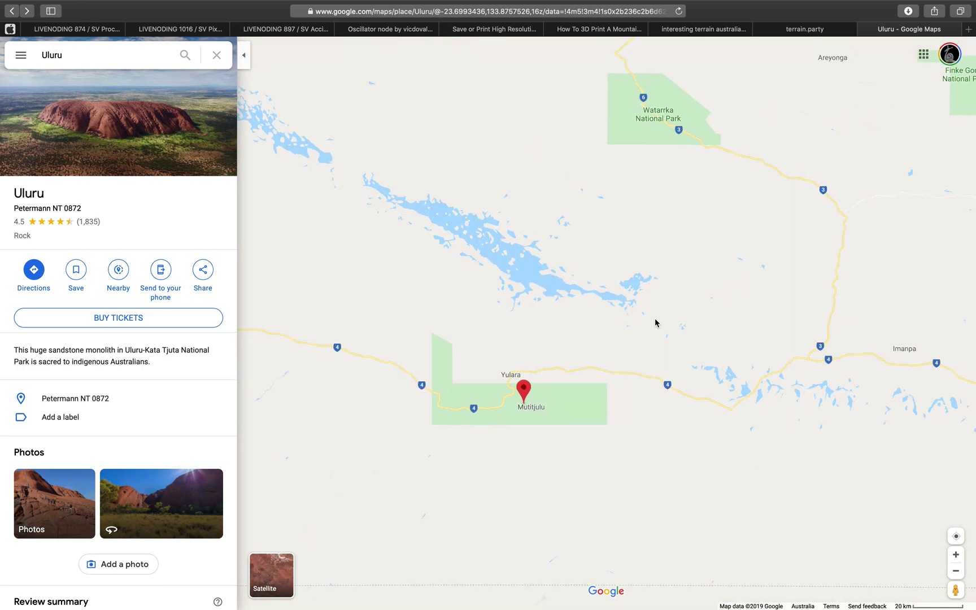
- Download the height map of the selected 8 km Uluru area from terrain.party under the name myuluru
{"action": "left_click", "coordinate": [804, 29]}
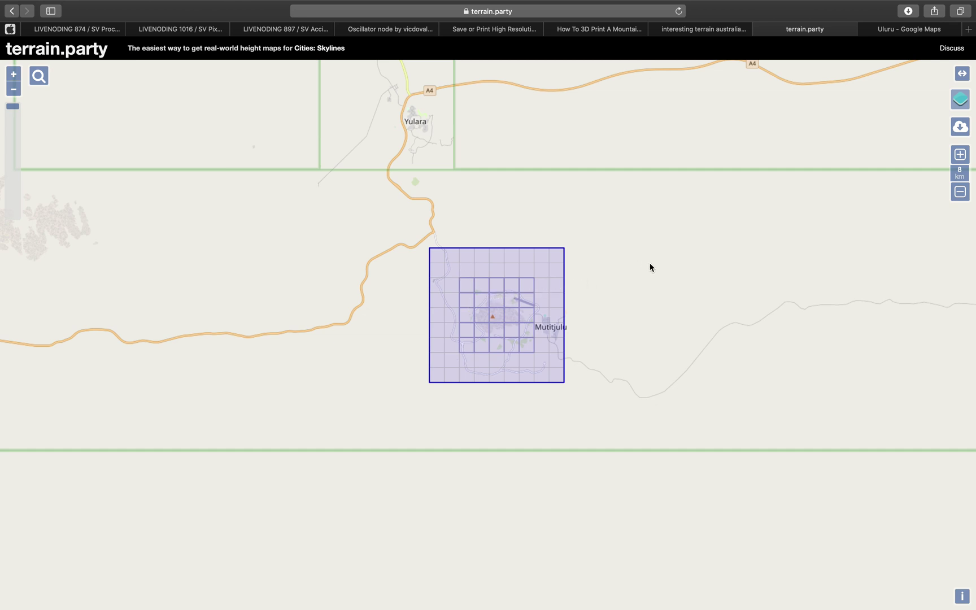
{"action": "left_click", "coordinate": [954, 130]}
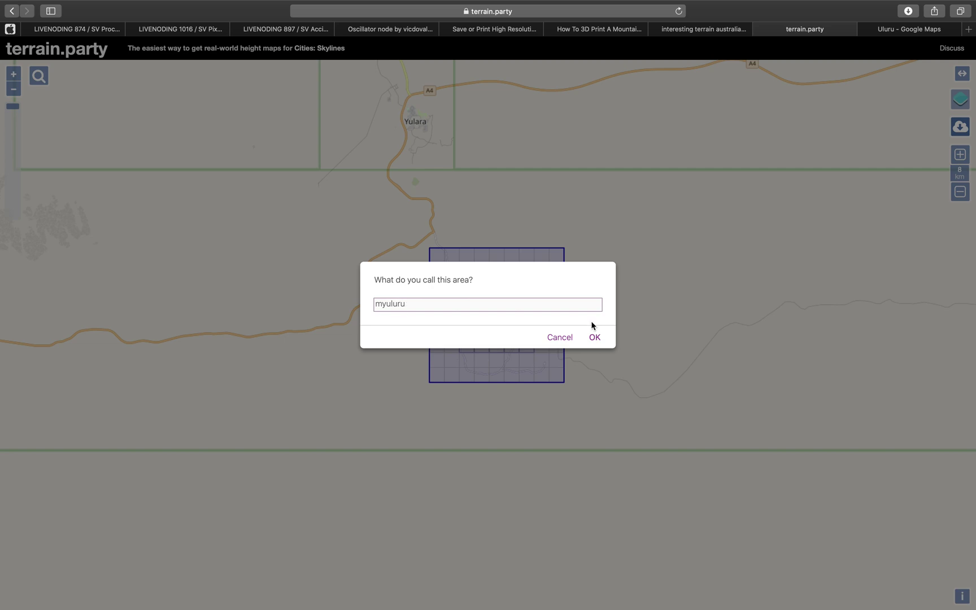
{"action": "left_click", "coordinate": [588, 340]}
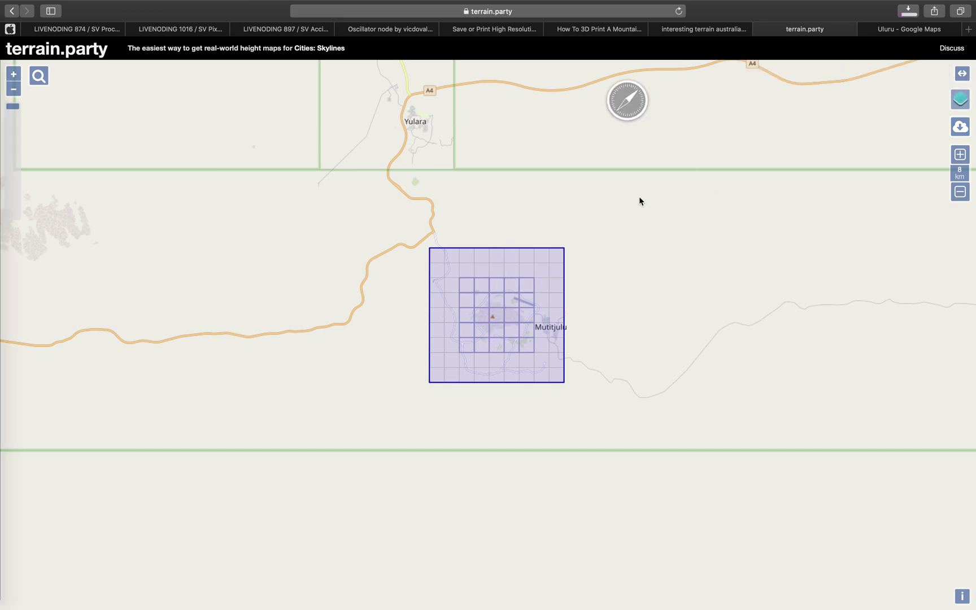
- Reveal the downloaded myuluru terrain folder in Finder and open it
{"action": "left_click", "coordinate": [908, 11]}
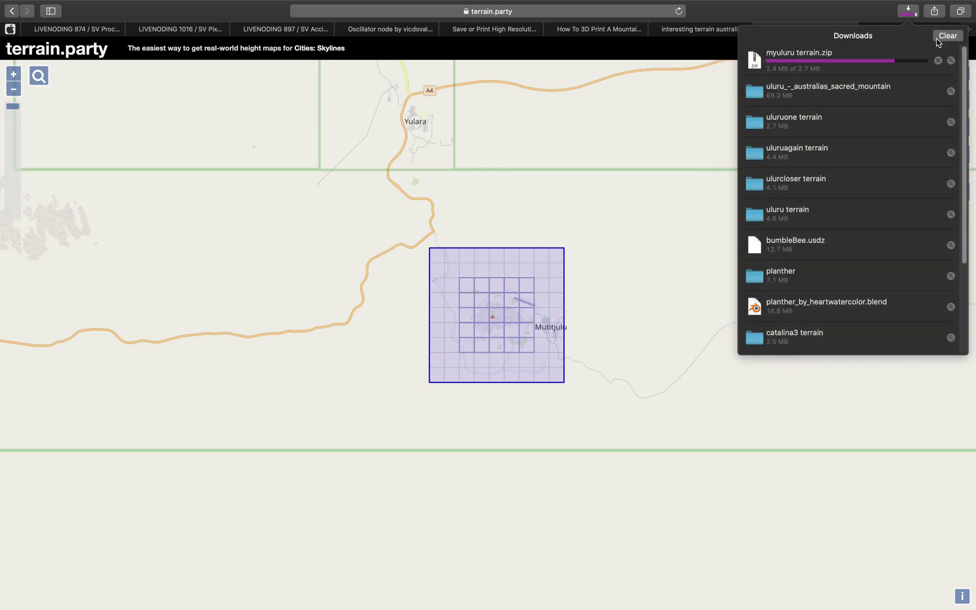
{"action": "left_click", "coordinate": [951, 61]}
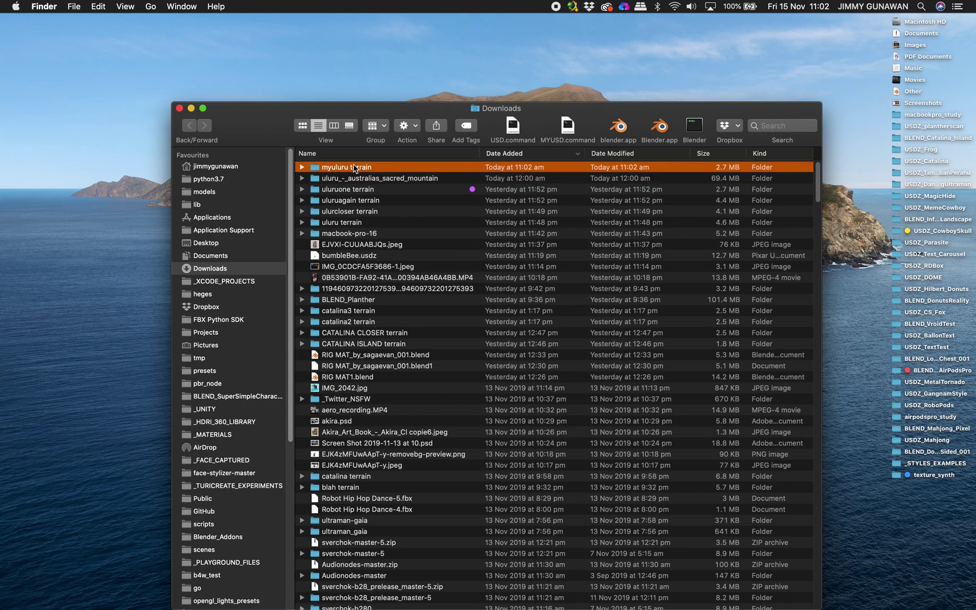
{"action": "double_click", "coordinate": [354, 165]}
- Preview myuluru Height Map (Merged).png and inspect the shape of Uluru in it
{"action": "left_click", "coordinate": [367, 177]}
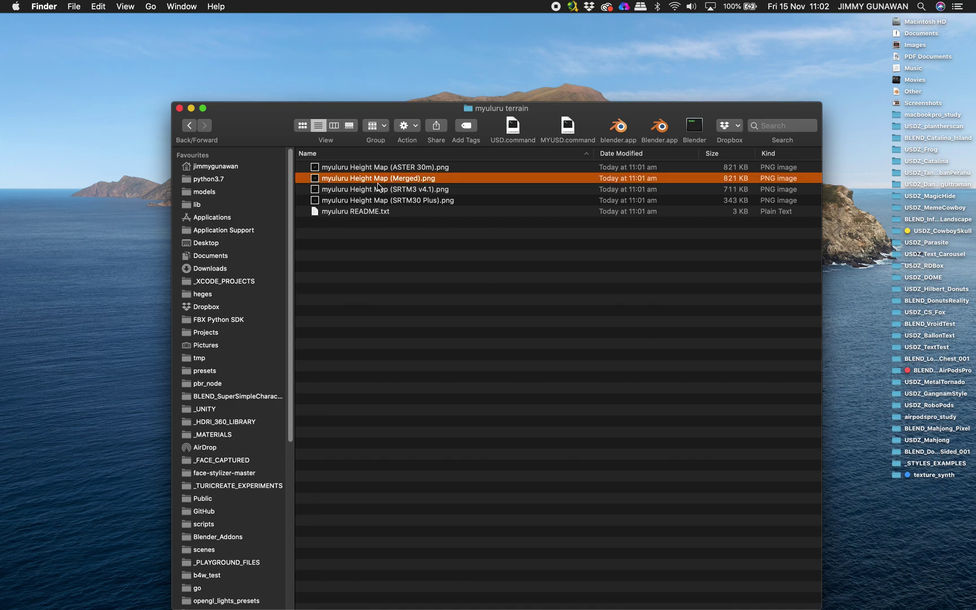
{"action": "key", "text": "space"}
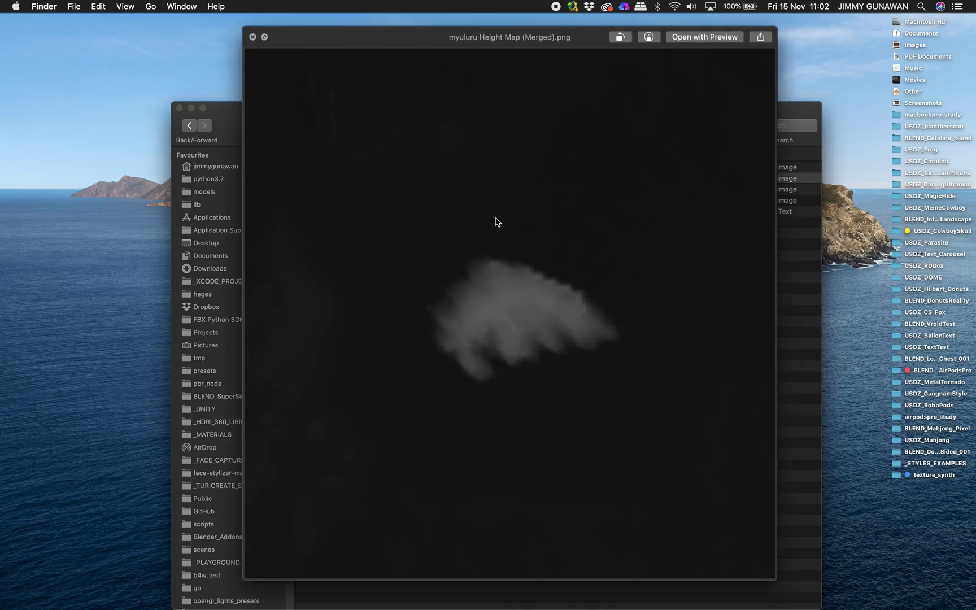
{"action": "left_click_drag", "start_coordinate": [427, 38], "coordinate": [371, 38]}
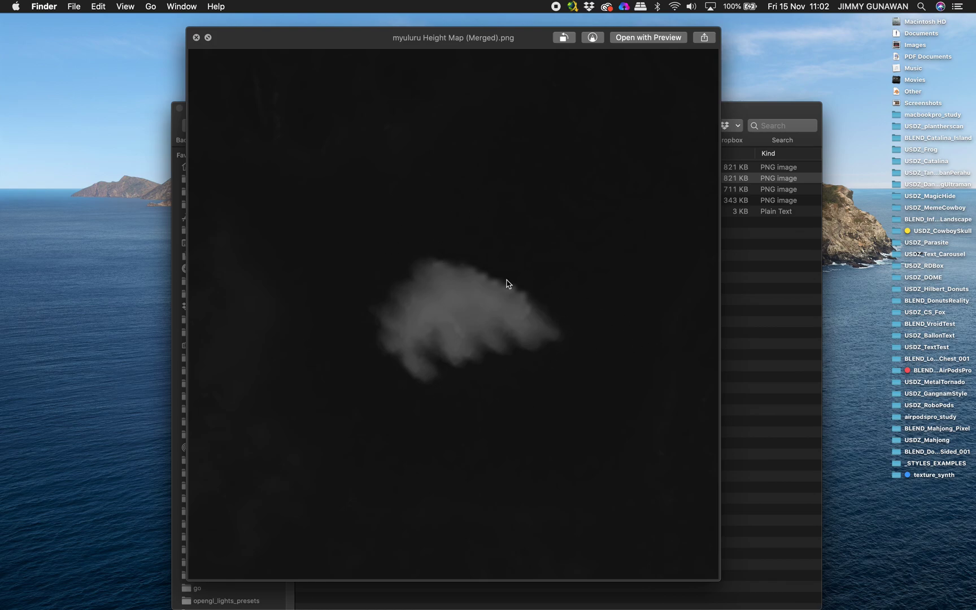
{"action": "left_click_drag", "start_coordinate": [536, 44], "coordinate": [507, 48]}
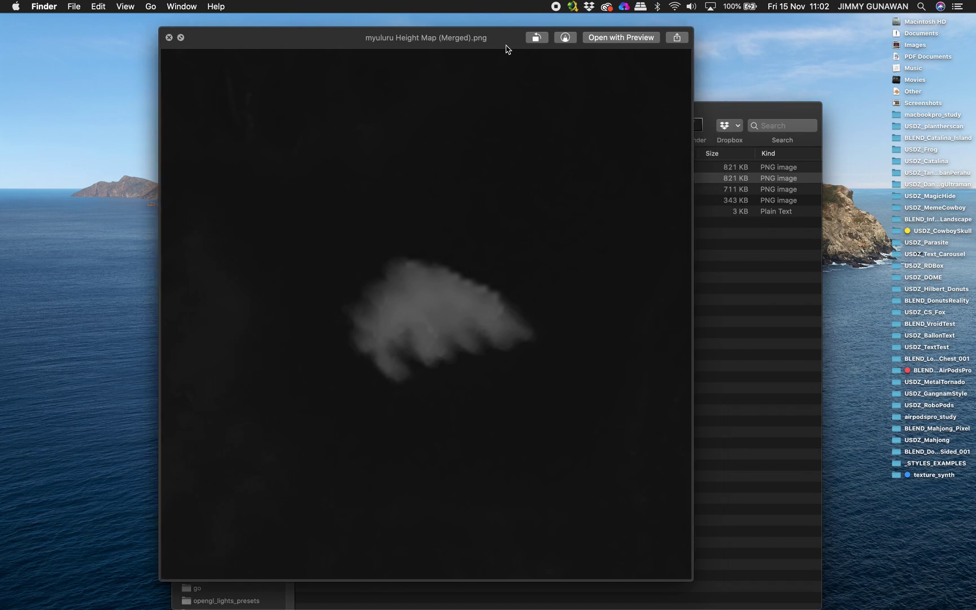
{"action": "left_click_drag", "start_coordinate": [738, 112], "coordinate": [788, 112]}
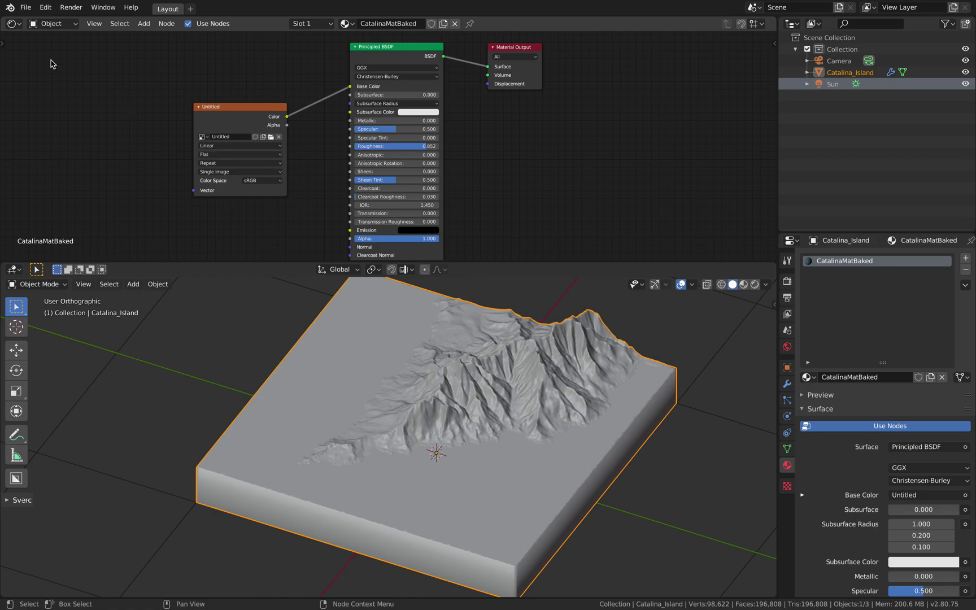
- Switch to Blender and start a new General file
{"action": "left_click", "coordinate": [25, 8]}
{"action": "mouse_move", "coordinate": [56, 21]}
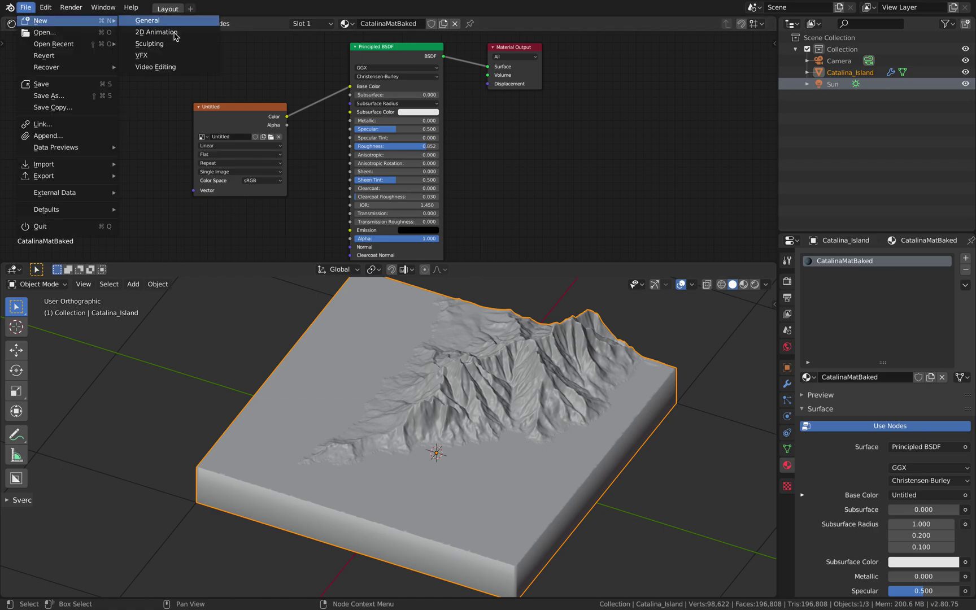
{"action": "key", "text": "Return"}
{"action": "left_click", "coordinate": [9, 7]}
{"action": "left_click", "coordinate": [39, 23]}
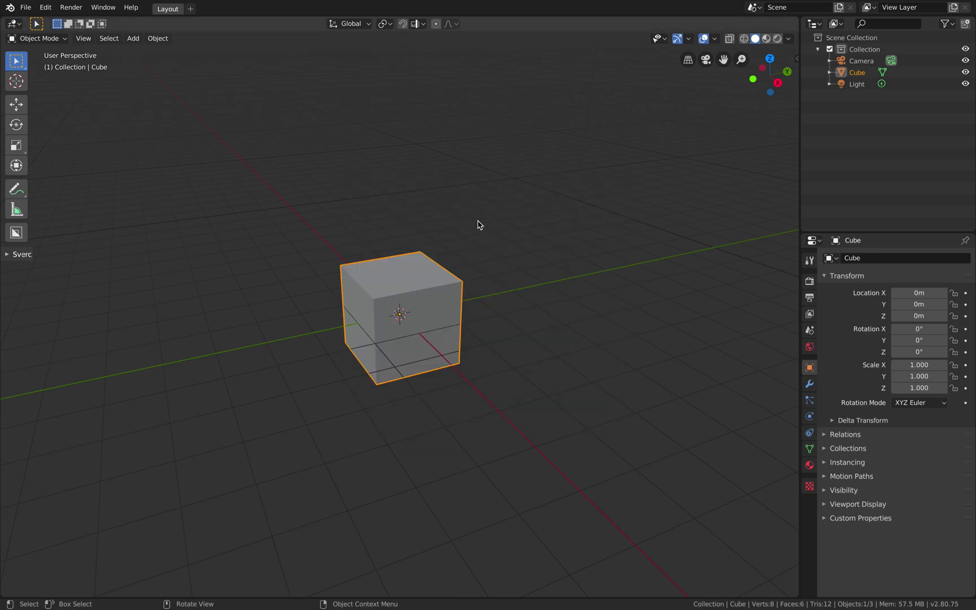
{"action": "key", "text": "alt+a"}
{"action": "key", "text": "a"}
{"action": "key", "text": "Delete"}
{"action": "mouse_move", "coordinate": [464, 229]}
{"action": "middle_mouse_down"}
{"action": "mouse_move", "coordinate": [468, 243]}
{"action": "mouse_move", "coordinate": [468, 209]}
{"action": "mouse_move", "coordinate": [470, 221]}
{"action": "middle_mouse_up"}
{"action": "key", "text": "ctrl+z"}
- Delete the default cube, camera and light from the scene
{"action": "key", "text": "alt+a"}
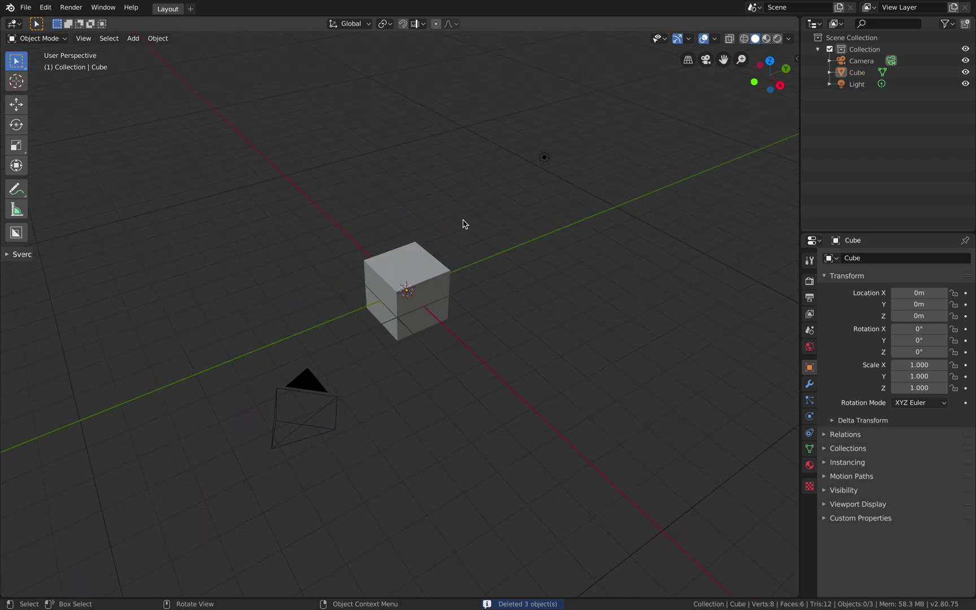
{"action": "key", "text": "a"}
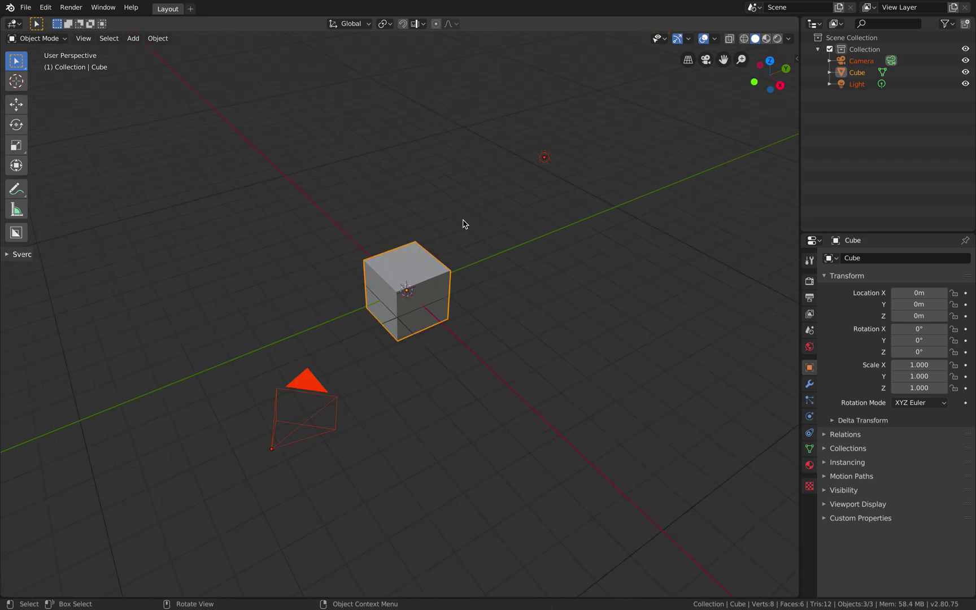
{"action": "key", "text": "x"}
{"action": "left_click", "coordinate": [463, 220]}
- Add a mesh plane at the centre of the empty scene
{"action": "key", "text": "shift+a"}
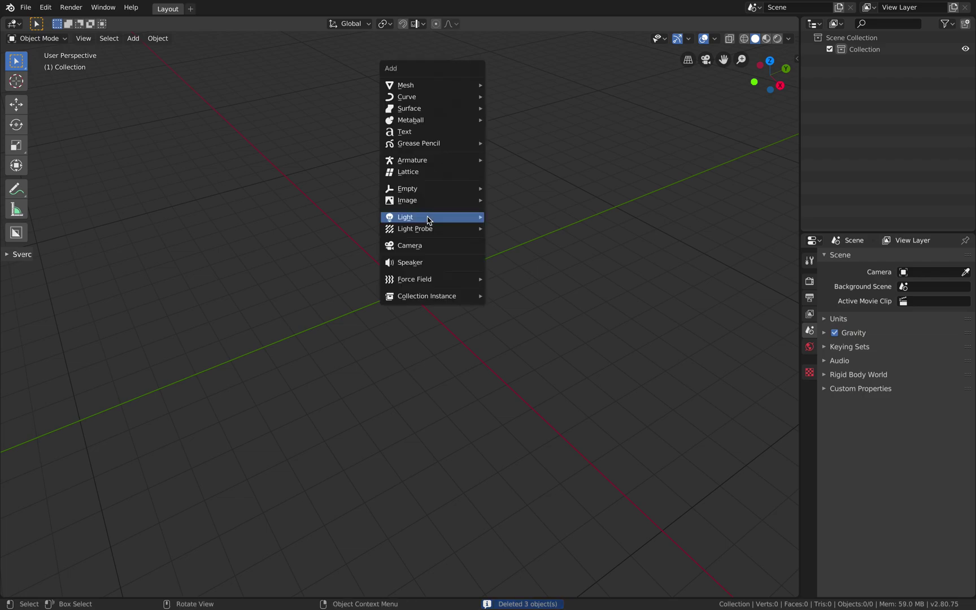
{"action": "key", "text": "Escape"}
{"action": "key", "text": "shift+a"}
{"action": "mouse_move", "coordinate": [458, 67]}
{"action": "left_click", "coordinate": [518, 64]}
{"action": "scroll", "coordinate": [479, 192], "scroll_direction": "up", "scroll_amount": 7}
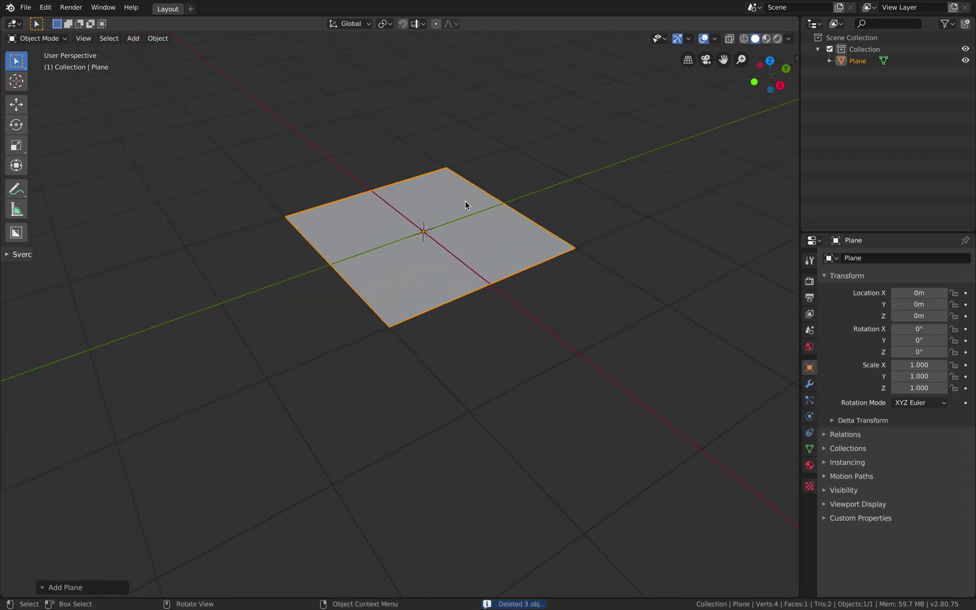
{"action": "middle_click_drag", "start_coordinate": [556, 177], "coordinate": [404, 164]}
{"action": "middle_click_drag", "start_coordinate": [340, 199], "coordinate": [532, 288]}
- Add a Subdivision Surface modifier to the plane and display the viewport in wireframe
{"action": "left_click", "coordinate": [809, 384]}
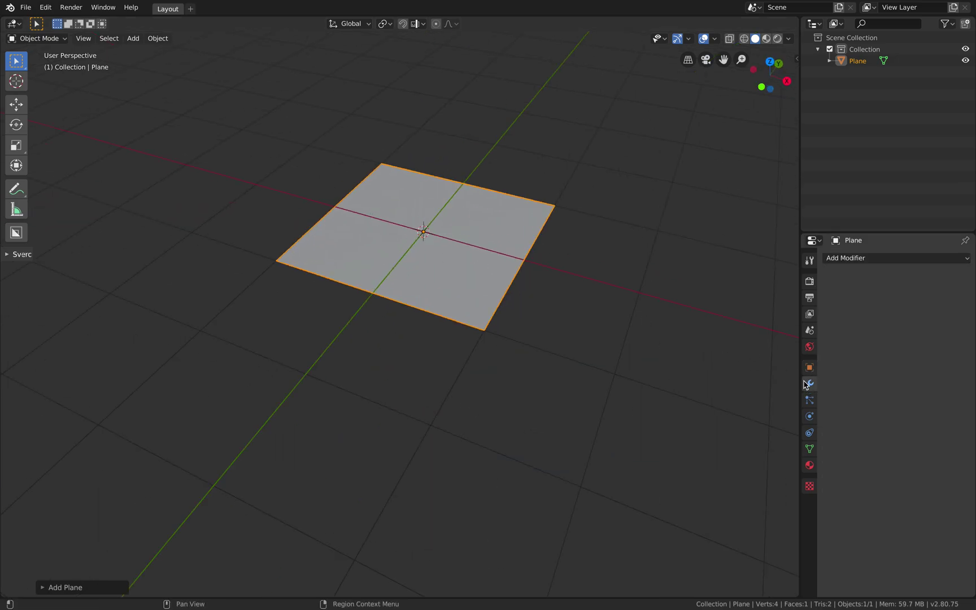
{"action": "left_click", "coordinate": [866, 261]}
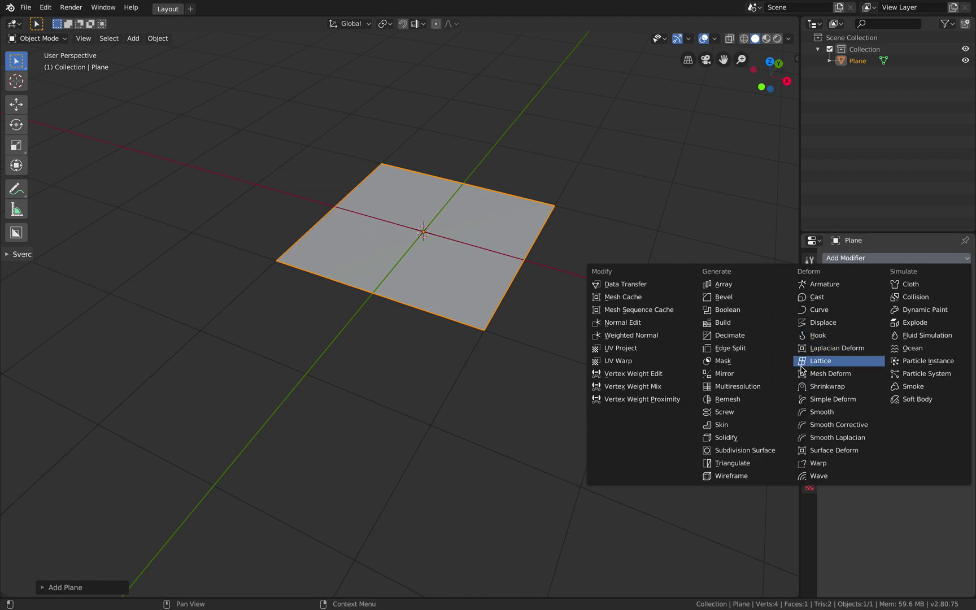
{"action": "left_click", "coordinate": [760, 457]}
{"action": "scroll", "coordinate": [603, 275], "scroll_direction": "up", "scroll_amount": 3}
{"action": "key", "text": "z"}
{"action": "left_click", "coordinate": [442, 267]}
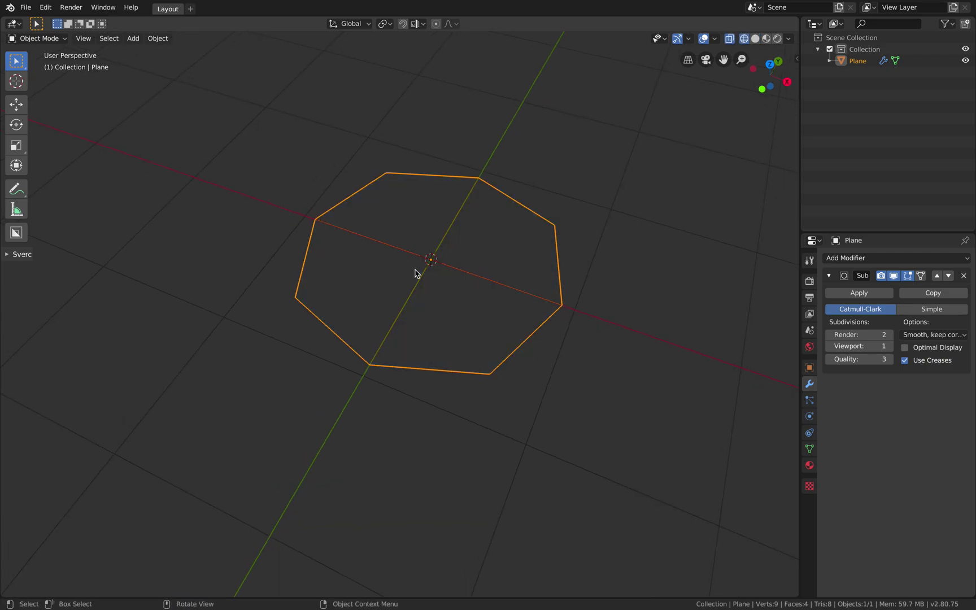
- Set the subdivision modifier's viewport level to 6 and its type to Simple
{"action": "left_click", "coordinate": [889, 346]}
{"action": "left_click", "coordinate": [889, 346]}
{"action": "left_click", "coordinate": [889, 347]}
{"action": "left_click", "coordinate": [889, 346]}
{"action": "left_click", "coordinate": [889, 346]}
{"action": "mouse_move", "coordinate": [613, 312]}
{"action": "middle_mouse_down"}
{"action": "mouse_move", "coordinate": [634, 311]}
{"action": "mouse_move", "coordinate": [627, 307]}
{"action": "middle_mouse_up"}
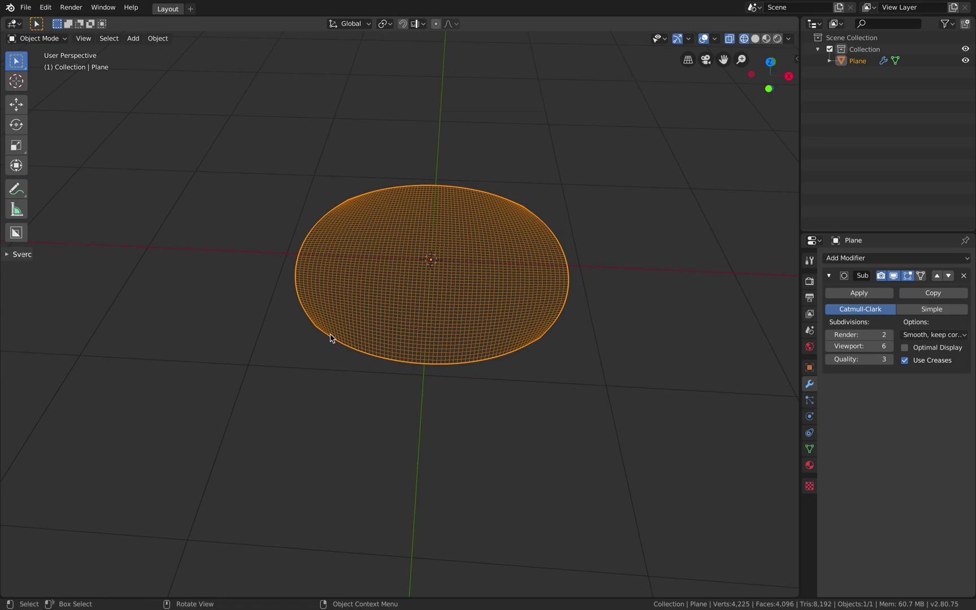
{"action": "middle_click_drag", "start_coordinate": [570, 321], "coordinate": [564, 322]}
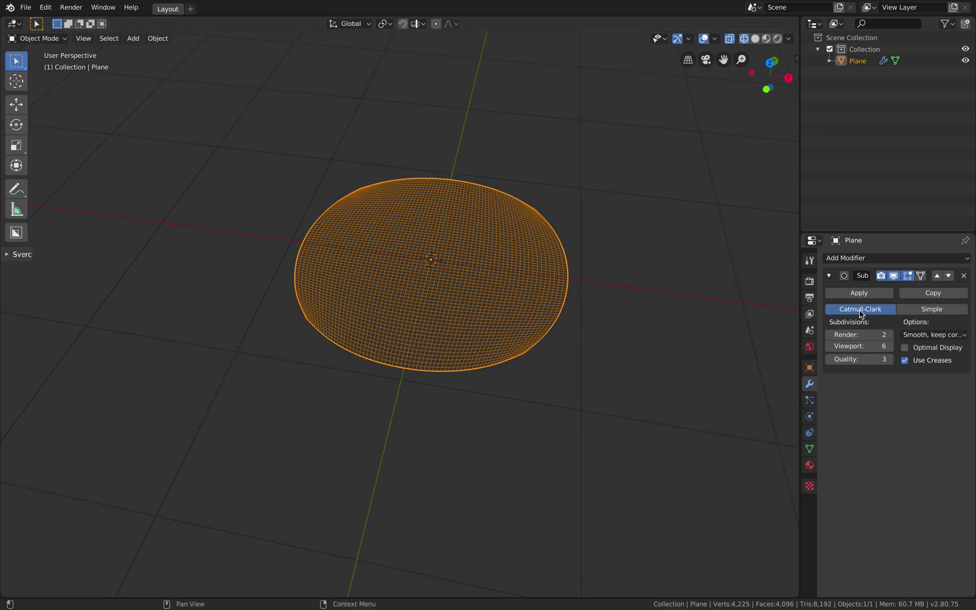
{"action": "left_click", "coordinate": [909, 313]}
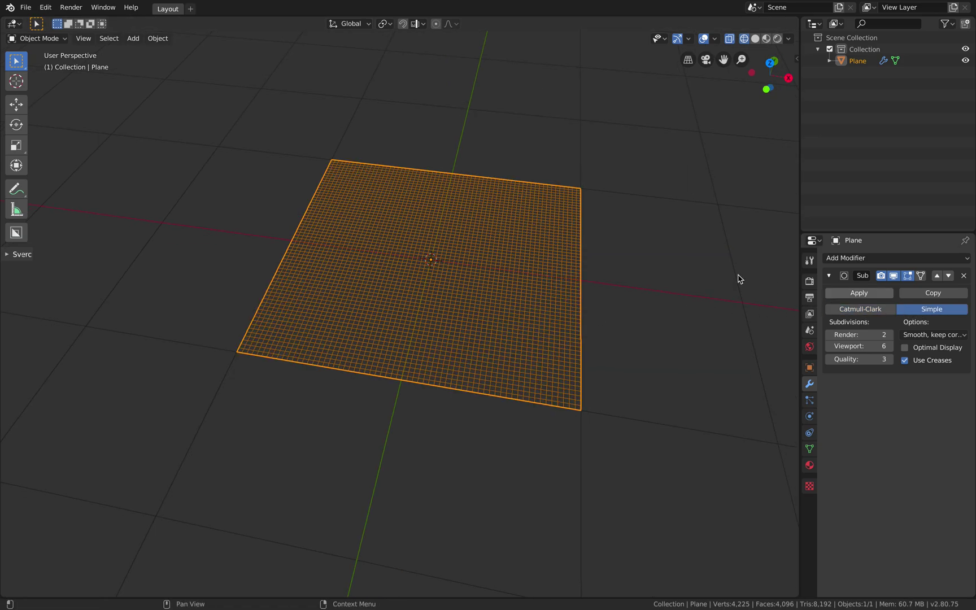
{"action": "middle_click_drag", "start_coordinate": [736, 276], "coordinate": [654, 260]}
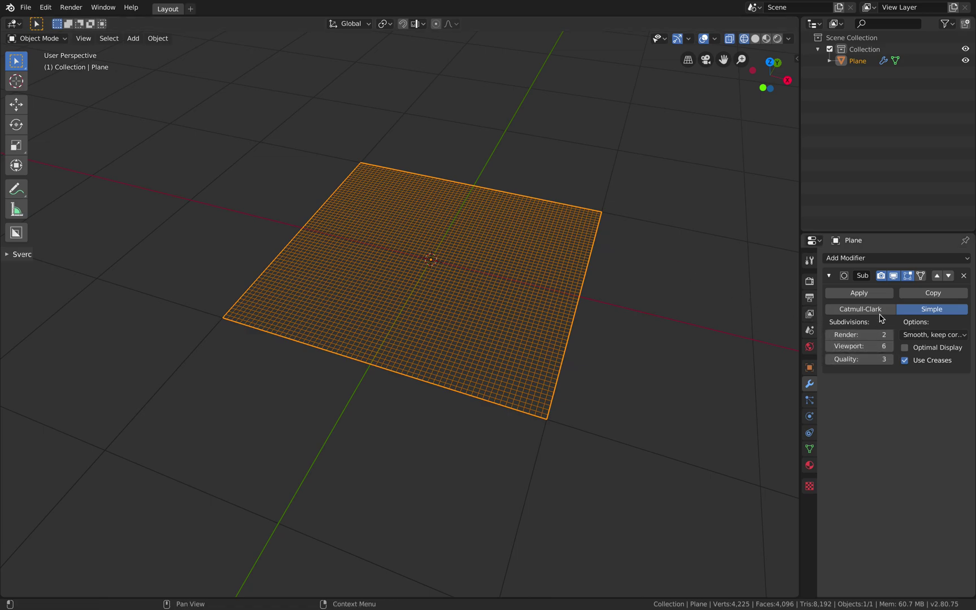
- Add a second Subdivision Surface modifier to the plane with a viewport level of 2
{"action": "left_click", "coordinate": [884, 259]}
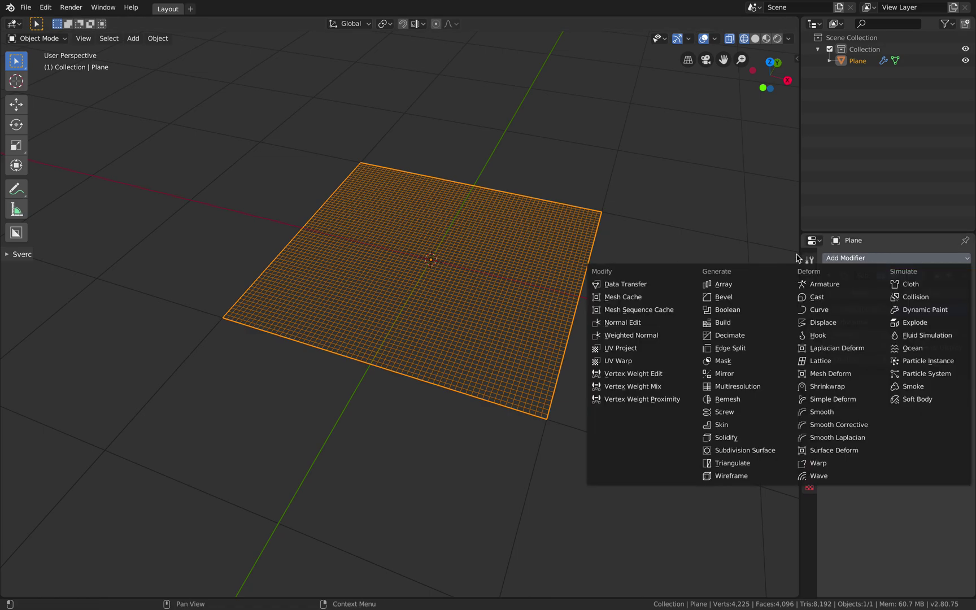
{"action": "left_click", "coordinate": [743, 450]}
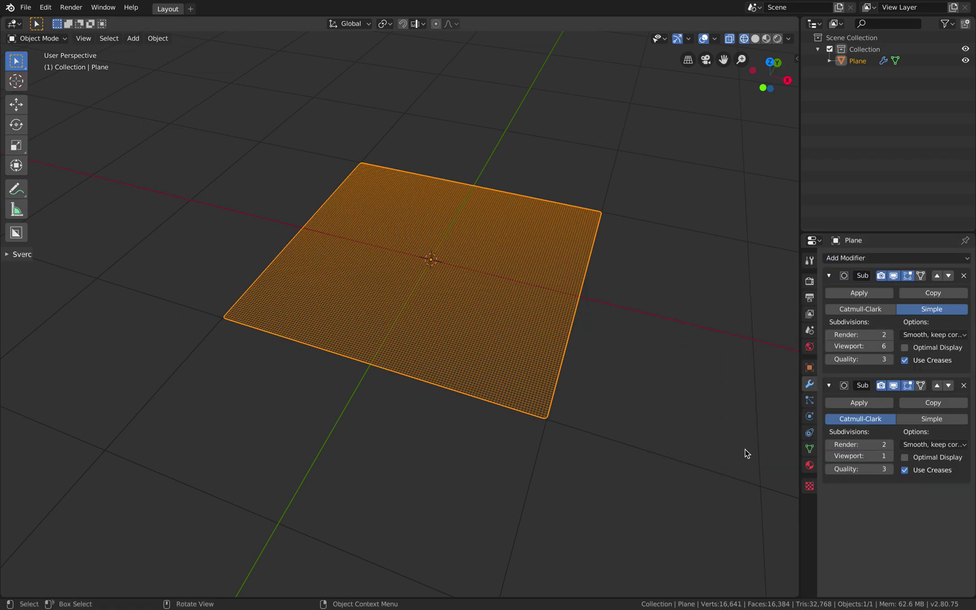
{"action": "left_click", "coordinate": [890, 455]}
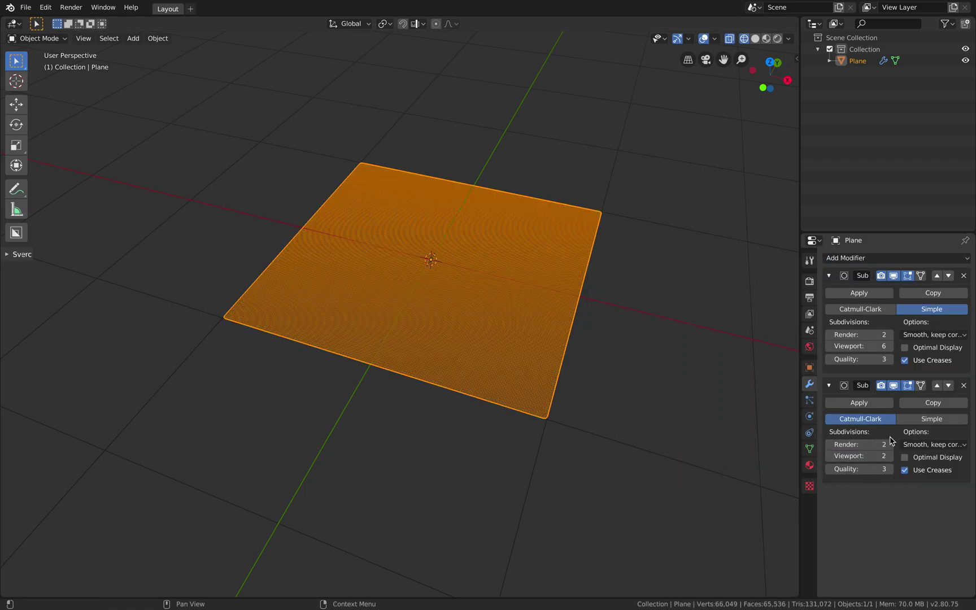
- Add a Displace modifier to the plane below the two subdivision modifiers
{"action": "left_click", "coordinate": [881, 260]}
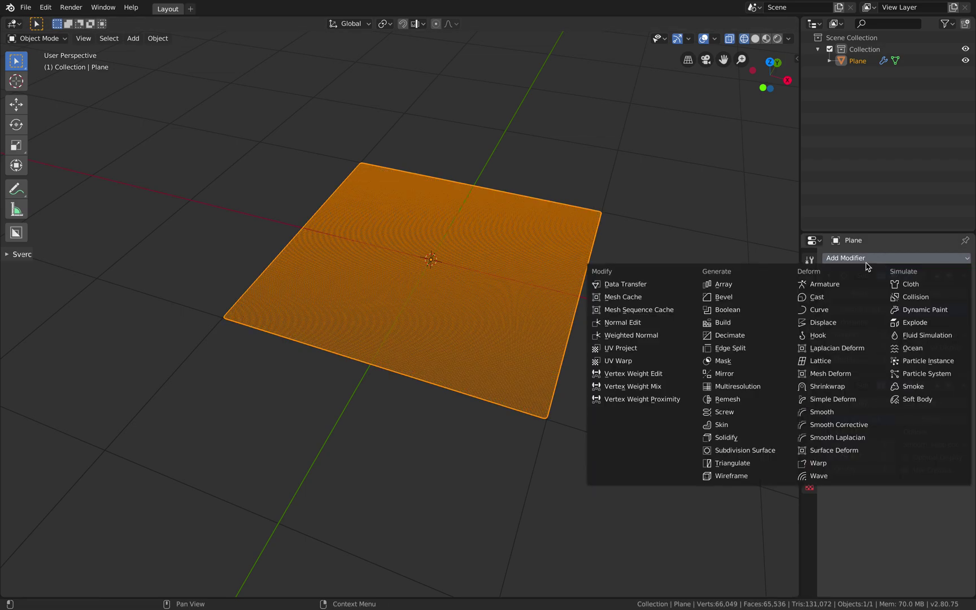
{"action": "left_click", "coordinate": [822, 322]}
{"action": "scroll", "coordinate": [897, 485], "scroll_direction": "down", "scroll_amount": 2}
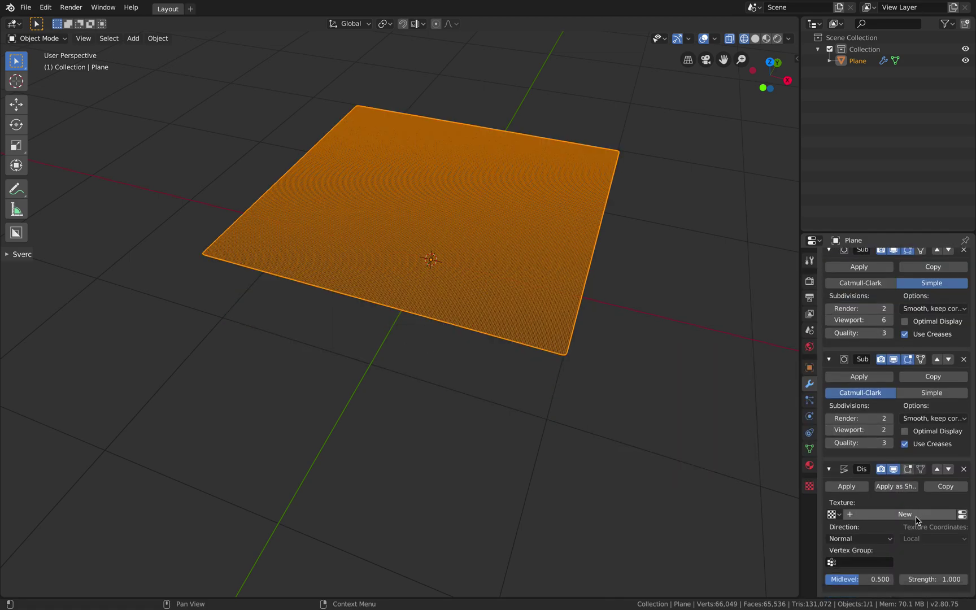
- Enlarge the area showing the modifier properties and create a new texture for the Displace modifier
{"action": "left_click_drag", "start_coordinate": [763, 206], "coordinate": [688, 206]}
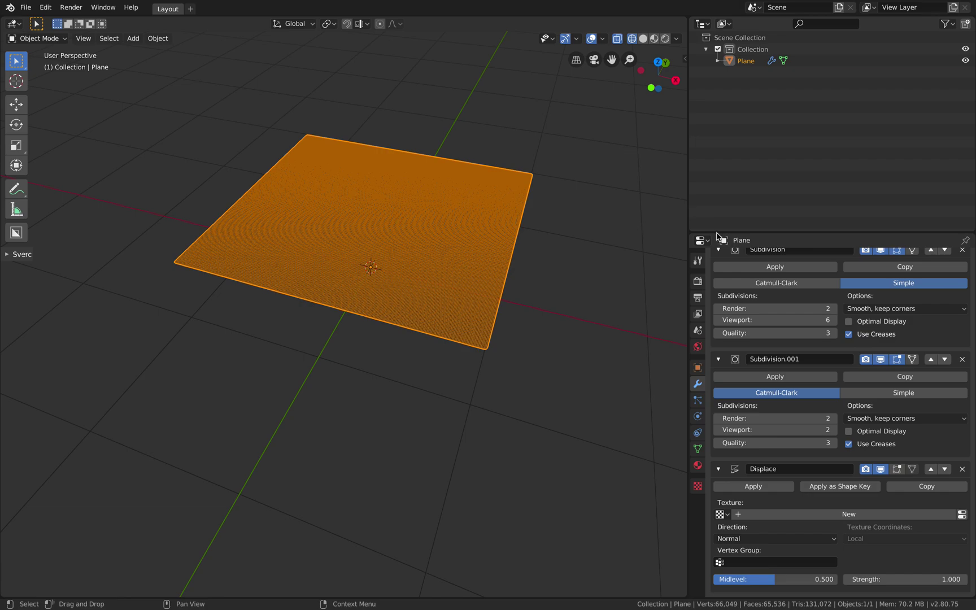
{"action": "scroll", "coordinate": [806, 283], "scroll_direction": "up", "scroll_amount": 2}
{"action": "left_click_drag", "start_coordinate": [801, 232], "coordinate": [801, 119]}
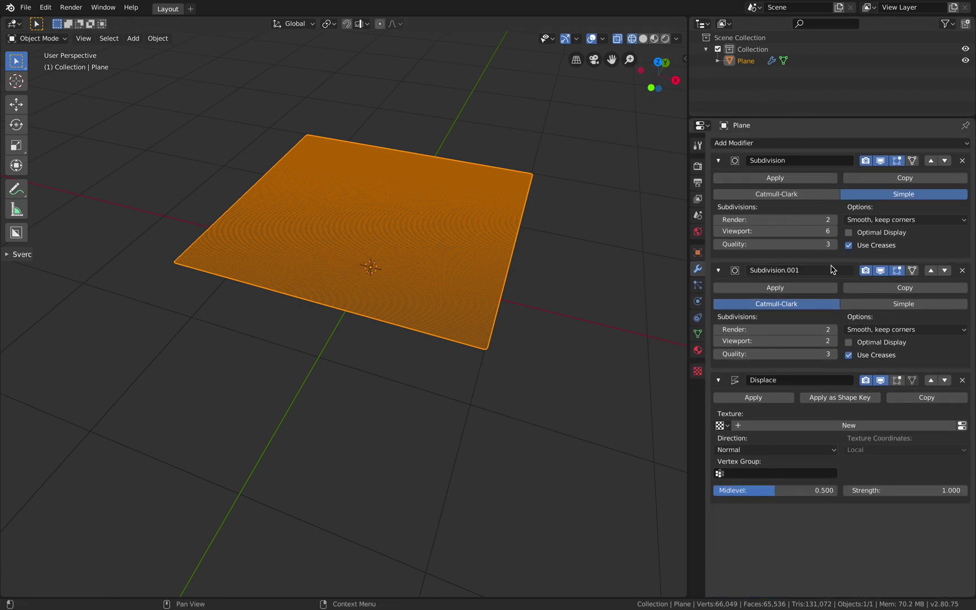
{"action": "left_click", "coordinate": [856, 425]}
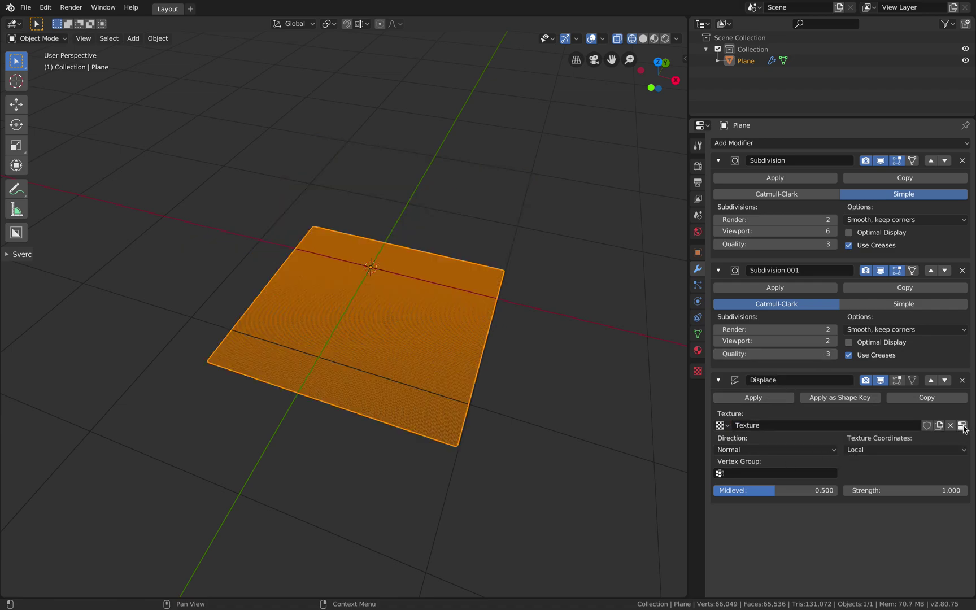
- Load "myuluru Height Map (Merged).png" from the Downloads folder "myuluru terrain" as the image of the displacement texture
{"action": "left_click", "coordinate": [963, 426]}
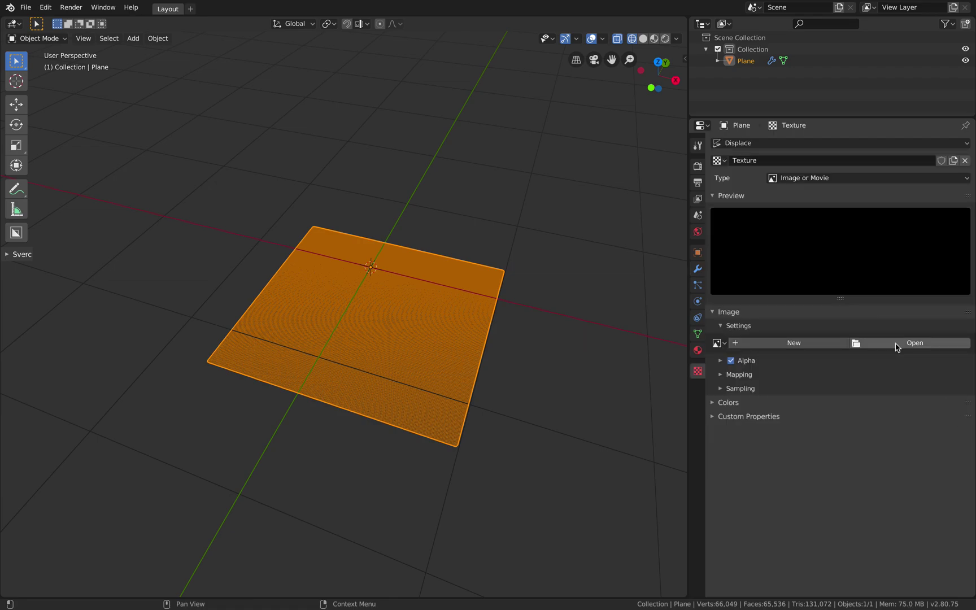
{"action": "left_click", "coordinate": [896, 346]}
{"action": "scroll", "coordinate": [67, 123], "scroll_direction": "up", "scroll_amount": 8}
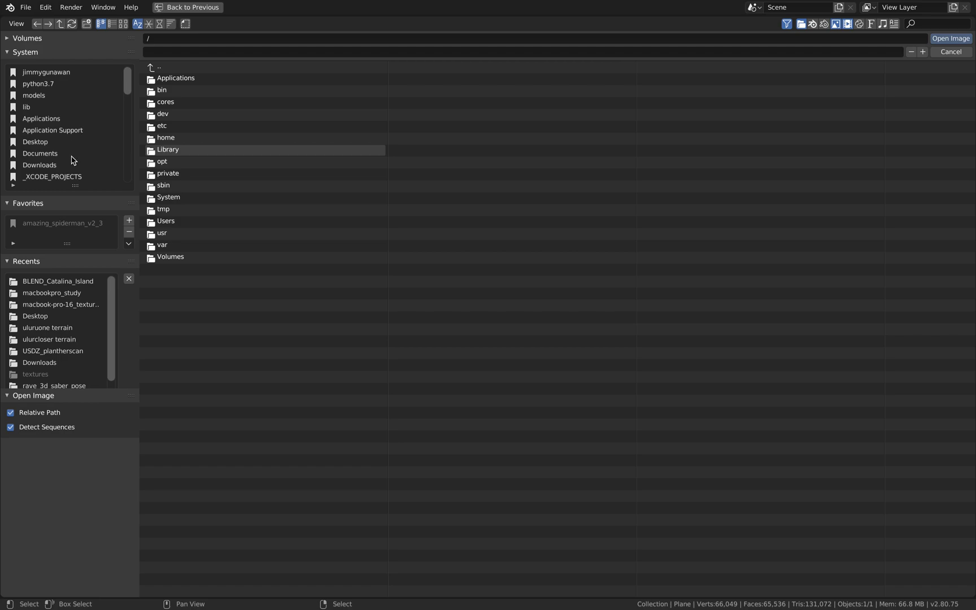
{"action": "left_click", "coordinate": [72, 164]}
{"action": "left_click", "coordinate": [159, 25]}
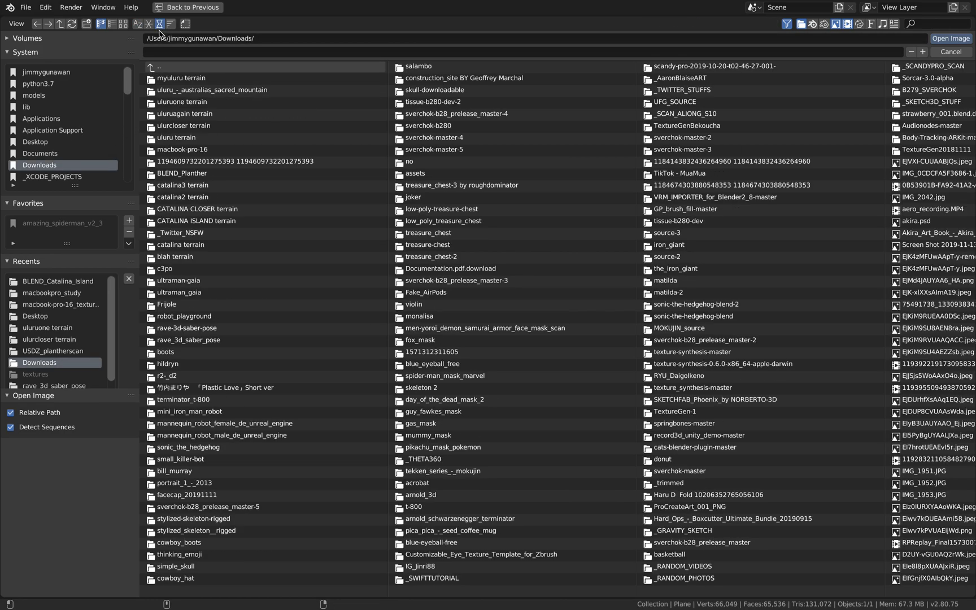
{"action": "left_click", "coordinate": [196, 82]}
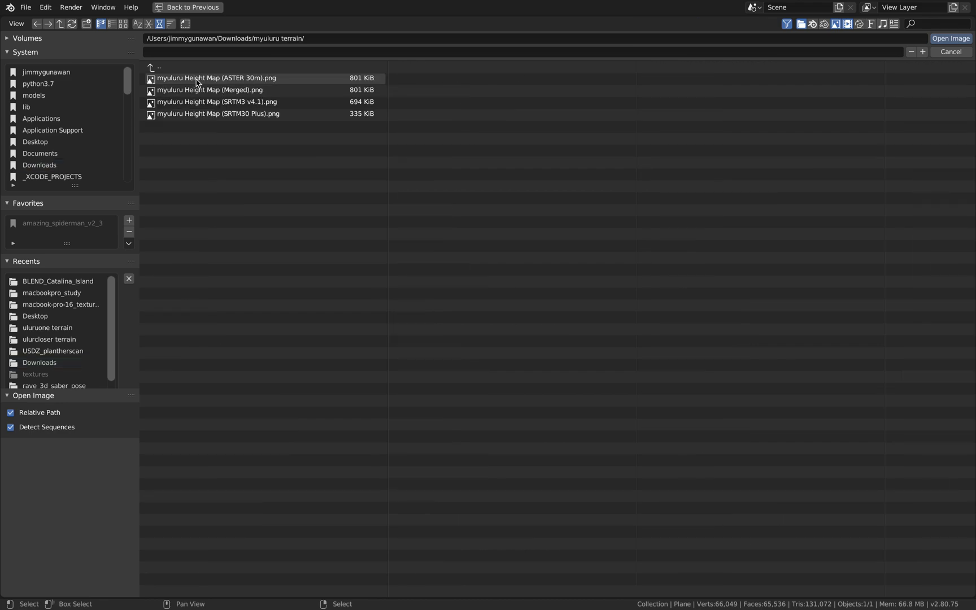
{"action": "left_click", "coordinate": [249, 92]}
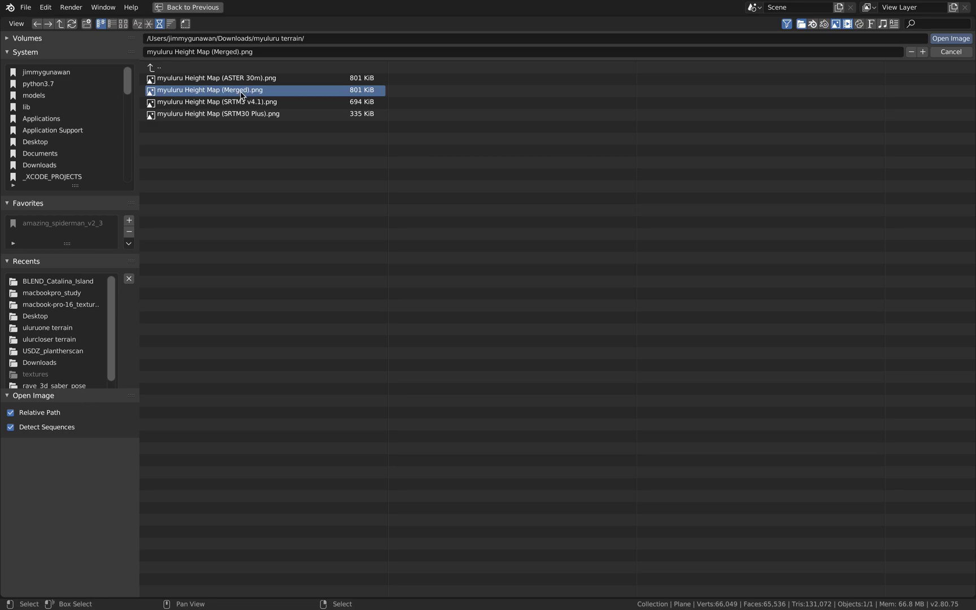
{"action": "double_click", "coordinate": [240, 92]}
- Return to the plane's modifiers and set the second subdivision modifier's viewport level to 3
{"action": "middle_click_drag", "start_coordinate": [480, 319], "coordinate": [635, 295]}
{"action": "scroll", "coordinate": [518, 280], "scroll_direction": "up", "scroll_amount": 5}
{"action": "left_click", "coordinate": [701, 269]}
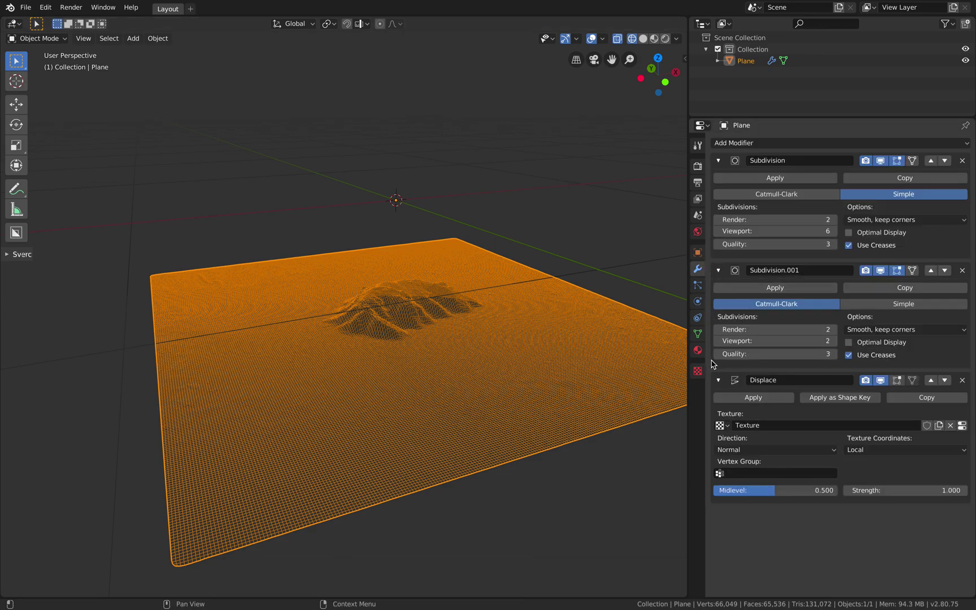
{"action": "left_click", "coordinate": [833, 342]}
{"action": "middle_click_drag", "start_coordinate": [608, 238], "coordinate": [618, 270]}
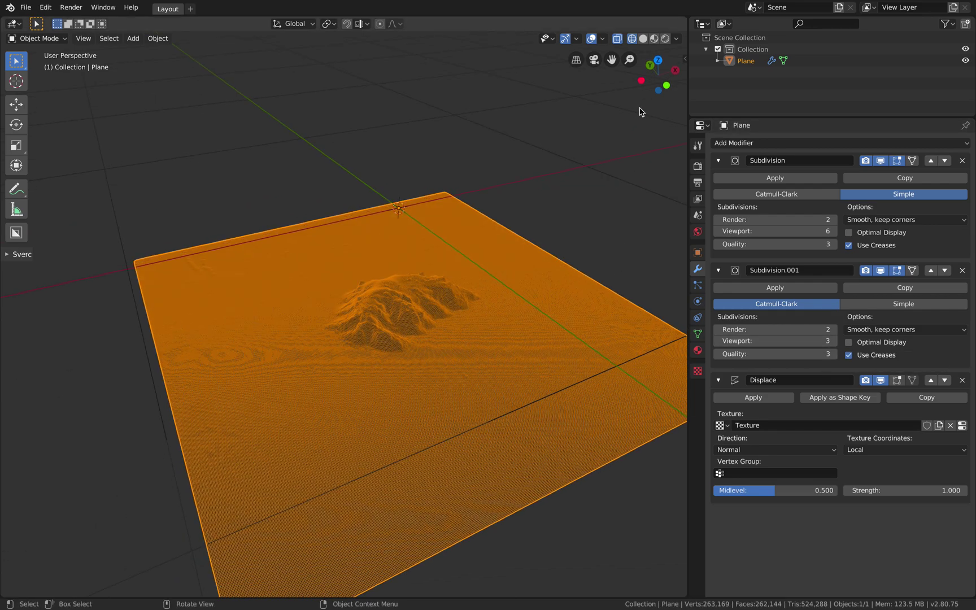
- Switch the viewport to solid shading and look closely at the displaced mountain
{"action": "left_click", "coordinate": [643, 39]}
{"action": "scroll", "coordinate": [553, 231], "scroll_direction": "up", "scroll_amount": 5}
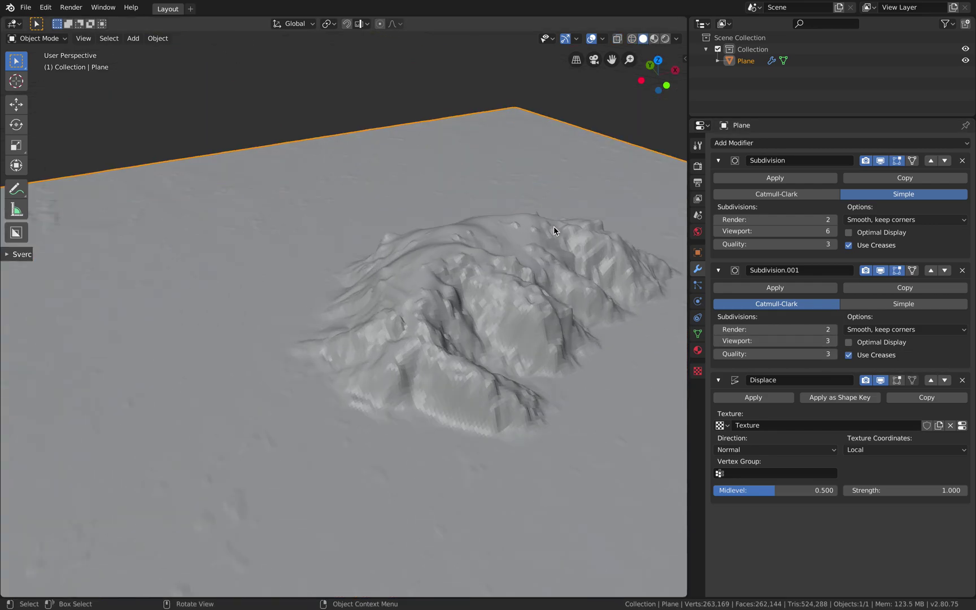
{"action": "middle_click_drag", "start_coordinate": [531, 275], "coordinate": [379, 309]}
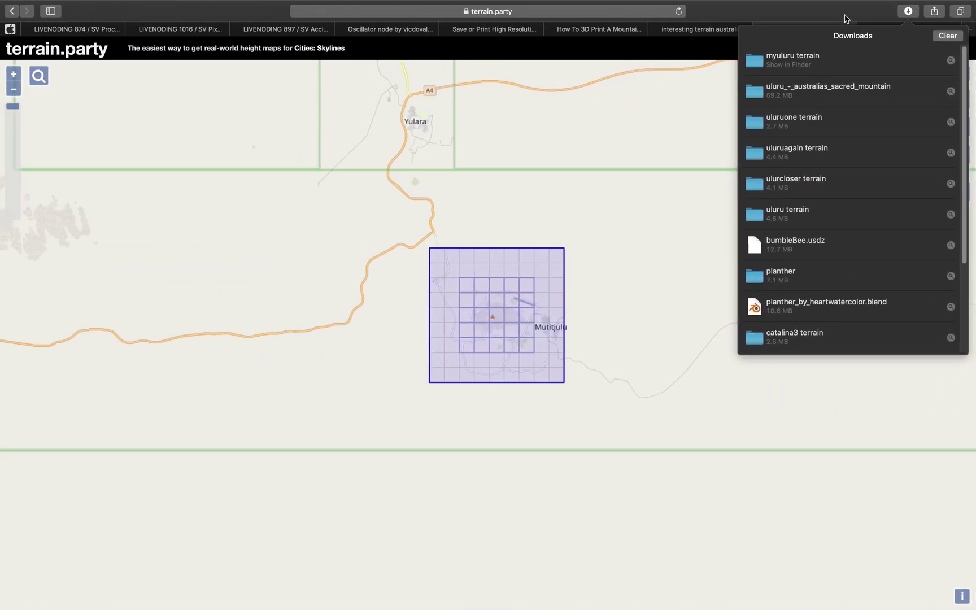
- Switch to the Google Maps page for Uluru in the browser and show it as satellite imagery
{"action": "left_click", "coordinate": [897, 30]}
{"action": "left_click", "coordinate": [897, 30]}
{"action": "left_click_drag", "start_coordinate": [545, 395], "coordinate": [563, 361]}
{"action": "left_click", "coordinate": [267, 570]}
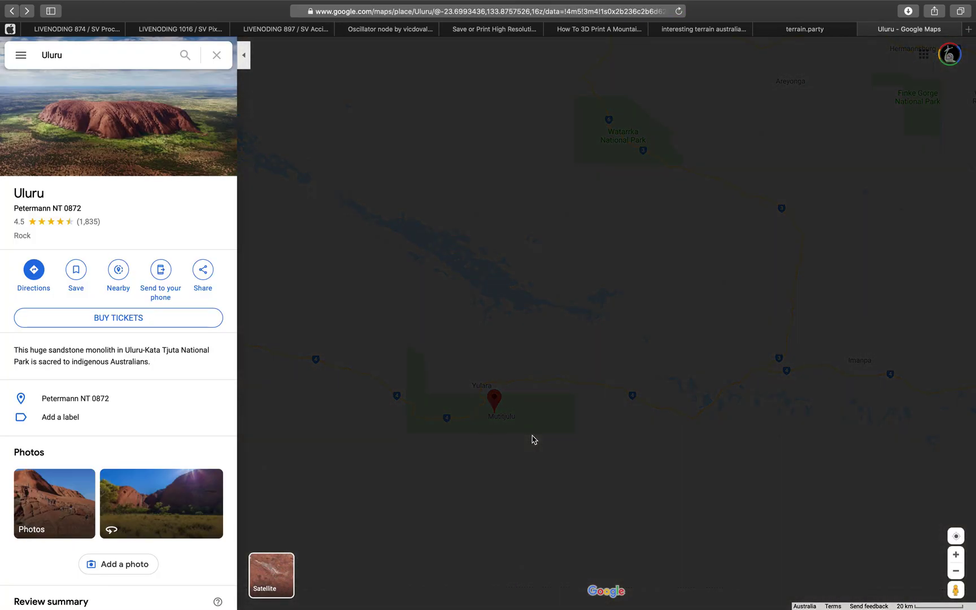
- Examine the outline and ridges of Uluru in the satellite imagery to compare them with the displaced terrain
{"action": "scroll", "coordinate": [535, 415], "scroll_direction": "down", "scroll_amount": 5}
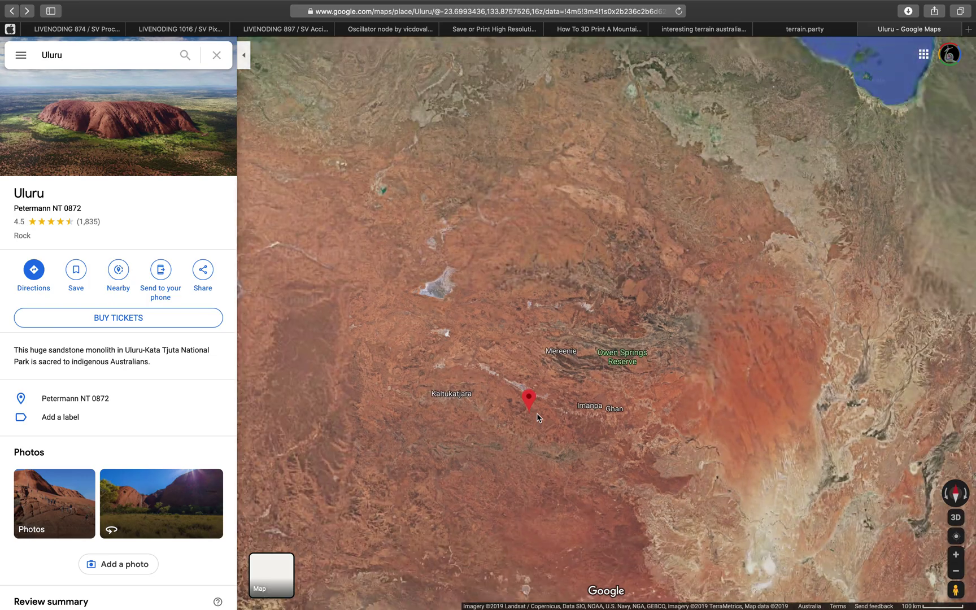
{"action": "scroll", "coordinate": [537, 417], "scroll_direction": "up", "scroll_amount": 8}
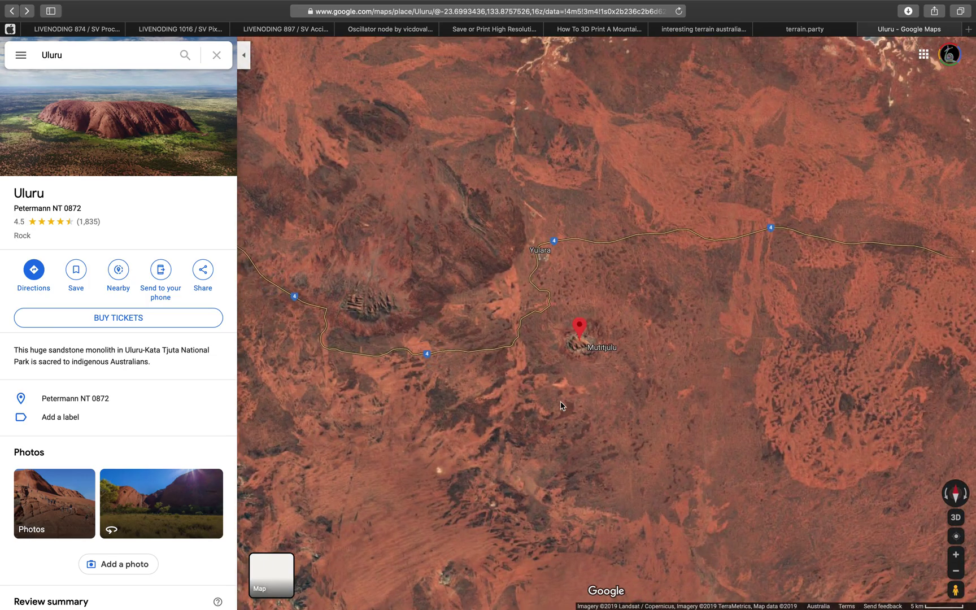
{"action": "scroll", "coordinate": [592, 344], "scroll_direction": "up", "scroll_amount": 5}
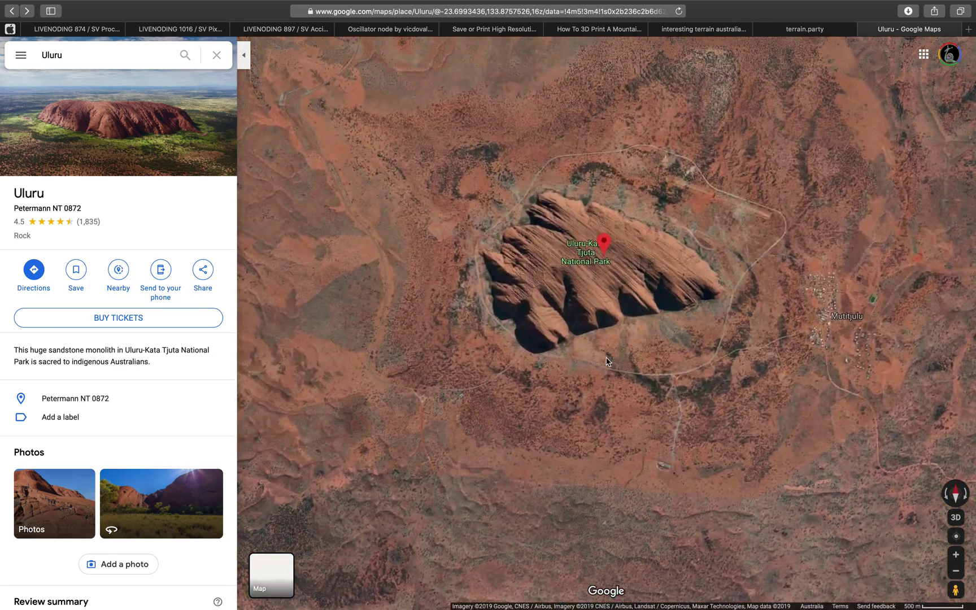
{"action": "left_click_drag", "start_coordinate": [547, 210], "coordinate": [519, 294]}
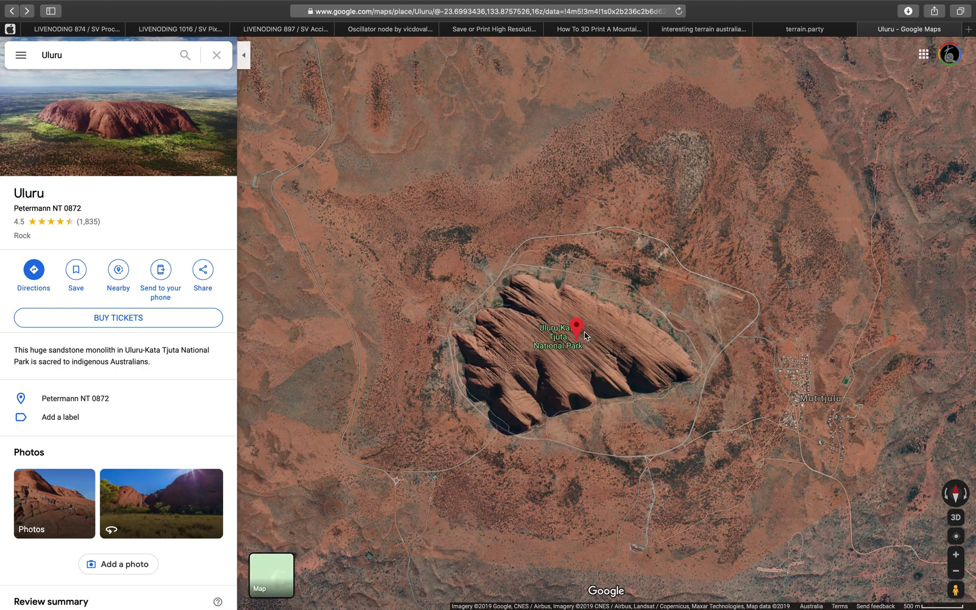
{"action": "key", "text": "ctrl+Left"}
{"action": "key", "text": "ctrl+Right"}
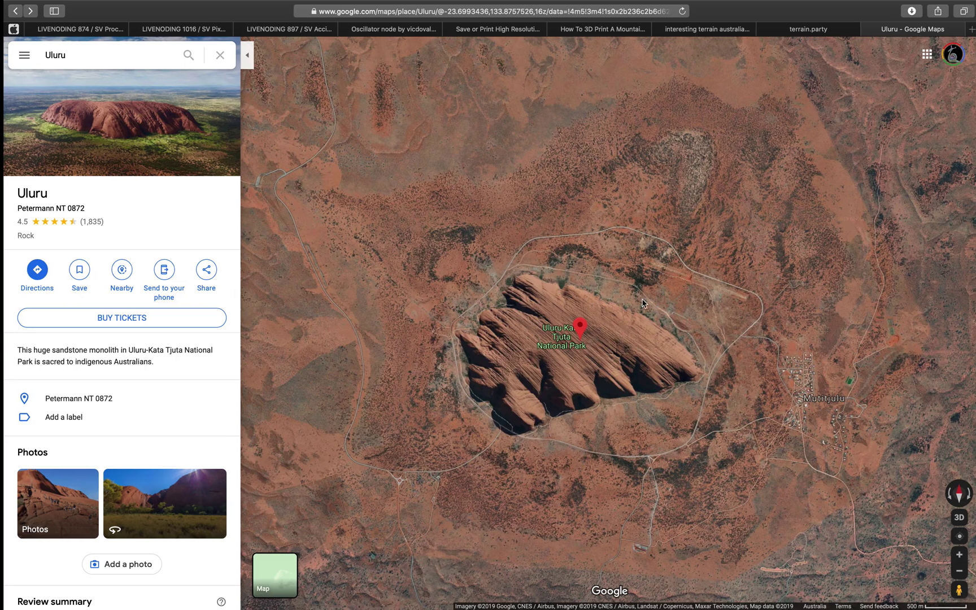
{"action": "scroll", "coordinate": [494, 315], "scroll_direction": "up", "scroll_amount": 5}
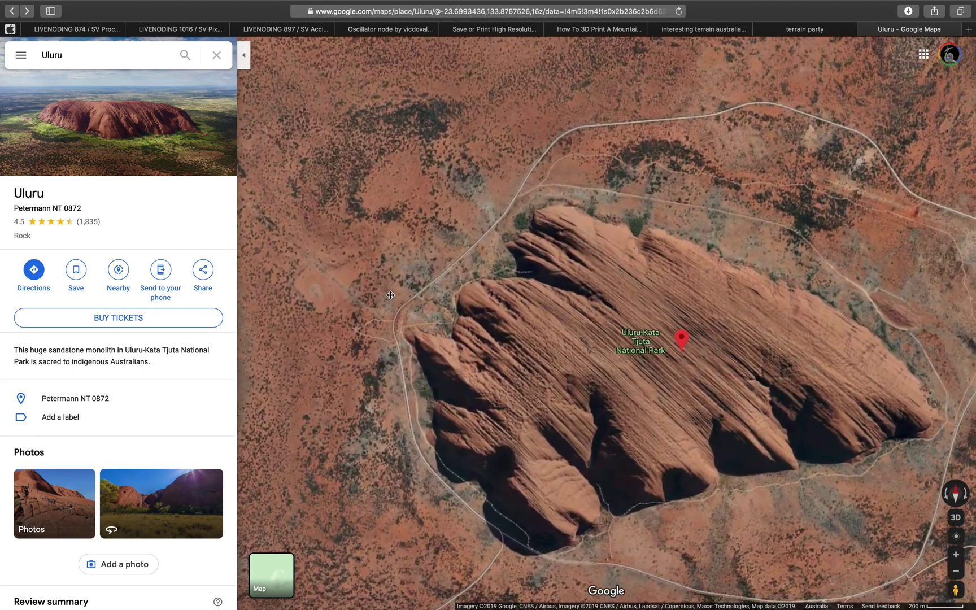
{"action": "left_click_drag", "start_coordinate": [390, 295], "coordinate": [358, 222]}
{"action": "scroll", "coordinate": [358, 222], "scroll_direction": "up", "scroll_amount": 1}
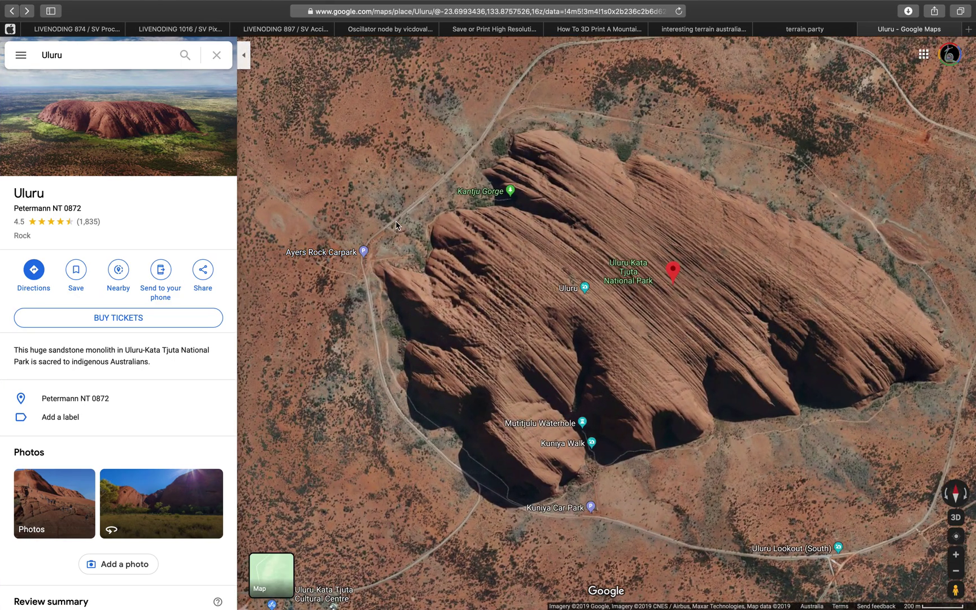
{"action": "scroll", "coordinate": [396, 225], "scroll_direction": "down", "scroll_amount": 1}
{"action": "left_click_drag", "start_coordinate": [698, 329], "coordinate": [677, 344]}
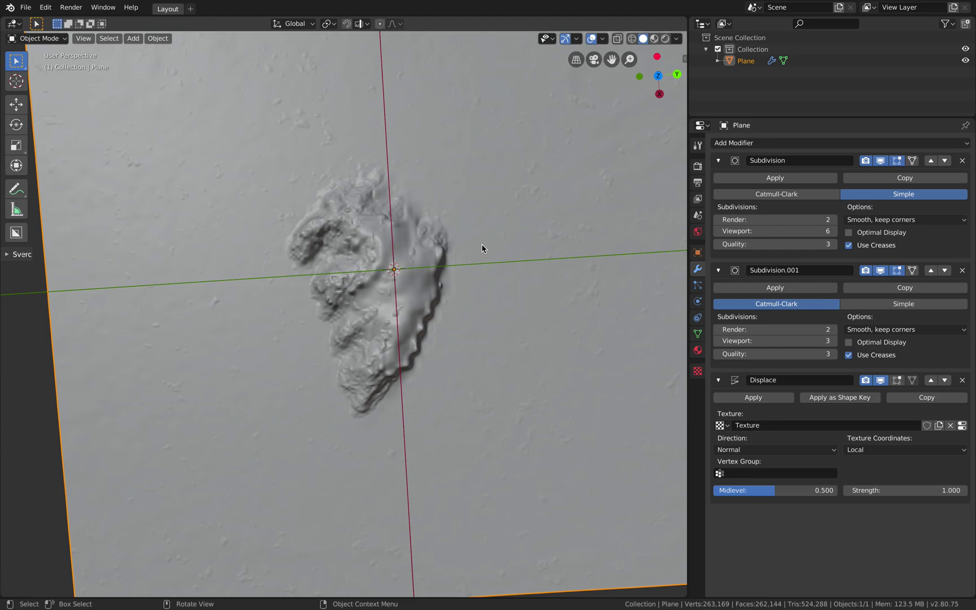
- Check the displaced terrain in Blender from above and at an angle against the satellite shape
{"action": "middle_click_drag", "start_coordinate": [459, 252], "coordinate": [488, 249]}
{"action": "scroll", "coordinate": [473, 256], "scroll_direction": "up", "scroll_amount": 3}
{"action": "scroll", "coordinate": [488, 249], "scroll_direction": "down", "scroll_amount": 5}
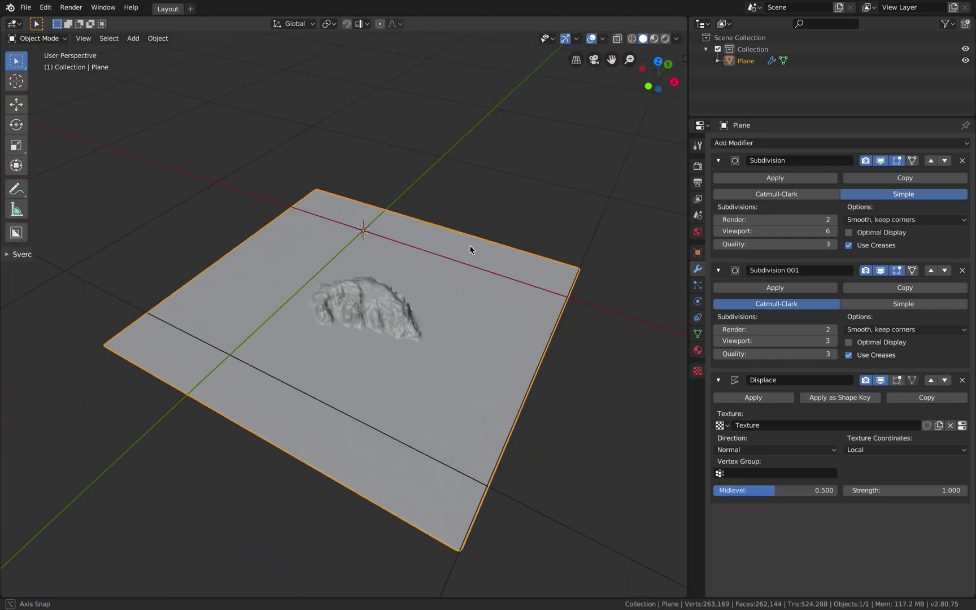
{"action": "mouse_move", "coordinate": [404, 279]}
{"action": "middle_mouse_down"}
{"action": "mouse_move", "coordinate": [413, 301]}
{"action": "mouse_move", "coordinate": [432, 303]}
{"action": "mouse_move", "coordinate": [396, 271]}
{"action": "middle_mouse_up"}
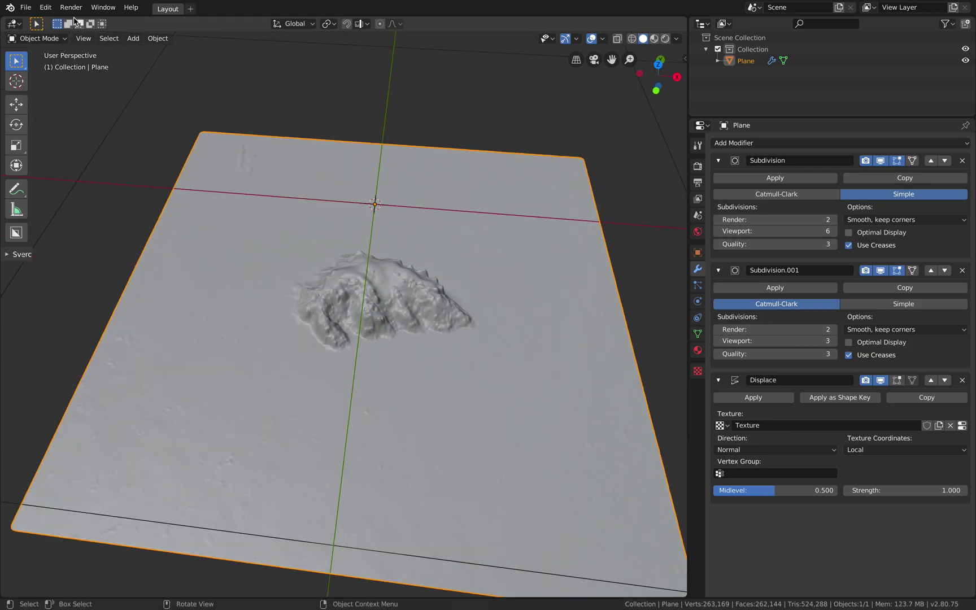
- Save the Blender file into a new folder named BLEND_Uluru_001 on the Desktop
{"action": "left_click", "coordinate": [25, 7]}
{"action": "left_click", "coordinate": [51, 95]}
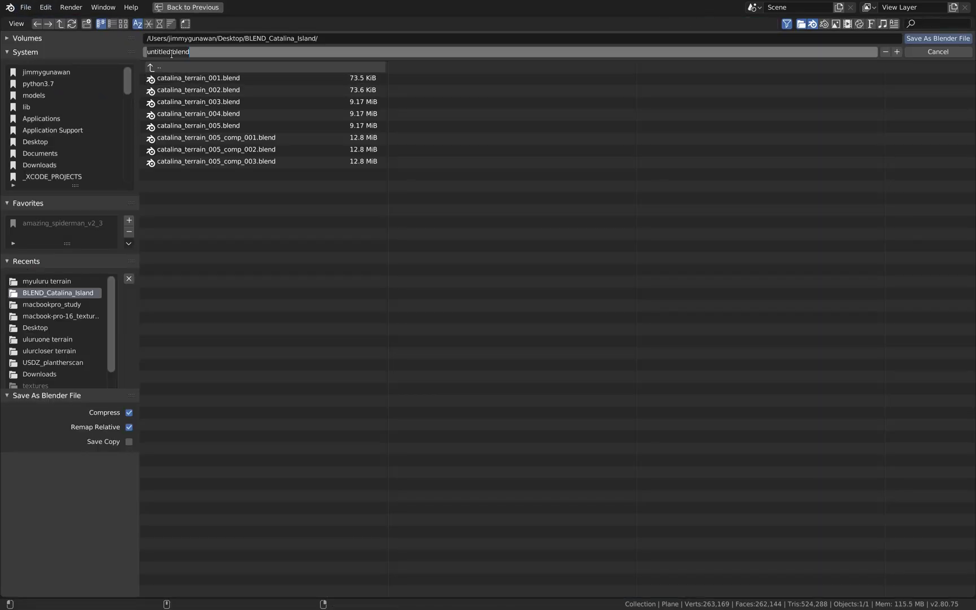
{"action": "left_click", "coordinate": [72, 142]}
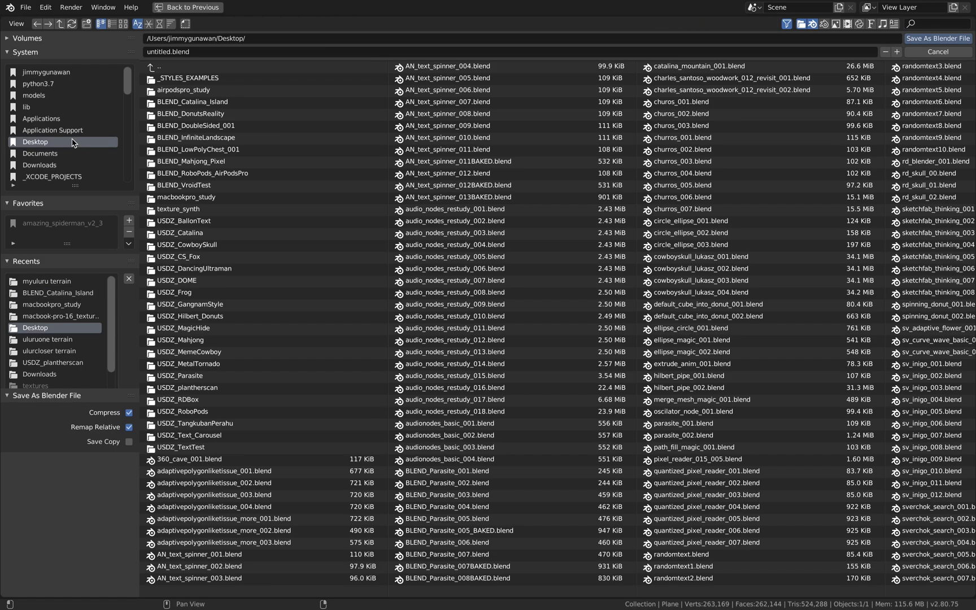
{"action": "left_click", "coordinate": [87, 25]}
{"action": "type", "text": "BLEND_U"}
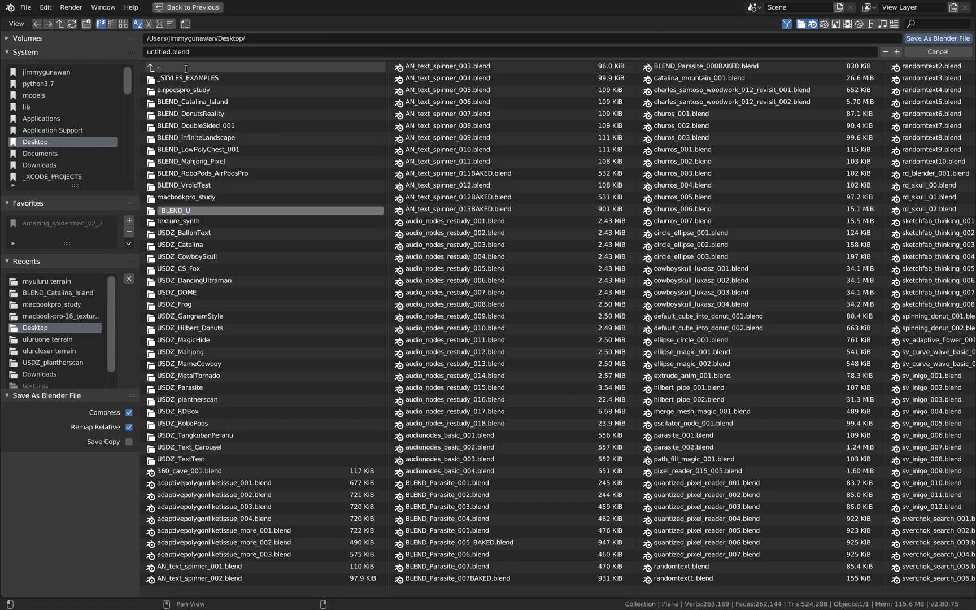
{"action": "type", "text": "luru_00"}
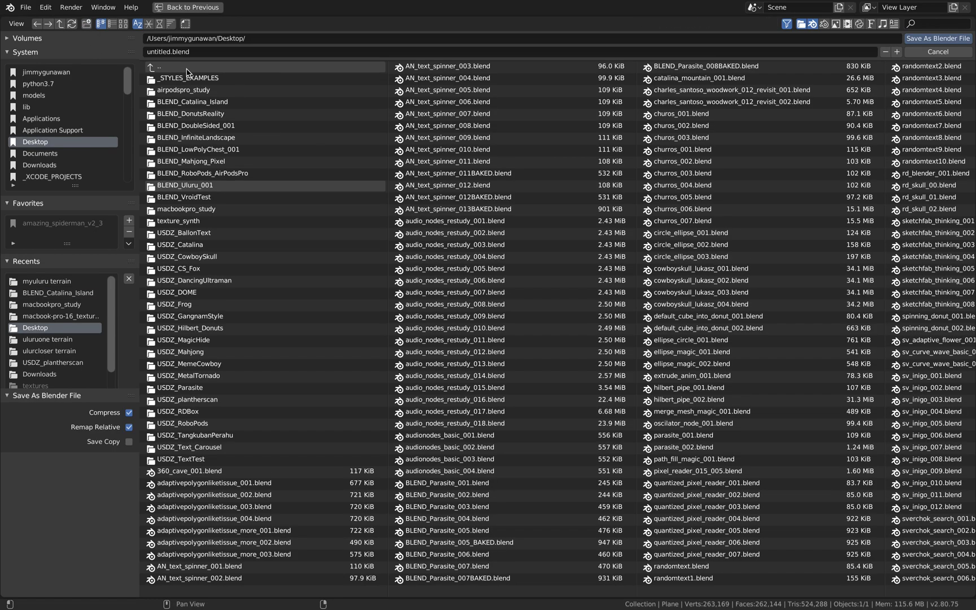
{"action": "type", "text": "1"}
{"action": "key", "text": "Return"}
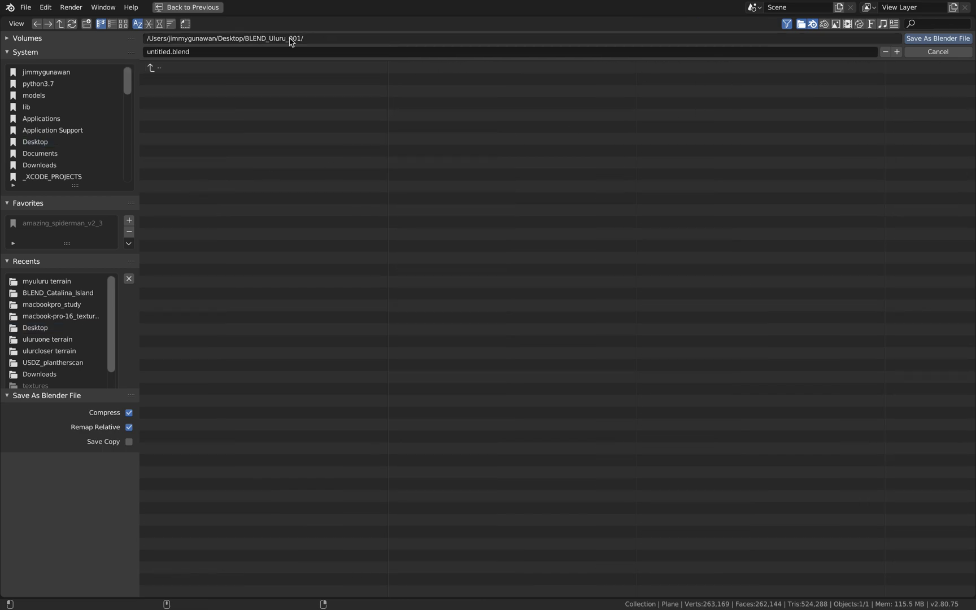
{"action": "left_click", "coordinate": [931, 40]}
- Apply both subdivision modifiers and the Displace modifier to the plane
{"action": "mouse_move", "coordinate": [457, 278]}
{"action": "middle_mouse_down"}
{"action": "mouse_move", "coordinate": [468, 264]}
{"action": "mouse_move", "coordinate": [445, 270]}
{"action": "middle_mouse_up"}
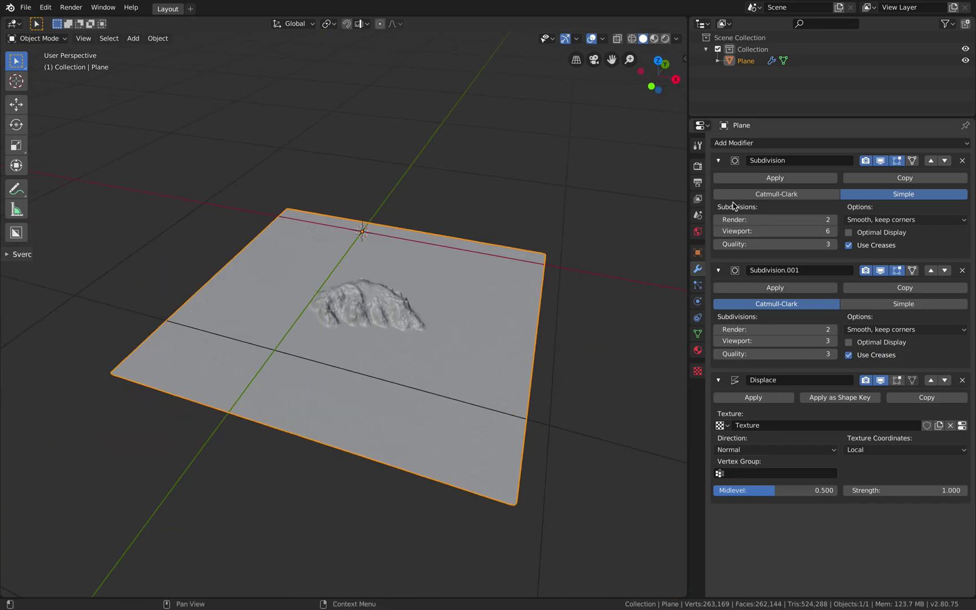
{"action": "left_click", "coordinate": [747, 179]}
{"action": "left_click", "coordinate": [743, 180]}
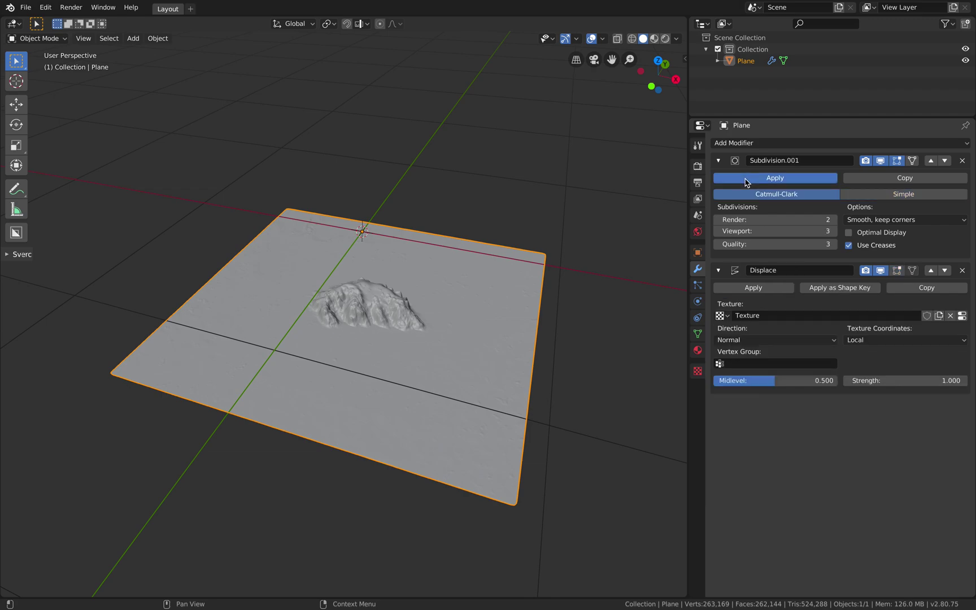
{"action": "left_click", "coordinate": [751, 178]}
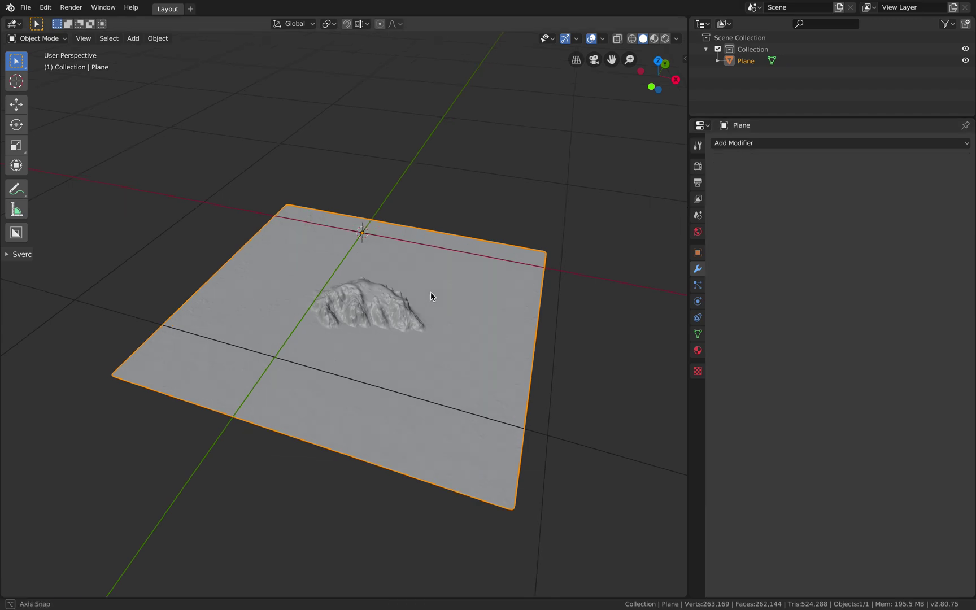
- Inspect the density of the terrain mesh in wireframe display, ending back in solid shading
{"action": "scroll", "coordinate": [430, 293], "scroll_direction": "up", "scroll_amount": 3}
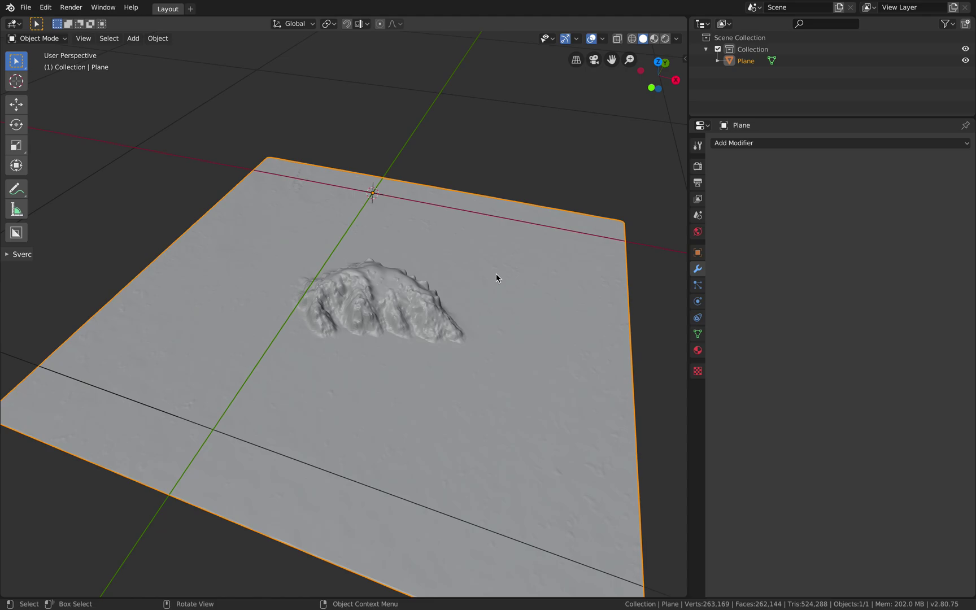
{"action": "key", "text": "z"}
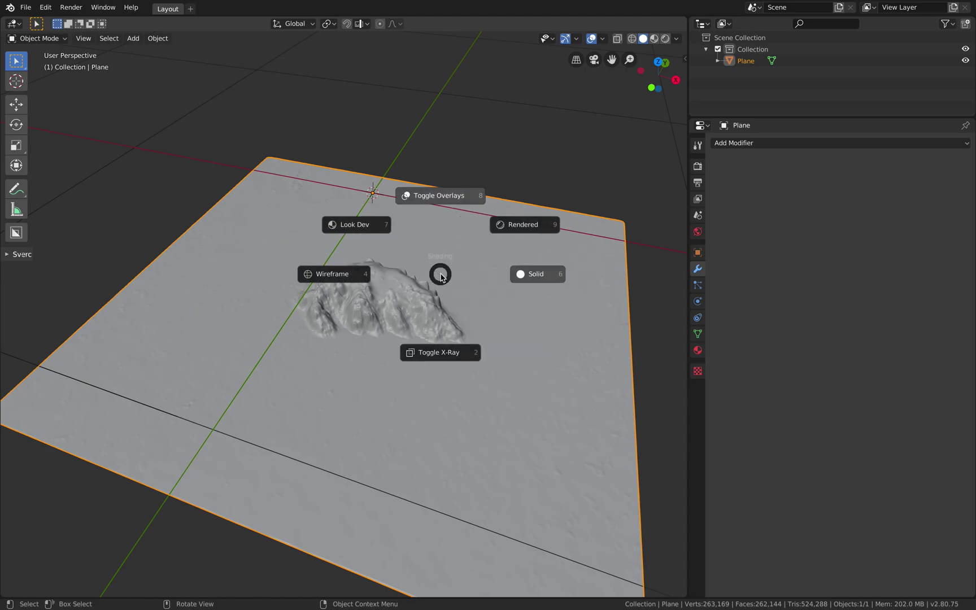
{"action": "left_click", "coordinate": [349, 276]}
{"action": "middle_click_drag", "start_coordinate": [387, 284], "coordinate": [398, 290]}
{"action": "key", "text": "z"}
{"action": "left_click", "coordinate": [470, 295]}
{"action": "mouse_move", "coordinate": [470, 294]}
{"action": "middle_mouse_down"}
{"action": "mouse_move", "coordinate": [519, 270]}
{"action": "mouse_move", "coordinate": [494, 287]}
{"action": "middle_mouse_up"}
{"action": "scroll", "coordinate": [495, 288], "scroll_direction": "down", "scroll_amount": 3}
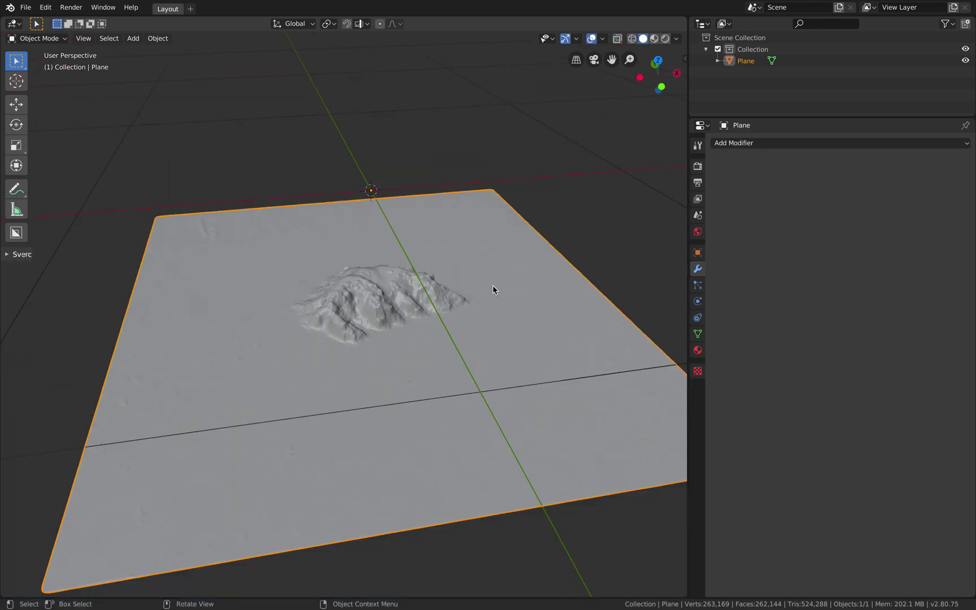
- Add a cube at the centre of the terrain and scale it uniformly to about 0.36
{"action": "key", "text": "shift+a"}
{"action": "mouse_move", "coordinate": [514, 287]}
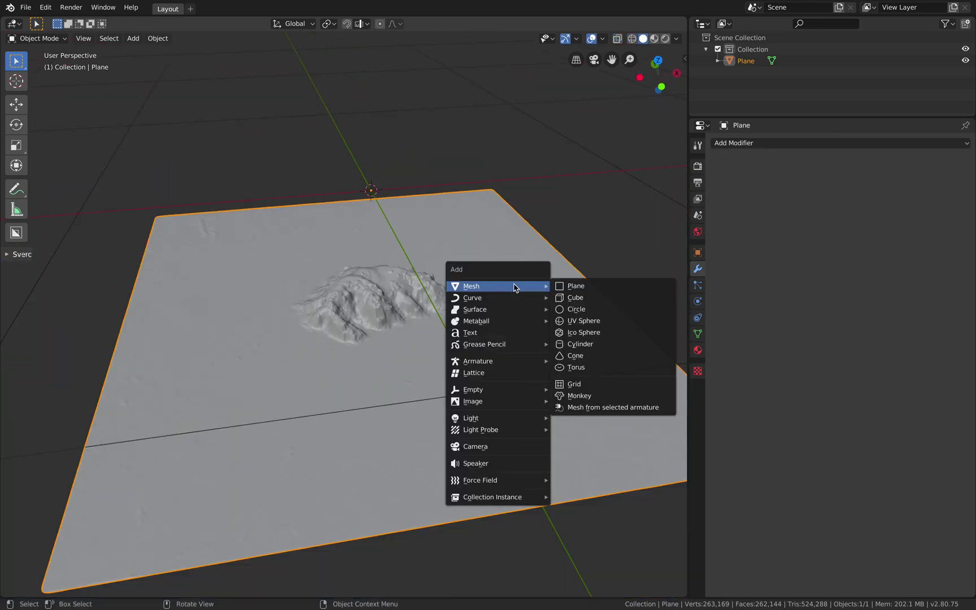
{"action": "left_click", "coordinate": [564, 297]}
{"action": "scroll", "coordinate": [512, 315], "scroll_direction": "down", "scroll_amount": 4}
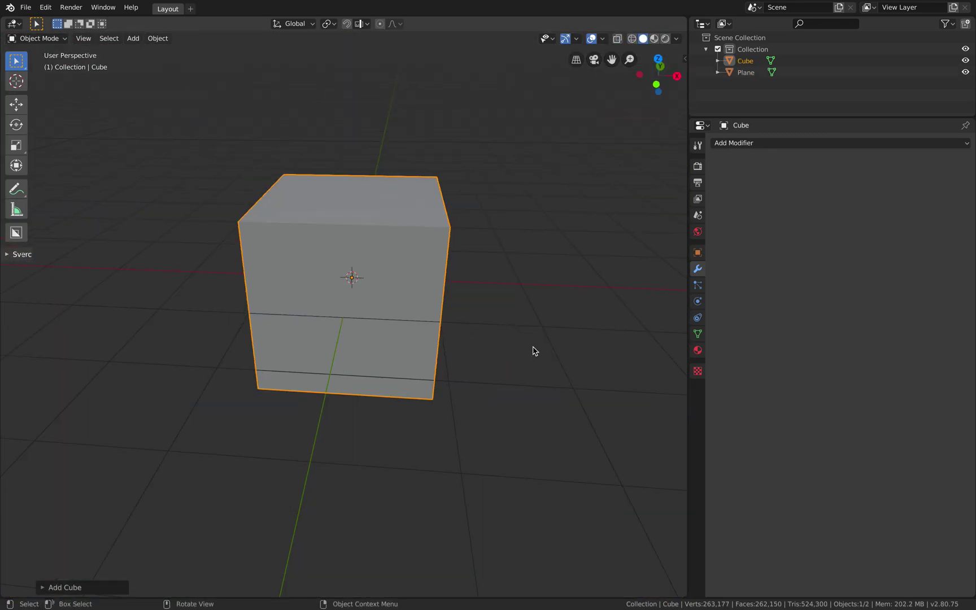
{"action": "key", "text": "s"}
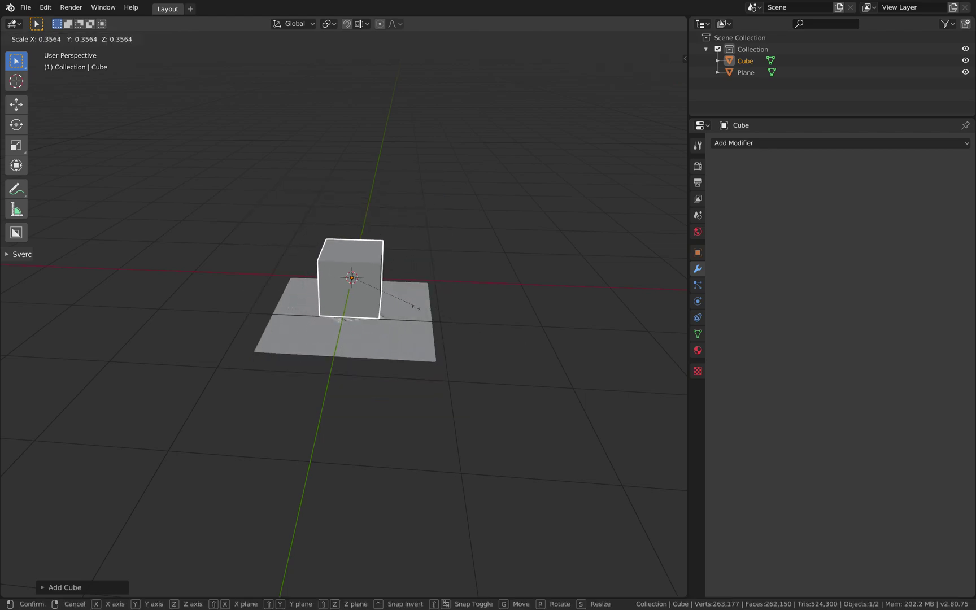
{"action": "left_click", "coordinate": [419, 308]}
- Turn on X-ray display to see the terrain through the cube from above
{"action": "middle_click_drag", "start_coordinate": [419, 309], "coordinate": [433, 342]}
{"action": "scroll", "coordinate": [432, 340], "scroll_direction": "up", "scroll_amount": 2}
{"action": "left_click", "coordinate": [617, 38]}
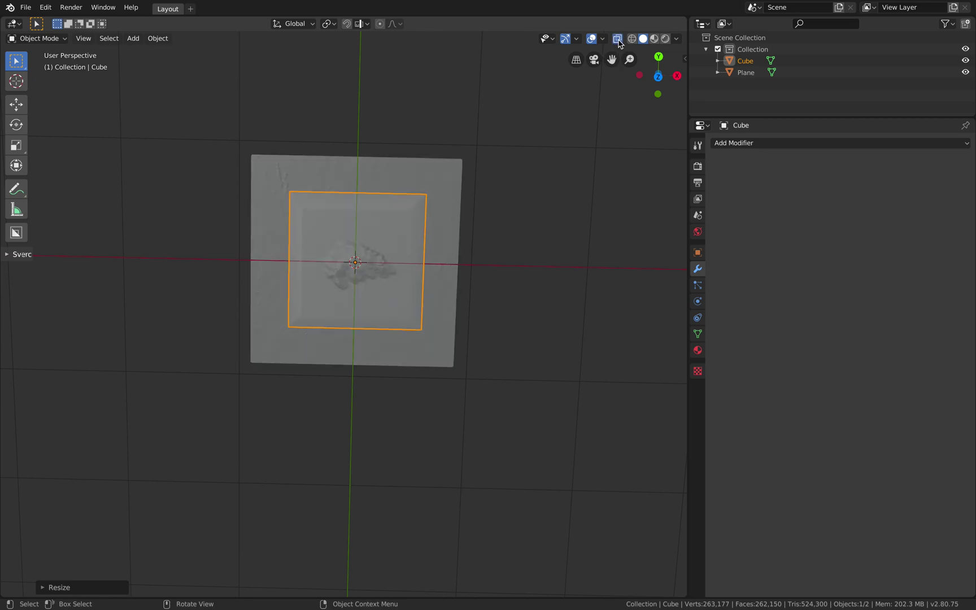
- From the top view, scale and move the cube so that it closely frames the mountain on the terrain
{"action": "scroll", "coordinate": [507, 194], "scroll_direction": "up", "scroll_amount": 2}
{"action": "left_click", "coordinate": [658, 76]}
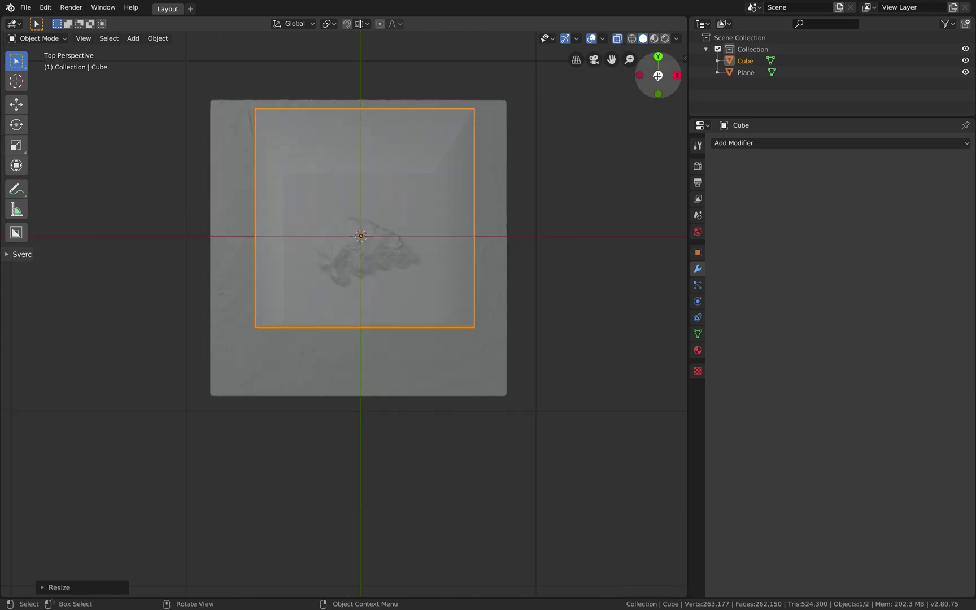
{"action": "middle_click_drag", "start_coordinate": [500, 228], "coordinate": [492, 250], "text": "shift"}
{"action": "key", "text": "s"}
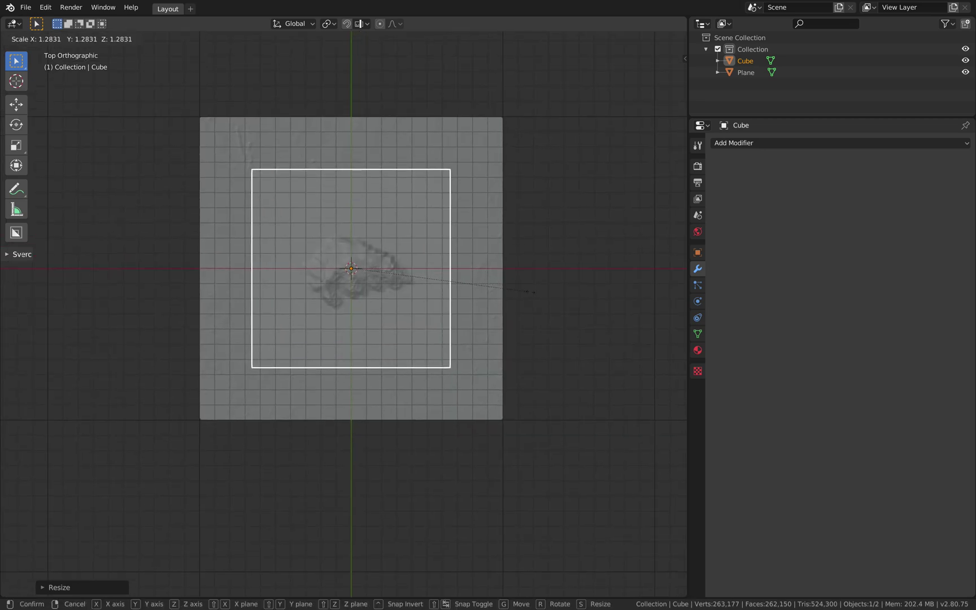
{"action": "key", "text": "g"}
{"action": "left_click", "coordinate": [487, 282]}
{"action": "key", "text": "s"}
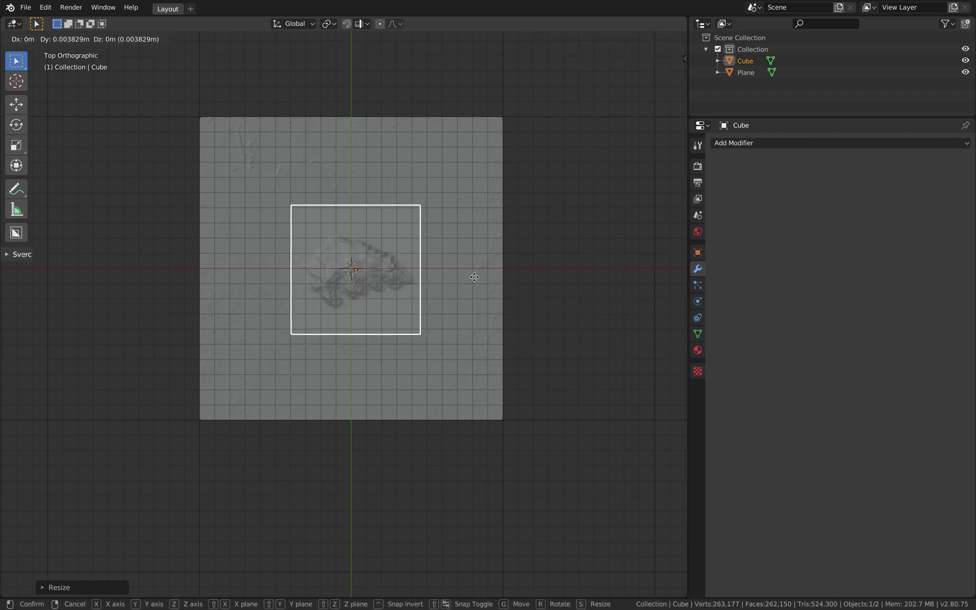
{"action": "left_click", "coordinate": [475, 281]}
{"action": "key", "text": "g"}
{"action": "left_click", "coordinate": [492, 270]}
- Lower the cube along the Z axis until its lower part passes through the terrain, and save the file
{"action": "middle_click_drag", "start_coordinate": [459, 273], "coordinate": [450, 223]}
{"action": "key", "text": "z"}
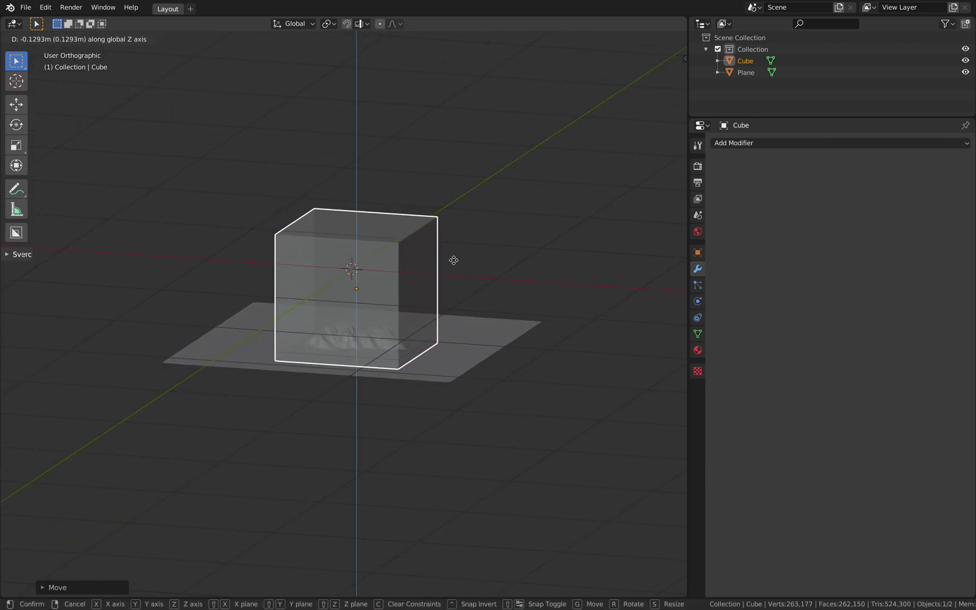
{"action": "left_click", "coordinate": [453, 287]}
{"action": "mouse_move", "coordinate": [453, 288]}
{"action": "middle_mouse_down"}
{"action": "mouse_move", "coordinate": [488, 226]}
{"action": "mouse_move", "coordinate": [451, 292]}
{"action": "middle_mouse_up"}
{"action": "scroll", "coordinate": [451, 289], "scroll_direction": "up", "scroll_amount": 2}
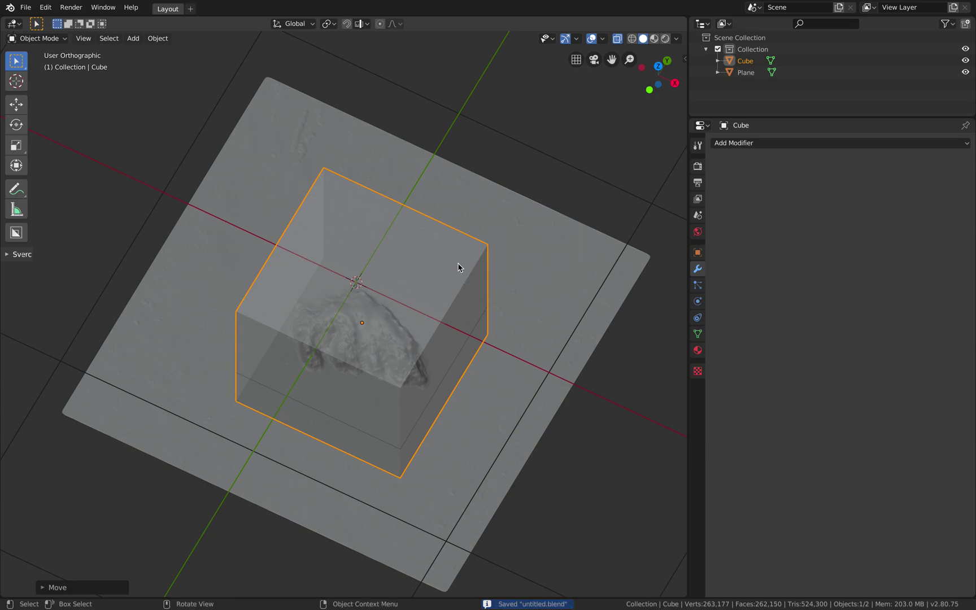
- Add a Boolean modifier to the cube with Plane as the object and Intersect as the operation, and apply it
{"action": "left_click", "coordinate": [743, 144]}
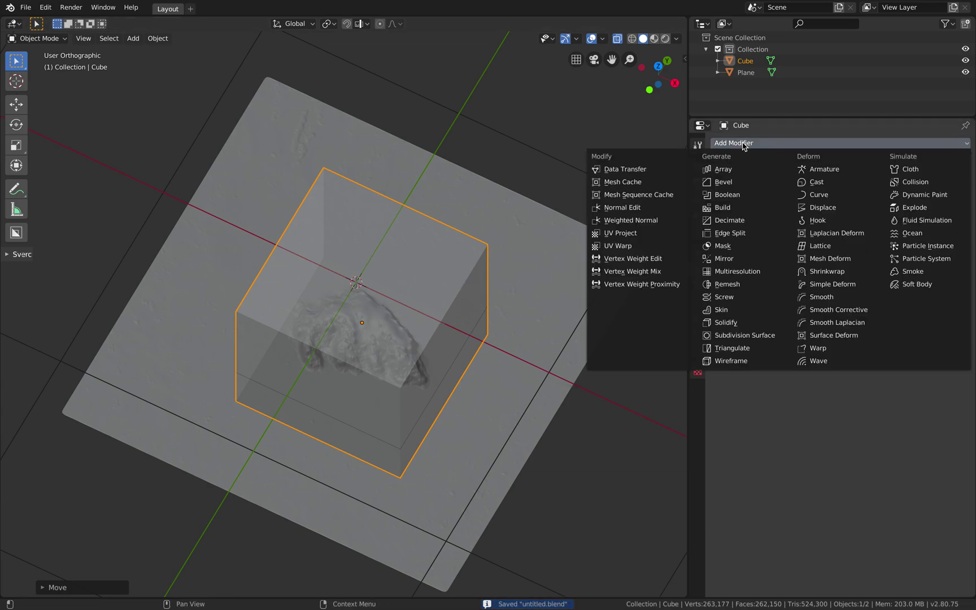
{"action": "left_click", "coordinate": [727, 194]}
{"action": "left_click", "coordinate": [858, 207]}
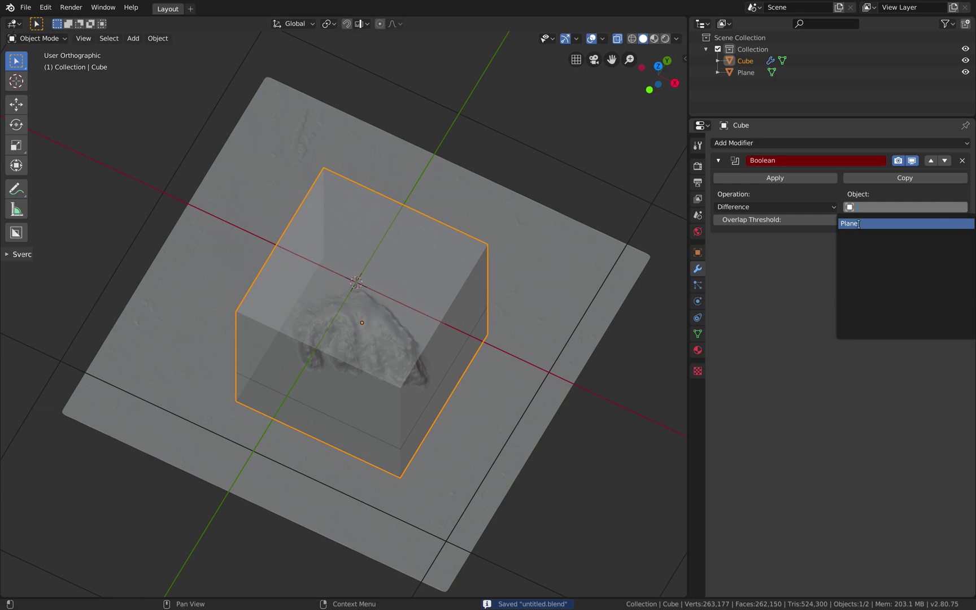
{"action": "key", "text": "Return"}
{"action": "middle_click_drag", "start_coordinate": [545, 239], "coordinate": [546, 213]}
{"action": "left_click", "coordinate": [746, 208]}
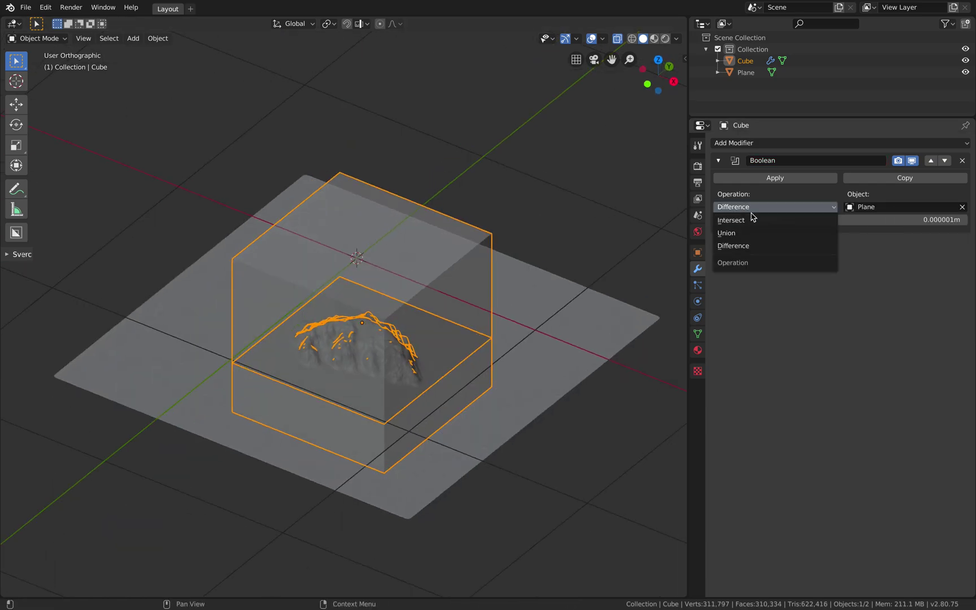
{"action": "key", "text": "Return"}
{"action": "mouse_move", "coordinate": [388, 296]}
{"action": "middle_mouse_down"}
{"action": "mouse_move", "coordinate": [418, 274]}
{"action": "mouse_move", "coordinate": [375, 291]}
{"action": "middle_mouse_up"}
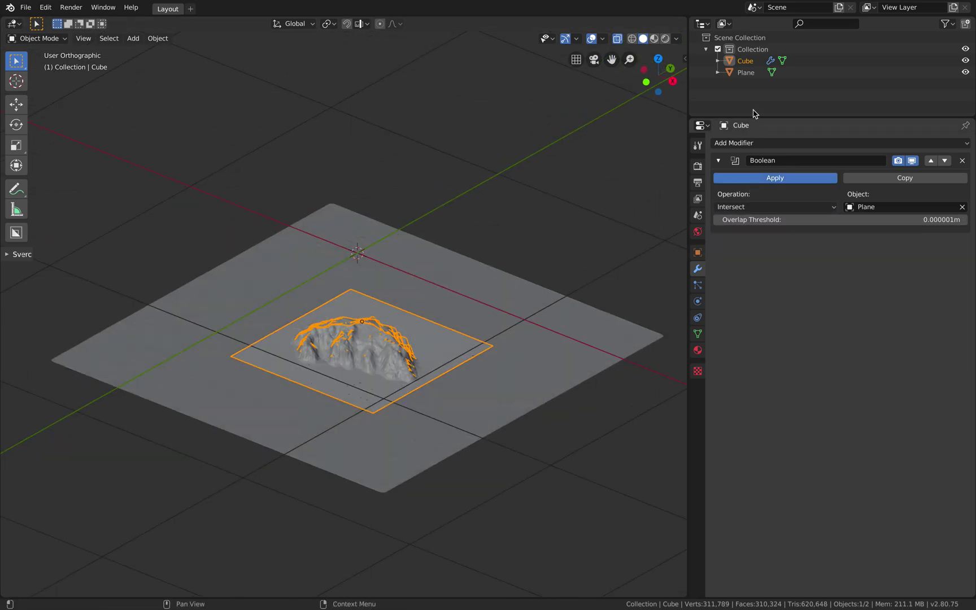
- Delete the original Plane and turn off X-ray display
{"action": "left_click", "coordinate": [745, 73]}
{"action": "right_click", "coordinate": [747, 74]}
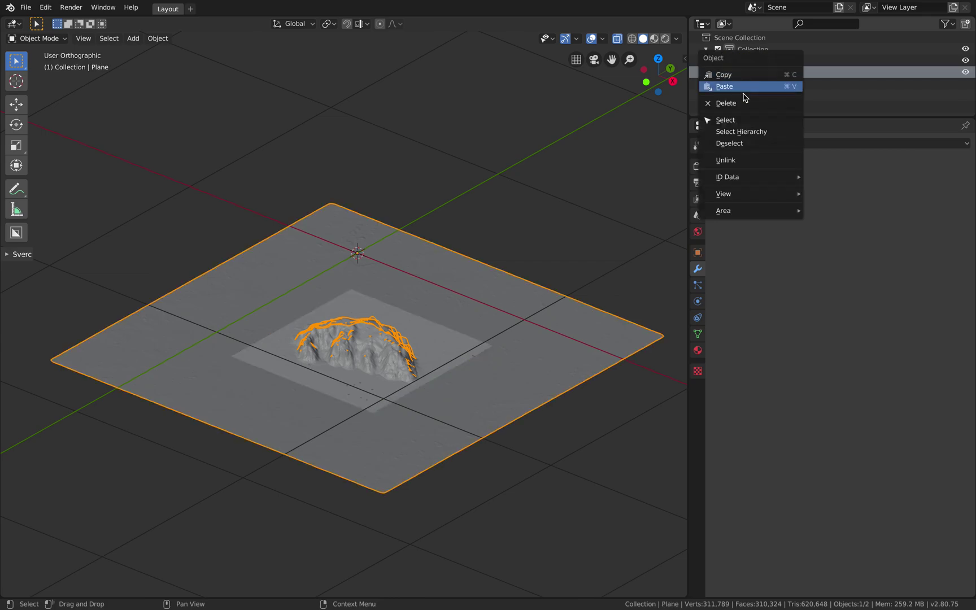
{"action": "left_click", "coordinate": [744, 104]}
{"action": "scroll", "coordinate": [513, 288], "scroll_direction": "up", "scroll_amount": 6}
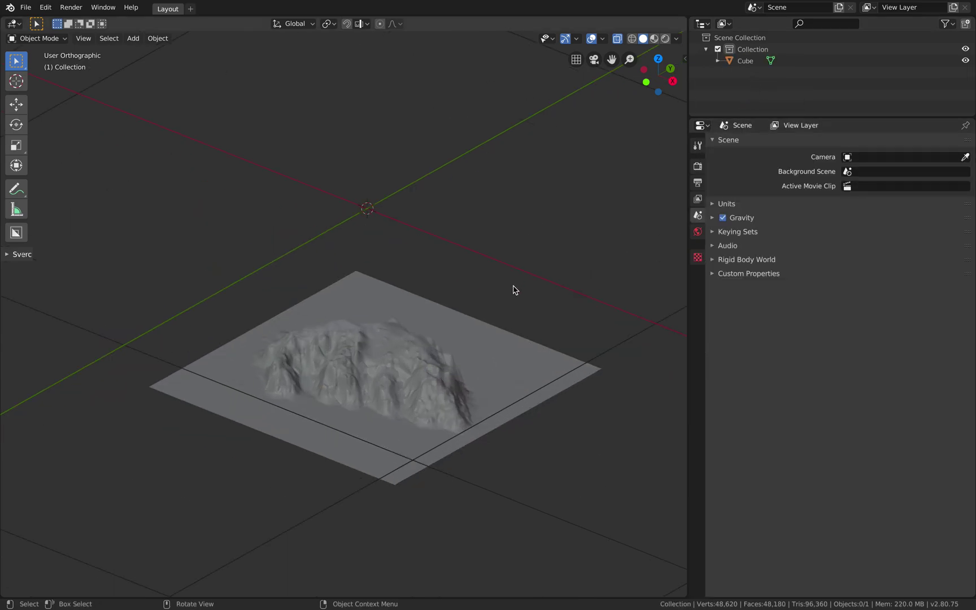
{"action": "middle_click_drag", "start_coordinate": [507, 356], "coordinate": [594, 140]}
{"action": "left_click", "coordinate": [616, 39]}
- Apply smooth shading to the cropped terrain
{"action": "scroll", "coordinate": [494, 246], "scroll_direction": "down", "scroll_amount": 4}
{"action": "middle_click_drag", "start_coordinate": [494, 246], "coordinate": [420, 301]}
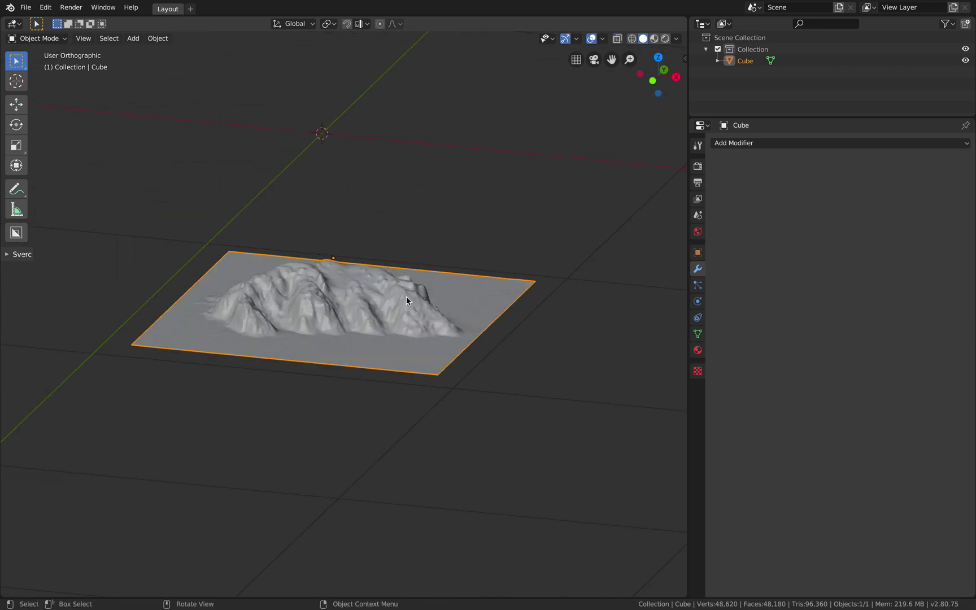
{"action": "right_click", "coordinate": [407, 297]}
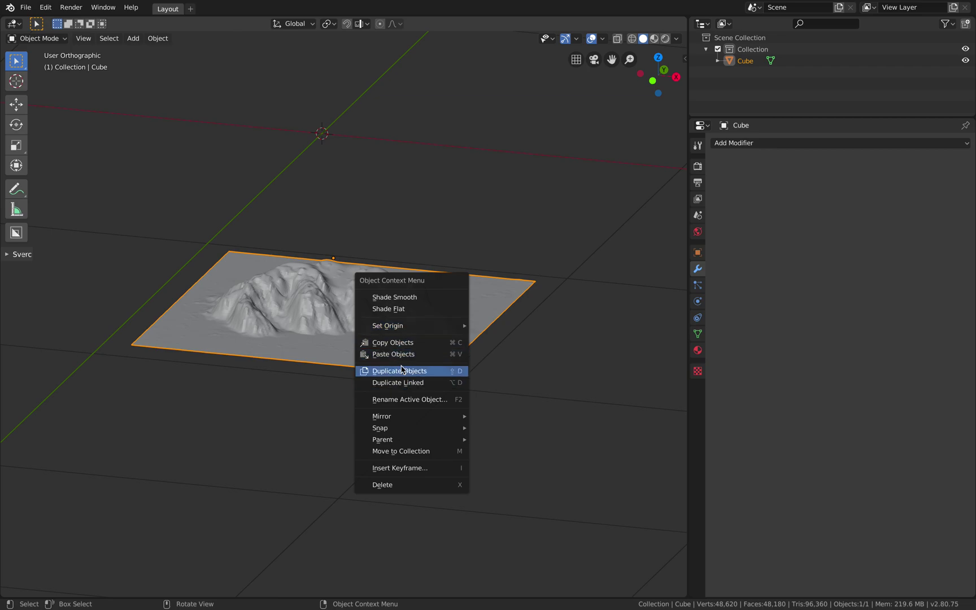
{"action": "left_click", "coordinate": [404, 297]}
{"action": "middle_click_drag", "start_coordinate": [405, 297], "coordinate": [425, 320]}
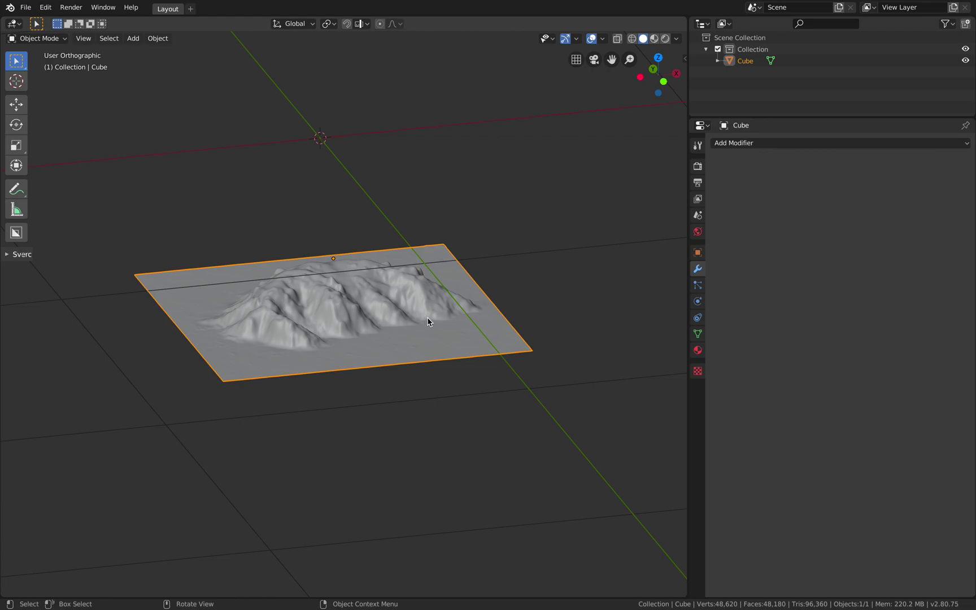
- From the front view, raise the terrain about 0.5 m along Z so its base sits on the ground axis, and save the file
{"action": "left_click", "coordinate": [662, 81]}
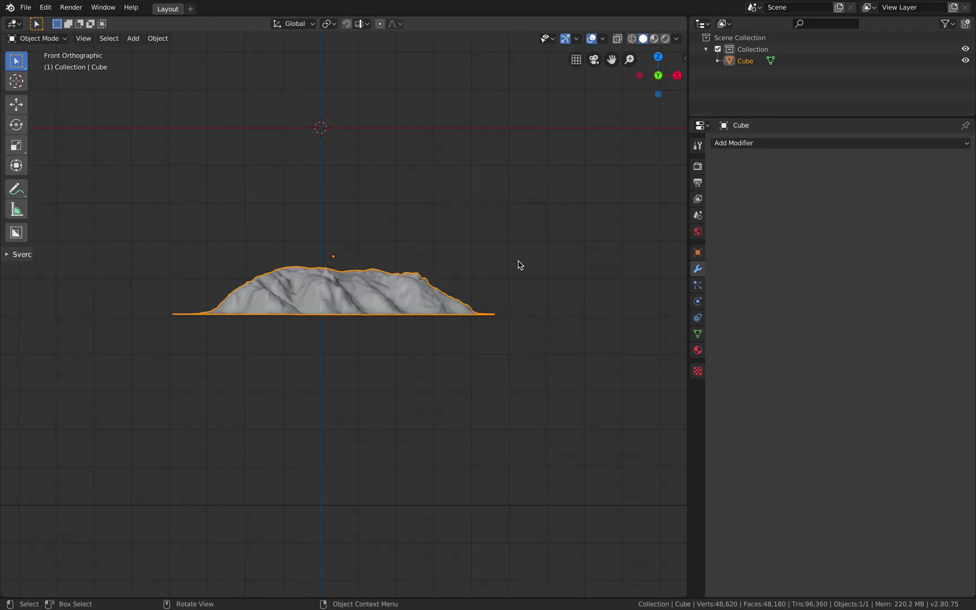
{"action": "key", "text": "g"}
{"action": "key", "text": "z"}
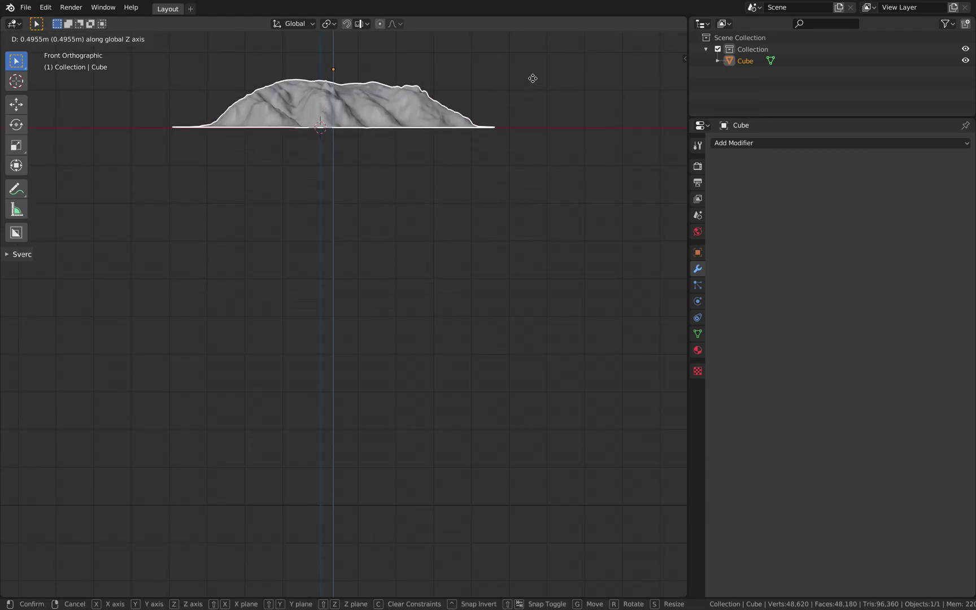
{"action": "left_click", "coordinate": [532, 78]}
{"action": "middle_click_drag", "start_coordinate": [533, 83], "coordinate": [505, 369]}
{"action": "scroll", "coordinate": [474, 400], "scroll_direction": "down", "scroll_amount": 3}
{"action": "left_click", "coordinate": [497, 358]}
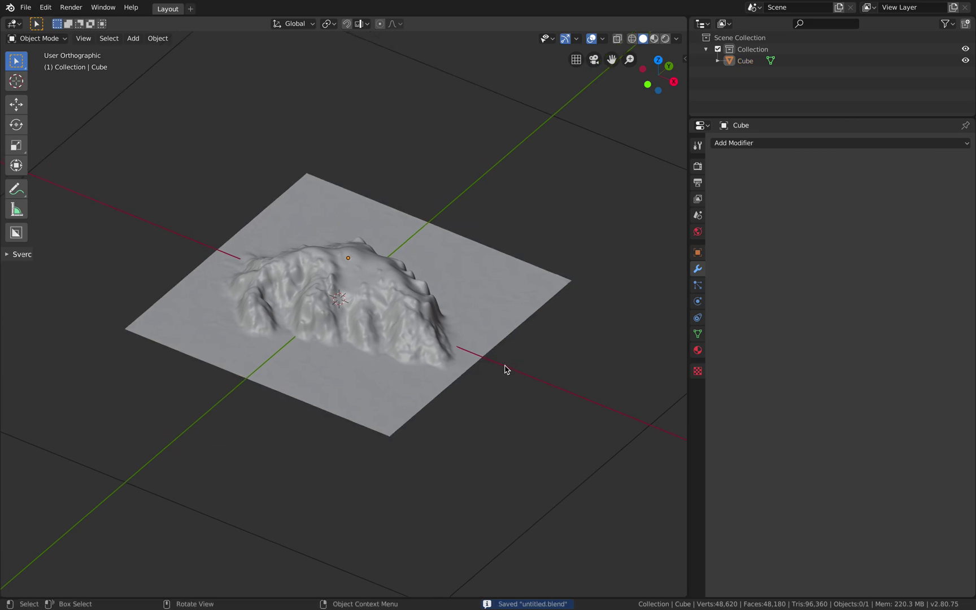
- Widen the 3D viewport and look over the smoothed mountain from several angles
{"action": "middle_click_drag", "start_coordinate": [505, 369], "coordinate": [673, 240]}
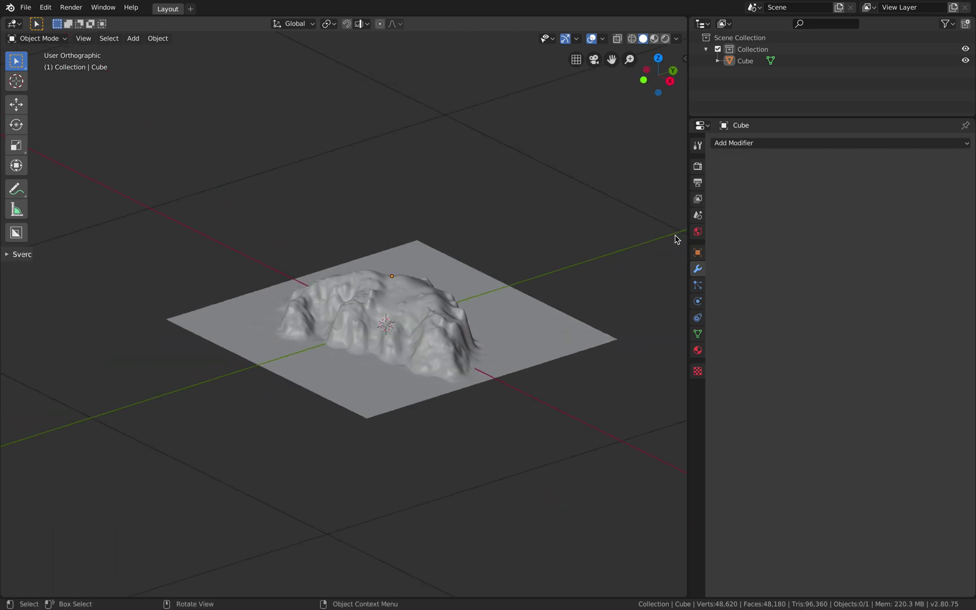
{"action": "left_click_drag", "start_coordinate": [688, 220], "coordinate": [727, 226]}
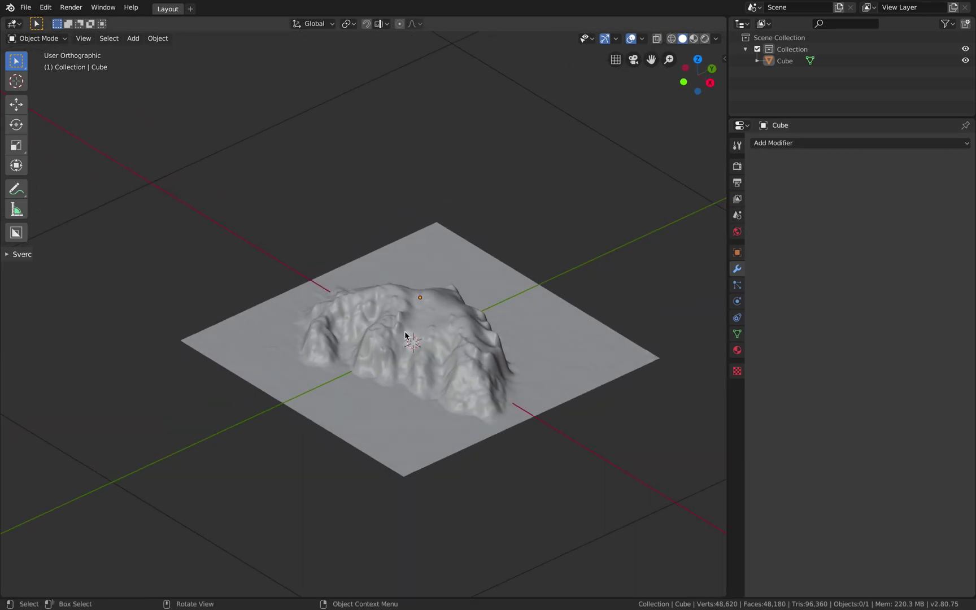
{"action": "middle_click_drag", "start_coordinate": [420, 332], "coordinate": [435, 300]}
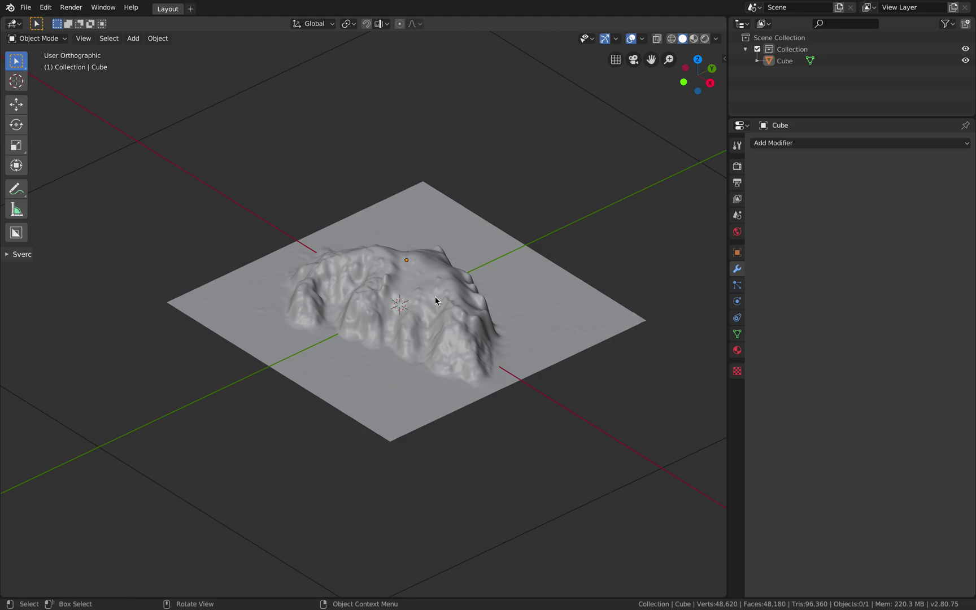
{"action": "middle_click_drag", "start_coordinate": [435, 297], "coordinate": [512, 282]}
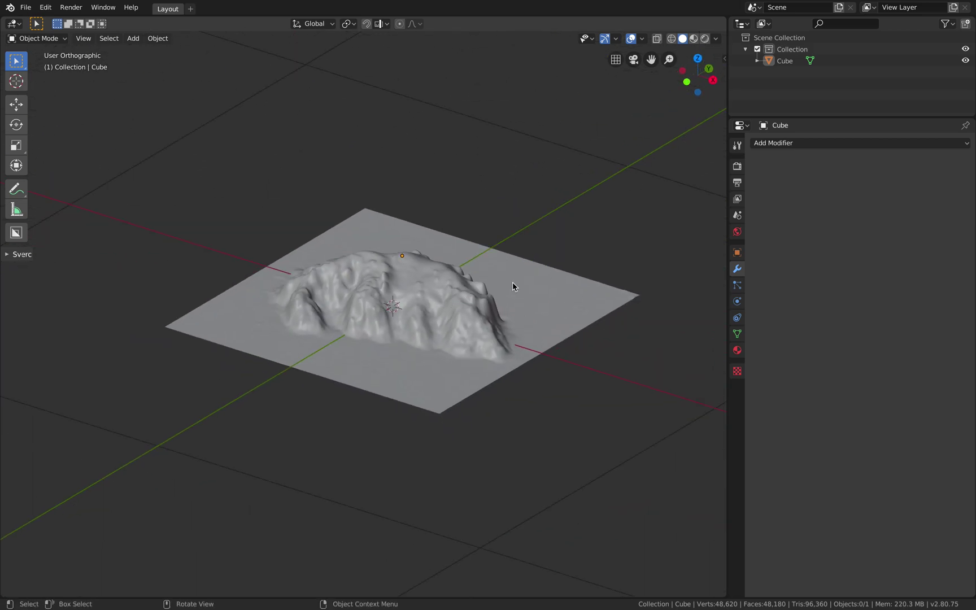
{"action": "middle_click_drag", "start_coordinate": [395, 291], "coordinate": [400, 314]}
- Select the terrain, save the file and open the terrain's material settings
{"action": "left_click", "coordinate": [469, 268]}
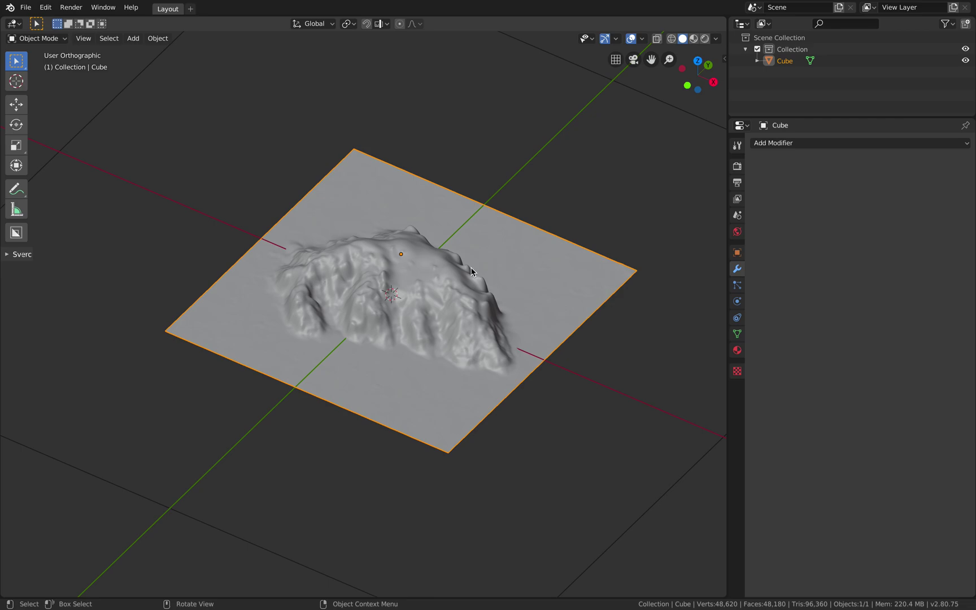
{"action": "scroll", "coordinate": [466, 269], "scroll_direction": "up", "scroll_amount": 1}
{"action": "middle_click_drag", "start_coordinate": [477, 281], "coordinate": [427, 268]}
{"action": "key", "text": "ctrl+s"}
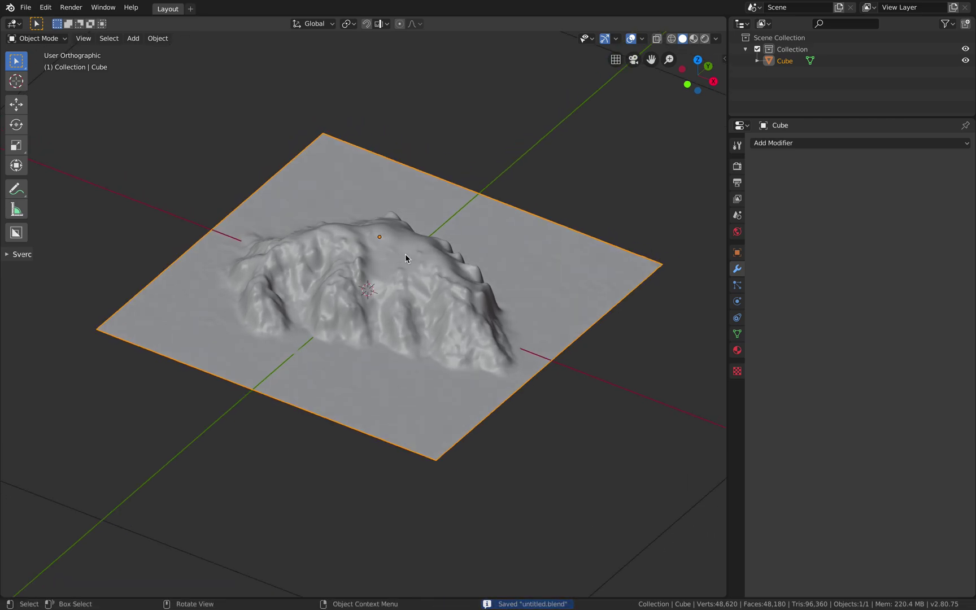
{"action": "mouse_move", "coordinate": [404, 260]}
{"action": "middle_mouse_down"}
{"action": "mouse_move", "coordinate": [404, 277]}
{"action": "mouse_move", "coordinate": [405, 263]}
{"action": "middle_mouse_up"}
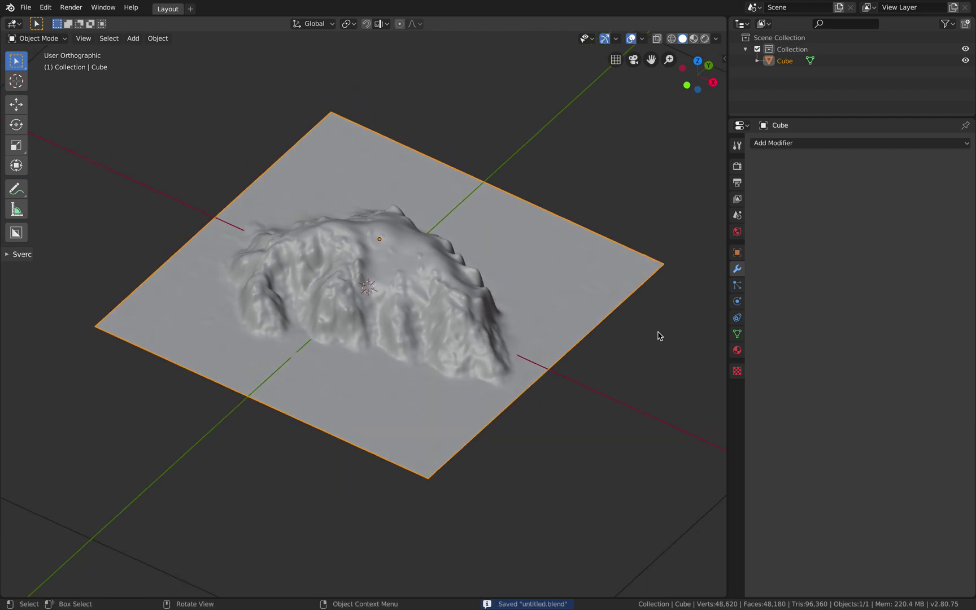
{"action": "left_click", "coordinate": [737, 350]}
{"action": "middle_click_drag", "start_coordinate": [489, 308], "coordinate": [508, 307]}
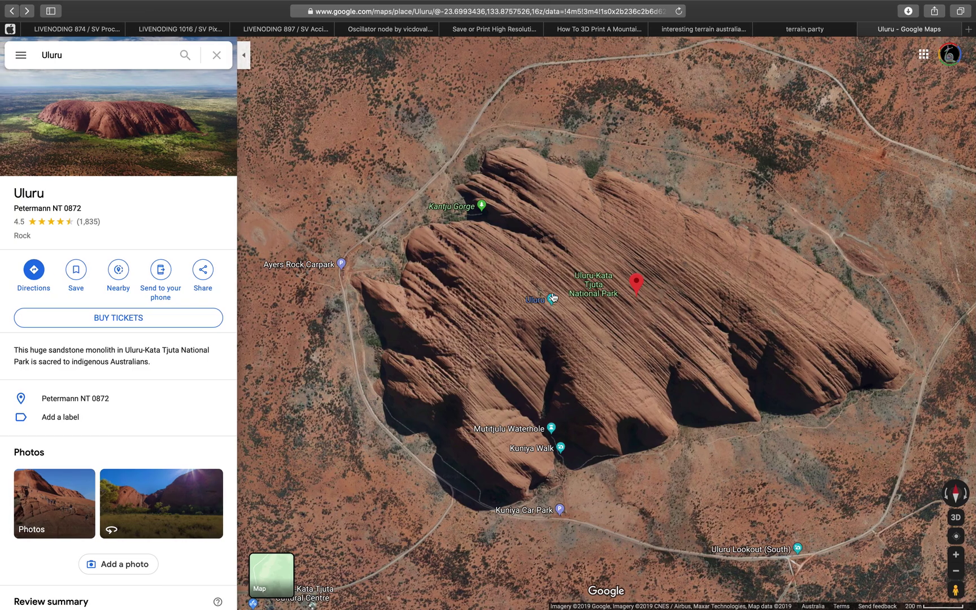
- Compare the Google Maps satellite image of Uluru and its surroundings with the shape of the terrain model in Blender
{"action": "scroll", "coordinate": [557, 297], "scroll_direction": "down", "scroll_amount": 3}
{"action": "left_click_drag", "start_coordinate": [714, 313], "coordinate": [700, 296]}
{"action": "scroll", "coordinate": [700, 297], "scroll_direction": "down", "scroll_amount": 1}
{"action": "scroll", "coordinate": [518, 239], "scroll_direction": "down", "scroll_amount": 3}
{"action": "scroll", "coordinate": [495, 409], "scroll_direction": "down", "scroll_amount": 5}
{"action": "left_click_drag", "start_coordinate": [455, 363], "coordinate": [476, 288]}
{"action": "key", "text": "ctrl+Right"}
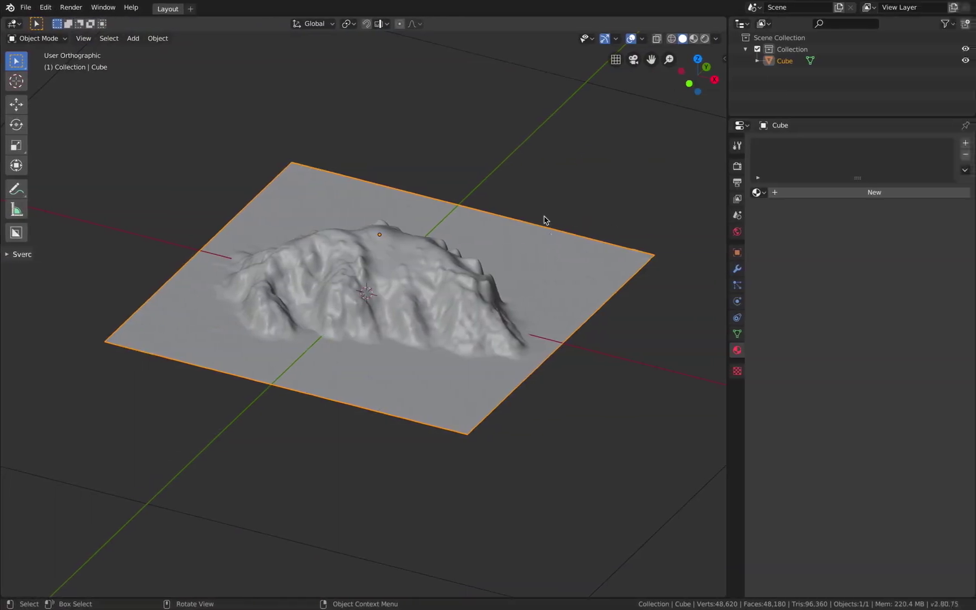
{"action": "mouse_move", "coordinate": [465, 254]}
{"action": "middle_mouse_down"}
{"action": "mouse_move", "coordinate": [465, 284]}
{"action": "mouse_move", "coordinate": [466, 264]}
{"action": "middle_mouse_up"}
{"action": "key", "text": "ctrl+Left"}
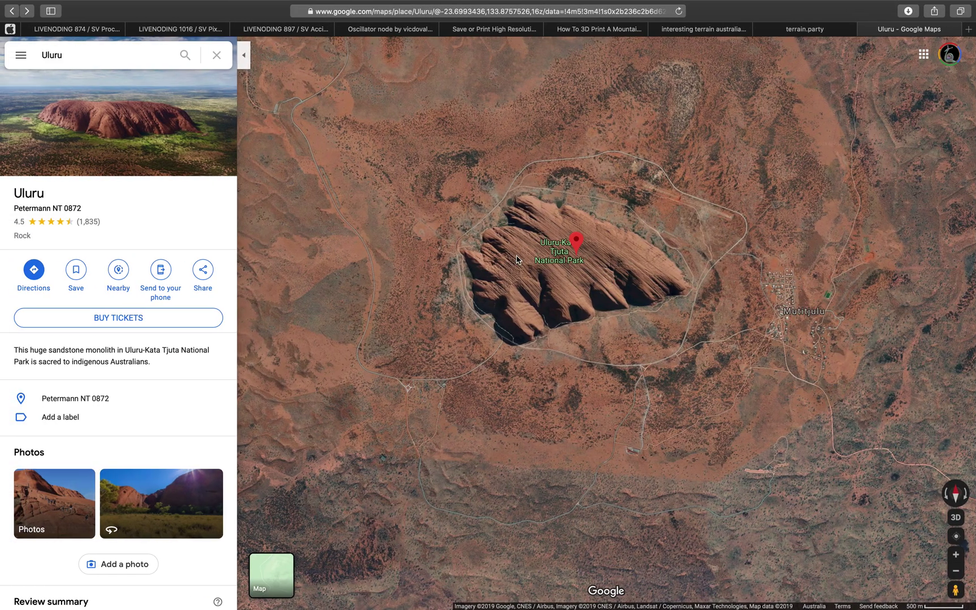
{"action": "key", "text": "ctrl+Right"}
{"action": "middle_click_drag", "start_coordinate": [451, 298], "coordinate": [410, 267]}
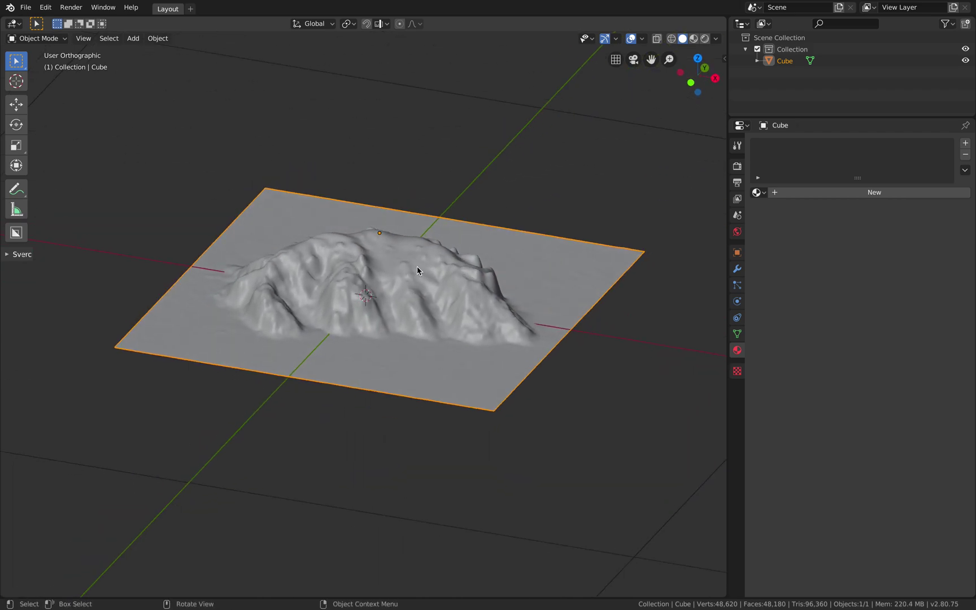
{"action": "middle_click_drag", "start_coordinate": [462, 290], "coordinate": [286, 206]}
{"action": "middle_click_drag", "start_coordinate": [414, 320], "coordinate": [428, 273]}
{"action": "middle_click_drag", "start_coordinate": [395, 229], "coordinate": [377, 293]}
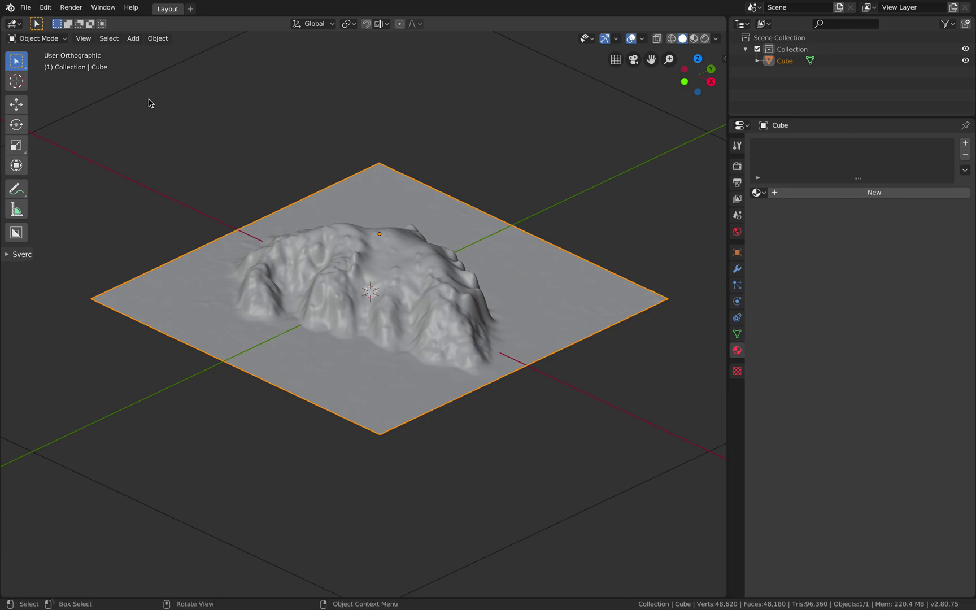
- Put the terrain in Edit Mode and select its outer boundary loop with Select Boundary Loop
{"action": "left_click", "coordinate": [40, 39]}
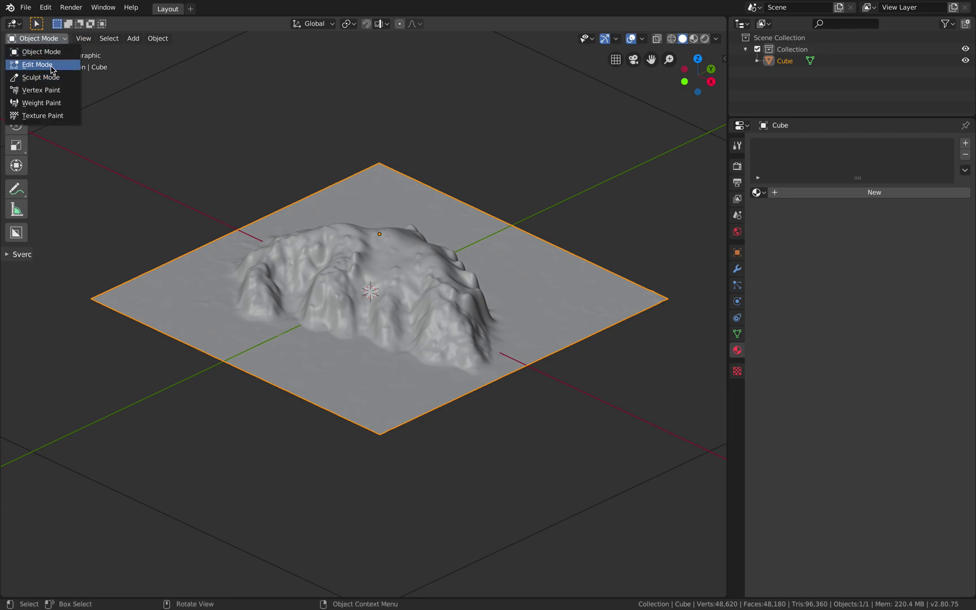
{"action": "left_click", "coordinate": [51, 68]}
{"action": "scroll", "coordinate": [392, 147], "scroll_direction": "down", "scroll_amount": 1, "text": "shift"}
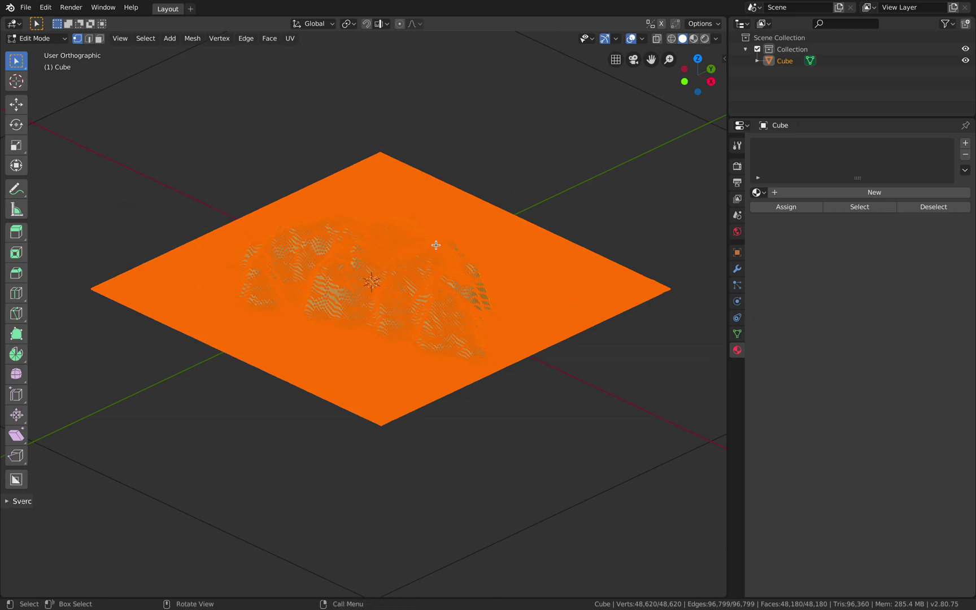
{"action": "key", "text": "F3"}
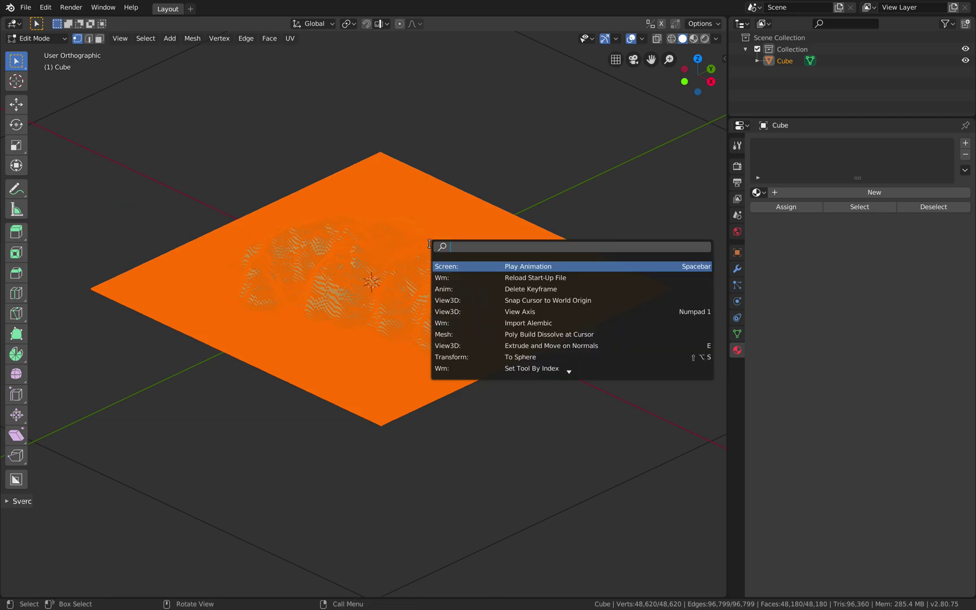
{"action": "type", "text": "bound"}
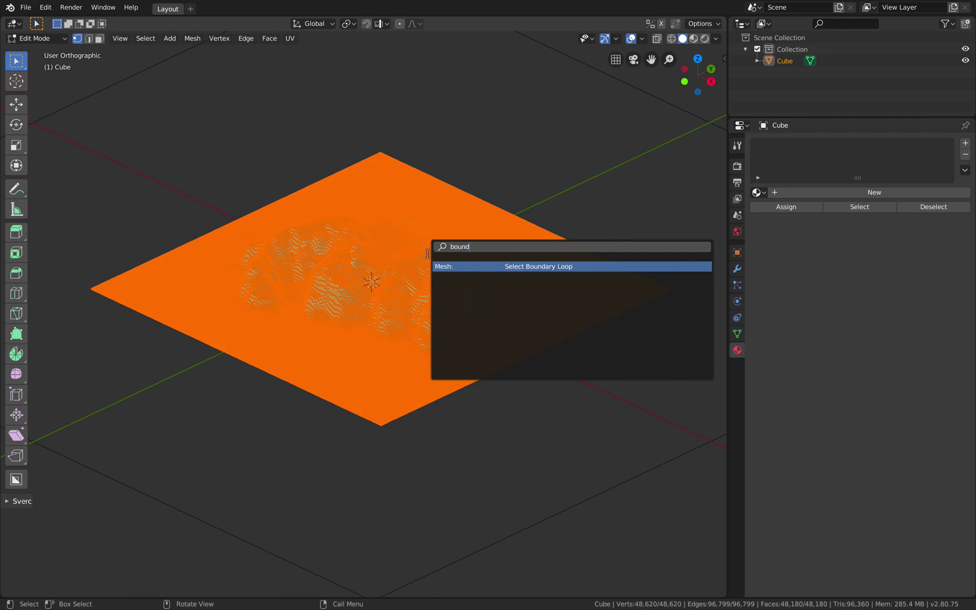
{"action": "key", "text": "Return"}
- Extrude the selected boundary loop straight down along Z by about 0.13 m to form the base walls
{"action": "middle_click_drag", "start_coordinate": [427, 257], "coordinate": [522, 235]}
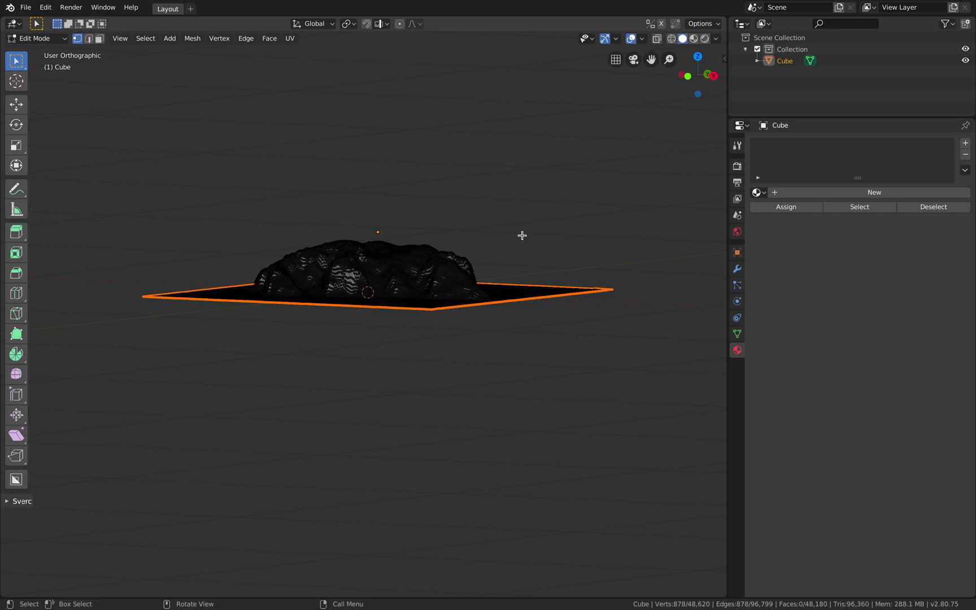
{"action": "key", "text": "e"}
{"action": "key", "text": "z"}
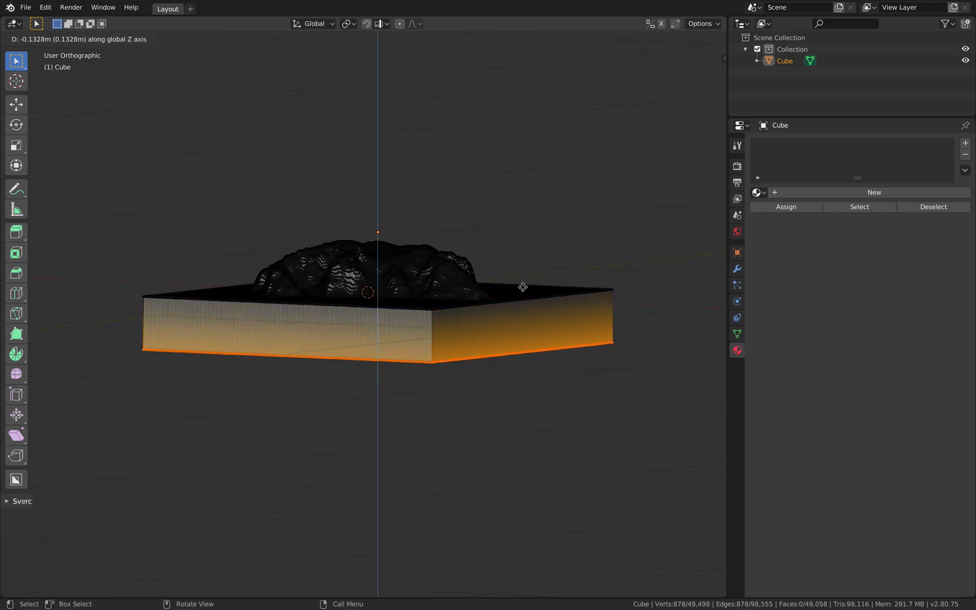
{"action": "left_click", "coordinate": [522, 286]}
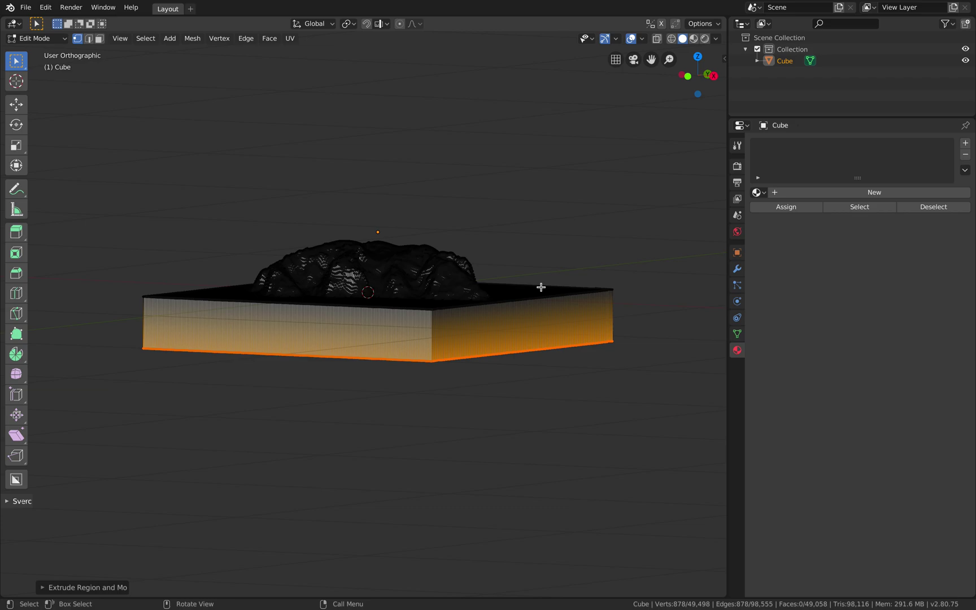
- Flatten the extruded bottom loop by scaling it along global Z, and adjust its height along Z
{"action": "key", "text": "s"}
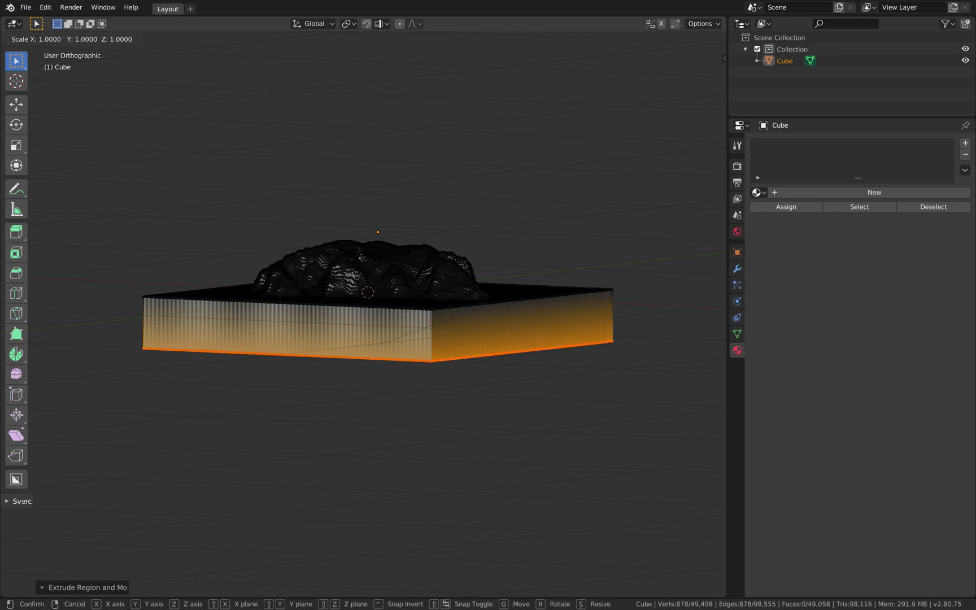
{"action": "key", "text": "z"}
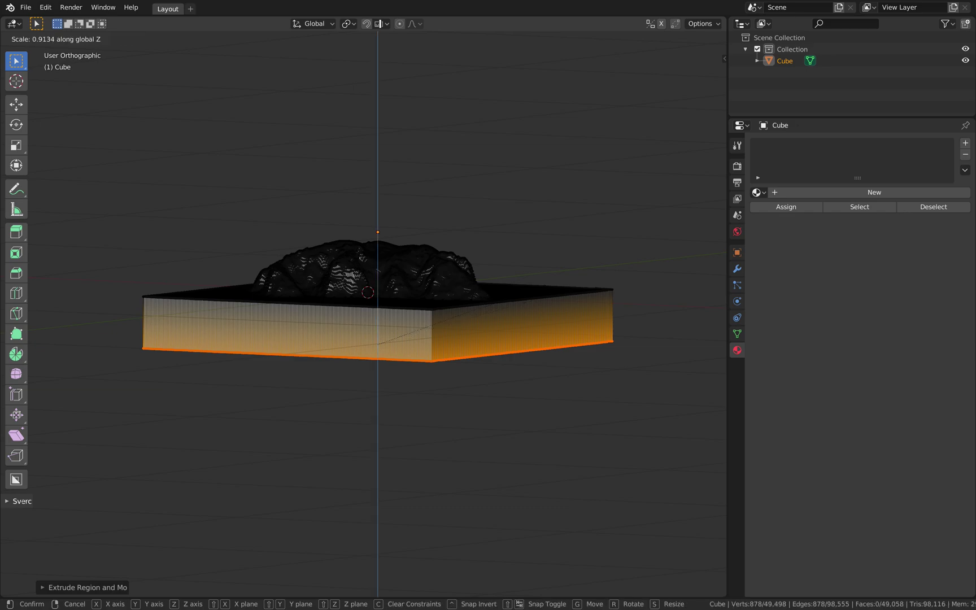
{"action": "key", "text": "Return"}
{"action": "middle_click_drag", "start_coordinate": [516, 298], "coordinate": [435, 209]}
{"action": "key", "text": "g"}
{"action": "key", "text": "z"}
{"action": "left_click", "coordinate": [512, 288]}
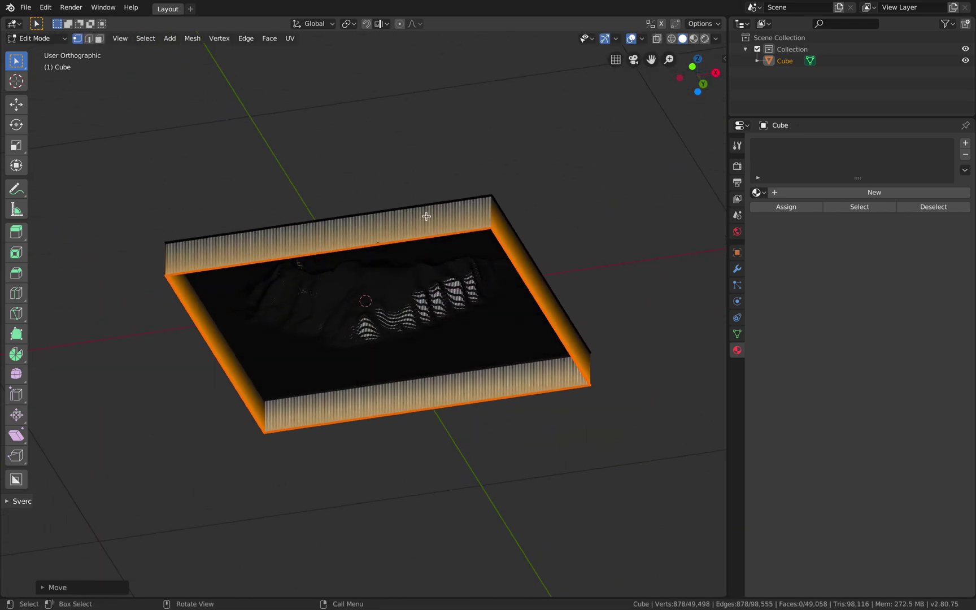
- Fill the open underside of the base with a face and return the terrain to Object Mode
{"action": "mouse_move", "coordinate": [444, 267]}
{"action": "middle_mouse_down"}
{"action": "mouse_move", "coordinate": [503, 236]}
{"action": "mouse_move", "coordinate": [484, 278]}
{"action": "middle_mouse_up"}
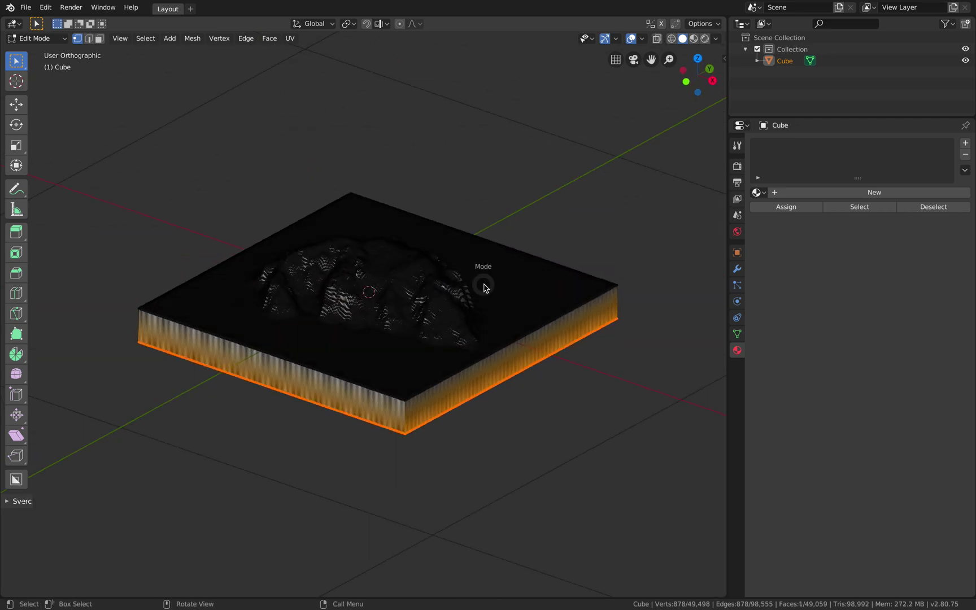
{"action": "key", "text": "Tab"}
{"action": "middle_click_drag", "start_coordinate": [419, 280], "coordinate": [369, 261]}
{"action": "middle_click_drag", "start_coordinate": [483, 247], "coordinate": [684, 108]}
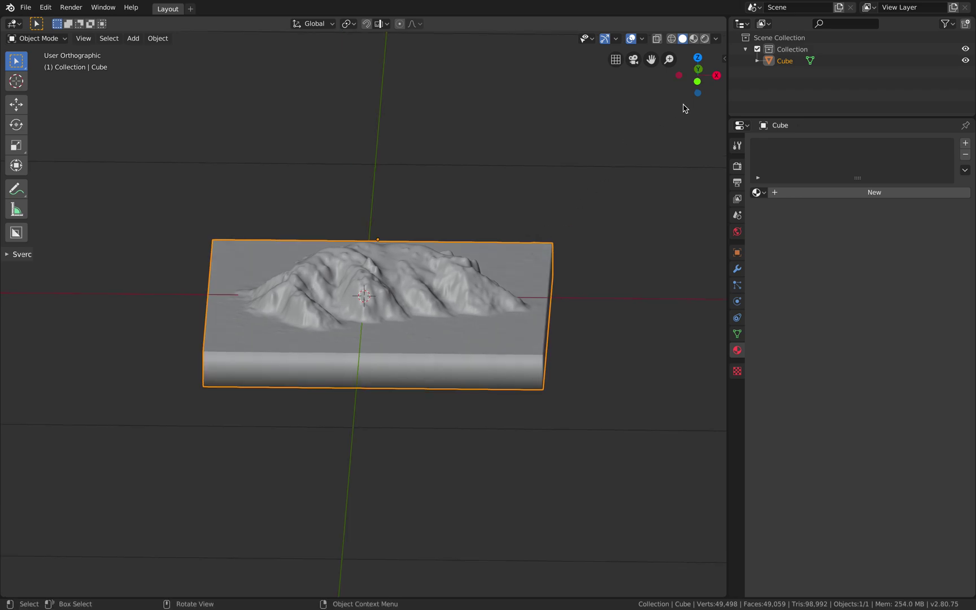
- In front view, raise the terrain along Z by about 0.09 m and fine-tune it so its base rests on the ground line
{"action": "left_click", "coordinate": [698, 78]}
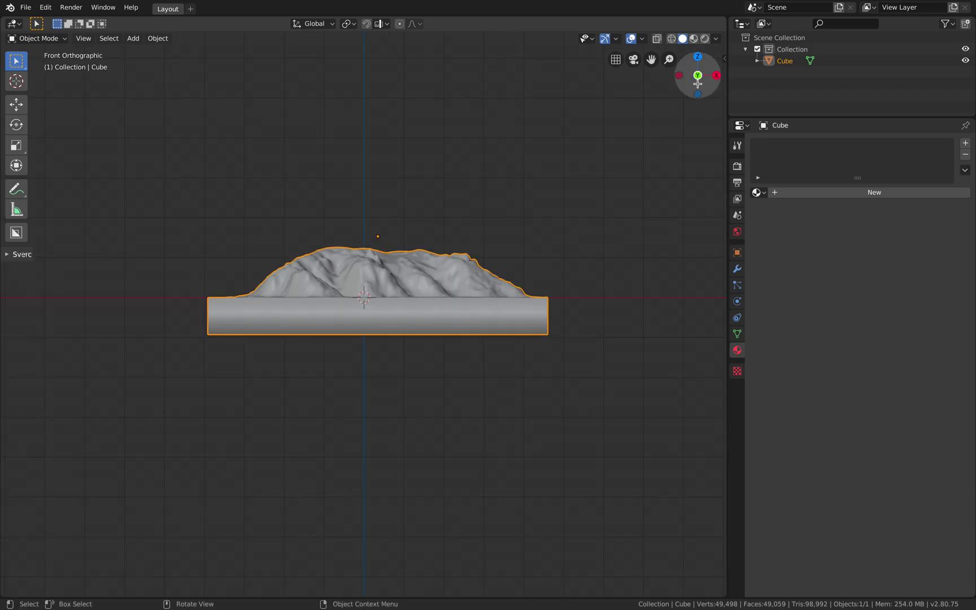
{"action": "key", "text": "g"}
{"action": "key", "text": "z"}
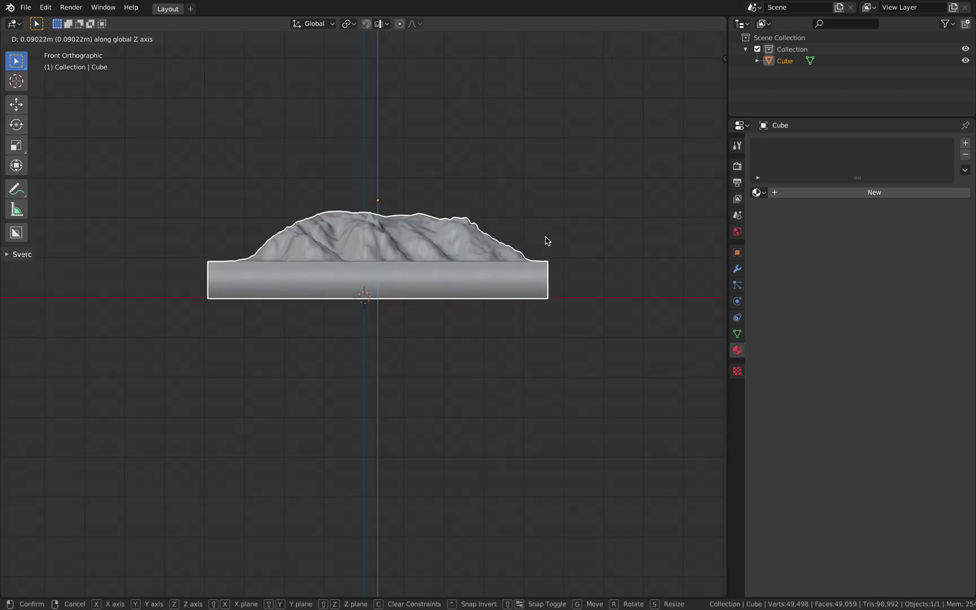
{"action": "left_click", "coordinate": [547, 238]}
{"action": "scroll", "coordinate": [362, 271], "scroll_direction": "up", "scroll_amount": 4}
{"action": "middle_click_drag", "start_coordinate": [205, 294], "coordinate": [531, 345], "text": "shift"}
{"action": "scroll", "coordinate": [490, 340], "scroll_direction": "up", "scroll_amount": 2}
{"action": "key", "text": "g"}
{"action": "key", "text": "z"}
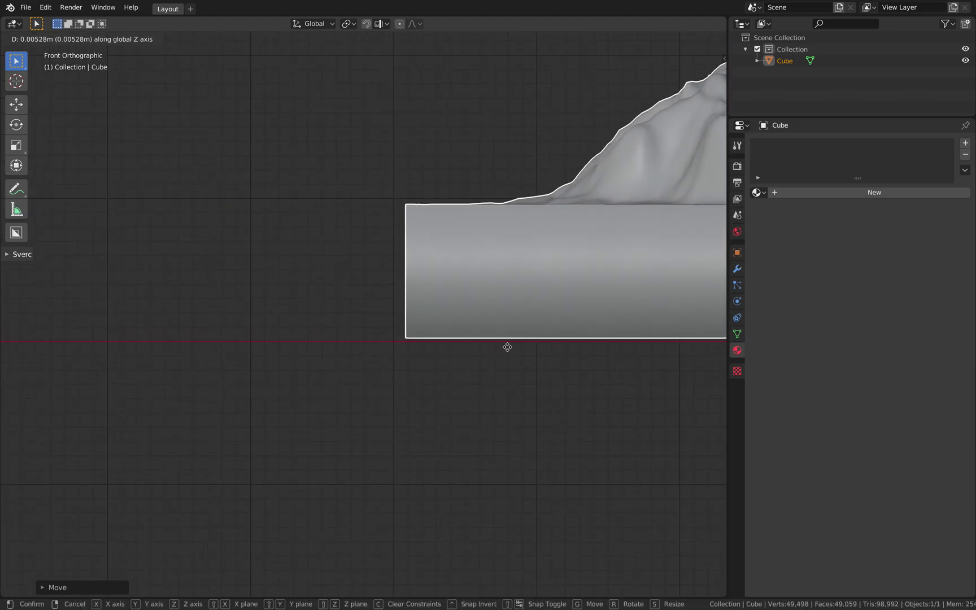
{"action": "left_click", "coordinate": [508, 350]}
{"action": "scroll", "coordinate": [519, 345], "scroll_direction": "down", "scroll_amount": 6}
{"action": "middle_click_drag", "start_coordinate": [533, 338], "coordinate": [469, 293], "text": "shift"}
- Try applying all transforms to the terrain, and undo it
{"action": "key", "text": "ctrl+a"}
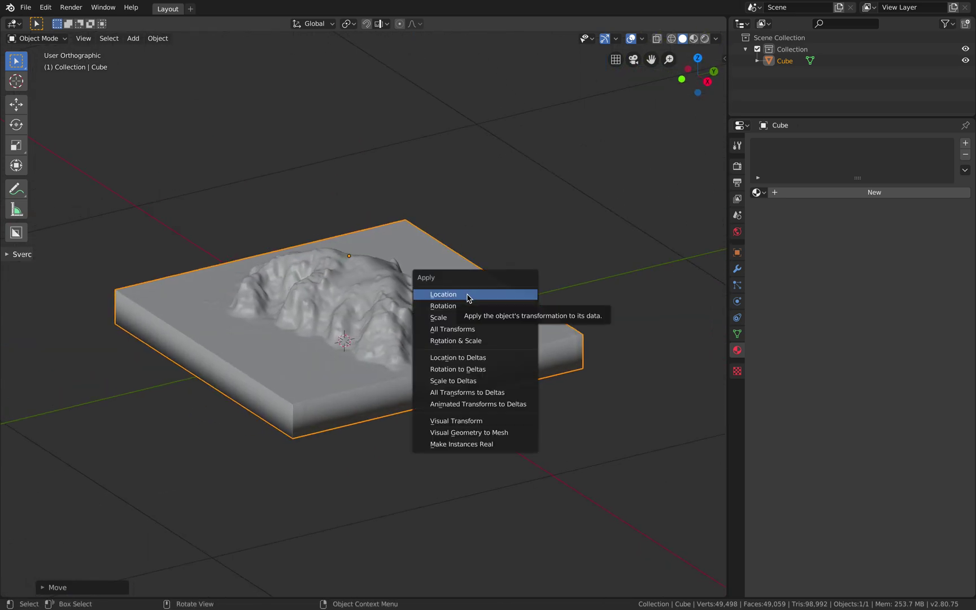
{"action": "left_click", "coordinate": [459, 330]}
{"action": "middle_click_drag", "start_coordinate": [485, 282], "coordinate": [493, 254]}
{"action": "key", "text": "ctrl+z"}
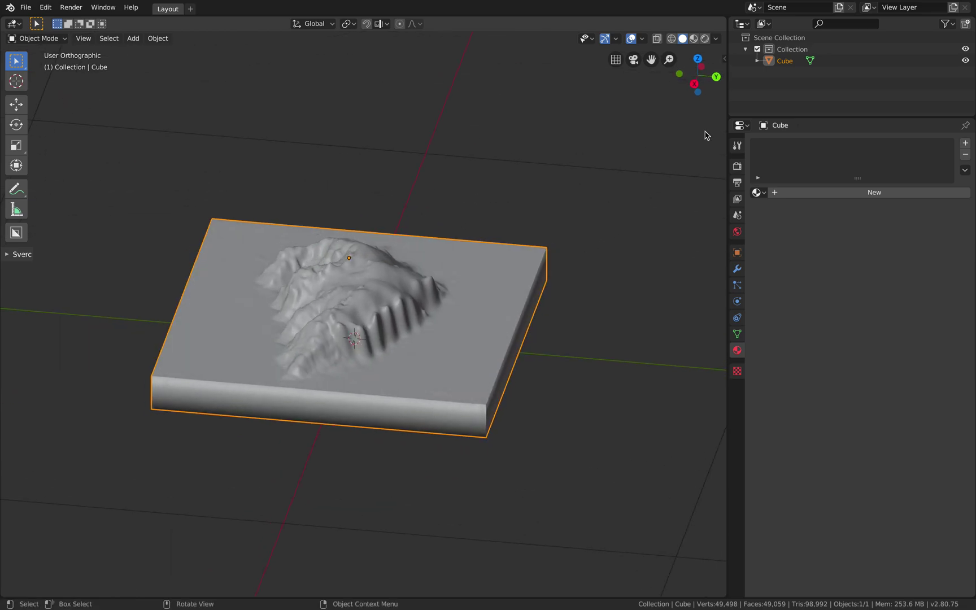
- Show the terrain's transform values and set its X, Y and Z scale to 1
{"action": "left_click", "coordinate": [724, 58]}
{"action": "left_click_drag", "start_coordinate": [658, 213], "coordinate": [653, 191]}
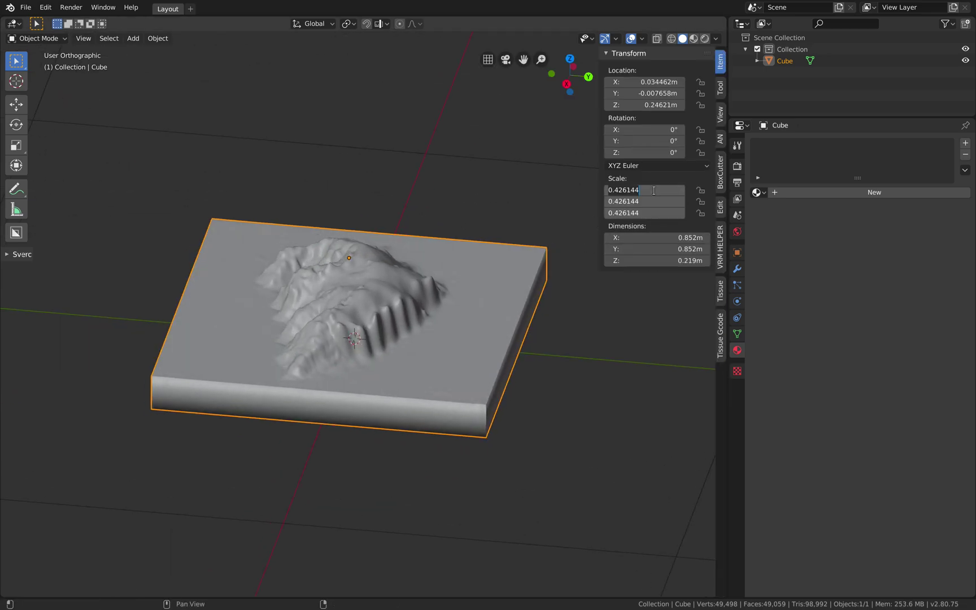
{"action": "type", "text": "1"}
{"action": "key", "text": "Return"}
{"action": "scroll", "coordinate": [536, 209], "scroll_direction": "down", "scroll_amount": 4}
{"action": "scroll", "coordinate": [513, 238], "scroll_direction": "up", "scroll_amount": 2}
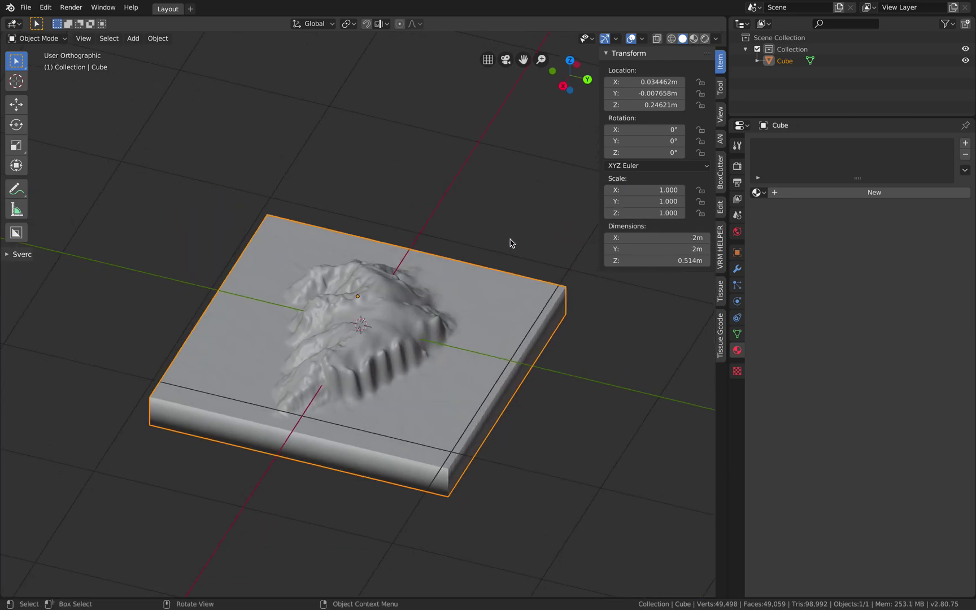
- In right view, raise the terrain along Z by about 0.33 m so its base sits on the ground line
{"action": "left_click", "coordinate": [563, 86]}
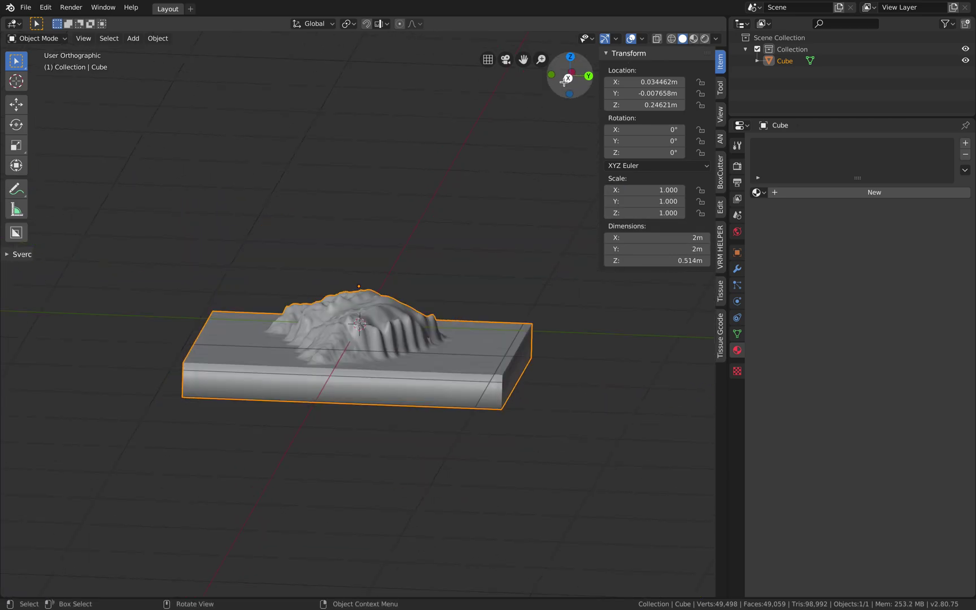
{"action": "key", "text": "g"}
{"action": "key", "text": "z"}
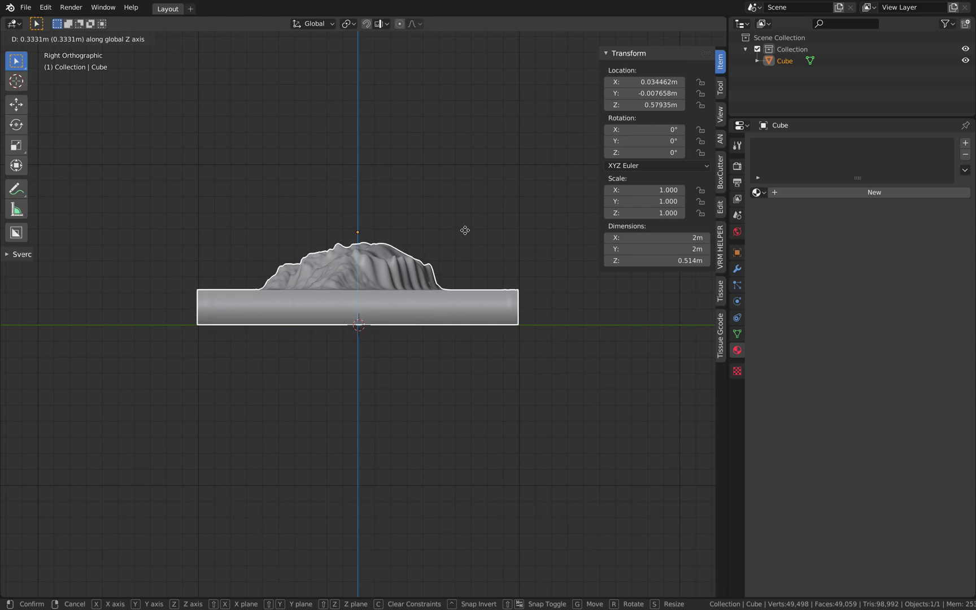
{"action": "left_click", "coordinate": [465, 234]}
- Apply the terrain's transforms, save the file and hide the transform values
{"action": "key", "text": "ctrl+a"}
{"action": "left_click", "coordinate": [463, 229]}
{"action": "middle_click_drag", "start_coordinate": [464, 233], "coordinate": [429, 255]}
{"action": "key", "text": "ctrl+s"}
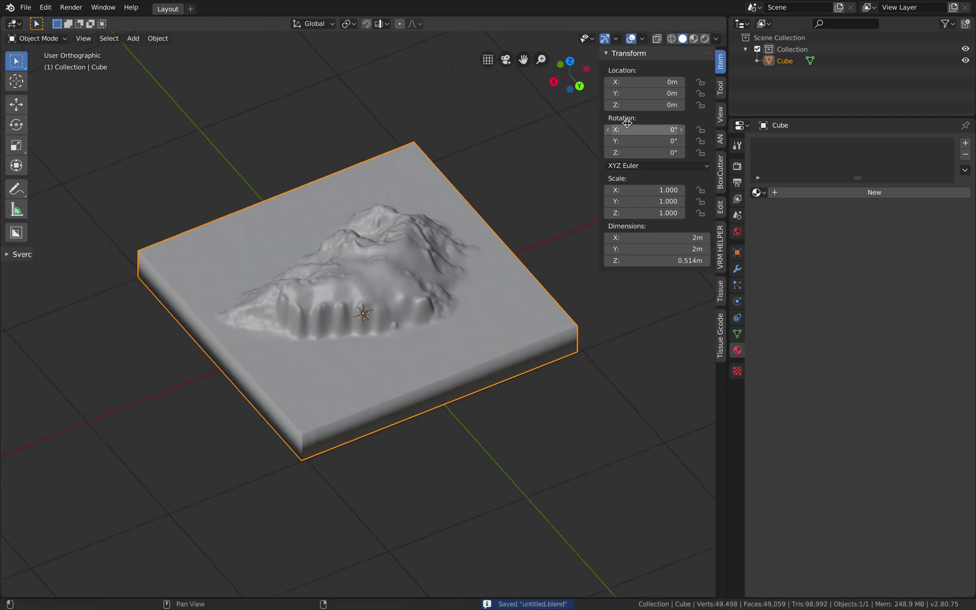
{"action": "left_click_drag", "start_coordinate": [597, 105], "coordinate": [692, 120]}
{"action": "middle_click_drag", "start_coordinate": [692, 119], "coordinate": [631, 195]}
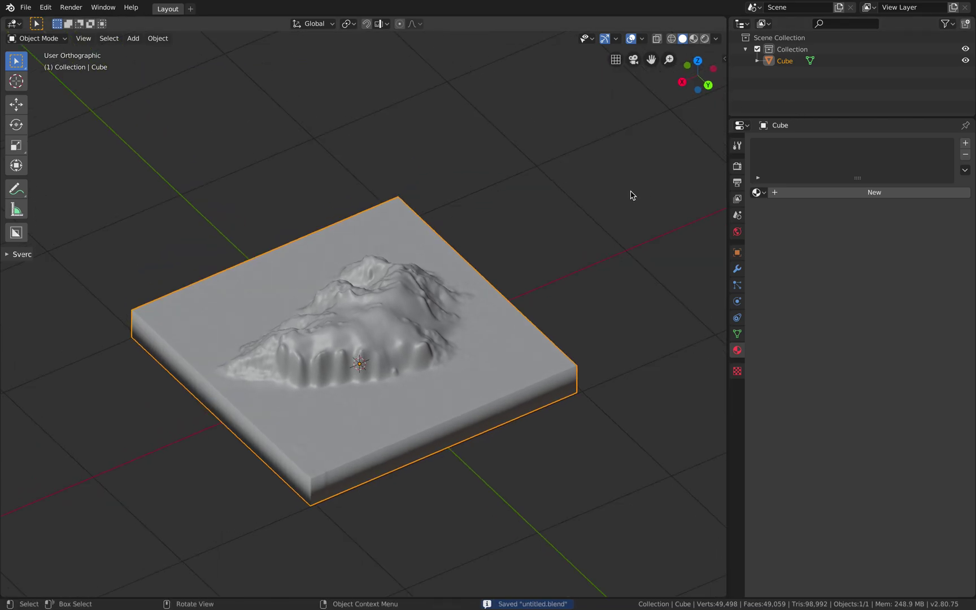
- Compare the terrain's top view in Blender with the Google Maps satellite image of Uluru and the merged height map image
{"action": "key", "text": "ctrl+Left"}
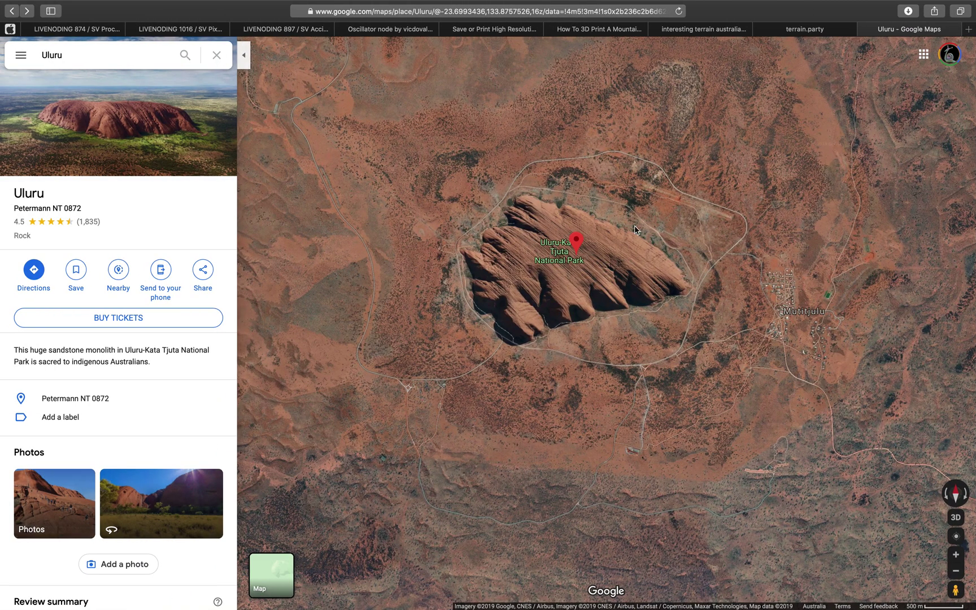
{"action": "key", "text": "ctrl+Left"}
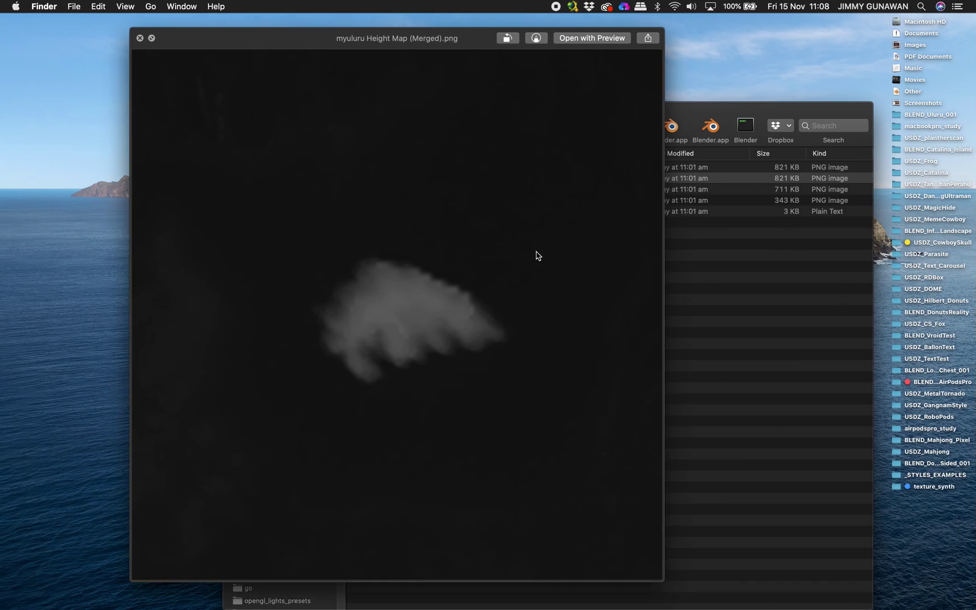
{"action": "key", "text": "ctrl+Right"}
{"action": "key", "text": "ctrl+Right"}
{"action": "middle_click_drag", "start_coordinate": [533, 265], "coordinate": [558, 275]}
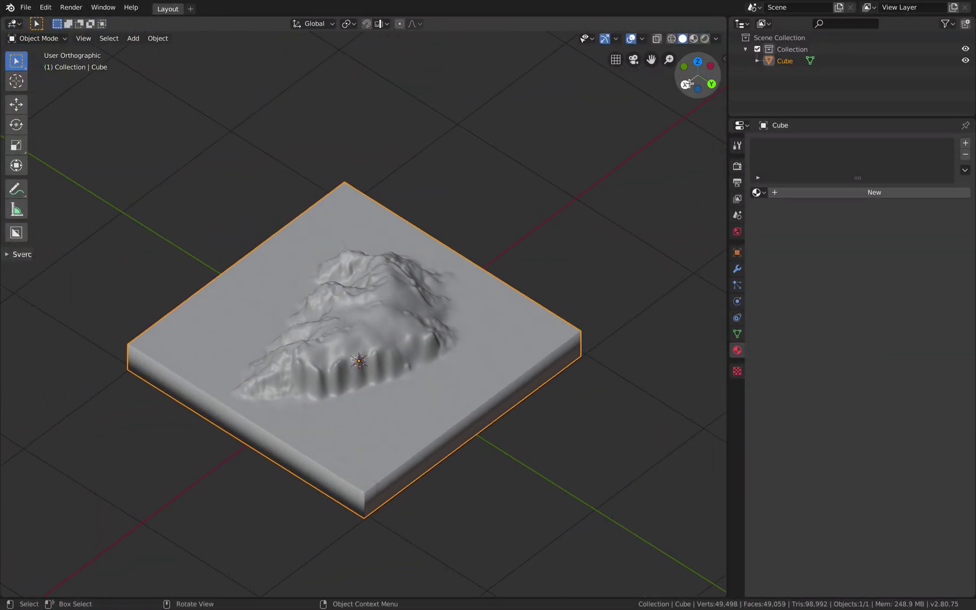
{"action": "left_click", "coordinate": [698, 87]}
{"action": "left_click", "coordinate": [697, 75]}
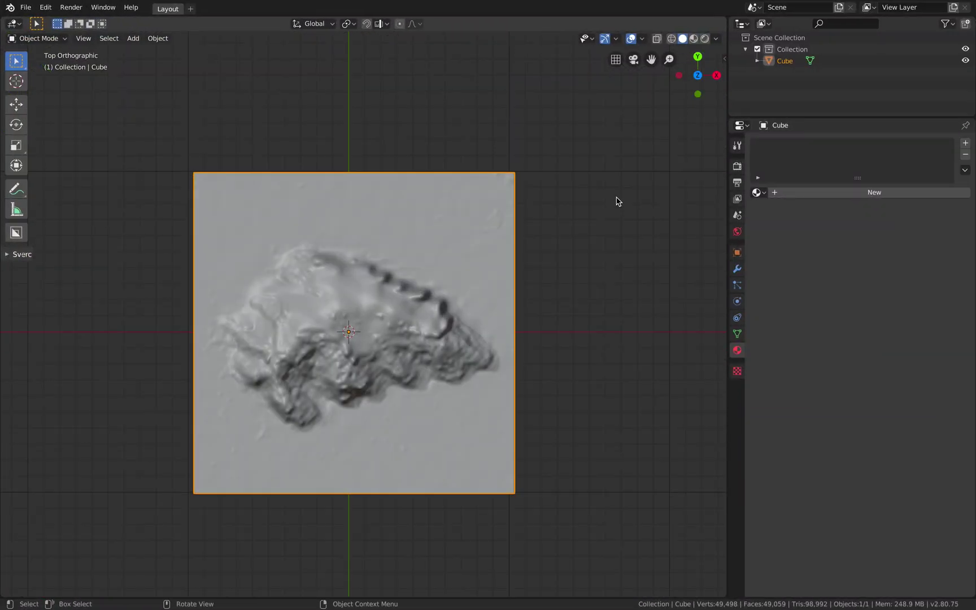
{"action": "key", "text": "ctrl+Left"}
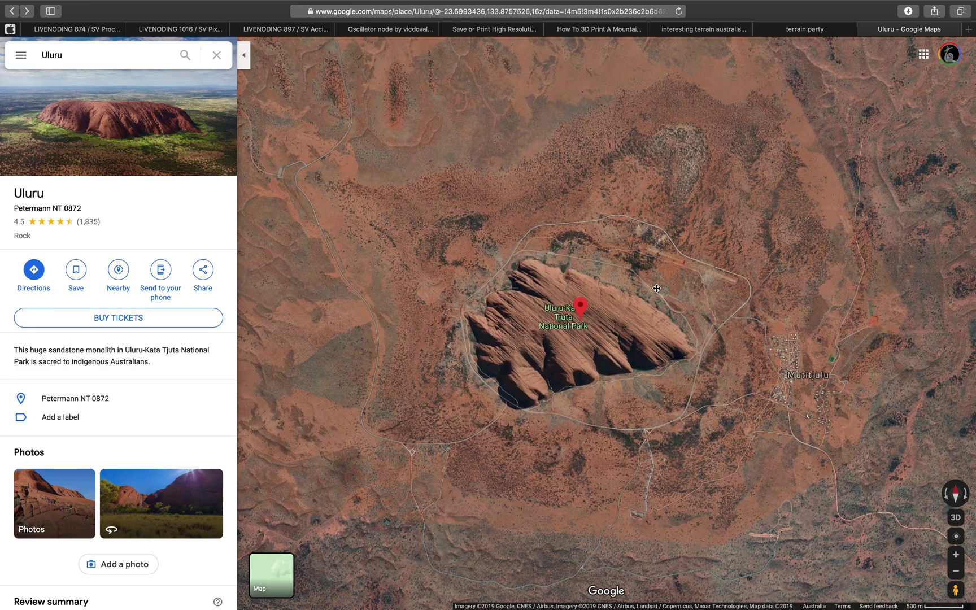
{"action": "key", "text": "ctrl+Right"}
{"action": "key", "text": "ctrl+Left"}
{"action": "scroll", "coordinate": [538, 291], "scroll_direction": "up", "scroll_amount": 3}
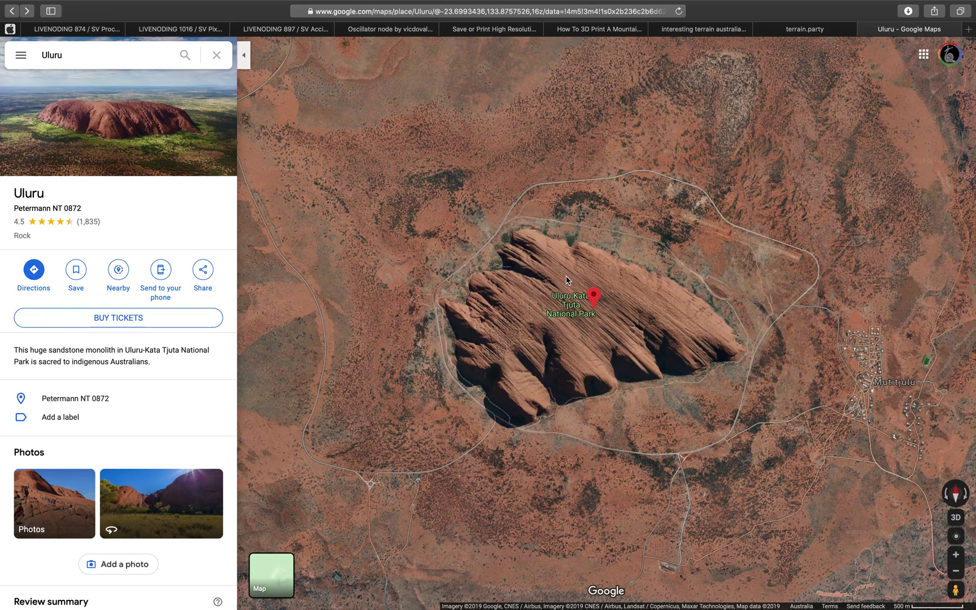
{"action": "scroll", "coordinate": [567, 279], "scroll_direction": "up", "scroll_amount": 3}
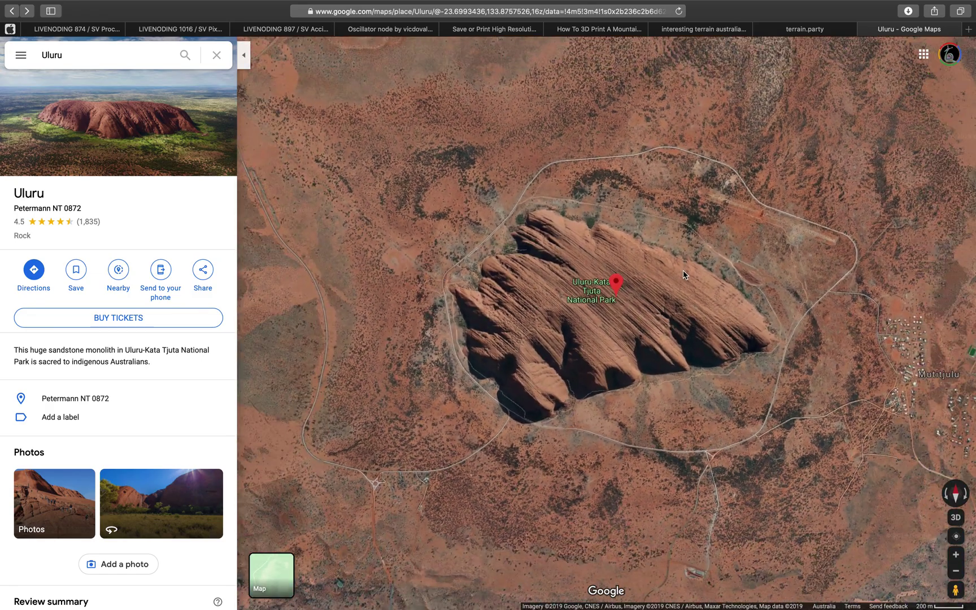
{"action": "key", "text": "ctrl+Right"}
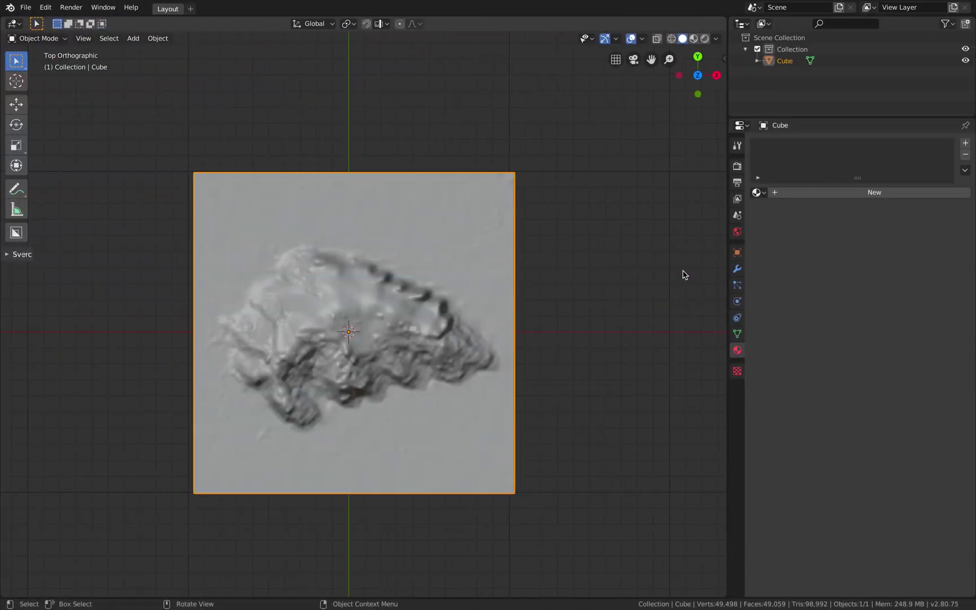
{"action": "key", "text": "ctrl+Left"}
- Save the file, deselect the terrain and split the 3D viewport into two stacked areas
{"action": "key", "text": "ctrl+s"}
{"action": "left_click", "coordinate": [323, 101]}
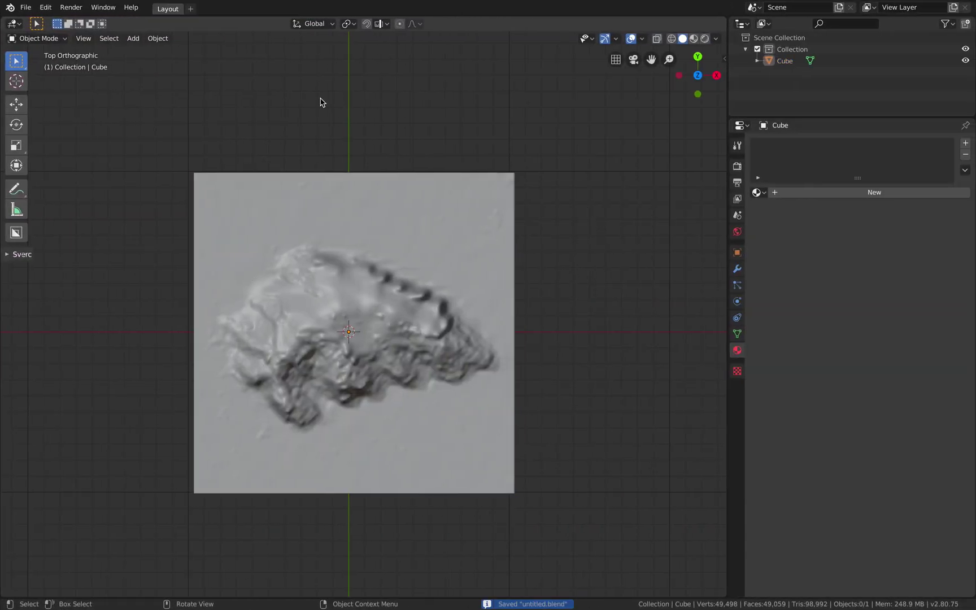
{"action": "middle_click_drag", "start_coordinate": [451, 163], "coordinate": [474, 259]}
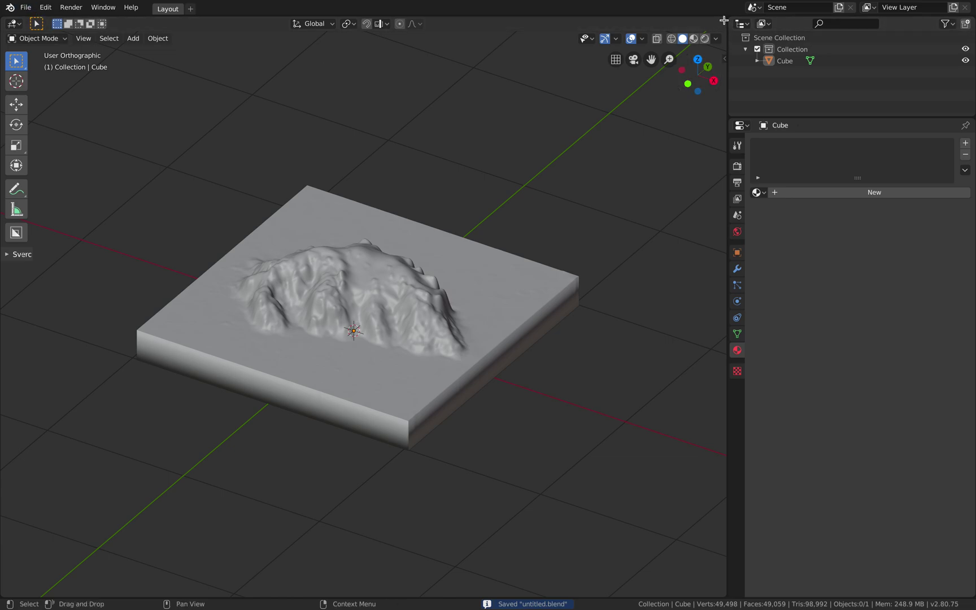
{"action": "left_click_drag", "start_coordinate": [723, 21], "coordinate": [621, 291]}
- Append a material from Texture node.blend in the TextureGenBekoucha folder under Downloads
{"action": "left_click", "coordinate": [26, 8]}
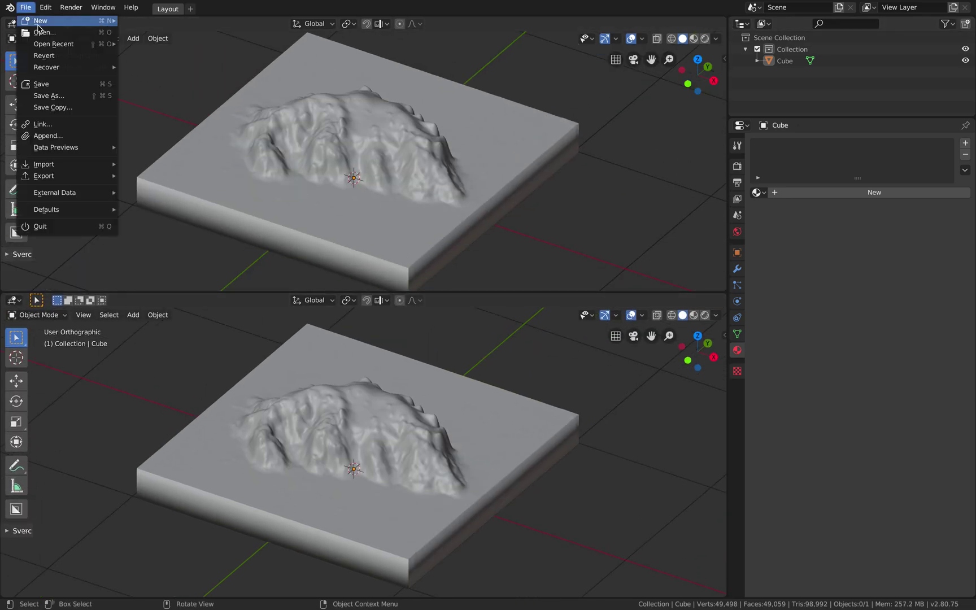
{"action": "left_click", "coordinate": [62, 135]}
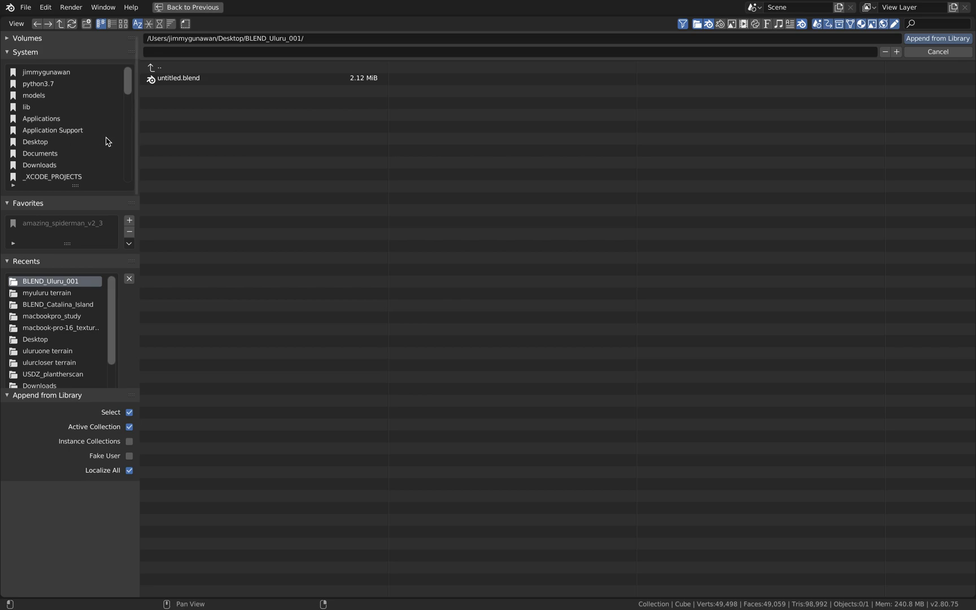
{"action": "left_click", "coordinate": [73, 164]}
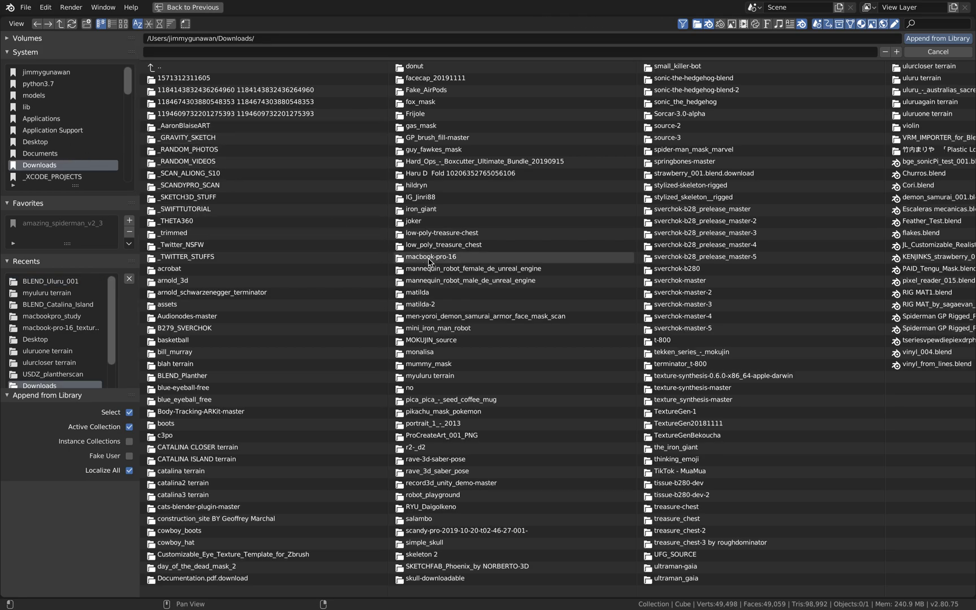
{"action": "left_click", "coordinate": [716, 440]}
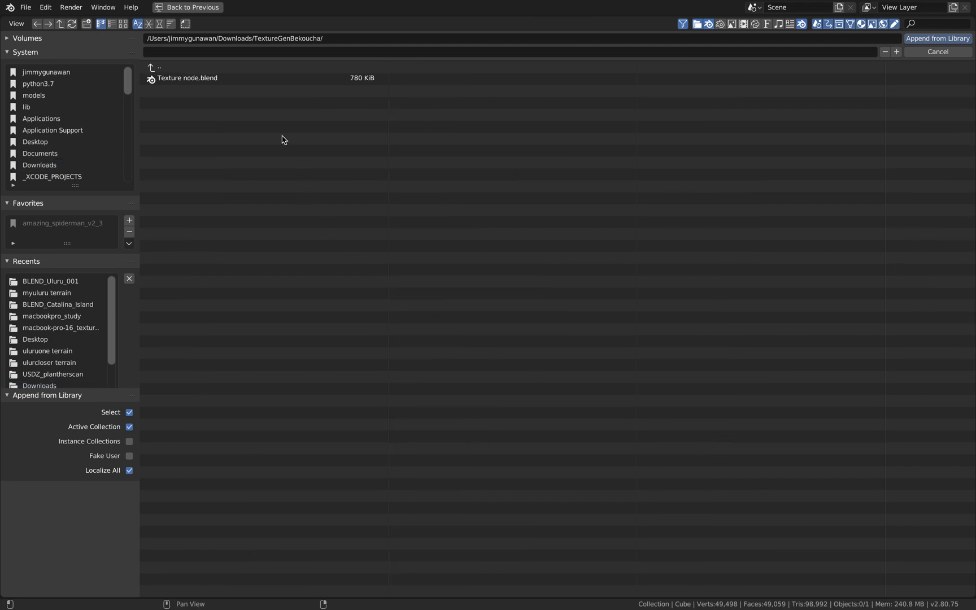
{"action": "left_click", "coordinate": [239, 78]}
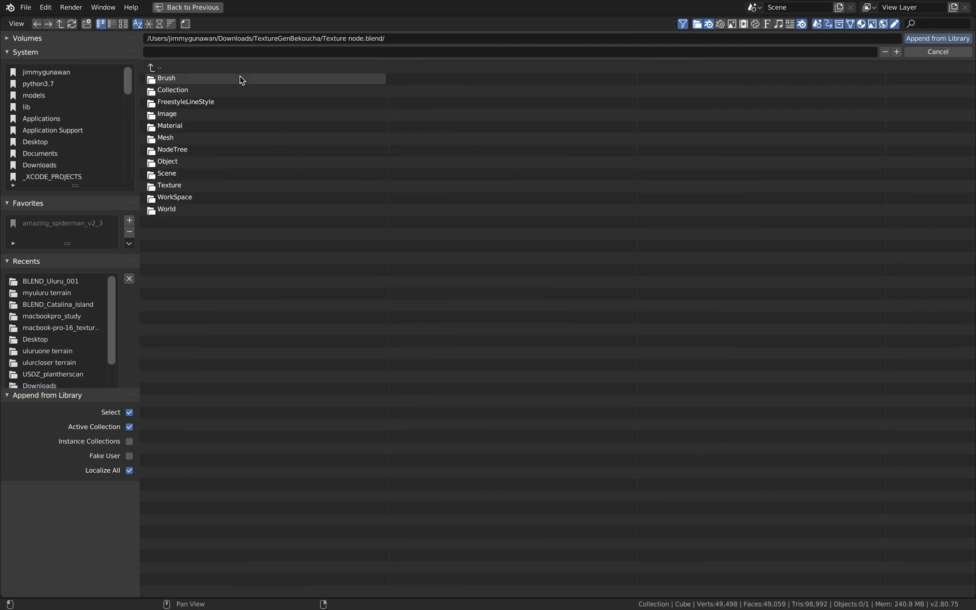
{"action": "left_click", "coordinate": [218, 125]}
{"action": "double_click", "coordinate": [211, 83]}
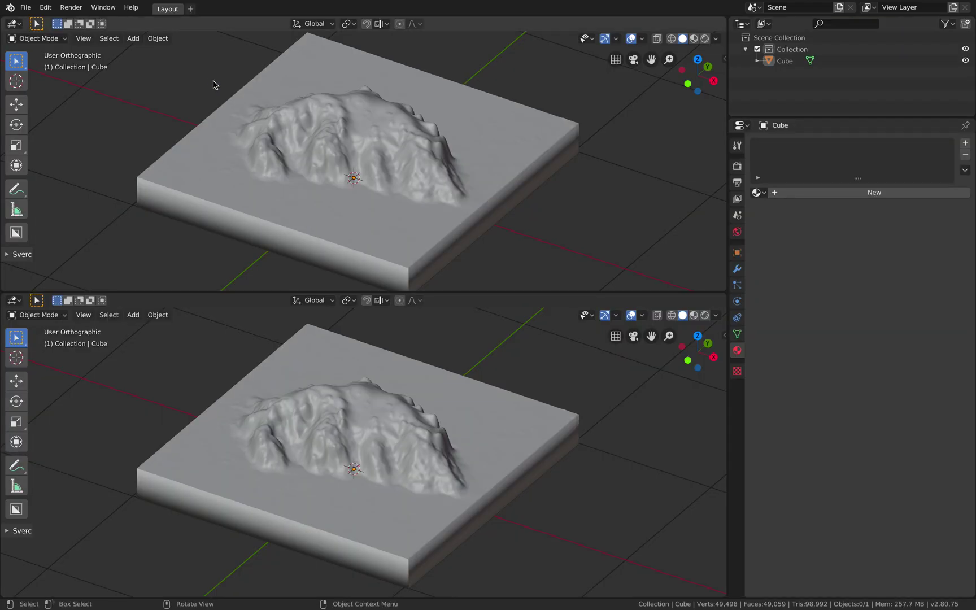
- Turn the upper area into a Shader Editor and assign the appended Material.001 to the terrain
{"action": "left_click", "coordinate": [18, 24]}
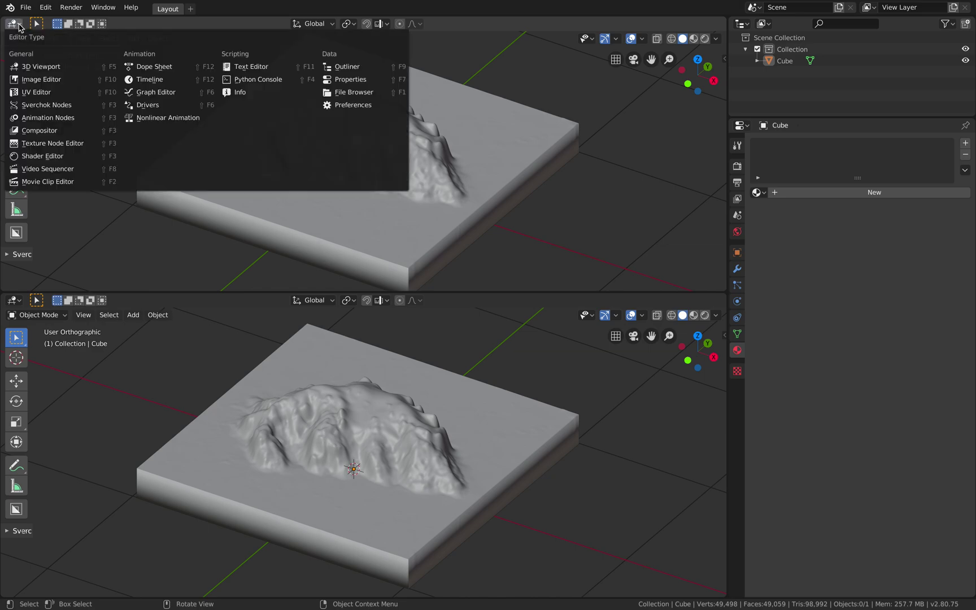
{"action": "left_click", "coordinate": [55, 155]}
{"action": "left_click", "coordinate": [339, 24]}
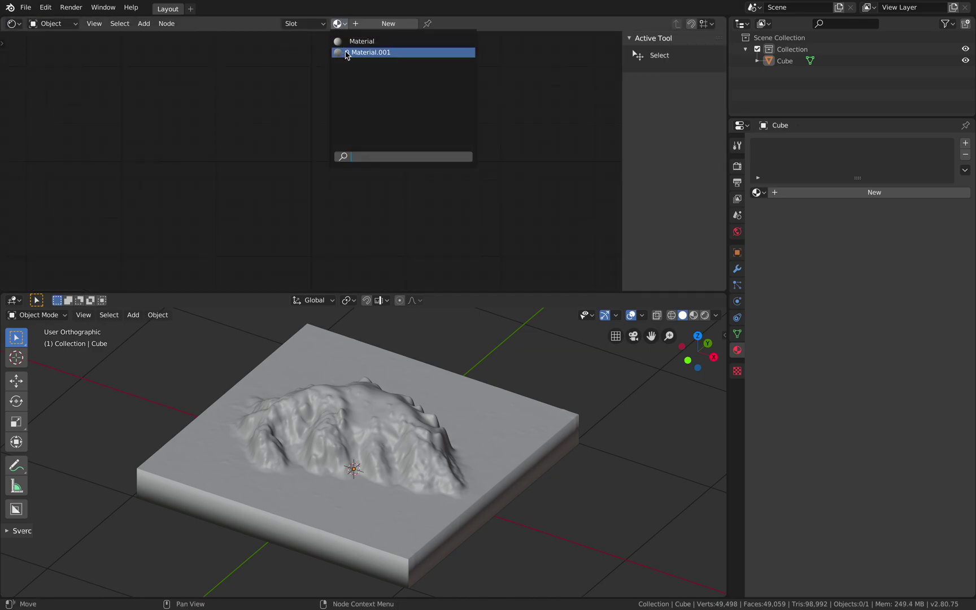
{"action": "left_click", "coordinate": [345, 54]}
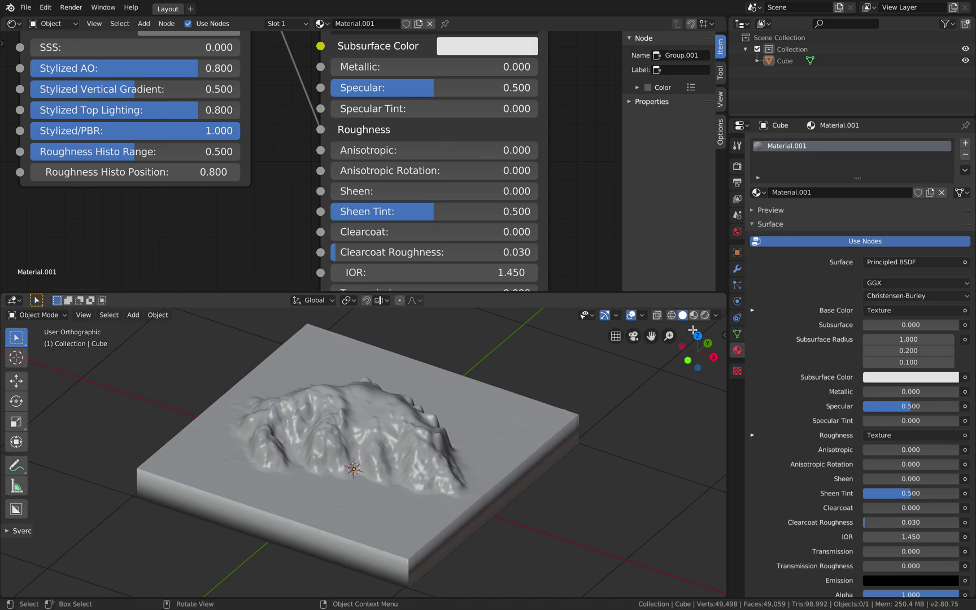
- Show the lower viewport in rendered shading and set the render engine to Cycles
{"action": "middle_click_drag", "start_coordinate": [550, 402], "coordinate": [548, 397]}
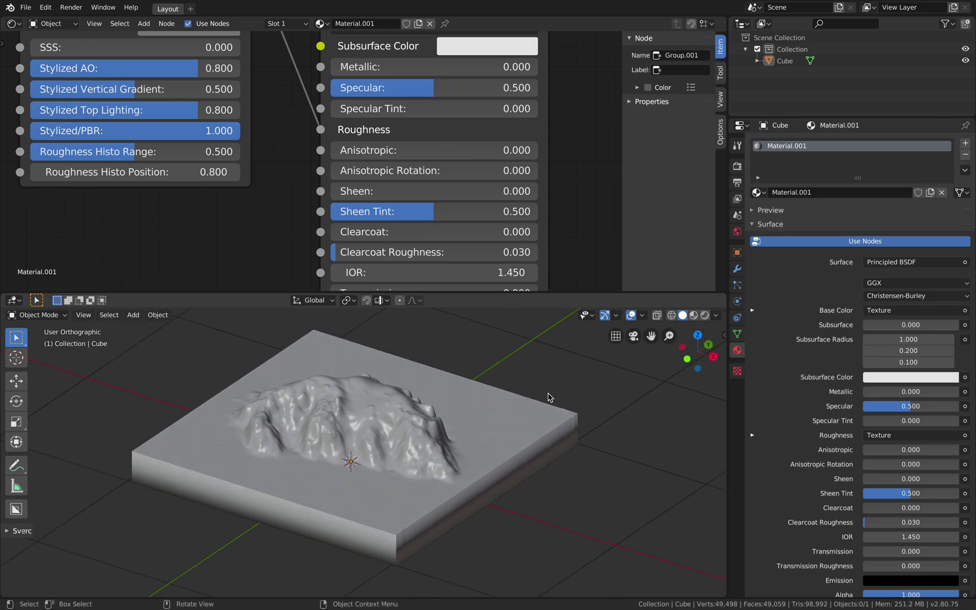
{"action": "left_click", "coordinate": [705, 317]}
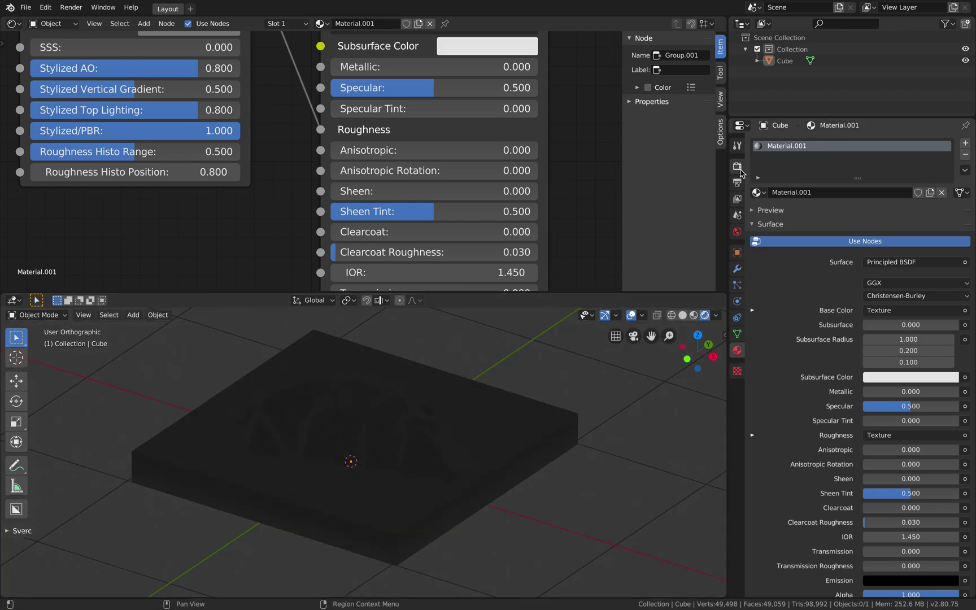
{"action": "left_click", "coordinate": [737, 166]}
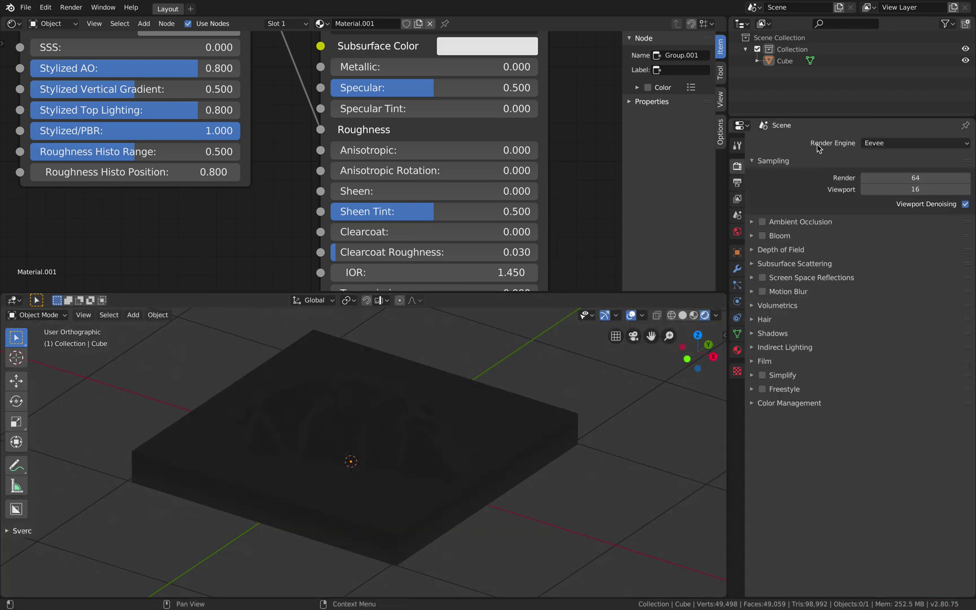
{"action": "left_click", "coordinate": [886, 143]}
{"action": "left_click", "coordinate": [886, 182]}
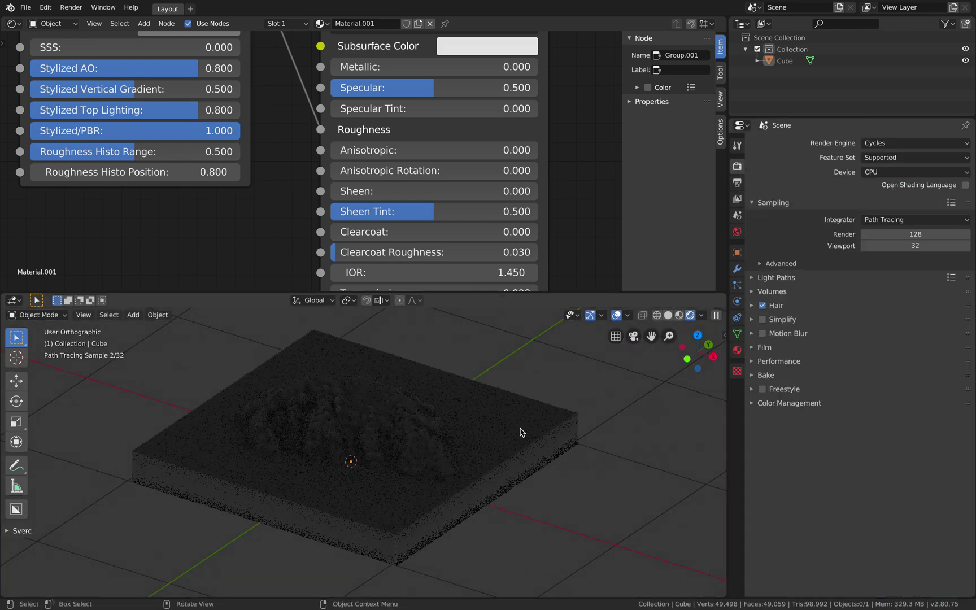
{"action": "middle_click_drag", "start_coordinate": [521, 431], "coordinate": [479, 434]}
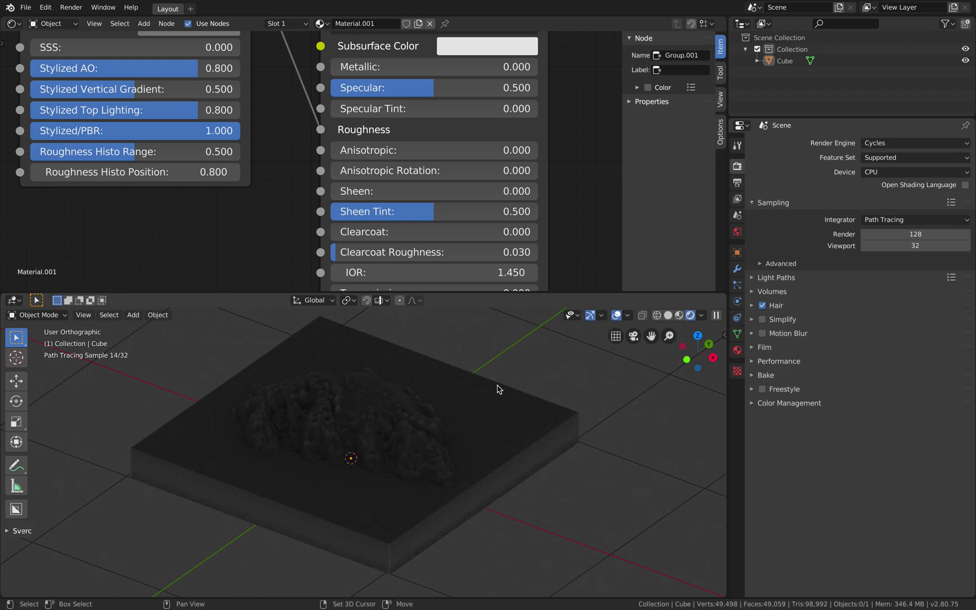
- Add a Sun light and rotate it freely so it lights the terrain at an angle
{"action": "key", "text": "shift+a"}
{"action": "mouse_move", "coordinate": [511, 518]}
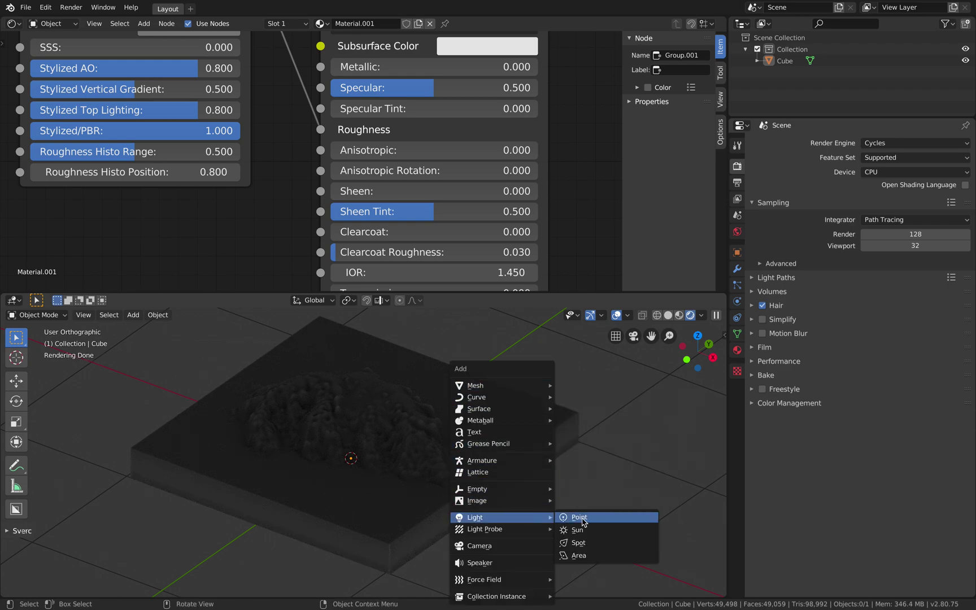
{"action": "left_click", "coordinate": [577, 530]}
{"action": "key", "text": "r"}
{"action": "key", "text": "r"}
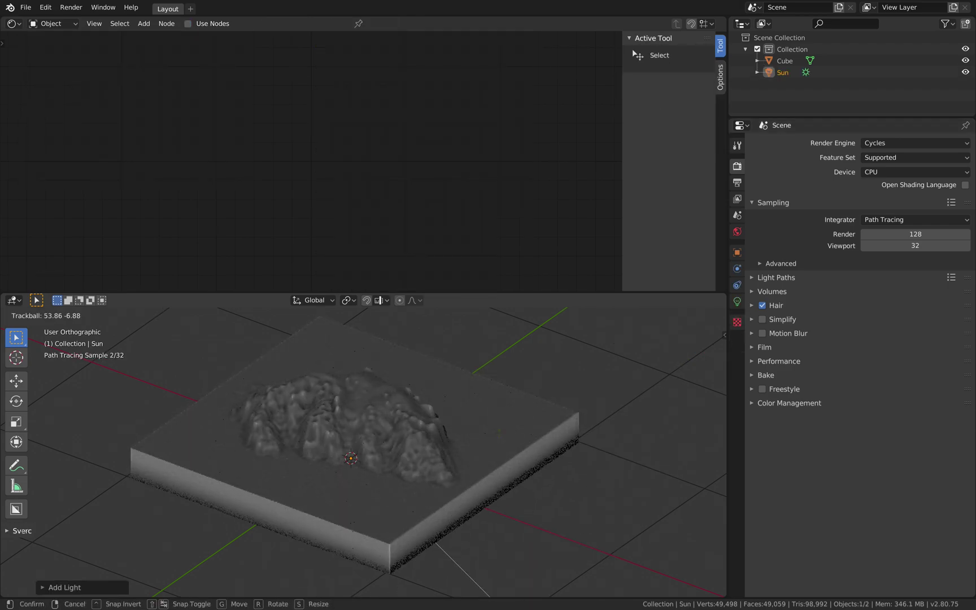
{"action": "left_click", "coordinate": [484, 416]}
{"action": "middle_click_drag", "start_coordinate": [484, 416], "coordinate": [504, 418]}
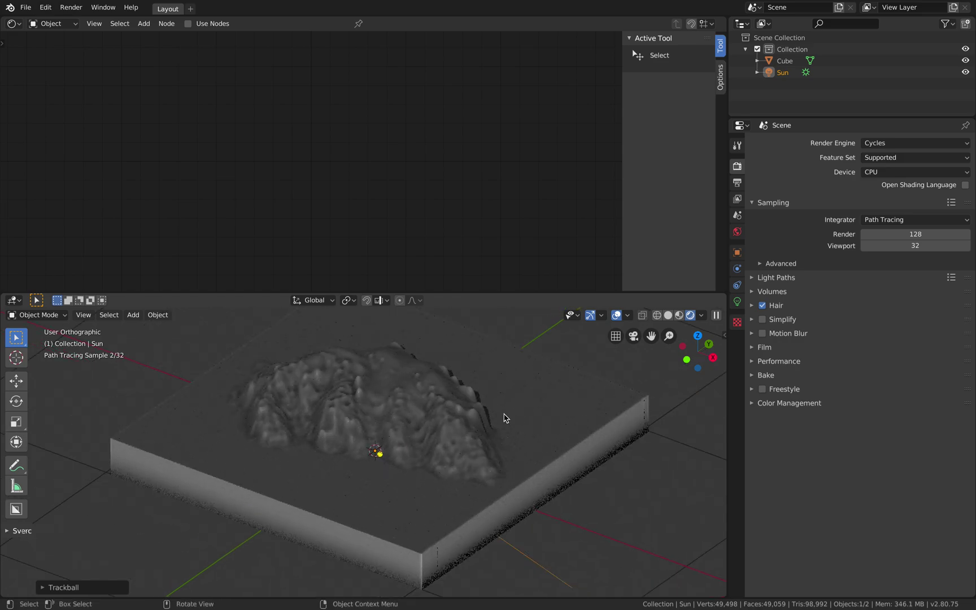
- Set the terrain material's Texture group node to a muted teal Color and an SSS of about 0.715
{"action": "left_click", "coordinate": [505, 418]}
{"action": "mouse_move", "coordinate": [323, 384]}
{"action": "middle_mouse_down"}
{"action": "mouse_move", "coordinate": [374, 409]}
{"action": "mouse_move", "coordinate": [398, 399]}
{"action": "mouse_move", "coordinate": [377, 394]}
{"action": "middle_mouse_up"}
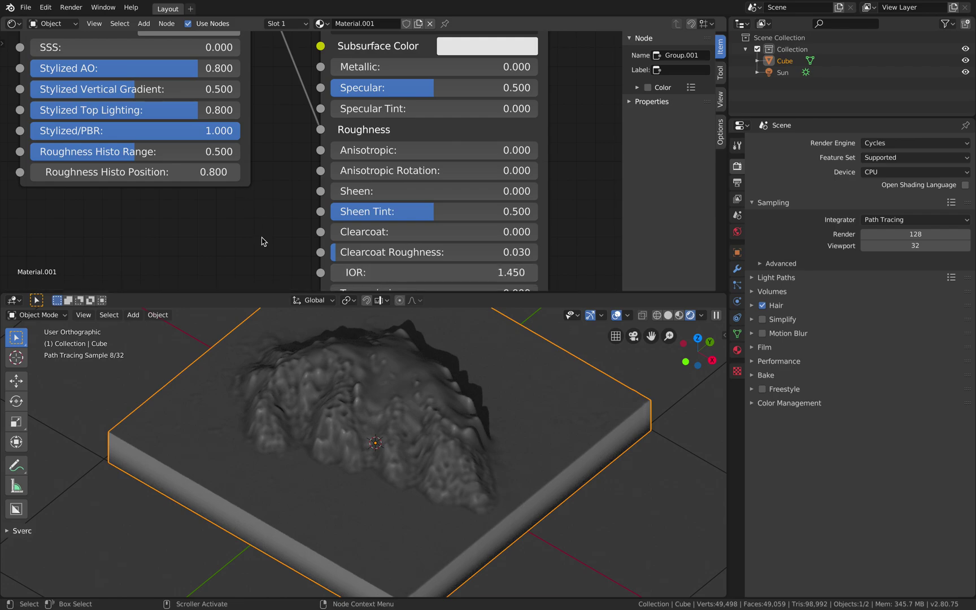
{"action": "middle_click_drag", "start_coordinate": [250, 218], "coordinate": [255, 227]}
{"action": "scroll", "coordinate": [313, 230], "scroll_direction": "down", "scroll_amount": 4}
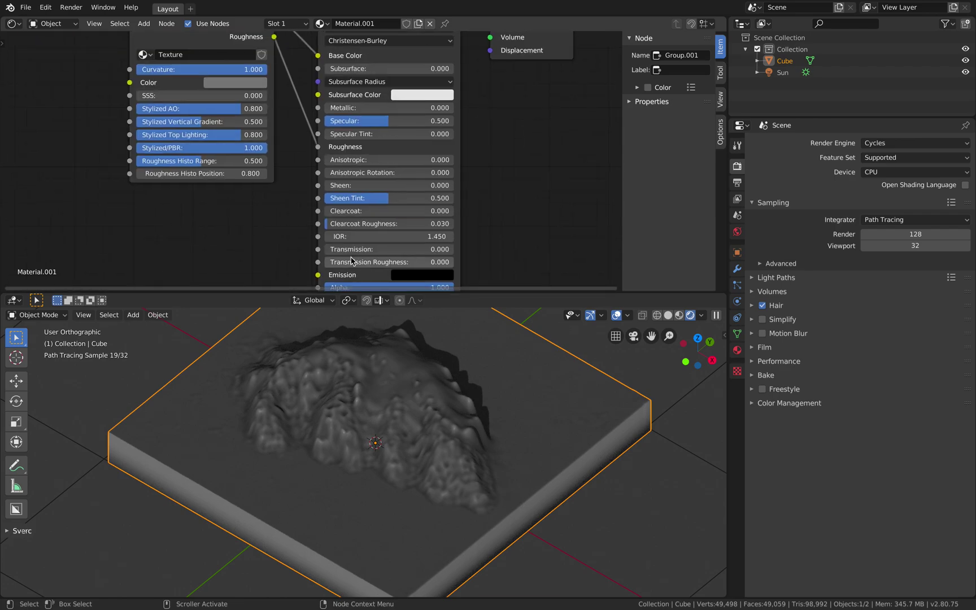
{"action": "left_click", "coordinate": [317, 133]}
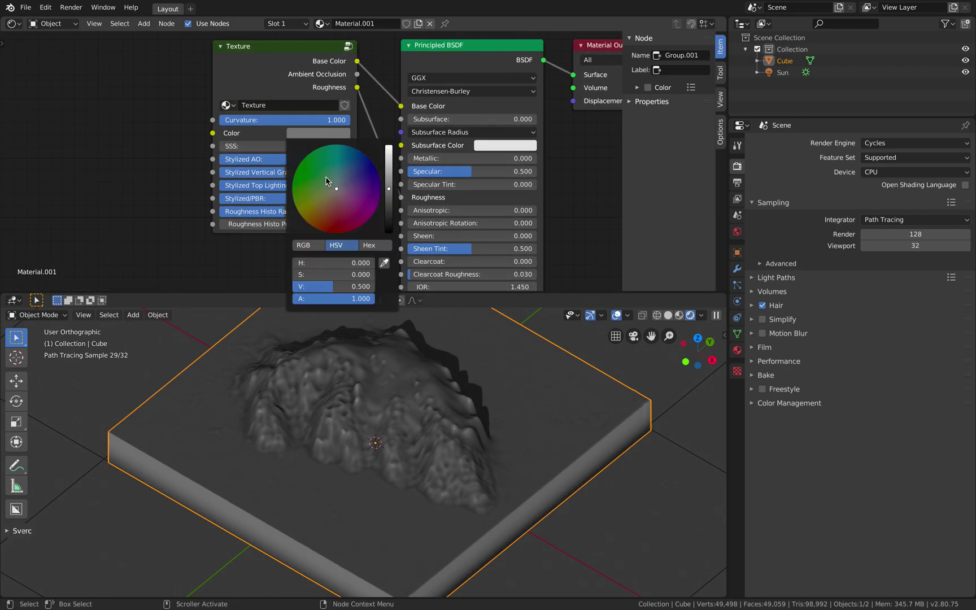
{"action": "mouse_move", "coordinate": [337, 188]}
{"action": "left_mouse_down"}
{"action": "mouse_move", "coordinate": [346, 164]}
{"action": "mouse_move", "coordinate": [366, 171]}
{"action": "mouse_move", "coordinate": [352, 165]}
{"action": "mouse_move", "coordinate": [334, 178]}
{"action": "mouse_move", "coordinate": [388, 187]}
{"action": "left_mouse_up"}
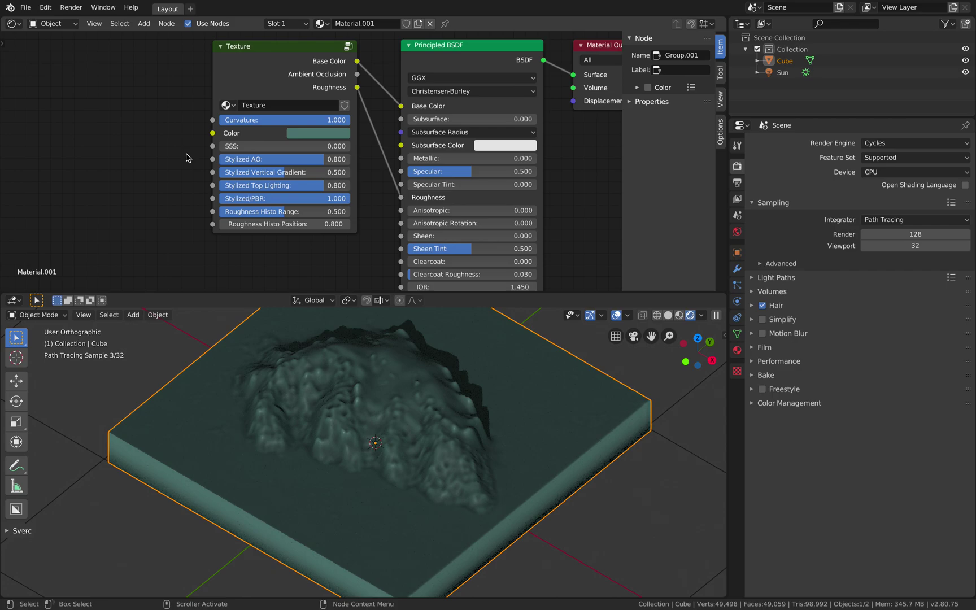
{"action": "left_click_drag", "start_coordinate": [262, 146], "coordinate": [312, 146]}
- Compare the rendered terrain's colours with the Google Maps satellite image of Uluru
{"action": "mouse_move", "coordinate": [405, 394]}
{"action": "middle_mouse_down"}
{"action": "mouse_move", "coordinate": [361, 381]}
{"action": "mouse_move", "coordinate": [395, 398]}
{"action": "middle_mouse_up"}
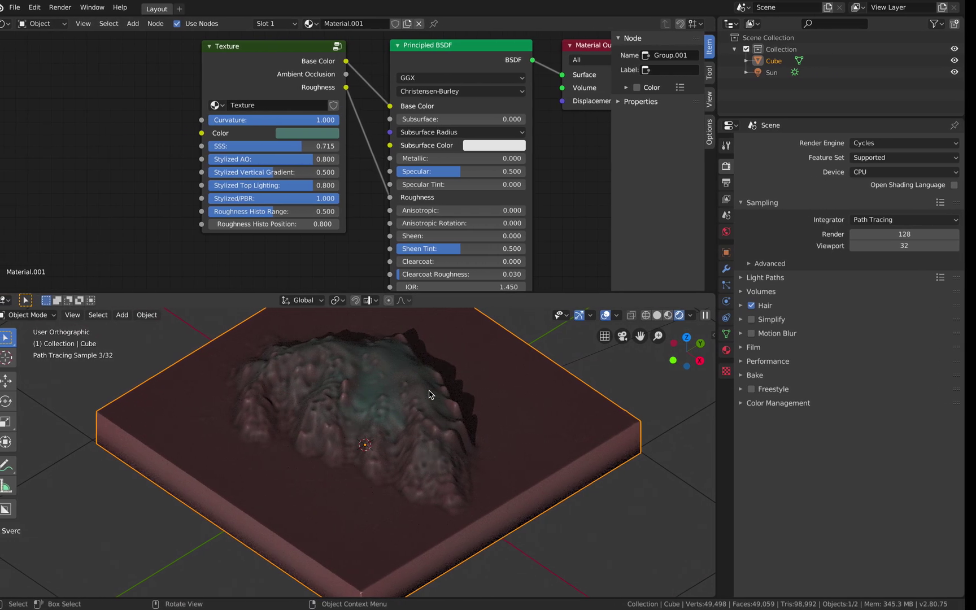
{"action": "key", "text": "ctrl+Left"}
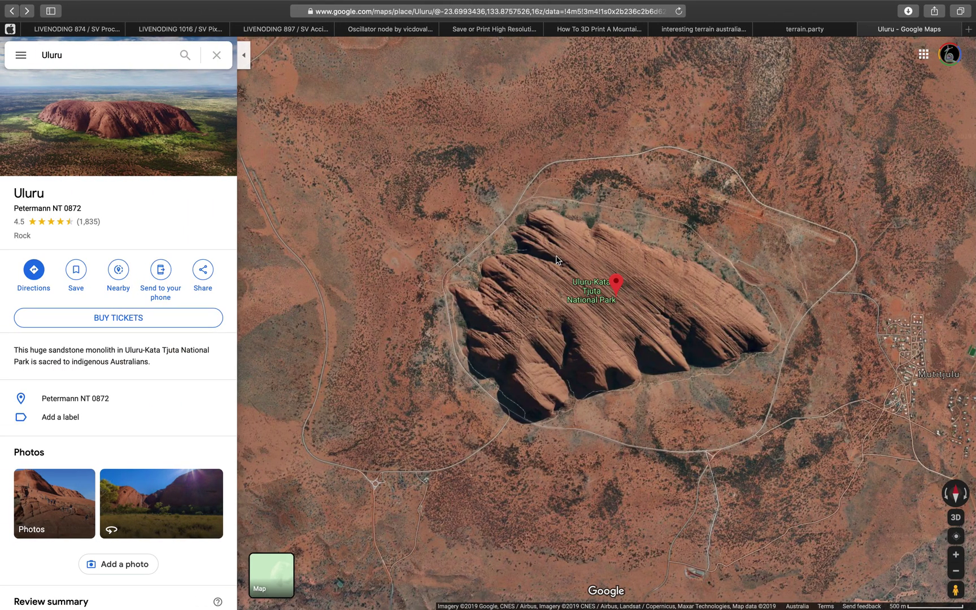
{"action": "key", "text": "ctrl+Right"}
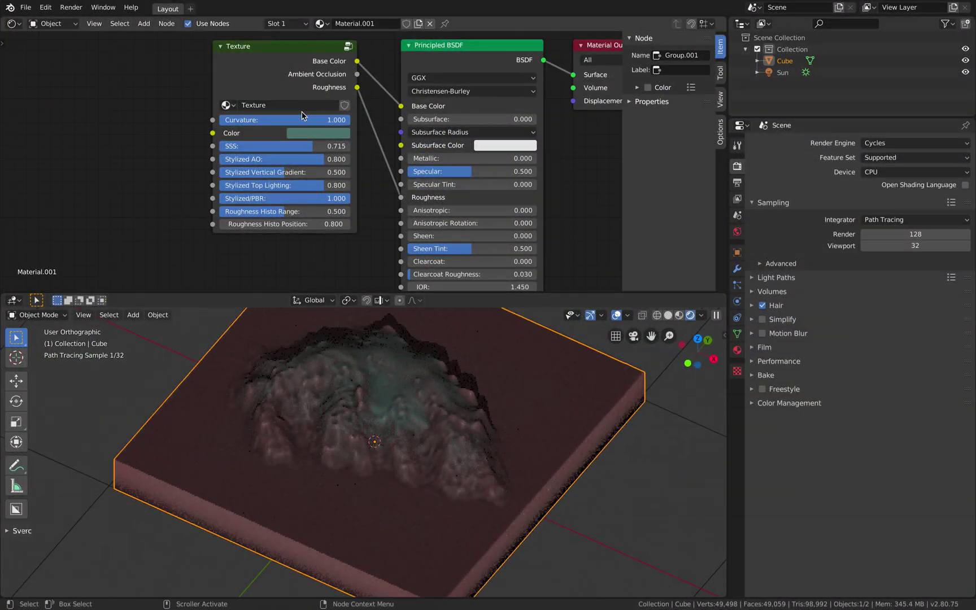
- Reposition the Texture group node slightly and open the node group for editing
{"action": "left_click_drag", "start_coordinate": [278, 87], "coordinate": [266, 96]}
{"action": "scroll", "coordinate": [269, 74], "scroll_direction": "down", "scroll_amount": 1}
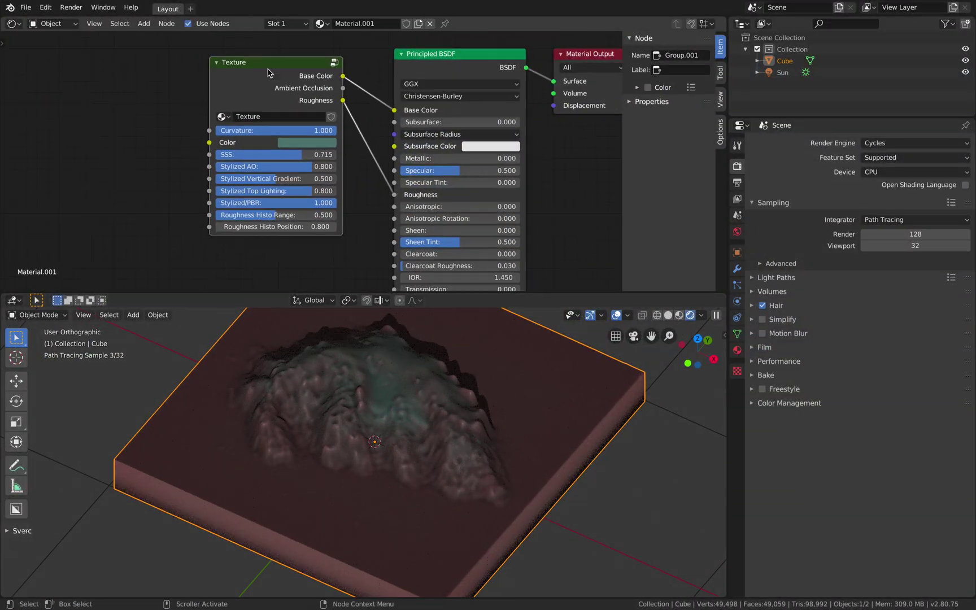
{"action": "scroll", "coordinate": [307, 75], "scroll_direction": "down", "scroll_amount": 1}
{"action": "left_click_drag", "start_coordinate": [282, 74], "coordinate": [257, 77]}
{"action": "key", "text": "Tab"}
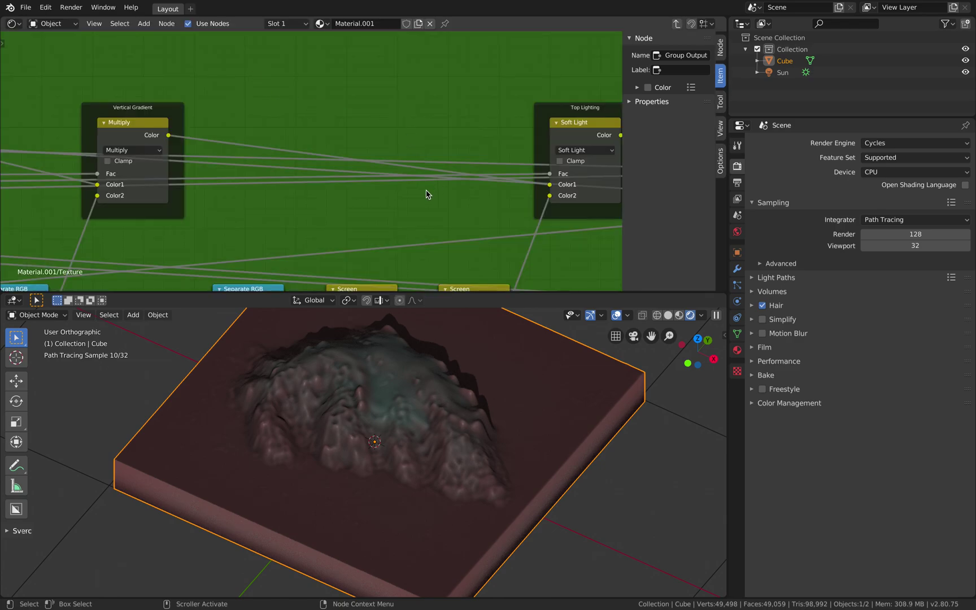
- Set Color1 of the Mix node fed by the 8-sample Ambient Occlusion node to dark red, about H 0.025, S 0.899, V 0.514, and exit the group
{"action": "scroll", "coordinate": [365, 217], "scroll_direction": "down", "scroll_amount": 4}
{"action": "middle_click_drag", "start_coordinate": [366, 217], "coordinate": [252, 117]}
{"action": "middle_click_drag", "start_coordinate": [534, 147], "coordinate": [663, 167]}
{"action": "middle_click_drag", "start_coordinate": [269, 153], "coordinate": [678, 155]}
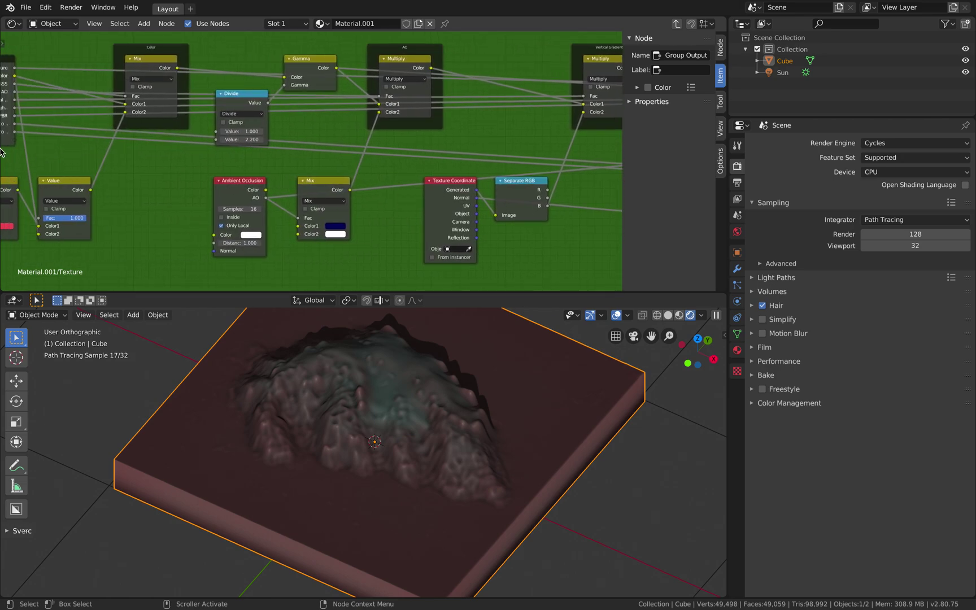
{"action": "middle_click_drag", "start_coordinate": [350, 150], "coordinate": [482, 151]}
{"action": "middle_click_drag", "start_coordinate": [273, 201], "coordinate": [384, 160]}
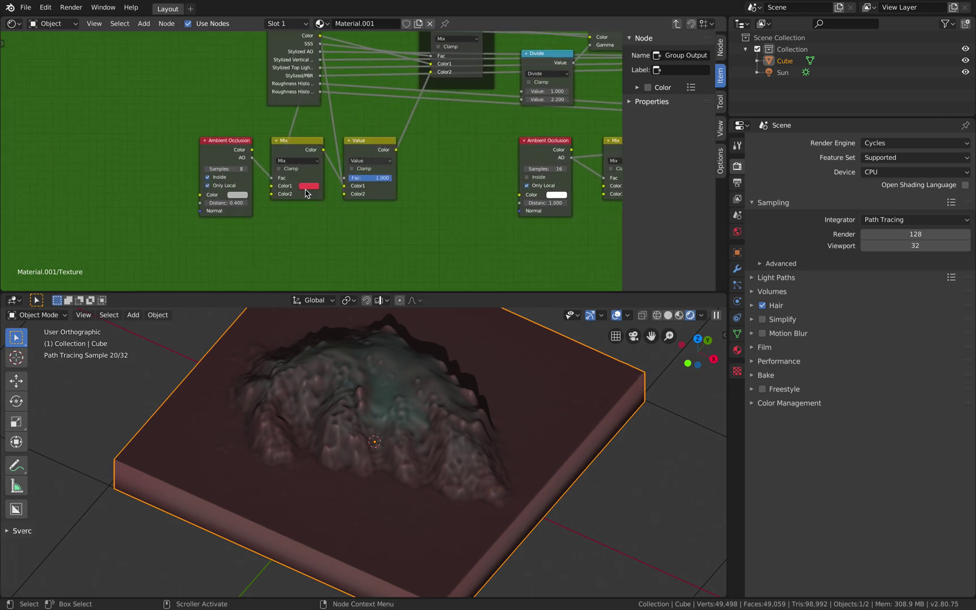
{"action": "scroll", "coordinate": [305, 194], "scroll_direction": "up", "scroll_amount": 1}
{"action": "scroll", "coordinate": [306, 194], "scroll_direction": "up", "scroll_amount": 1}
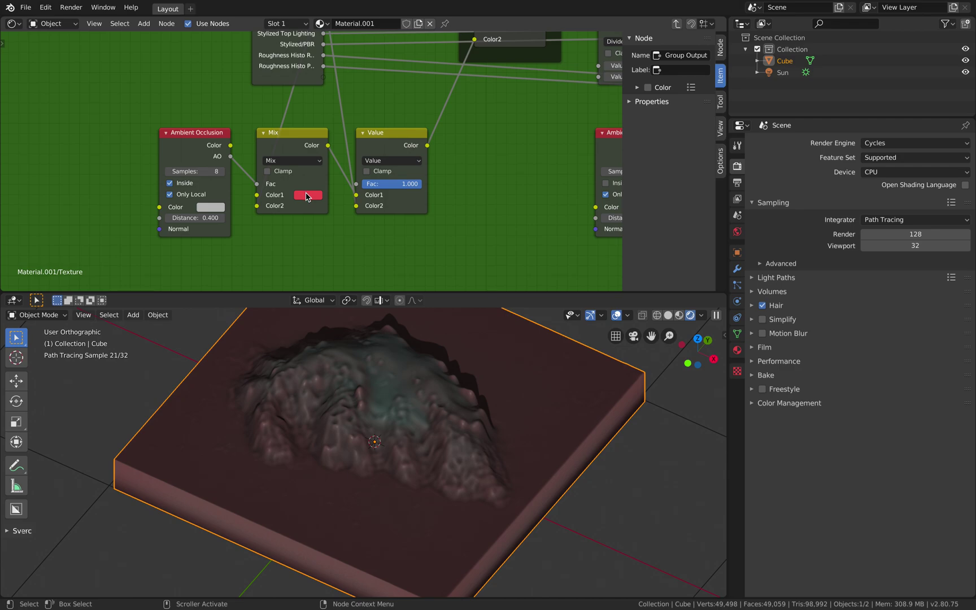
{"action": "scroll", "coordinate": [306, 196], "scroll_direction": "up", "scroll_amount": 1}
{"action": "left_click", "coordinate": [307, 198]}
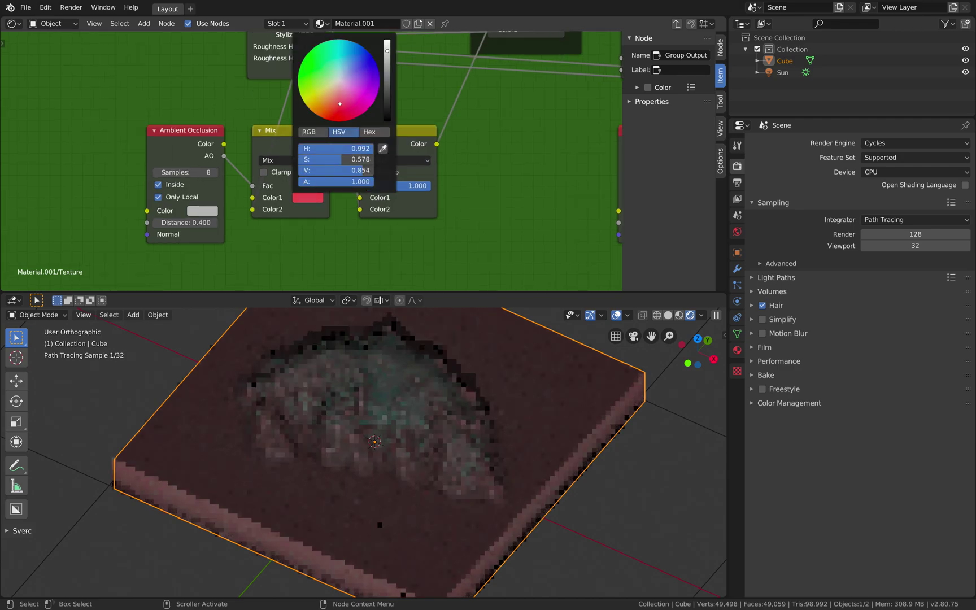
{"action": "mouse_move", "coordinate": [354, 112]}
{"action": "left_mouse_down"}
{"action": "mouse_move", "coordinate": [330, 114]}
{"action": "mouse_move", "coordinate": [334, 104]}
{"action": "left_mouse_up"}
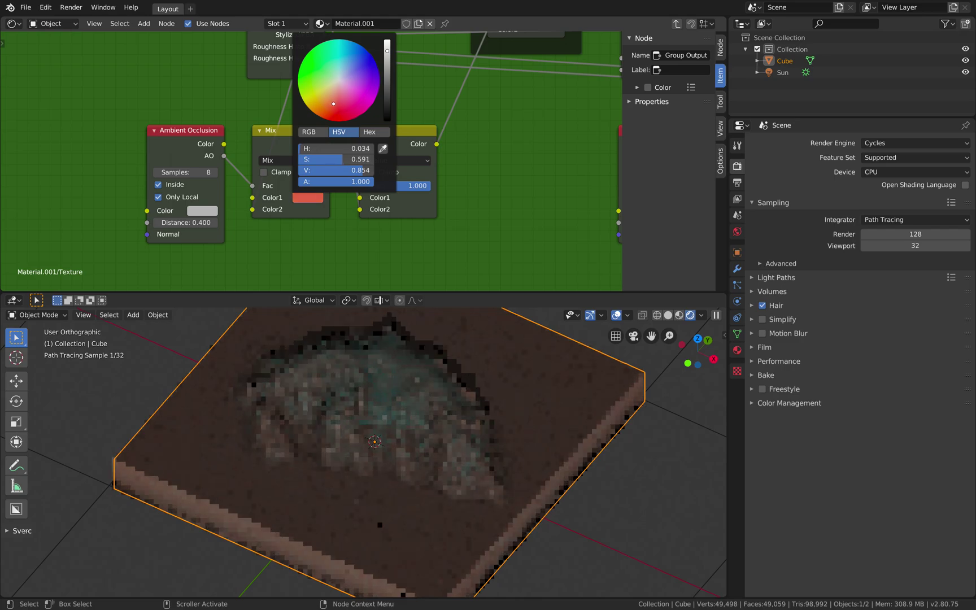
{"action": "mouse_move", "coordinate": [386, 88]}
{"action": "left_mouse_down"}
{"action": "mouse_move", "coordinate": [387, 118]}
{"action": "mouse_move", "coordinate": [386, 79]}
{"action": "mouse_move", "coordinate": [332, 116]}
{"action": "left_mouse_up"}
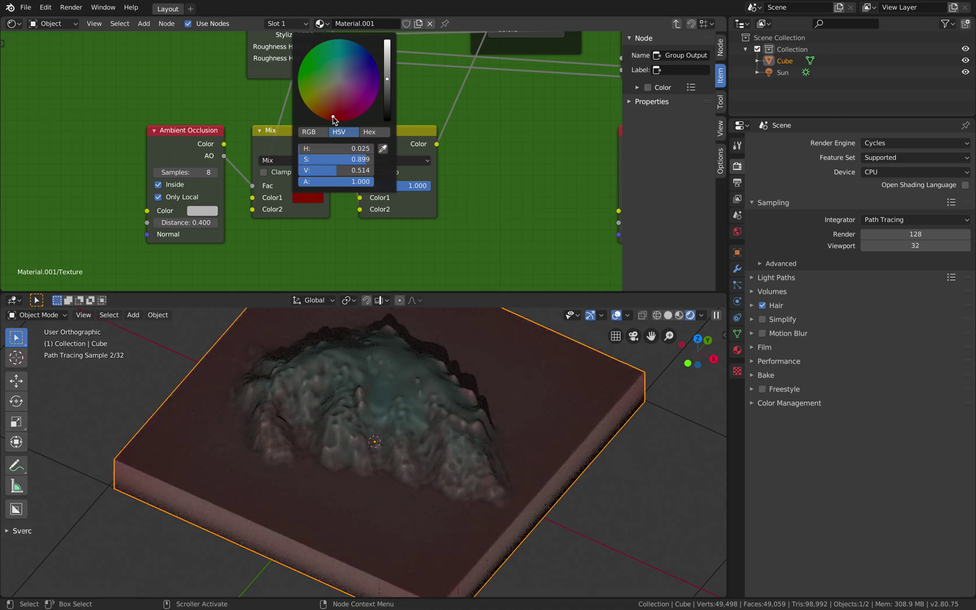
{"action": "key", "text": "Tab"}
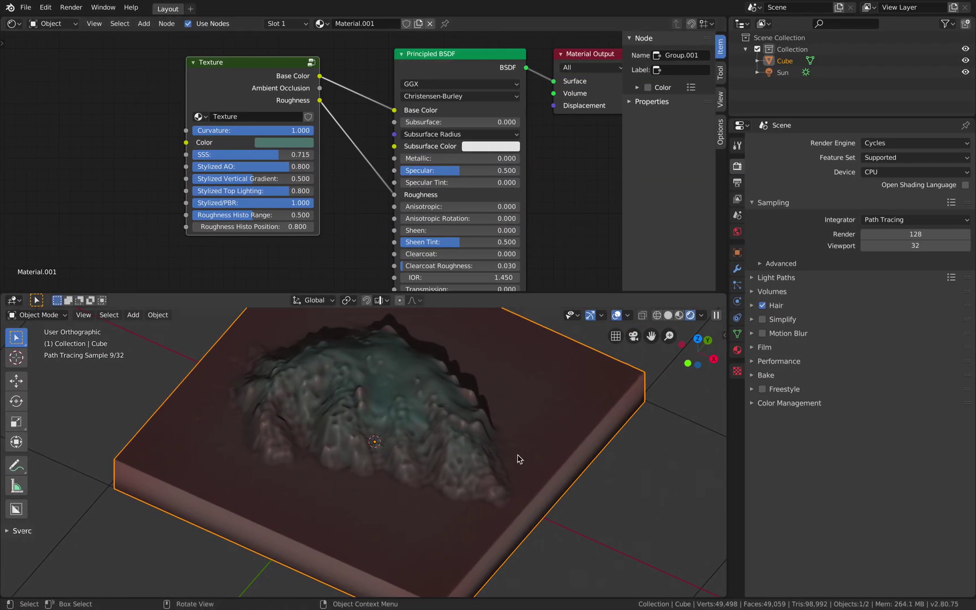
- Change the Texture group node's Color to a light brown and save the file
{"action": "left_click", "coordinate": [270, 146]}
{"action": "left_click_drag", "start_coordinate": [294, 200], "coordinate": [349, 186]}
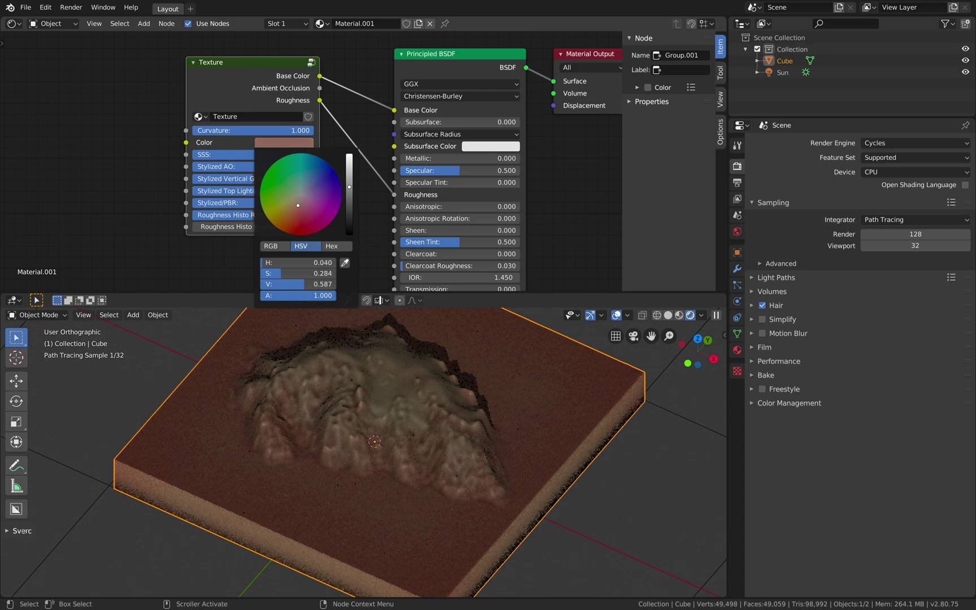
{"action": "mouse_move", "coordinate": [446, 448]}
{"action": "middle_mouse_down", "text": "ctrl"}
{"action": "mouse_move", "coordinate": [475, 446]}
{"action": "mouse_move", "coordinate": [458, 441]}
{"action": "middle_mouse_up", "text": "ctrl"}
{"action": "key", "text": "ctrl+s"}
{"action": "scroll", "coordinate": [486, 434], "scroll_direction": "up", "scroll_amount": 1}
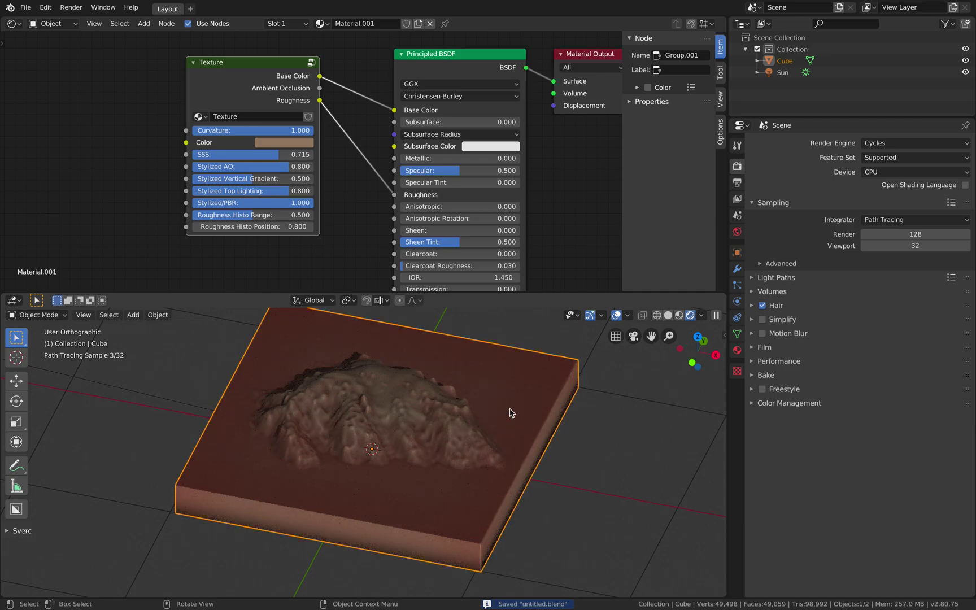
{"action": "scroll", "coordinate": [446, 446], "scroll_direction": "up", "scroll_amount": 2}
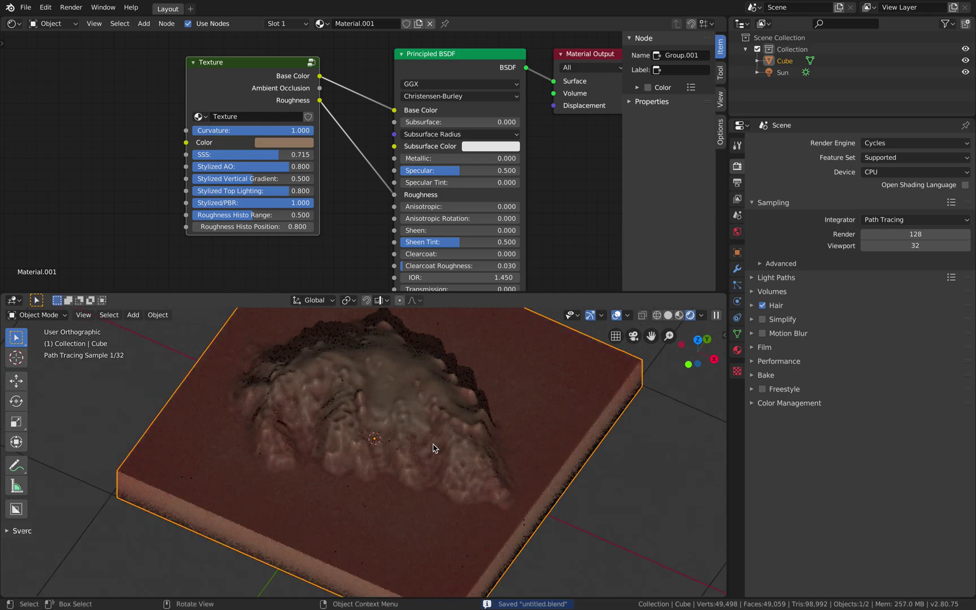
{"action": "scroll", "coordinate": [452, 447], "scroll_direction": "down", "scroll_amount": 1}
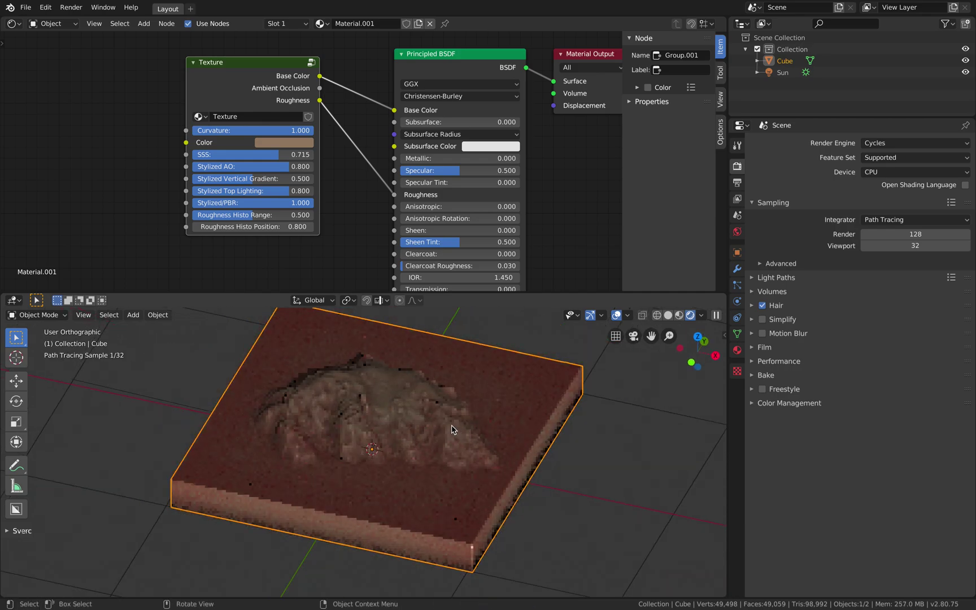
{"action": "scroll", "coordinate": [477, 241], "scroll_direction": "down", "scroll_amount": 1}
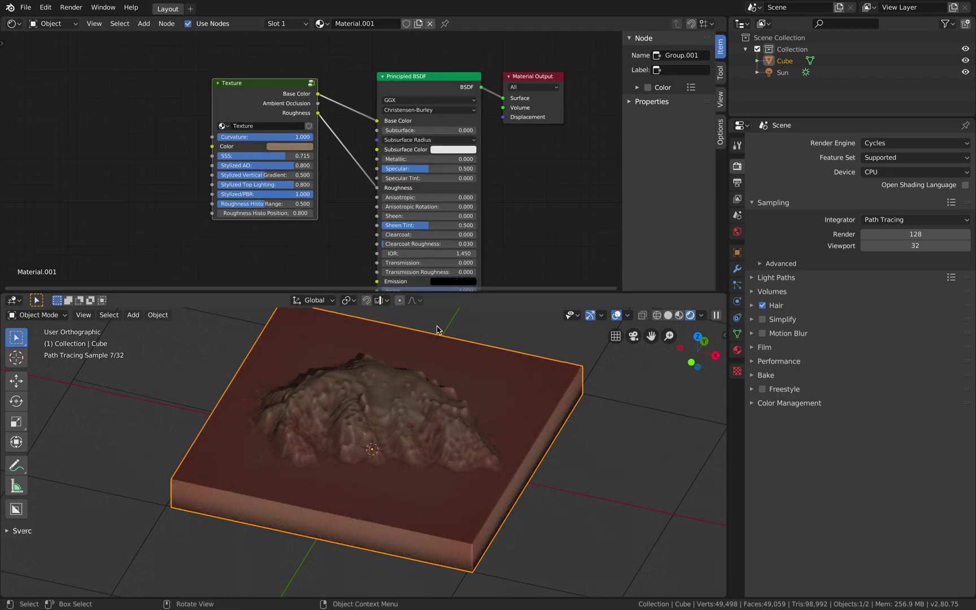
- Expand the UV Maps list in the terrain's mesh data, keep Object Mode and save the file
{"action": "left_click", "coordinate": [737, 334]}
{"action": "left_click", "coordinate": [764, 301]}
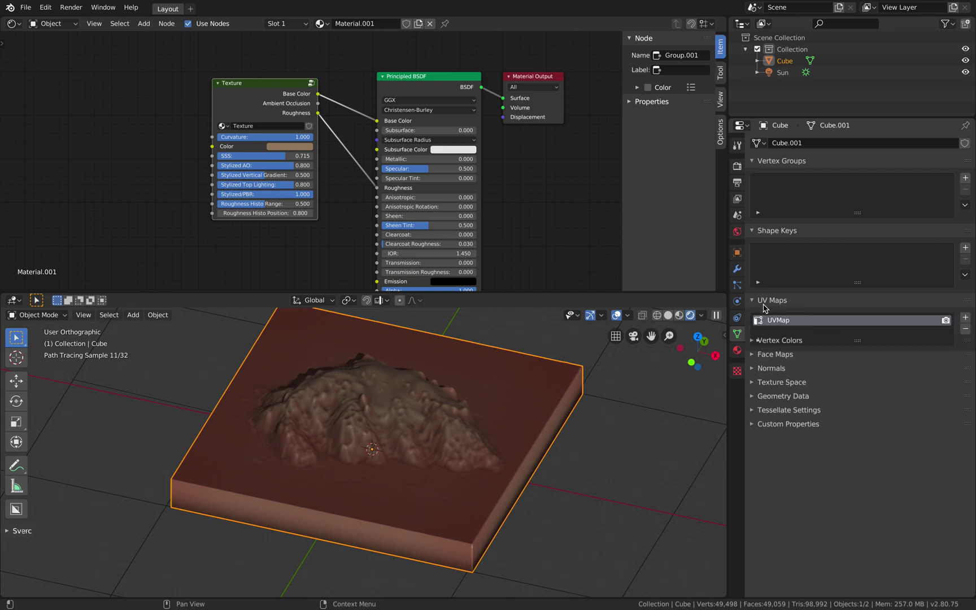
{"action": "middle_click_drag", "start_coordinate": [559, 398], "coordinate": [585, 409]}
{"action": "key", "text": "ctrl+Tab"}
{"action": "left_click", "coordinate": [508, 402]}
{"action": "middle_click_drag", "start_coordinate": [516, 399], "coordinate": [518, 401]}
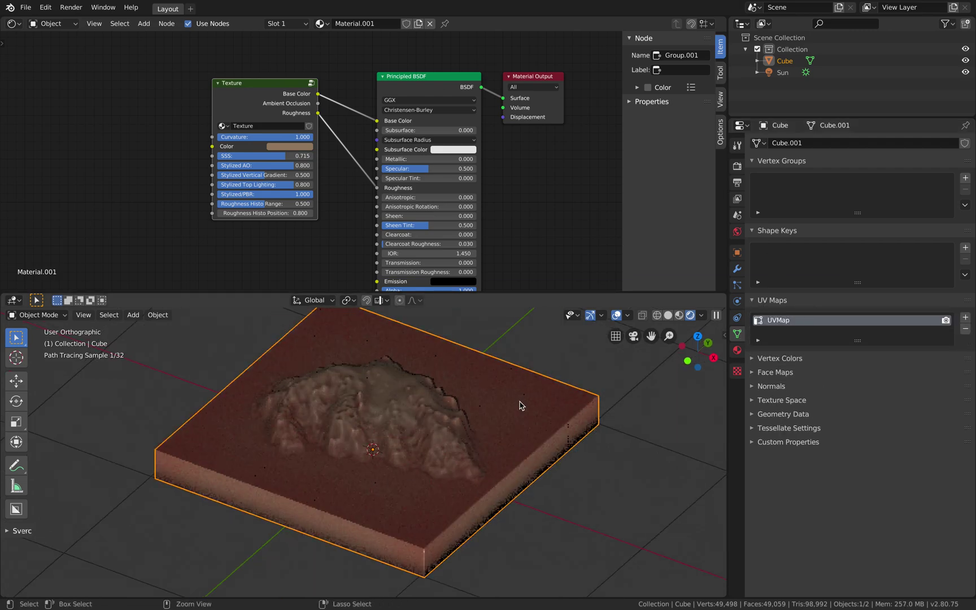
{"action": "key", "text": "ctrl+s"}
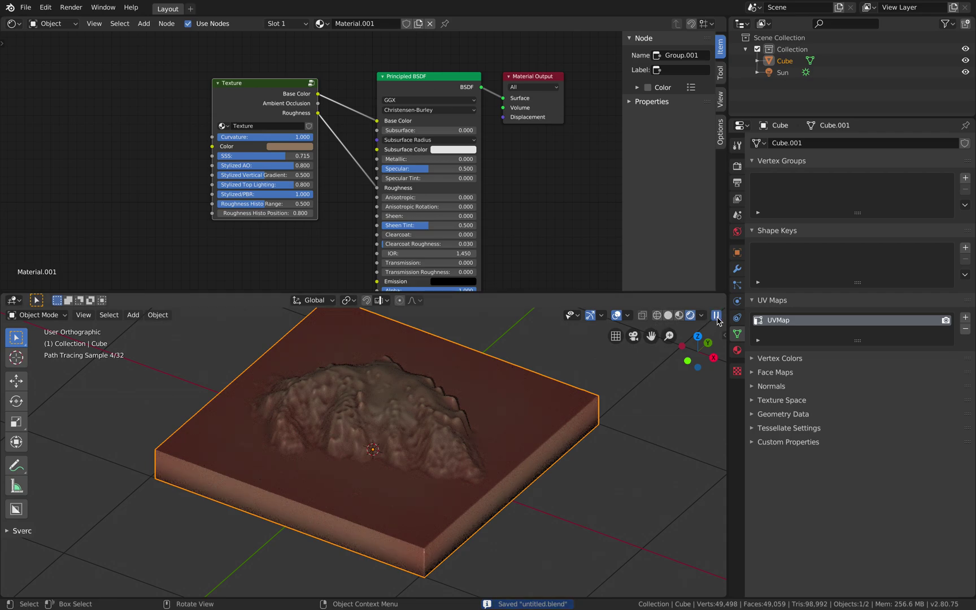
- Display the render settings with the viewport in solid shading and save the file
{"action": "left_click", "coordinate": [737, 166]}
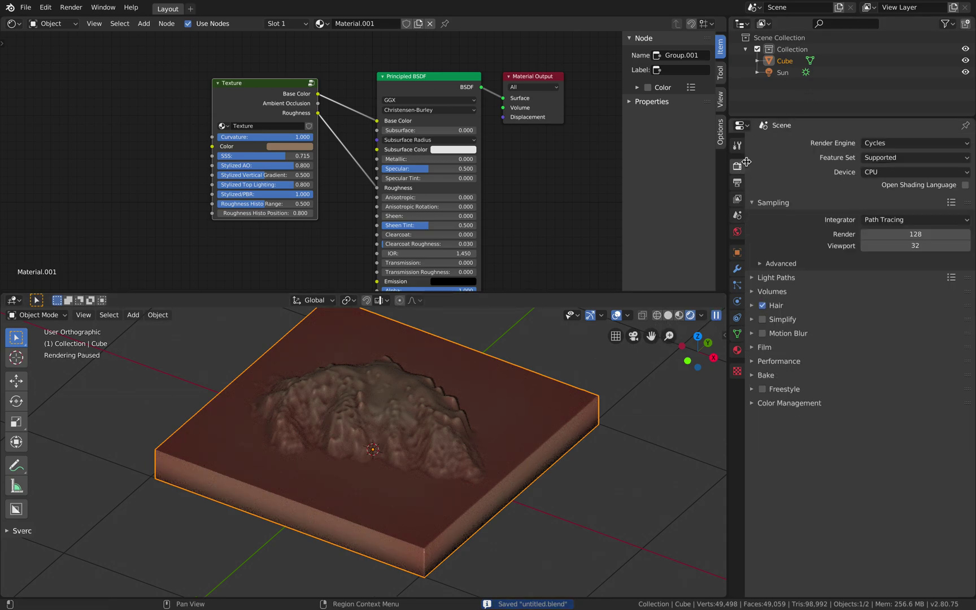
{"action": "left_click", "coordinate": [668, 315]}
{"action": "key", "text": "ctrl+s"}
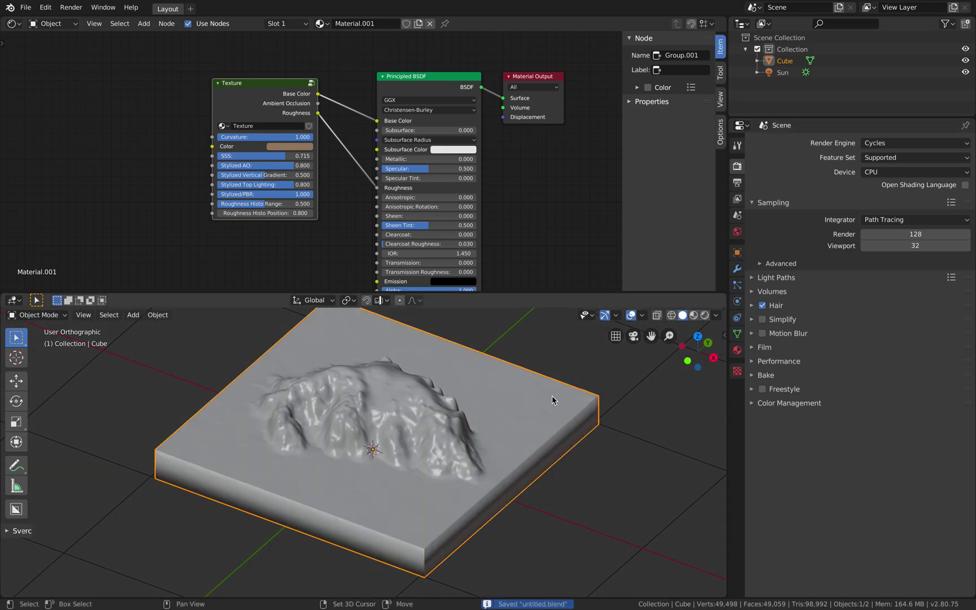
{"action": "middle_click_drag", "start_coordinate": [557, 394], "coordinate": [527, 396], "text": "shift"}
- Start a glTF 2.0 export and create and open a Desktop folder named USDZ_UluruRocks as its destination
{"action": "left_click", "coordinate": [27, 8]}
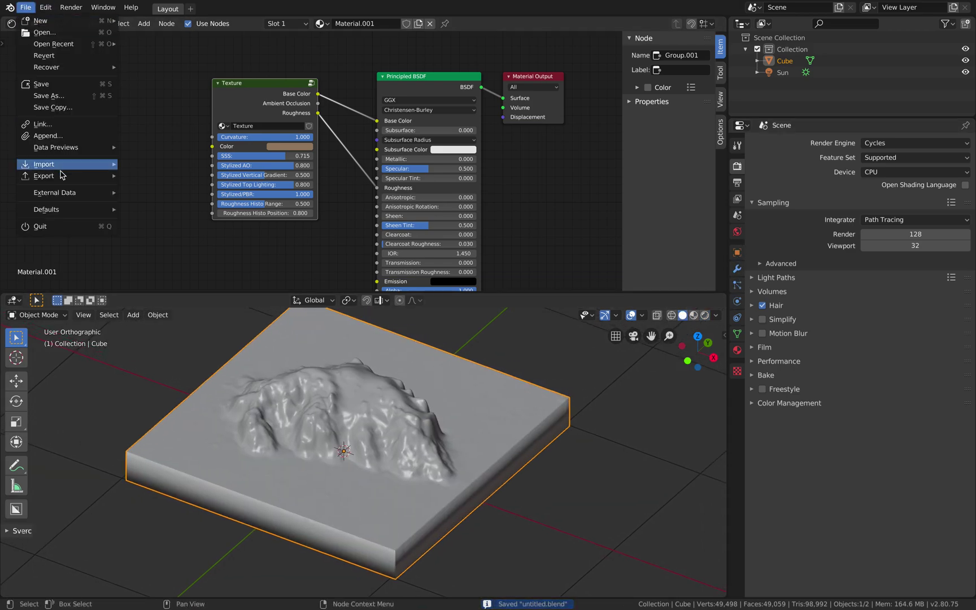
{"action": "mouse_move", "coordinate": [46, 176]}
{"action": "left_click", "coordinate": [178, 257]}
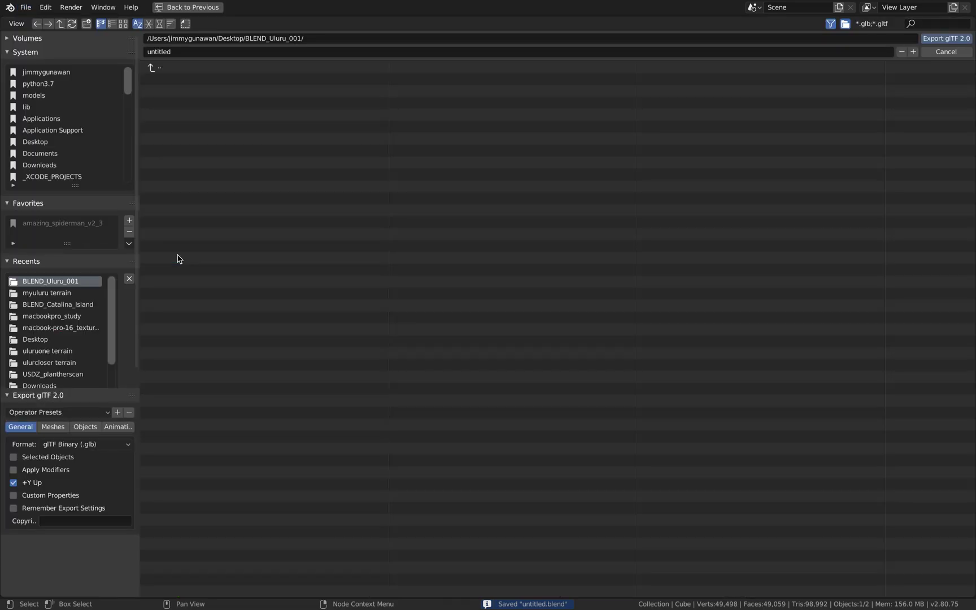
{"action": "left_click", "coordinate": [73, 143]}
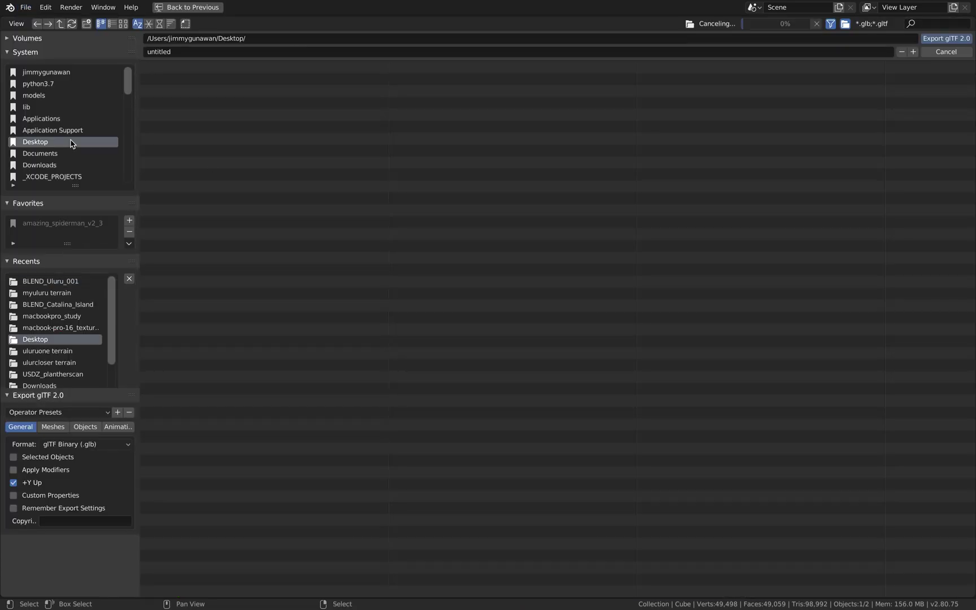
{"action": "left_click", "coordinate": [87, 24]}
{"action": "type", "text": "USD"}
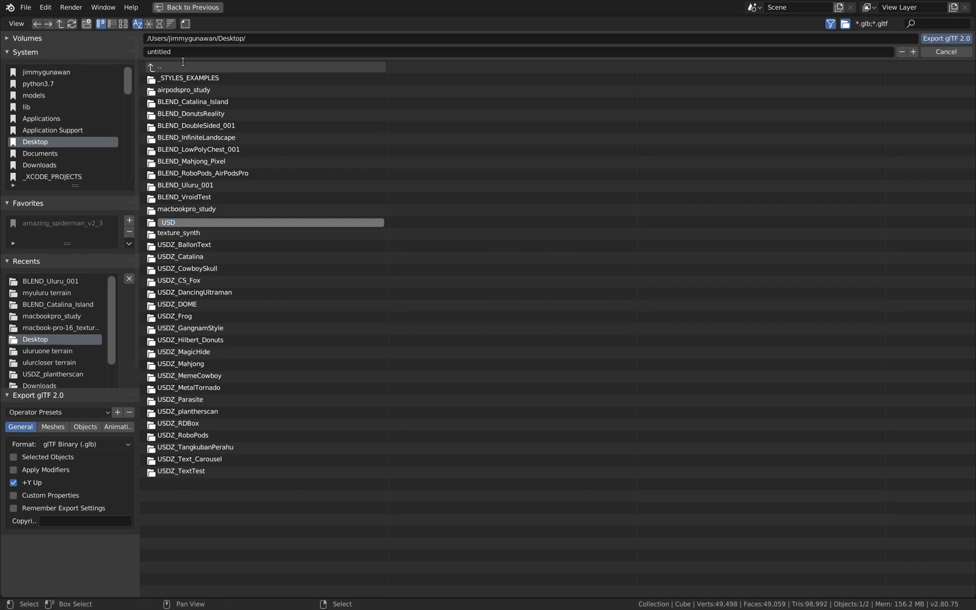
{"action": "type", "text": "Z_UluruRocks"}
{"action": "key", "text": "Return"}
{"action": "left_click", "coordinate": [201, 474]}
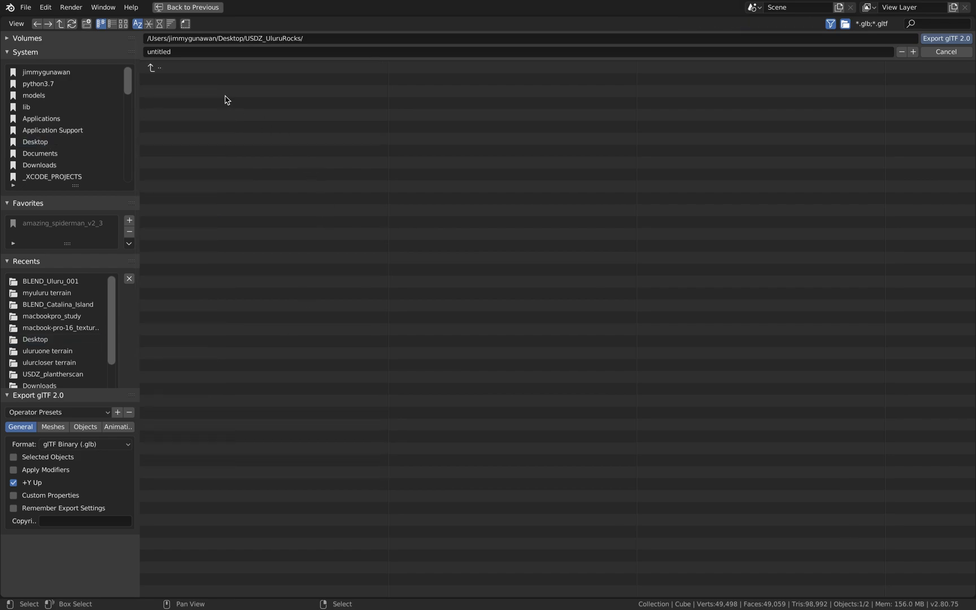
- Name the export file uluruRocks and export the scene as glTF Binary (.glb)
{"action": "left_click", "coordinate": [189, 52]}
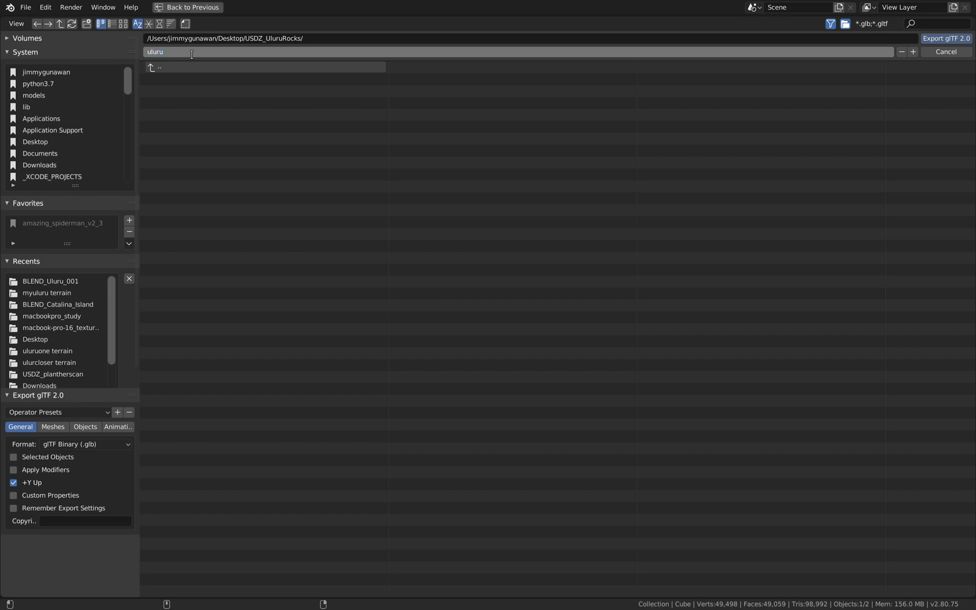
{"action": "type", "text": "uluruRocks"}
{"action": "key", "text": "Return"}
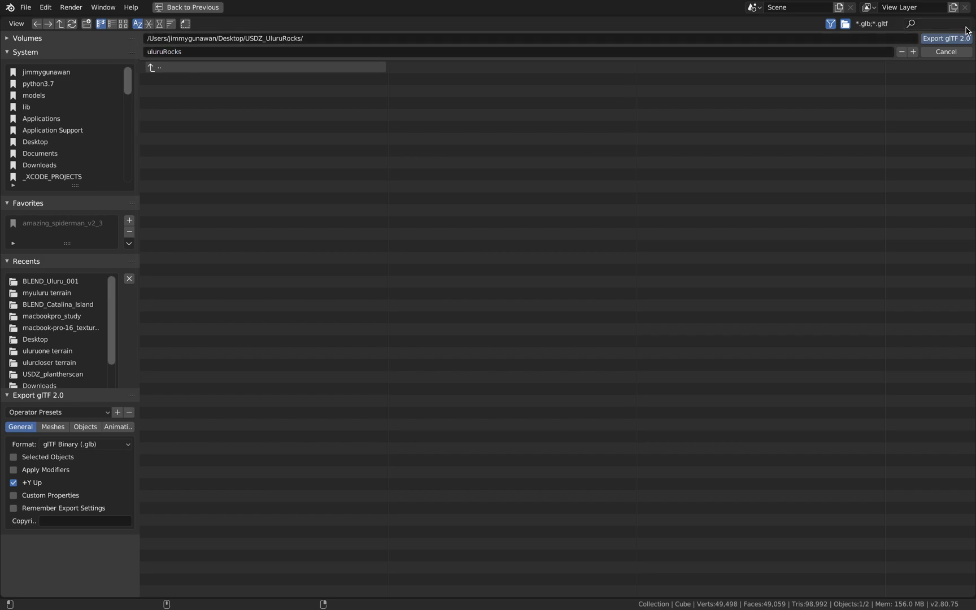
- Switch to Finder, close the height map preview and open the Desktop folder USDZ_UluruRocks
{"action": "key", "text": "ctrl+Left"}
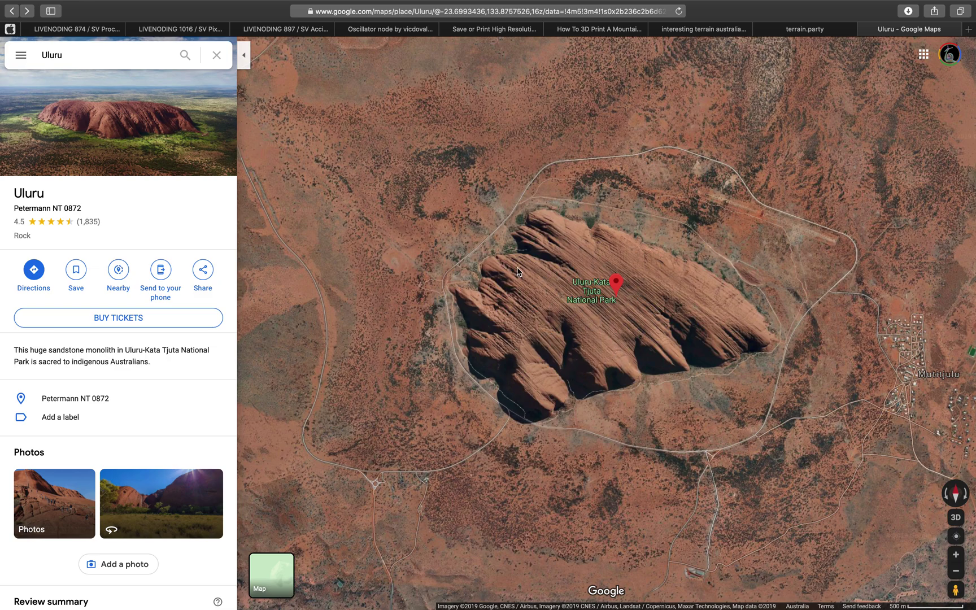
{"action": "key", "text": "ctrl+Left"}
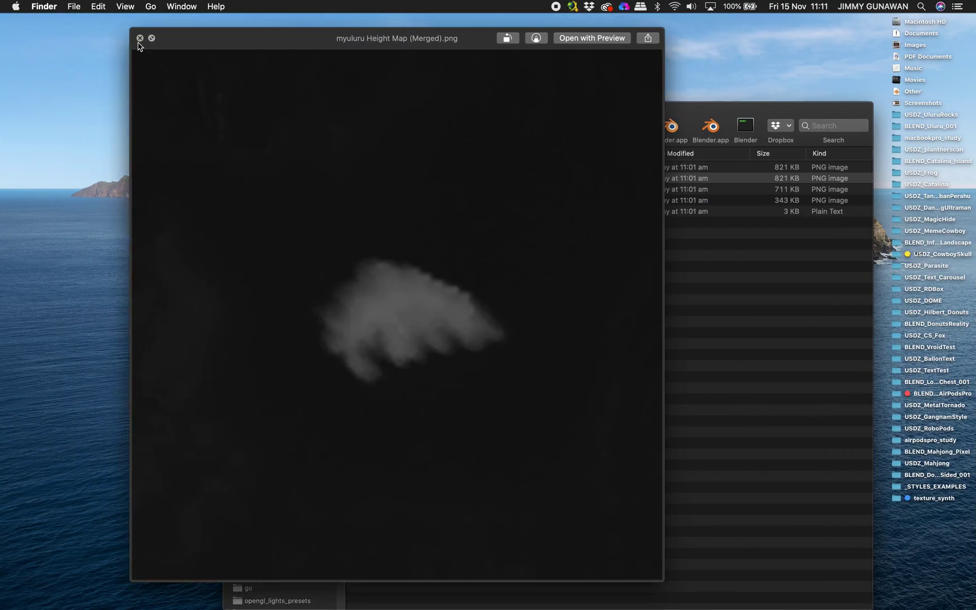
{"action": "left_click", "coordinate": [140, 39]}
{"action": "left_click_drag", "start_coordinate": [584, 117], "coordinate": [522, 103]}
{"action": "left_click", "coordinate": [237, 229]}
{"action": "double_click", "coordinate": [348, 155]}
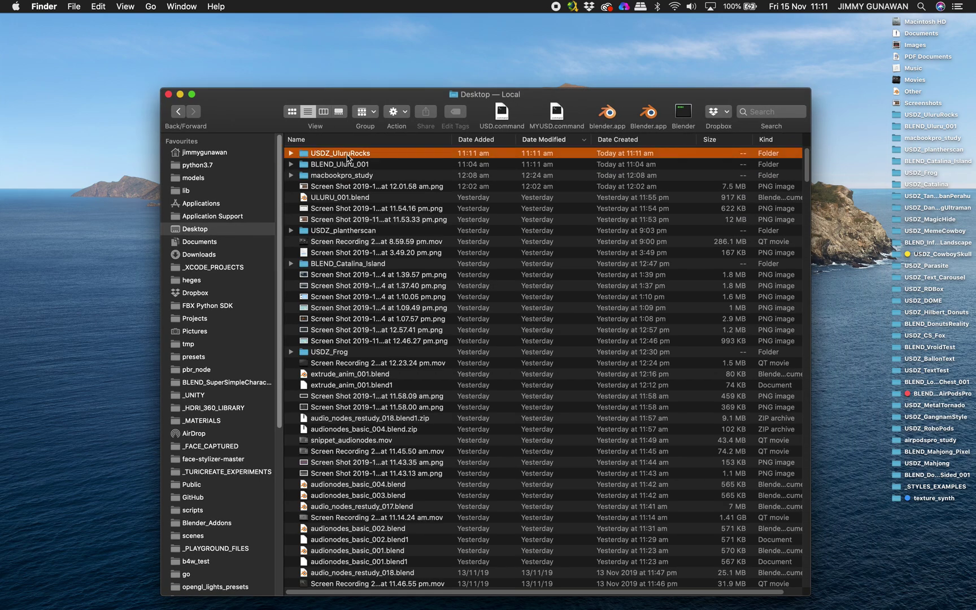
{"action": "left_click", "coordinate": [348, 154]}
{"action": "left_click_drag", "start_coordinate": [459, 102], "coordinate": [578, 100]}
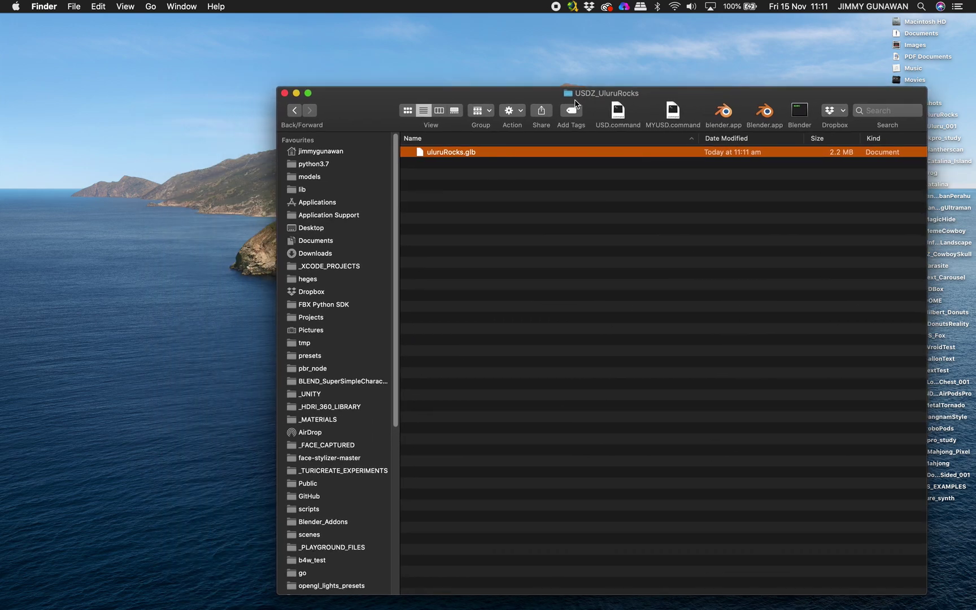
- Launch USD.command in Terminal and run usdzconvert on uluruRocks.glb to produce a USDZ file
{"action": "left_click", "coordinate": [621, 111]}
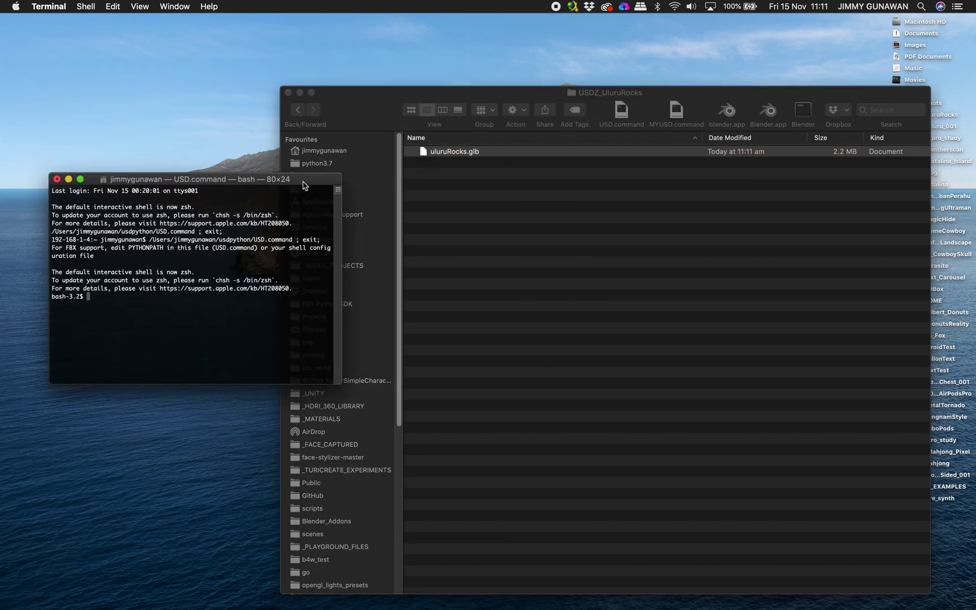
{"action": "left_click_drag", "start_coordinate": [304, 185], "coordinate": [286, 190]}
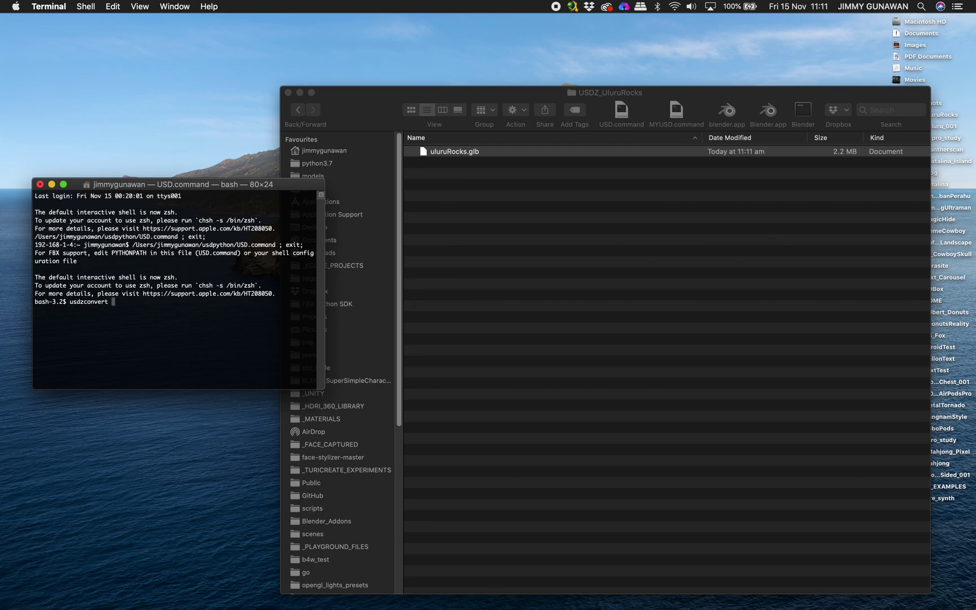
{"action": "type", "text": "usdzconvert"}
{"action": "left_click_drag", "start_coordinate": [447, 158], "coordinate": [157, 321]}
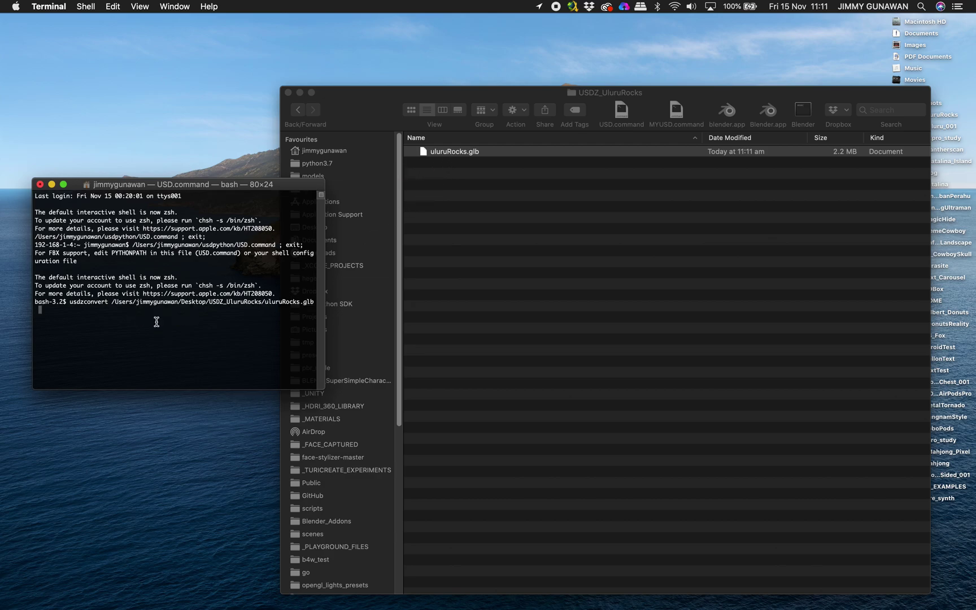
{"action": "key", "text": "Return"}
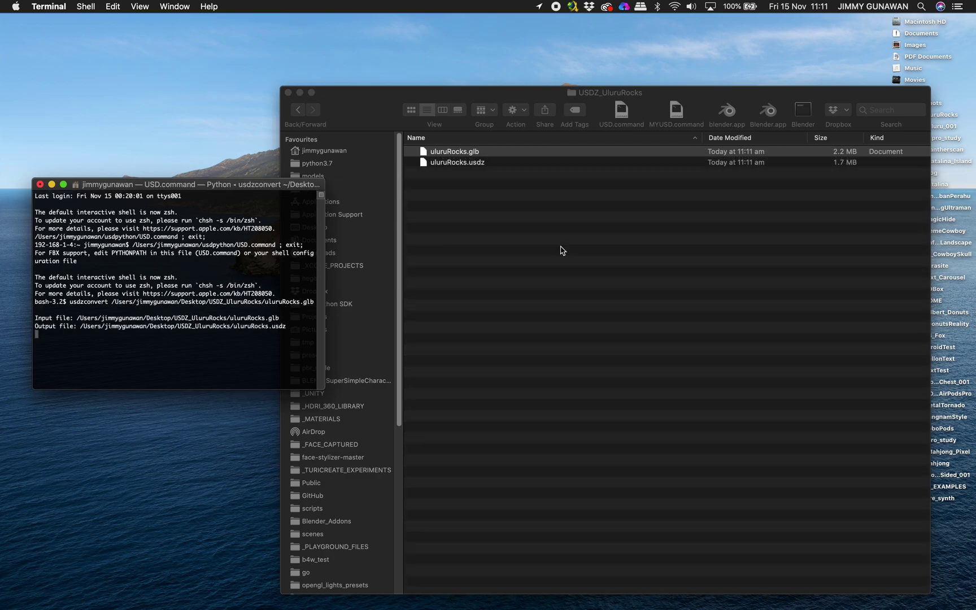
- Preview uluruRocks.usdz and inspect the model's geometry and material from another angle, closing the preview when done
{"action": "left_click", "coordinate": [582, 164]}
{"action": "left_click", "coordinate": [582, 164]}
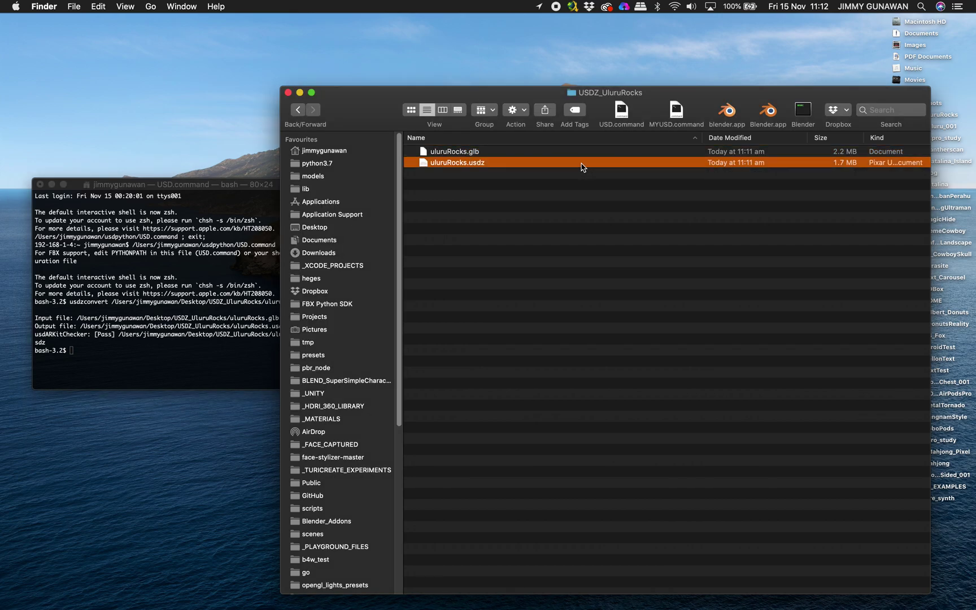
{"action": "key", "text": "space"}
{"action": "left_click_drag", "start_coordinate": [589, 202], "coordinate": [197, 179]}
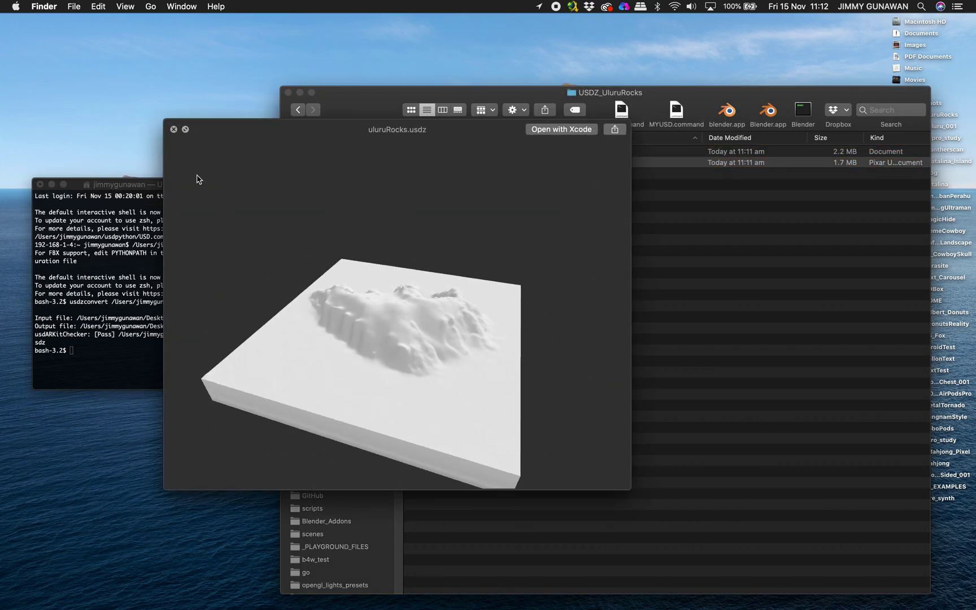
{"action": "left_click", "coordinate": [173, 130]}
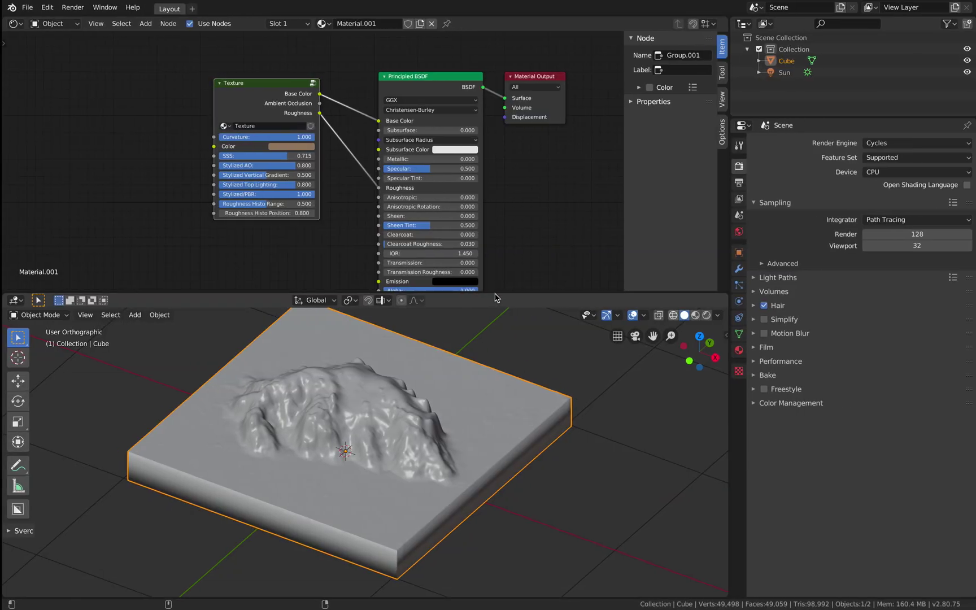
- Back in Blender, split the 3D viewport, make the new area an Image Editor and create a blank 1024 x 1024 px image
{"action": "left_click_drag", "start_coordinate": [724, 294], "coordinate": [417, 317]}
{"action": "left_click", "coordinate": [425, 300]}
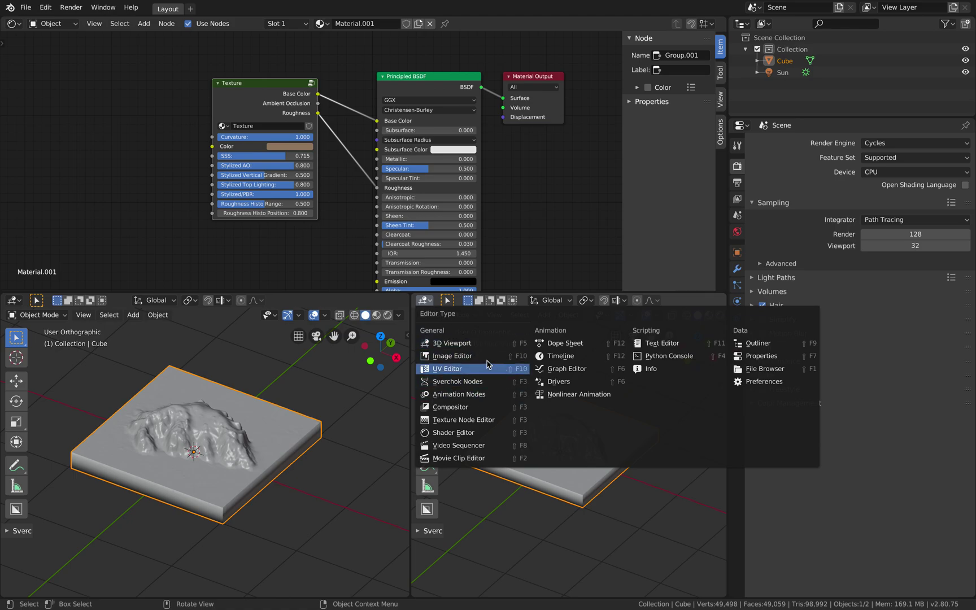
{"action": "left_click", "coordinate": [451, 356]}
{"action": "left_click", "coordinate": [577, 303]}
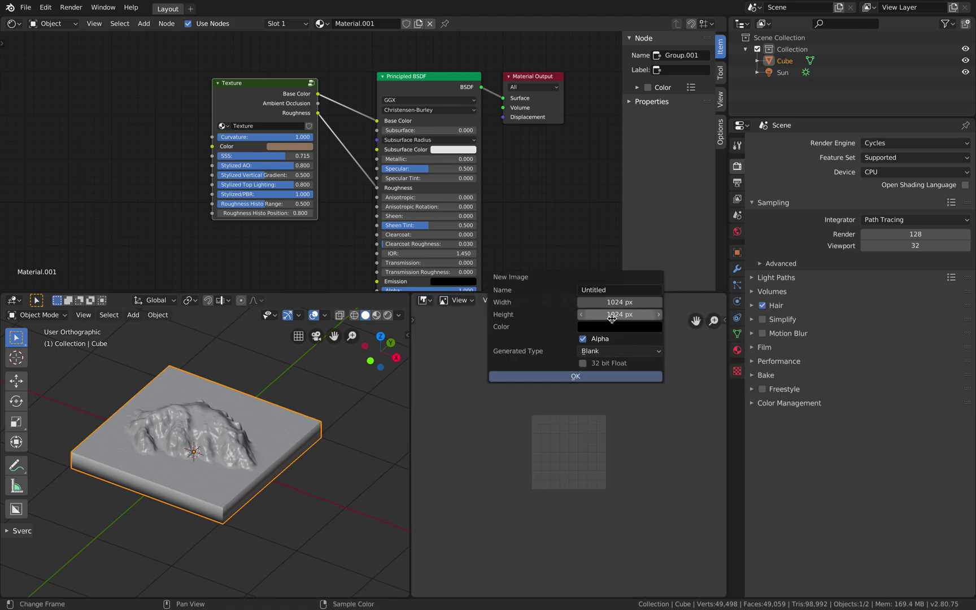
{"action": "left_click", "coordinate": [598, 377]}
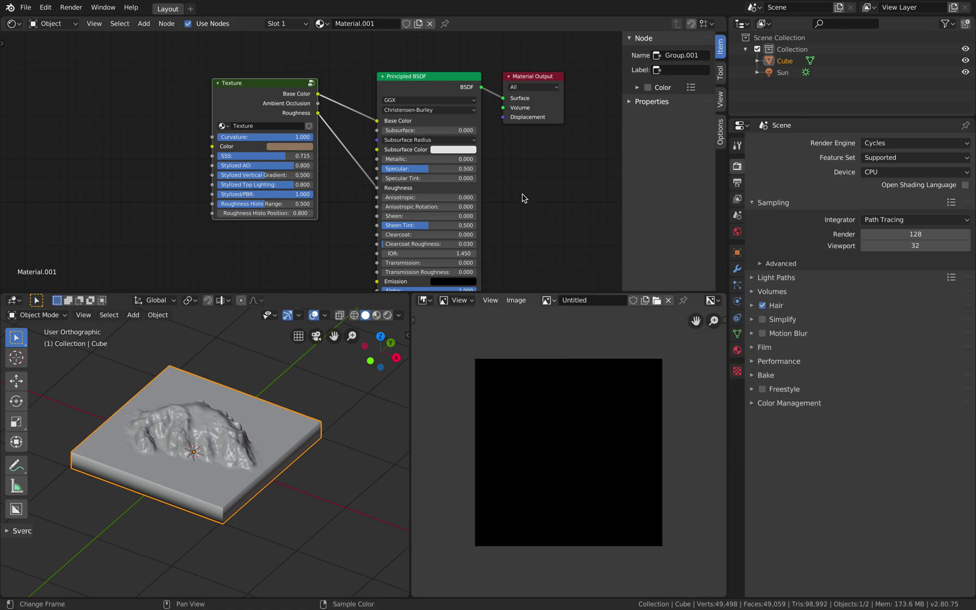
- Add an unconnected Image Texture node beside the Principled BSDF and assign the new Untitled image to it
{"action": "key", "text": "shift+a"}
{"action": "type", "text": "image"}
{"action": "key", "text": "Return"}
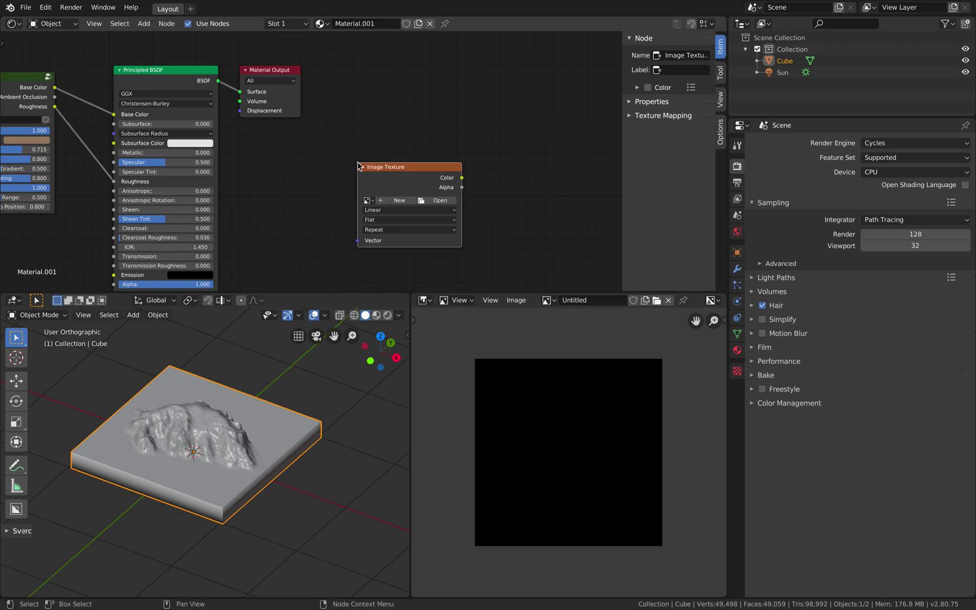
{"action": "left_click", "coordinate": [375, 202]}
{"action": "left_click", "coordinate": [381, 213]}
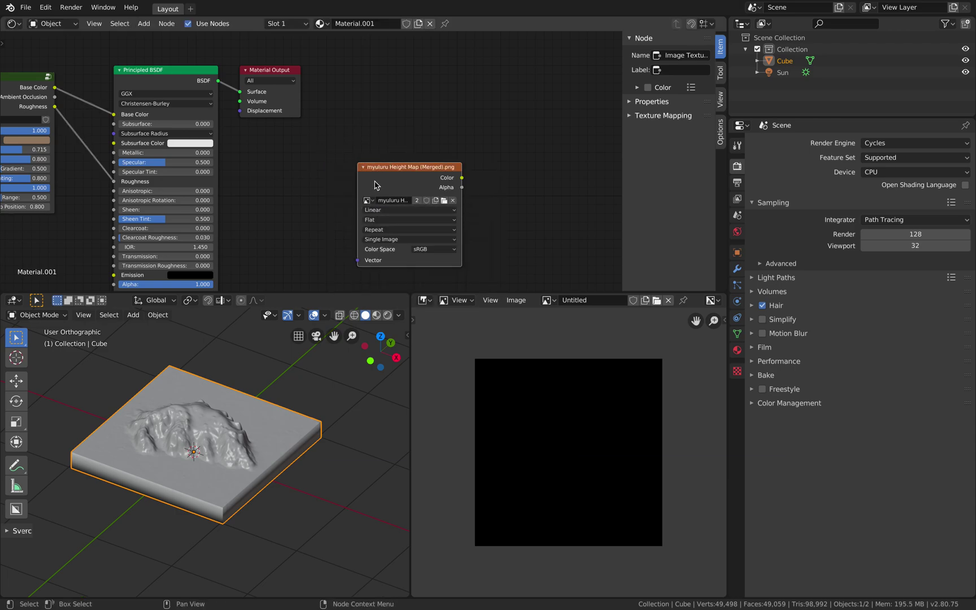
{"action": "left_click", "coordinate": [369, 200]}
{"action": "left_click", "coordinate": [386, 223]}
{"action": "left_click_drag", "start_coordinate": [396, 166], "coordinate": [347, 163]}
{"action": "middle_click_drag", "start_coordinate": [365, 180], "coordinate": [436, 159]}
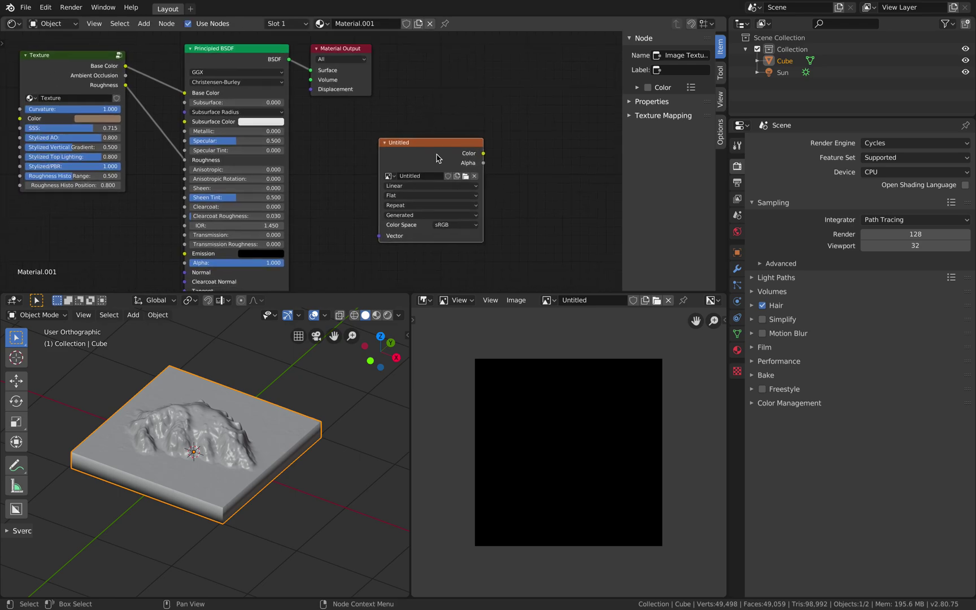
- Bake the terrain's Combined pass with direct and indirect lighting into the Untitled image
{"action": "scroll", "coordinate": [255, 429], "scroll_direction": "up", "scroll_amount": 2}
{"action": "middle_click_drag", "start_coordinate": [249, 401], "coordinate": [275, 403], "text": "shift"}
{"action": "left_click", "coordinate": [765, 375]}
{"action": "scroll", "coordinate": [924, 525], "scroll_direction": "down", "scroll_amount": 2}
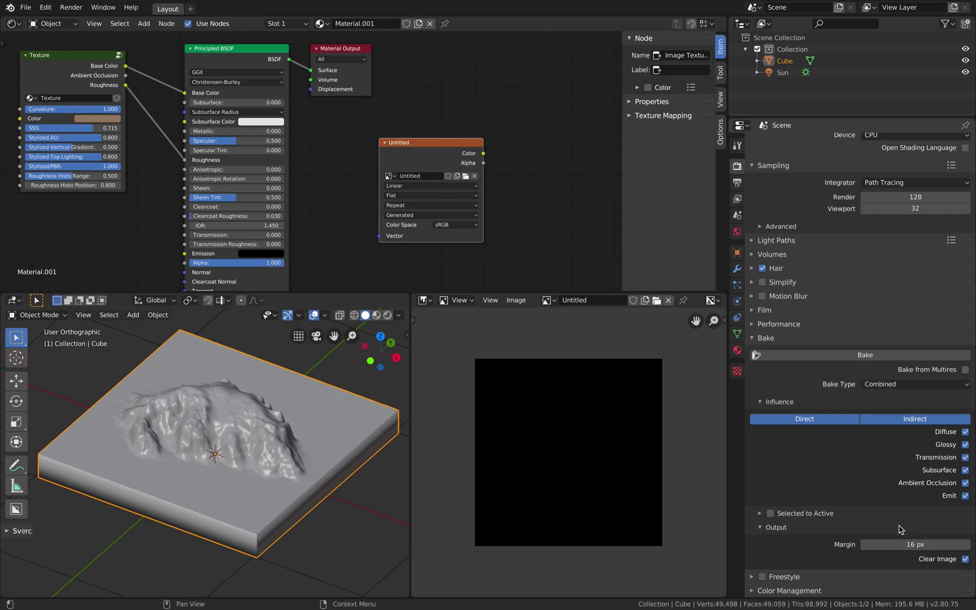
{"action": "left_click", "coordinate": [868, 356]}
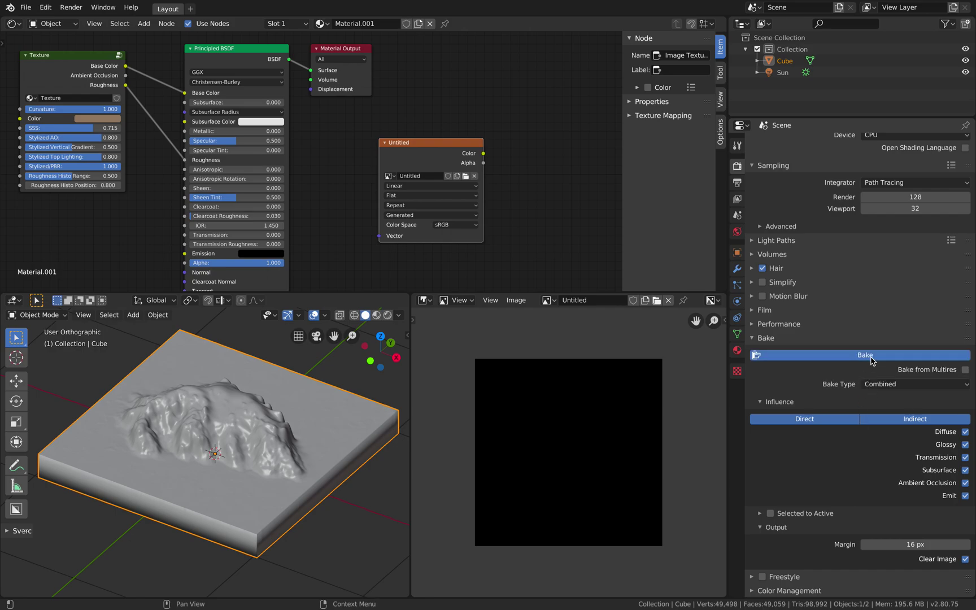
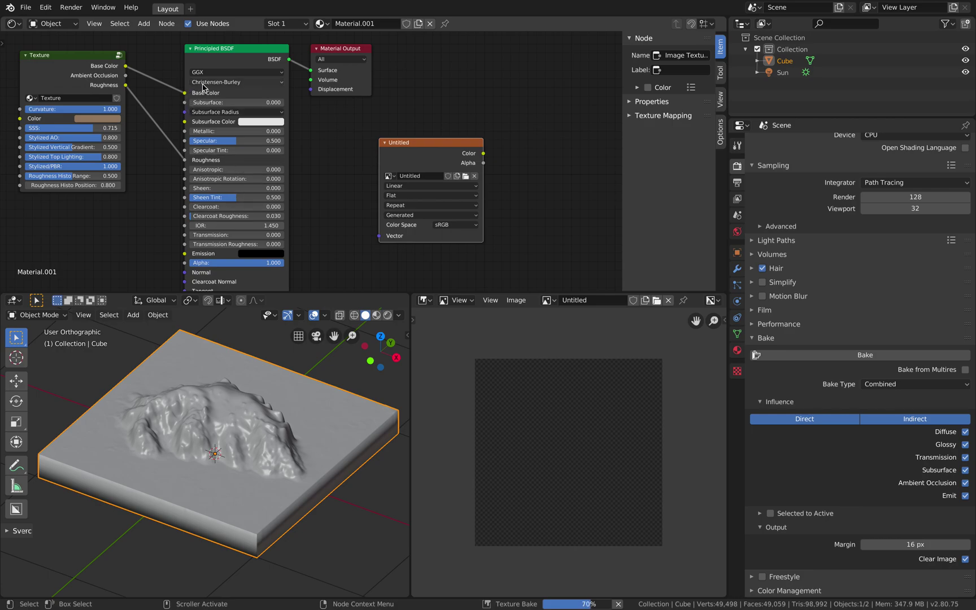
{"action": "key", "text": "Home"}
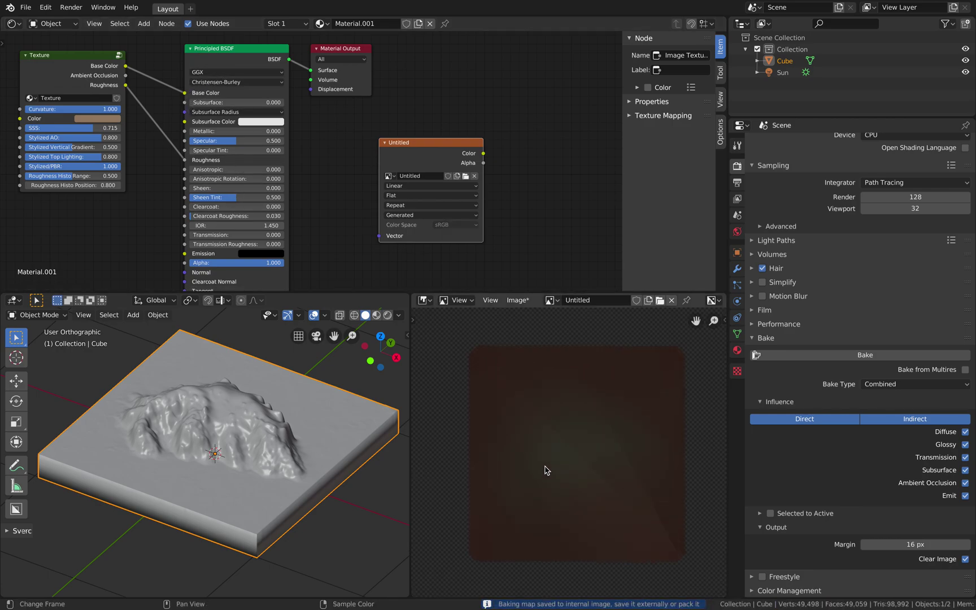
{"action": "scroll", "coordinate": [563, 478], "scroll_direction": "down", "scroll_amount": 3}
{"action": "middle_click_drag", "start_coordinate": [310, 446], "coordinate": [318, 442]}
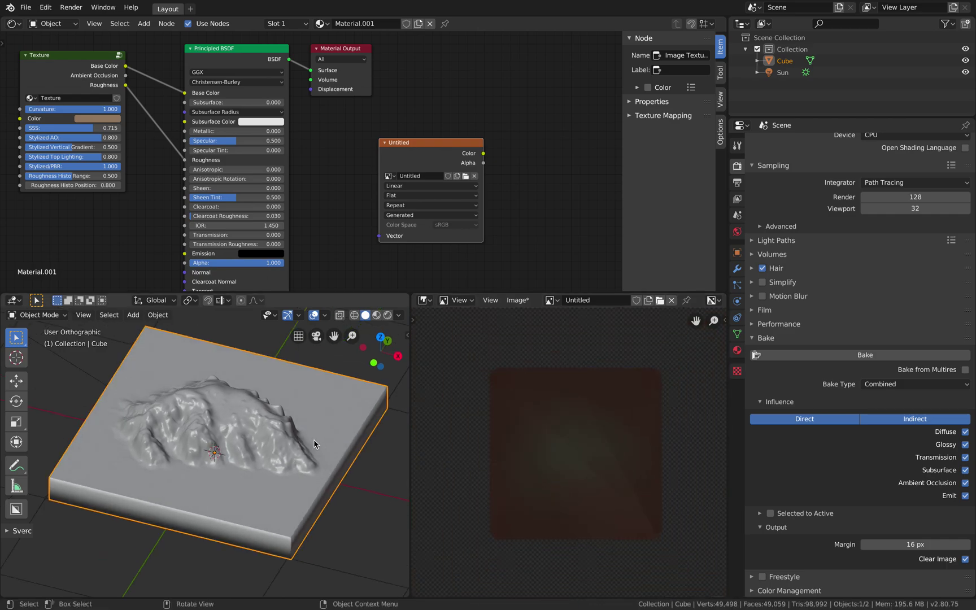
- Switch the terrain object from Object Mode to Edit Mode
{"action": "left_click", "coordinate": [26, 7]}
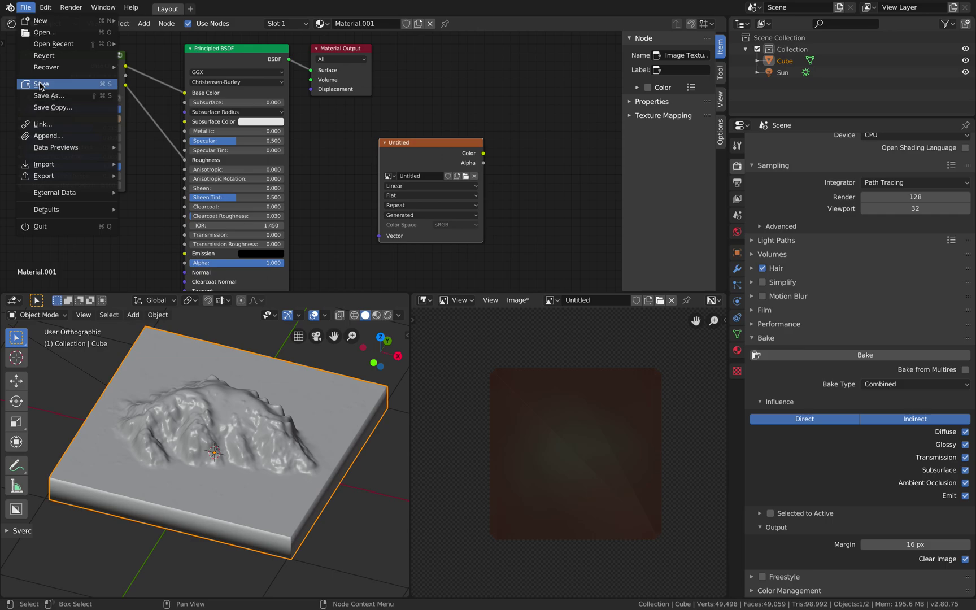
{"action": "left_click", "coordinate": [39, 86]}
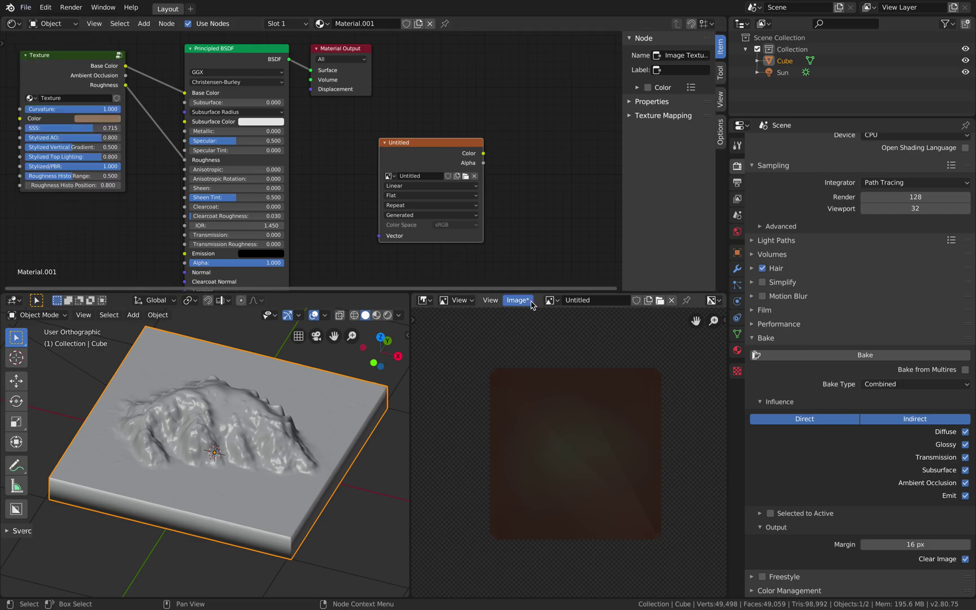
{"action": "middle_click_drag", "start_coordinate": [371, 396], "coordinate": [337, 418]}
{"action": "key", "text": "ctrl+Tab"}
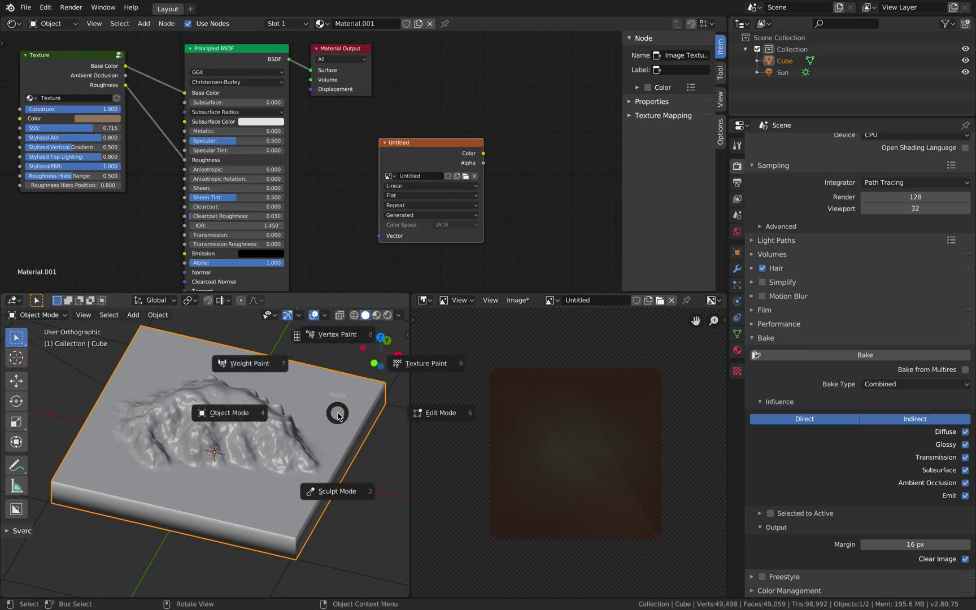
{"action": "left_click", "coordinate": [406, 417]}
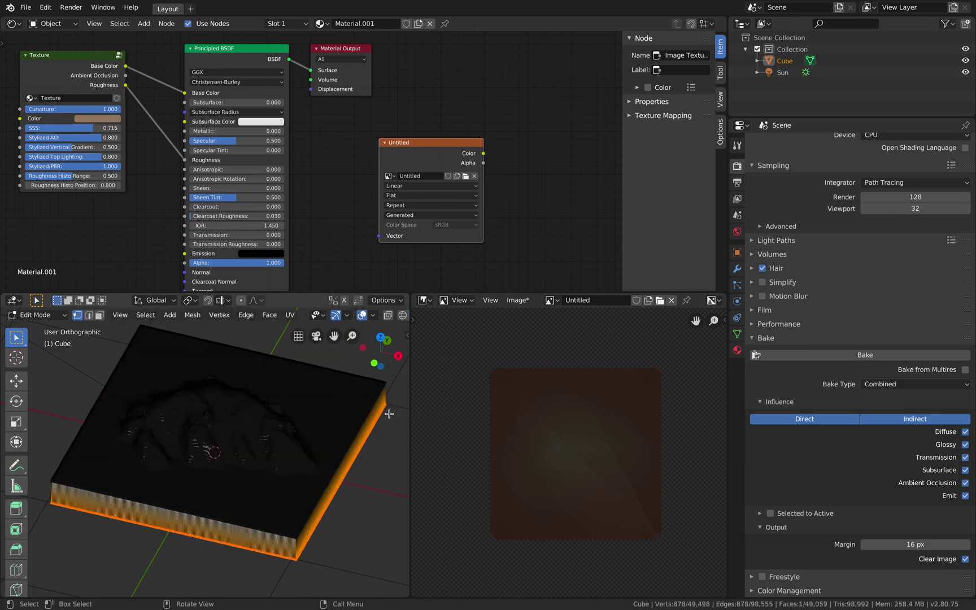
- Select the entire terrain mesh and align the 3D viewport to the top orthographic view
{"action": "scroll", "coordinate": [329, 415], "scroll_direction": "down", "scroll_amount": 5}
{"action": "key", "text": "a"}
{"action": "middle_click_drag", "start_coordinate": [317, 424], "coordinate": [297, 464]}
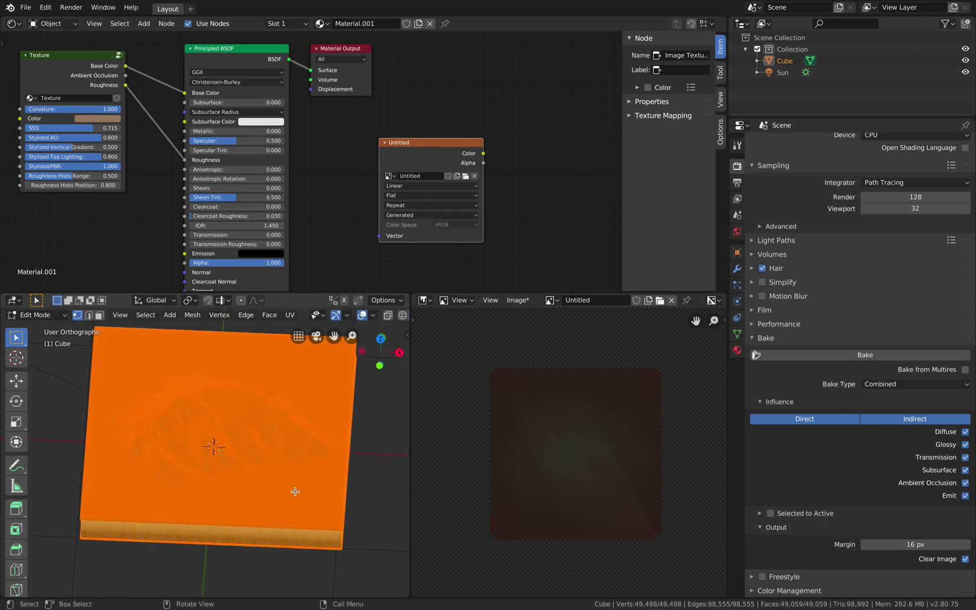
{"action": "left_click", "coordinate": [362, 351]}
{"action": "left_click", "coordinate": [379, 351]}
{"action": "left_click", "coordinate": [380, 333]}
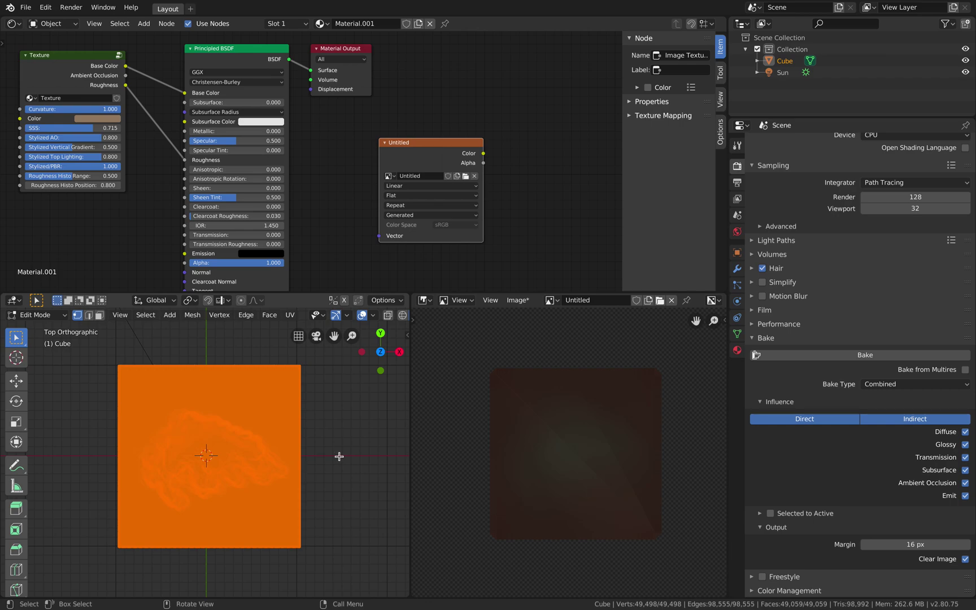
- Unwrap the selected terrain mesh with Project From View and enable Scale to Bounds
{"action": "key", "text": "F3"}
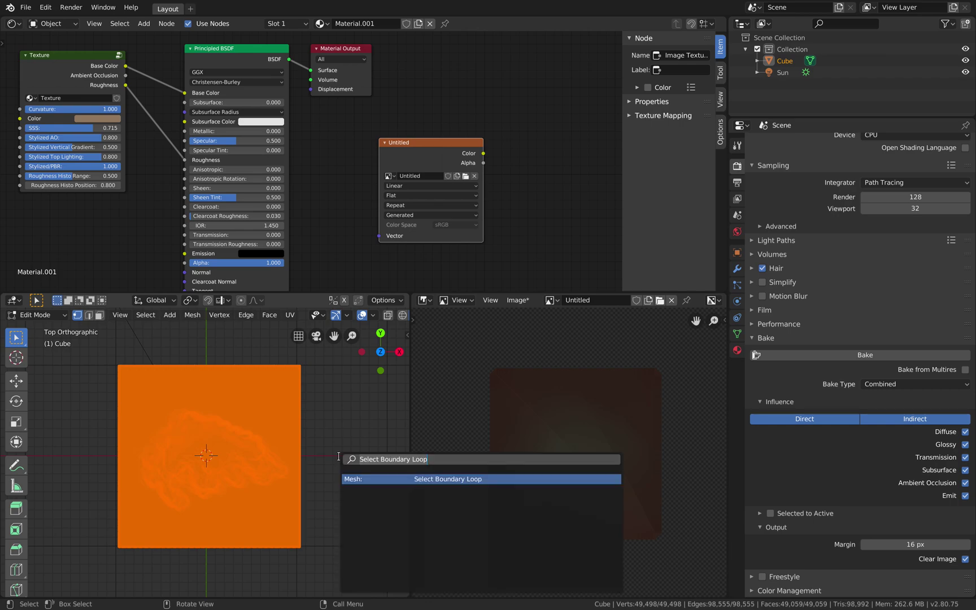
{"action": "type", "text": "uv p"}
{"action": "key", "text": "BackSpace"}
{"action": "key", "text": "BackSpace"}
{"action": "key", "text": "BackSpace"}
{"action": "key", "text": "BackSpace"}
{"action": "type", "text": "projec"}
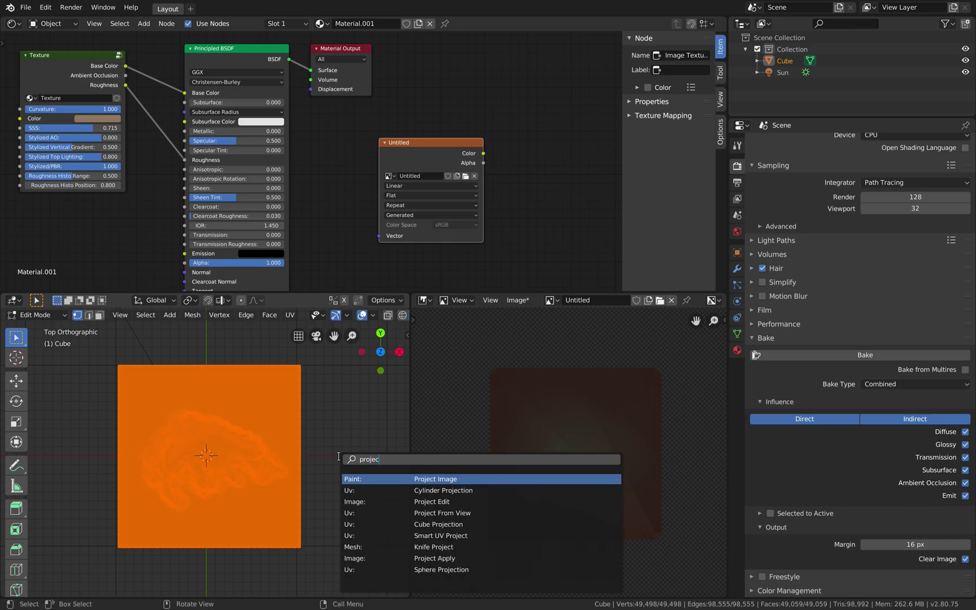
{"action": "key", "text": "Down"}
{"action": "key", "text": "Down"}
{"action": "key", "text": "Down"}
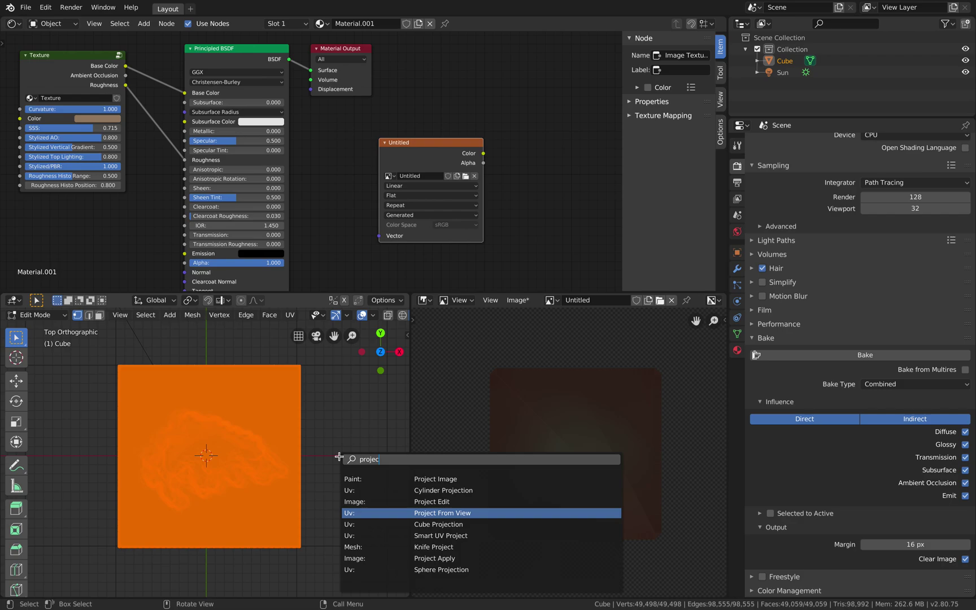
{"action": "key", "text": "Return"}
{"action": "left_click", "coordinate": [47, 588]}
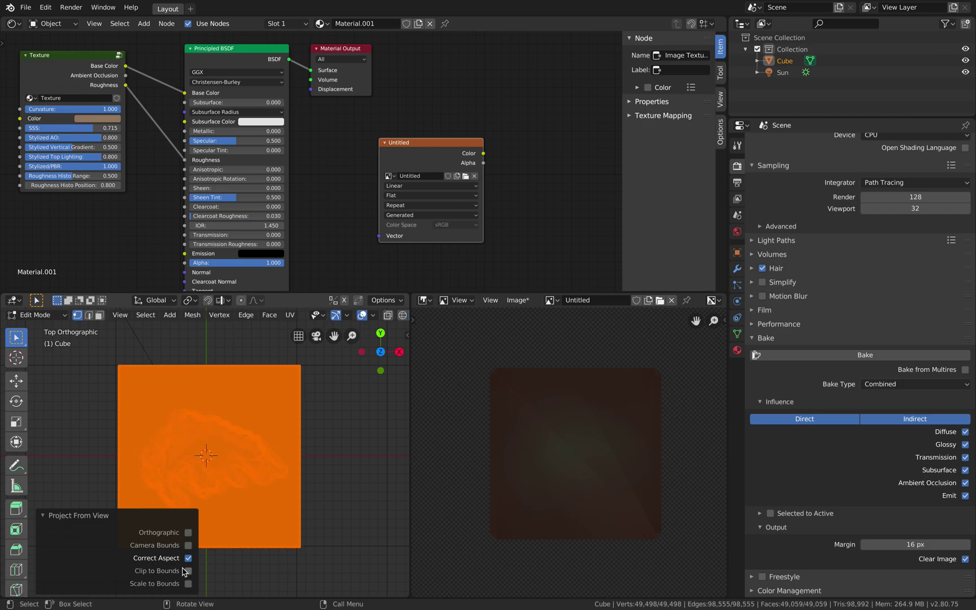
{"action": "left_click", "coordinate": [189, 583]}
- Change the Image Editor area to the UV Editor and inspect the projected UV layout over the image
{"action": "left_click", "coordinate": [424, 300]}
{"action": "left_click", "coordinate": [446, 368]}
{"action": "scroll", "coordinate": [553, 437], "scroll_direction": "up", "scroll_amount": 3}
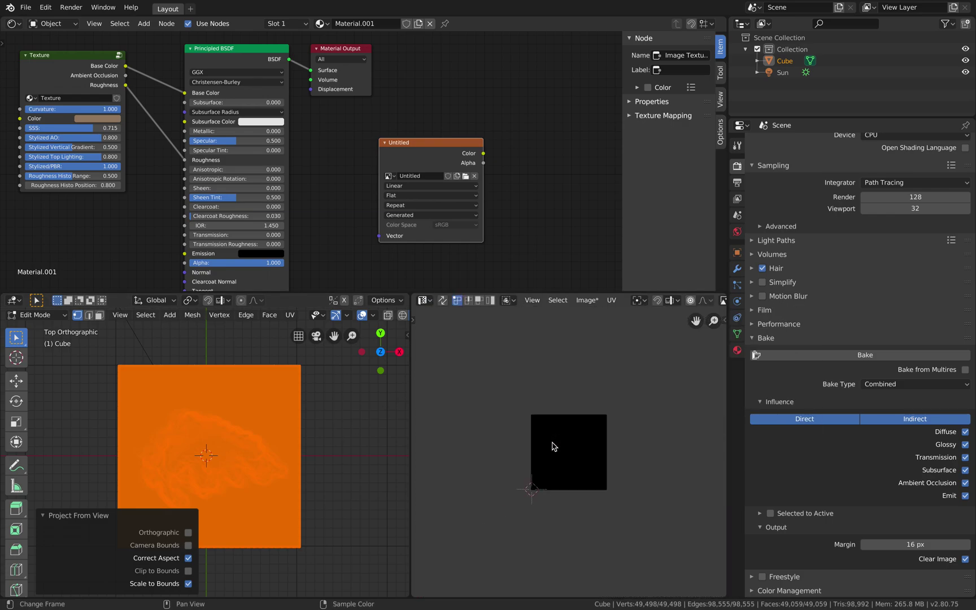
{"action": "scroll", "coordinate": [583, 429], "scroll_direction": "up", "scroll_amount": 10}
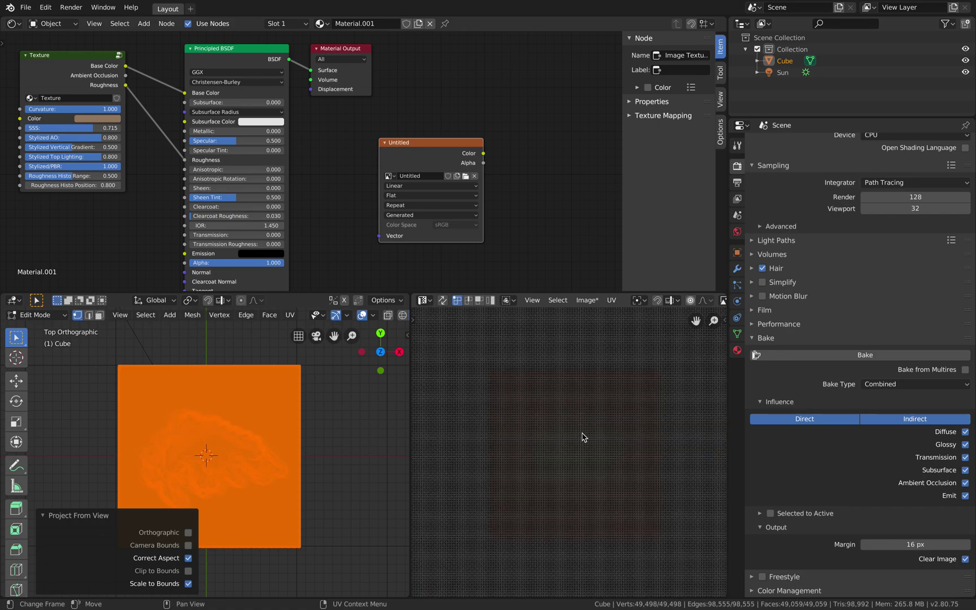
{"action": "scroll", "coordinate": [584, 433], "scroll_direction": "down", "scroll_amount": 10}
- Return the terrain to Object Mode and save the blend file
{"action": "key", "text": "ctrl+Tab"}
{"action": "left_click", "coordinate": [210, 408]}
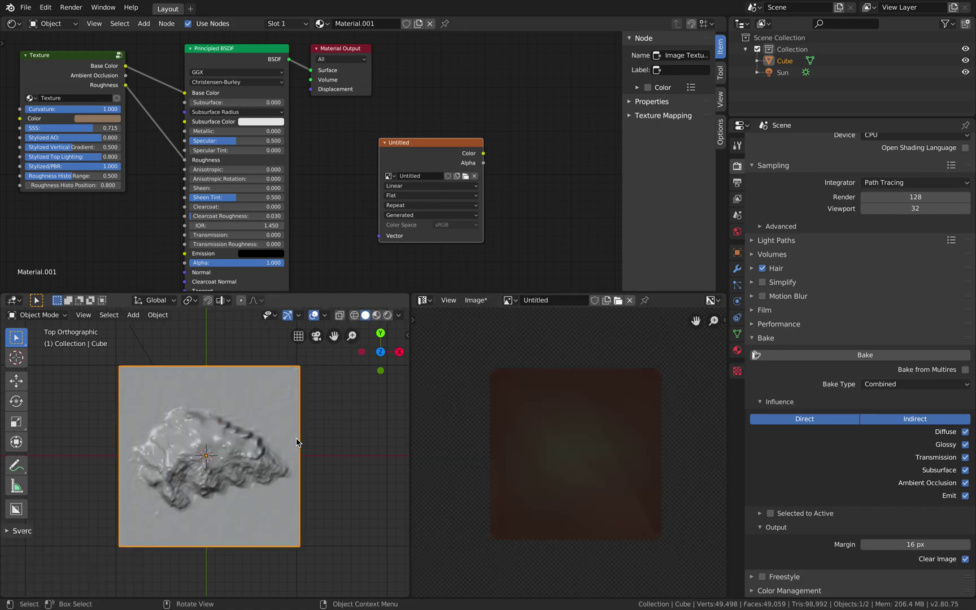
{"action": "middle_click_drag", "start_coordinate": [297, 439], "coordinate": [274, 418]}
{"action": "key", "text": "ctrl+s"}
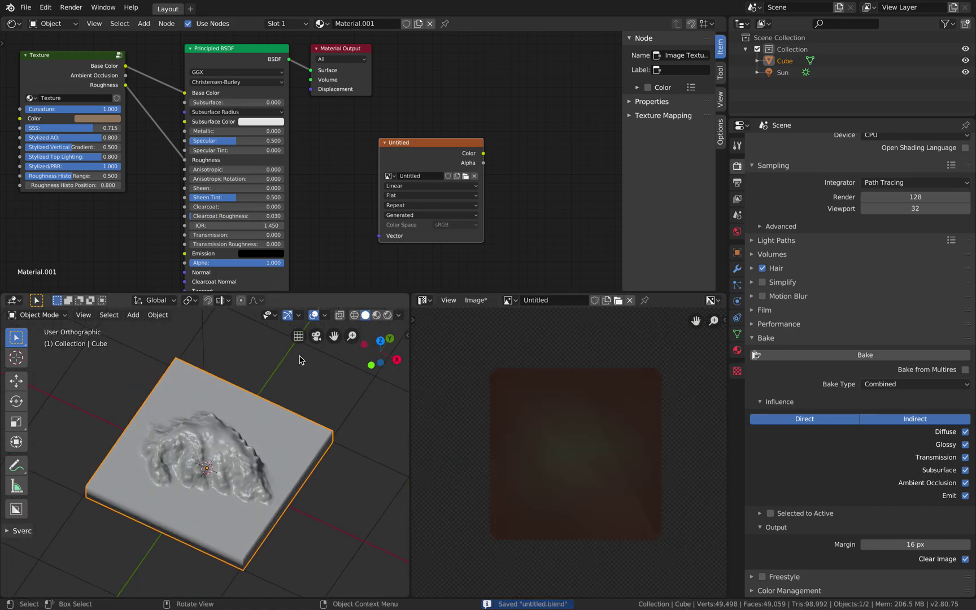
- Make the Untitled Image Texture node active and bake the terrain's Combined pass again with the new UV layout
{"action": "left_click_drag", "start_coordinate": [430, 168], "coordinate": [450, 165]}
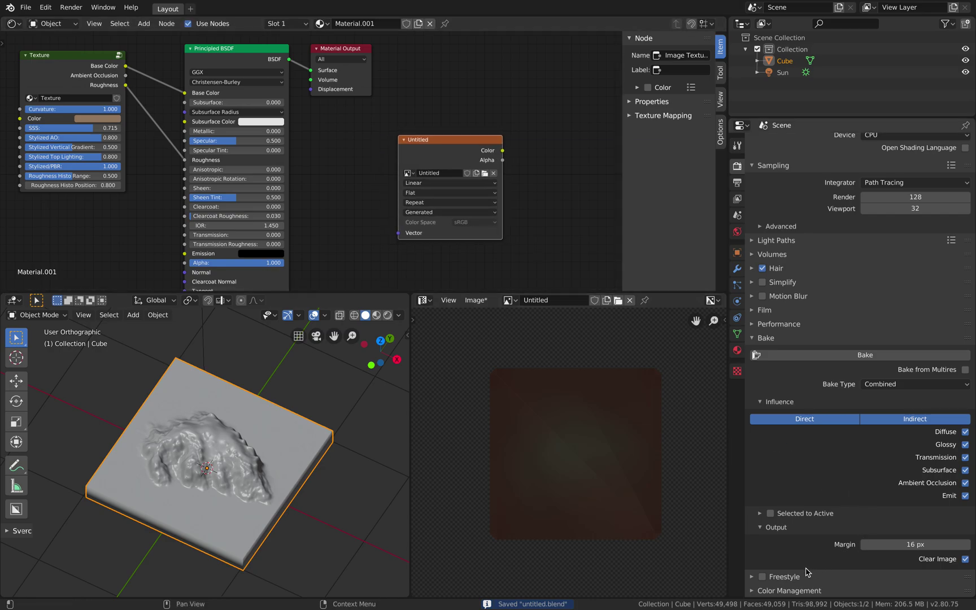
{"action": "left_click", "coordinate": [828, 355]}
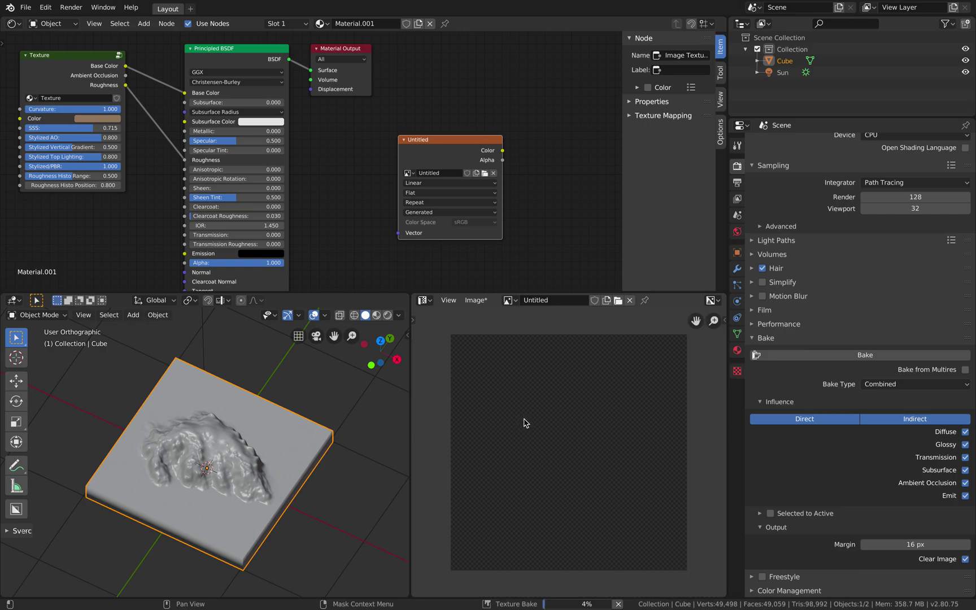
{"action": "middle_click_drag", "start_coordinate": [221, 410], "coordinate": [218, 394]}
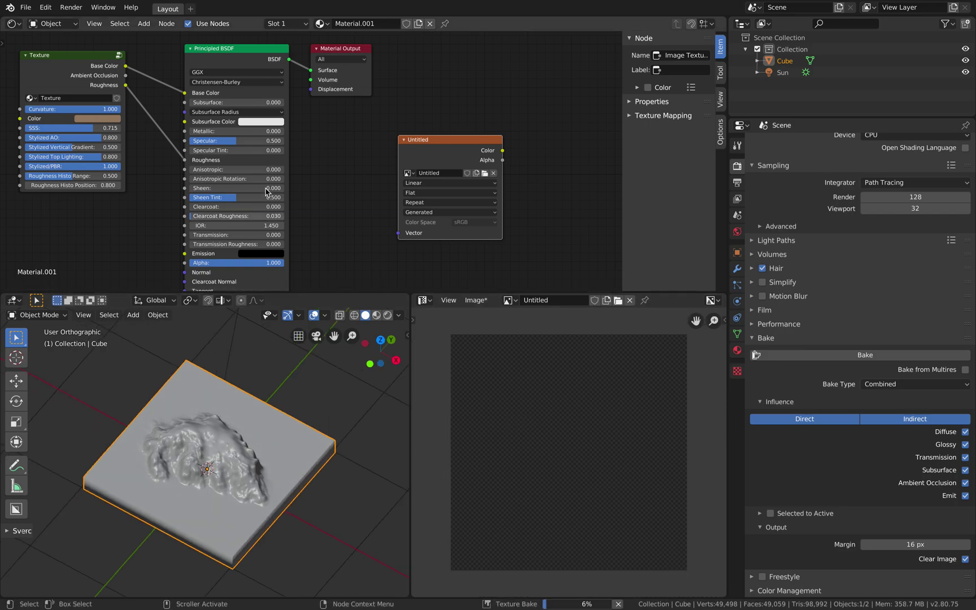
- Spread out the Texture group node and the Principled BSDF node in the material's node tree
{"action": "middle_click_drag", "start_coordinate": [186, 90], "coordinate": [229, 84]}
{"action": "left_click_drag", "start_coordinate": [118, 49], "coordinate": [104, 55]}
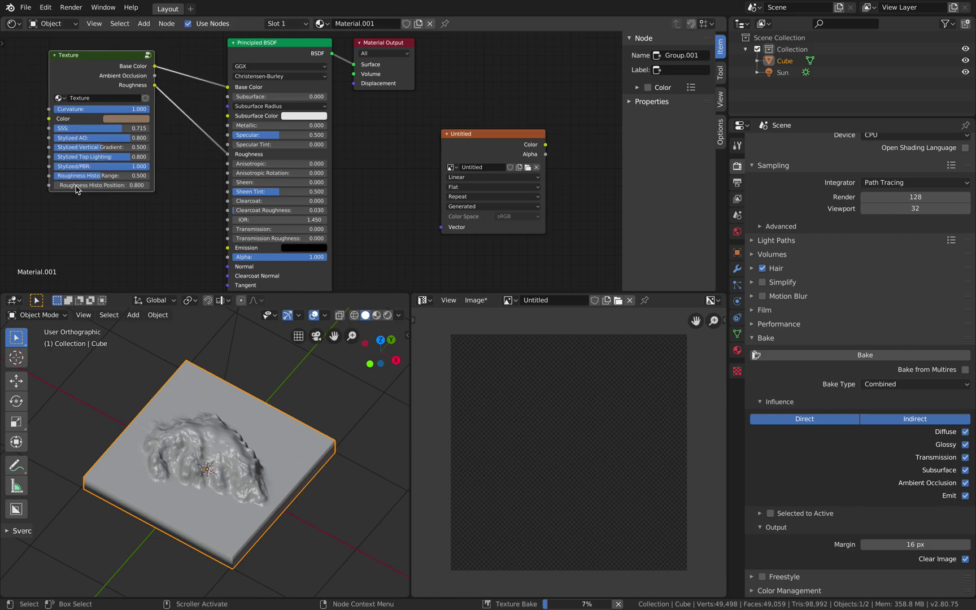
{"action": "left_click_drag", "start_coordinate": [113, 54], "coordinate": [100, 75]}
{"action": "left_click", "coordinate": [251, 52]}
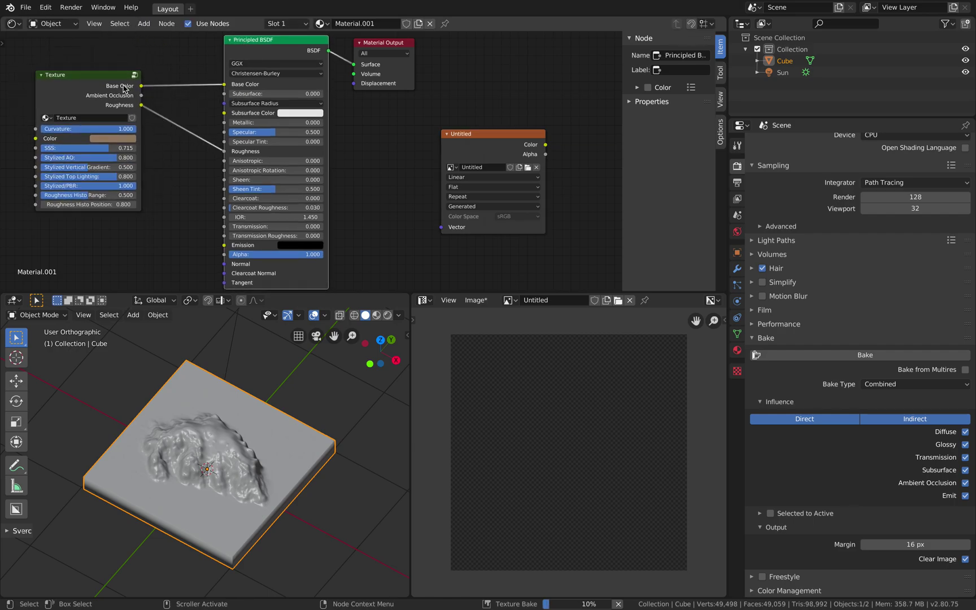
{"action": "scroll", "coordinate": [136, 96], "scroll_direction": "down", "scroll_amount": 1}
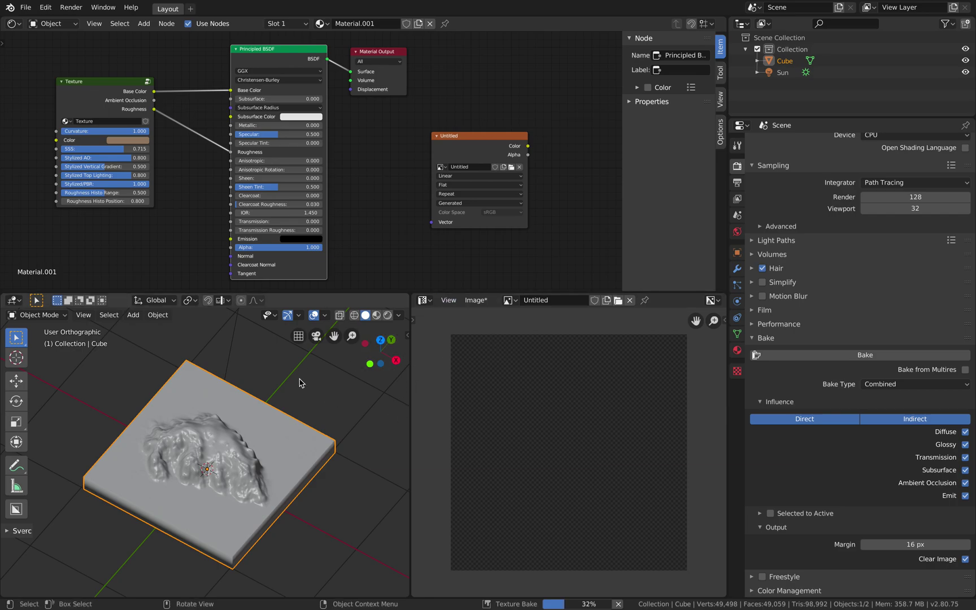
{"action": "scroll", "coordinate": [255, 419], "scroll_direction": "up", "scroll_amount": 3}
{"action": "scroll", "coordinate": [255, 420], "scroll_direction": "up", "scroll_amount": 3}
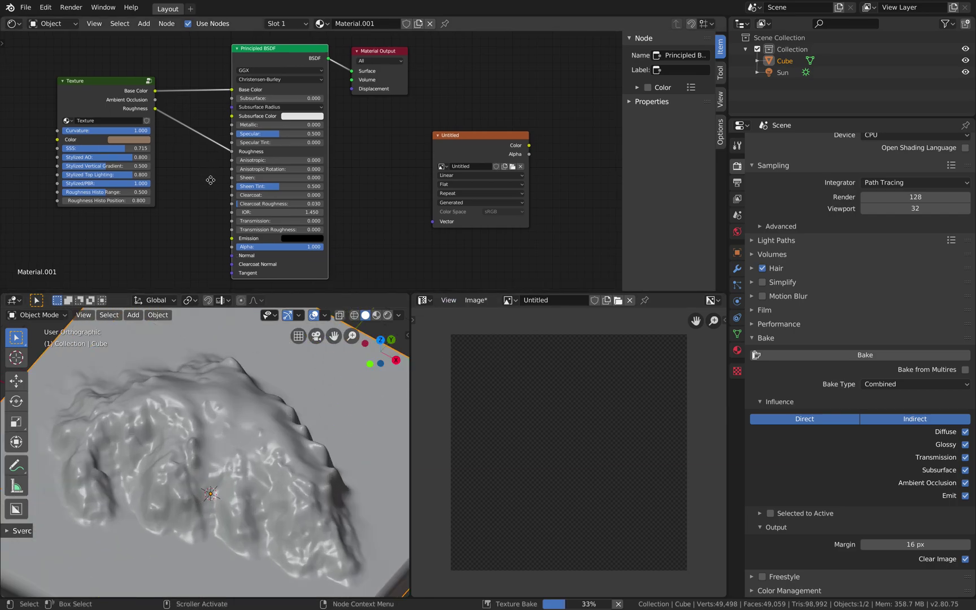
{"action": "middle_click_drag", "start_coordinate": [202, 174], "coordinate": [213, 169]}
{"action": "scroll", "coordinate": [322, 394], "scroll_direction": "down", "scroll_amount": 5}
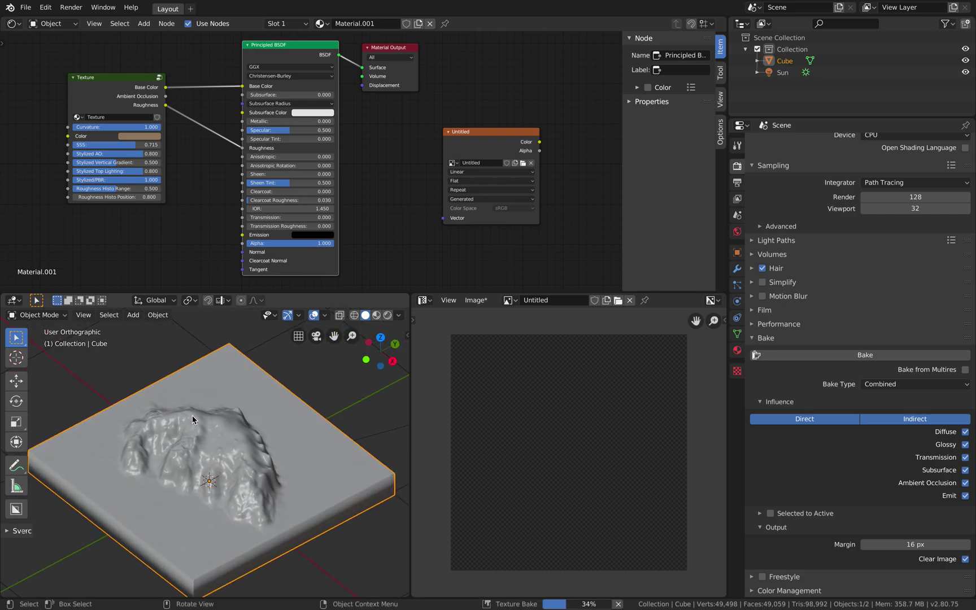
{"action": "scroll", "coordinate": [236, 418], "scroll_direction": "down", "scroll_amount": 3}
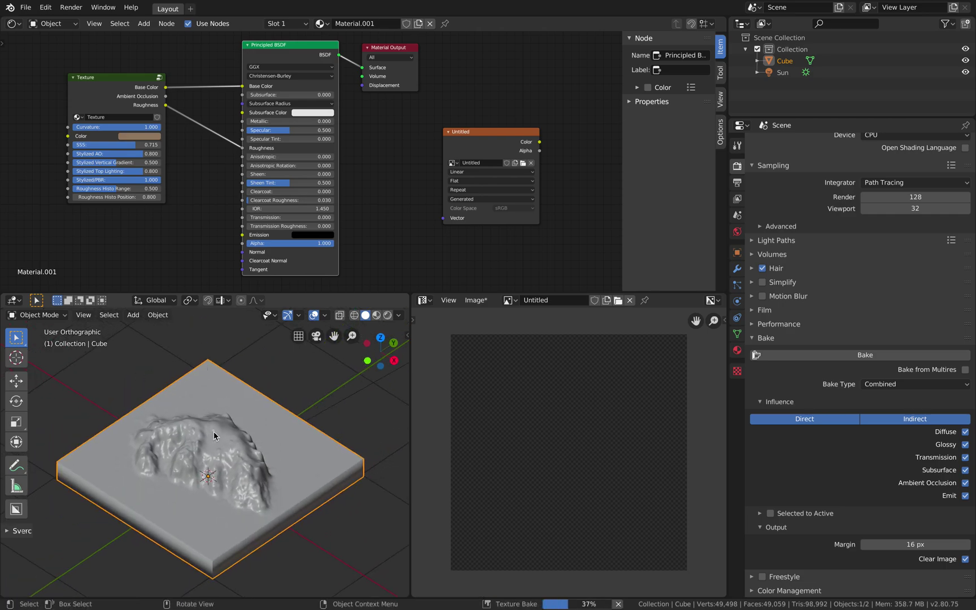
{"action": "key", "text": "ctrl+Left"}
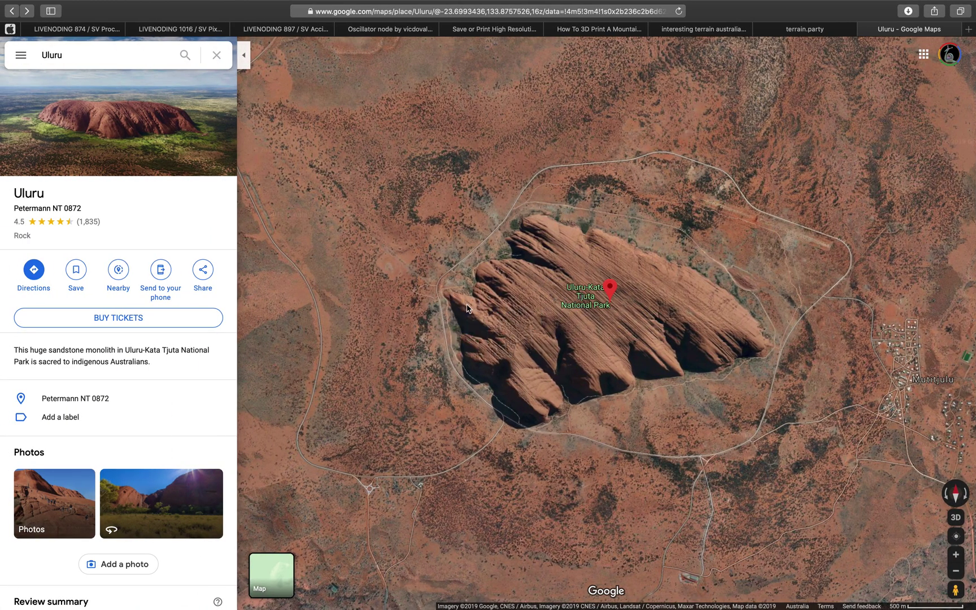
{"action": "key", "text": "ctrl+Left"}
{"action": "key", "text": "ctrl+Right"}
{"action": "key", "text": "ctrl+Right"}
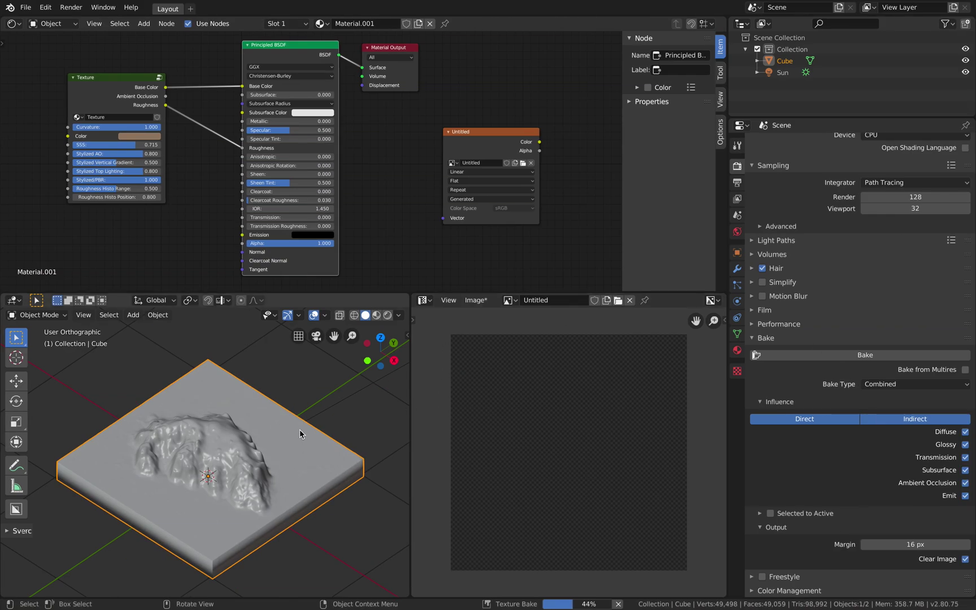
{"action": "key", "text": "ctrl+Left"}
{"action": "key", "text": "ctrl+Right"}
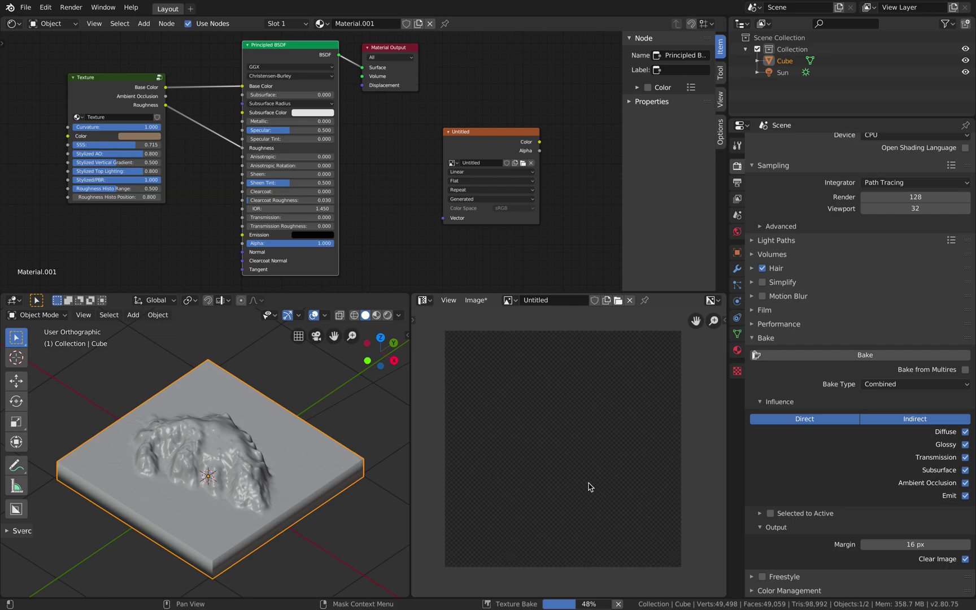
{"action": "middle_click_drag", "start_coordinate": [331, 511], "coordinate": [326, 506]}
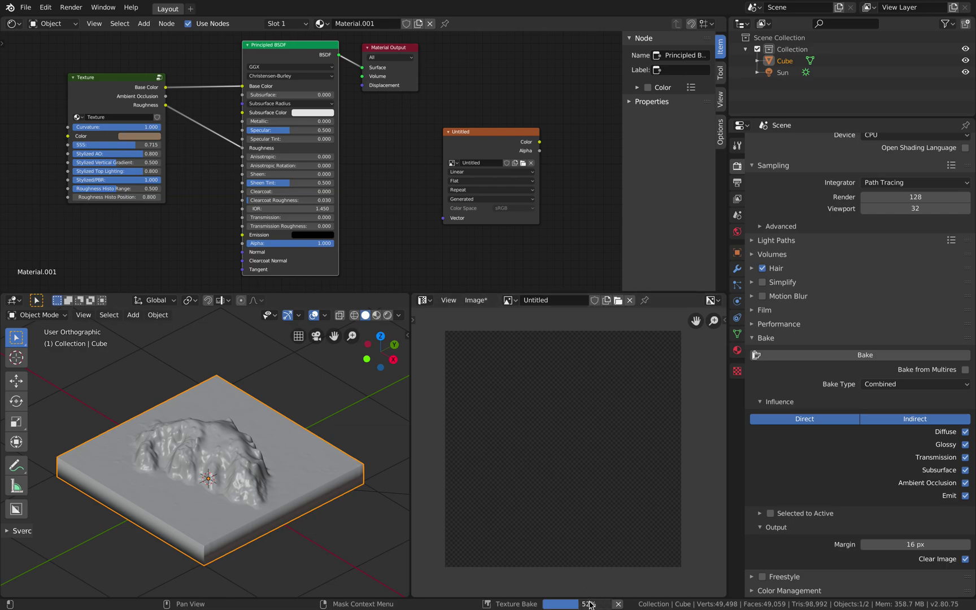
{"action": "mouse_move", "coordinate": [302, 444]}
{"action": "middle_mouse_down"}
{"action": "mouse_move", "coordinate": [275, 442]}
{"action": "mouse_move", "coordinate": [267, 392]}
{"action": "mouse_move", "coordinate": [305, 403]}
{"action": "mouse_move", "coordinate": [283, 429]}
{"action": "mouse_move", "coordinate": [326, 433]}
{"action": "mouse_move", "coordinate": [333, 409]}
{"action": "mouse_move", "coordinate": [315, 384]}
{"action": "mouse_move", "coordinate": [284, 393]}
{"action": "mouse_move", "coordinate": [252, 427]}
{"action": "mouse_move", "coordinate": [169, 452]}
{"action": "mouse_move", "coordinate": [204, 486]}
{"action": "mouse_move", "coordinate": [300, 471]}
{"action": "mouse_move", "coordinate": [305, 453]}
{"action": "middle_mouse_up"}
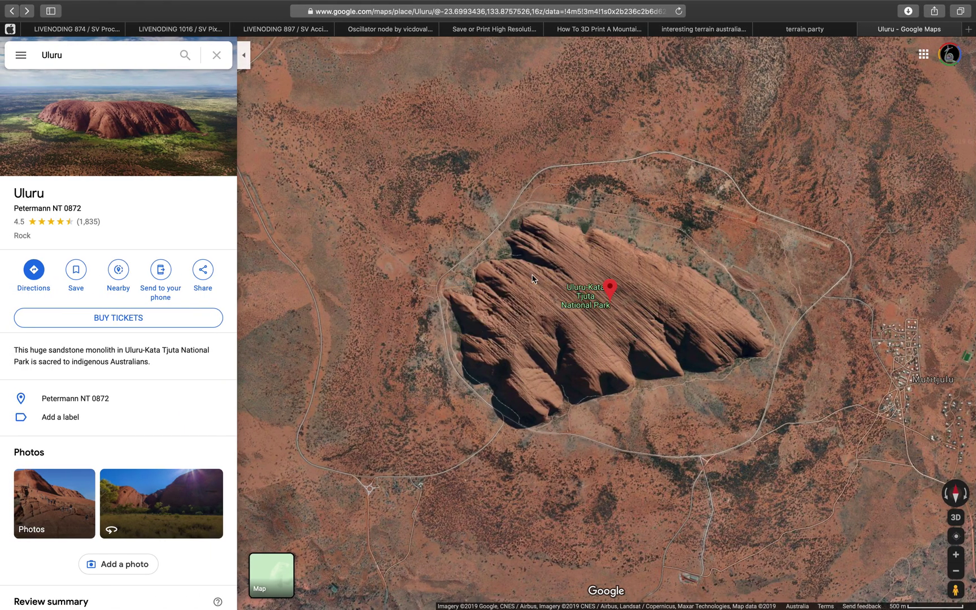
- In the browser, look through the "interesting terrain australia" image results for other landforms to model
{"action": "left_click", "coordinate": [797, 31]}
{"action": "left_click", "coordinate": [726, 31]}
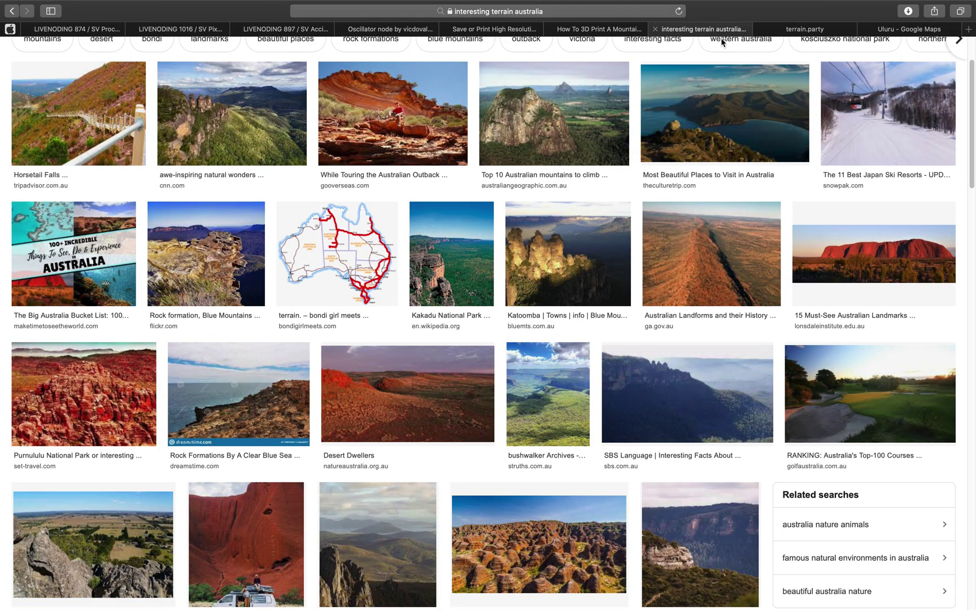
{"action": "scroll", "coordinate": [624, 214], "scroll_direction": "up", "scroll_amount": 3}
{"action": "scroll", "coordinate": [226, 404], "scroll_direction": "down", "scroll_amount": 4}
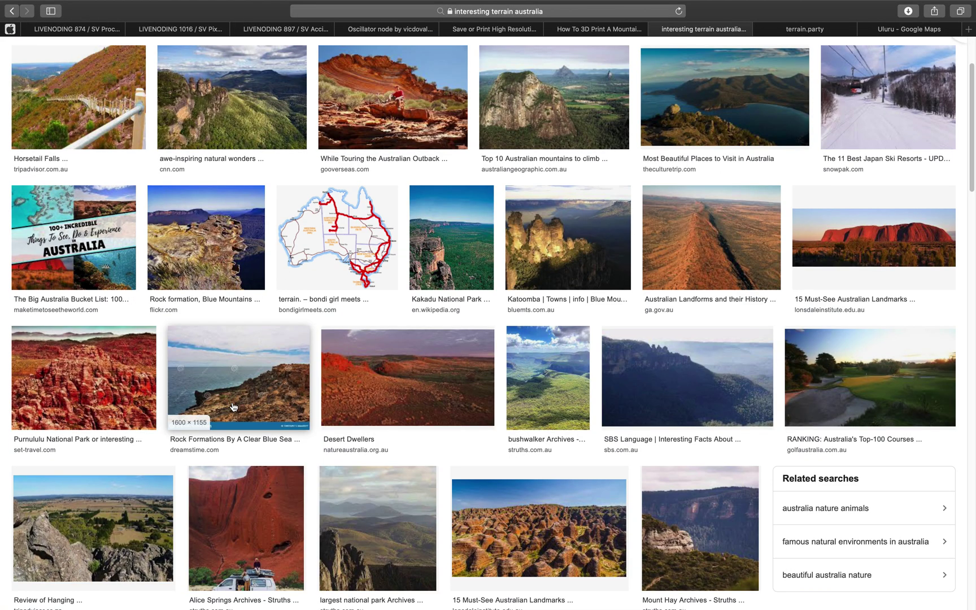
{"action": "scroll", "coordinate": [237, 404], "scroll_direction": "down", "scroll_amount": 6}
{"action": "scroll", "coordinate": [417, 372], "scroll_direction": "up", "scroll_amount": 4}
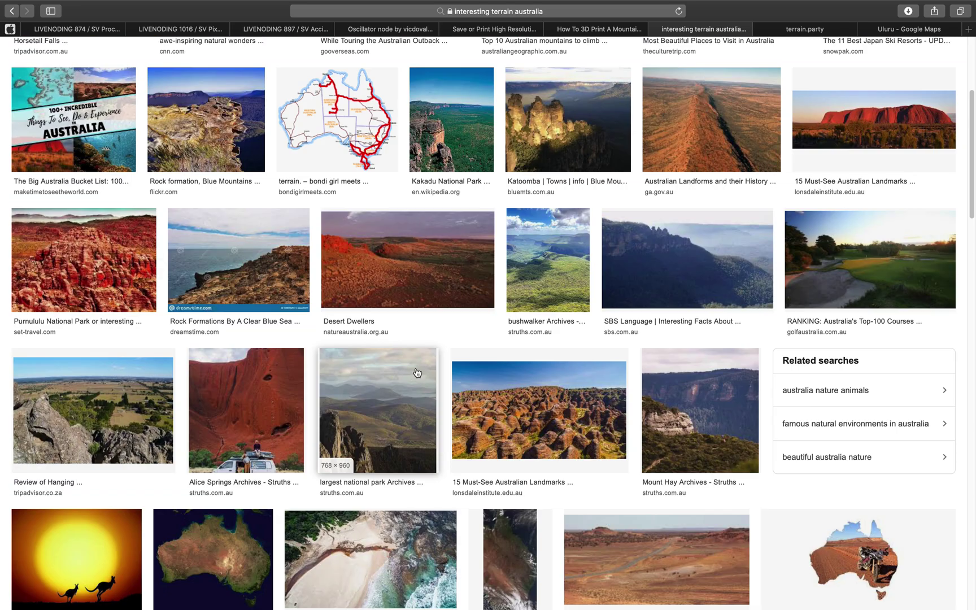
{"action": "scroll", "coordinate": [565, 271], "scroll_direction": "up", "scroll_amount": 1}
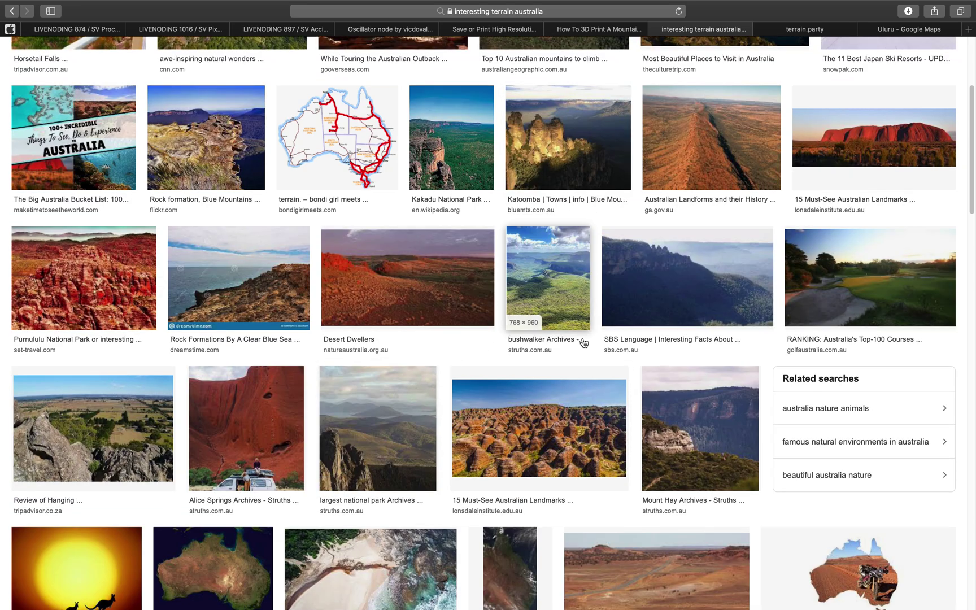
{"action": "scroll", "coordinate": [583, 342], "scroll_direction": "down", "scroll_amount": 3}
{"action": "scroll", "coordinate": [553, 357], "scroll_direction": "down", "scroll_amount": 5}
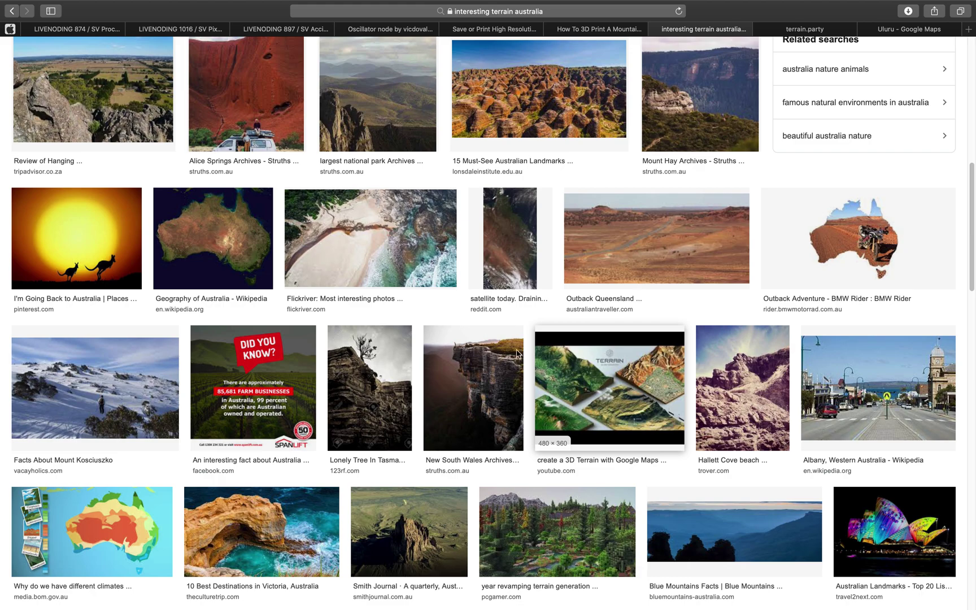
{"action": "scroll", "coordinate": [520, 353], "scroll_direction": "down", "scroll_amount": 5}
{"action": "scroll", "coordinate": [284, 369], "scroll_direction": "up", "scroll_amount": 1}
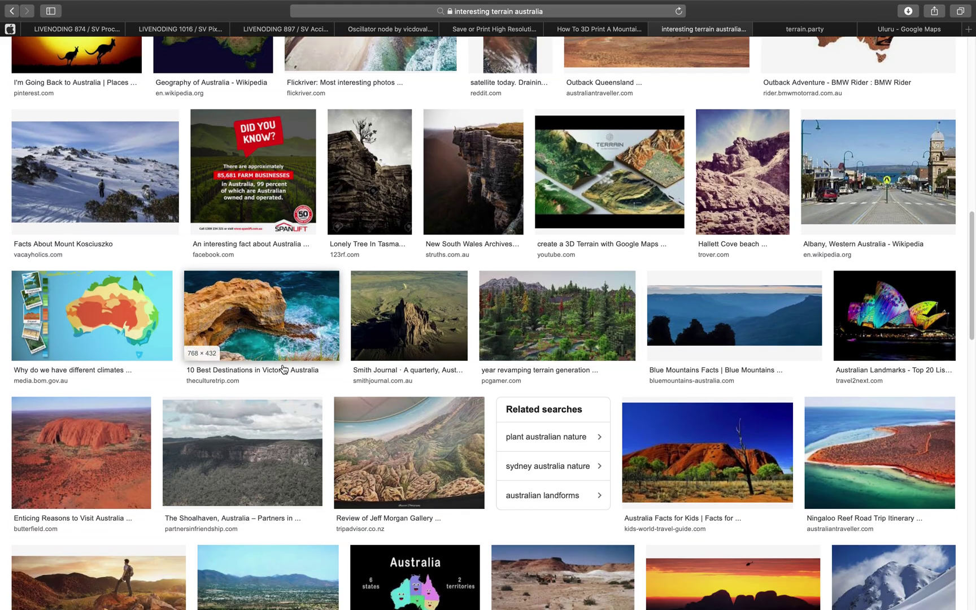
{"action": "scroll", "coordinate": [280, 314], "scroll_direction": "down", "scroll_amount": 1}
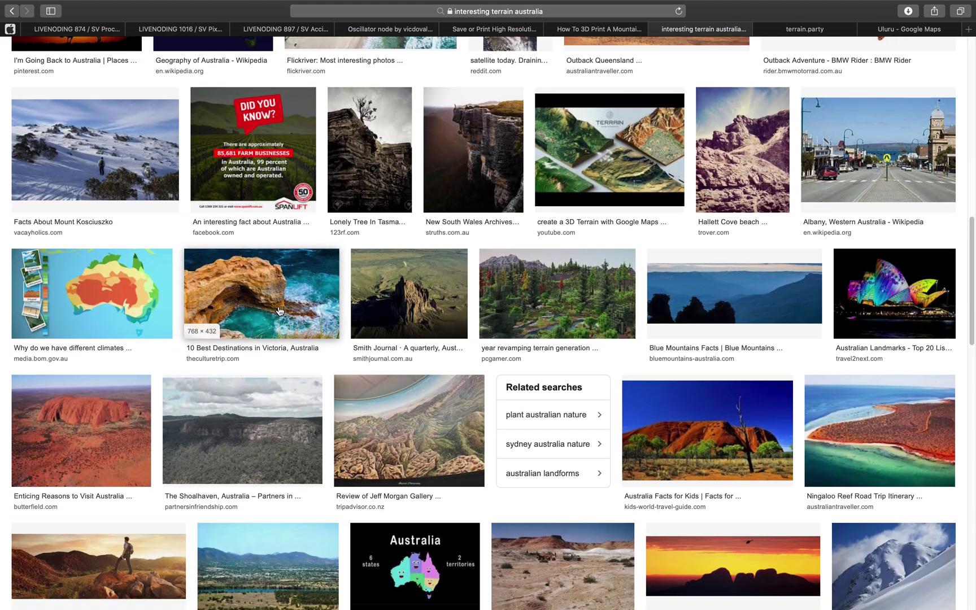
{"action": "scroll", "coordinate": [314, 310], "scroll_direction": "down", "scroll_amount": 2}
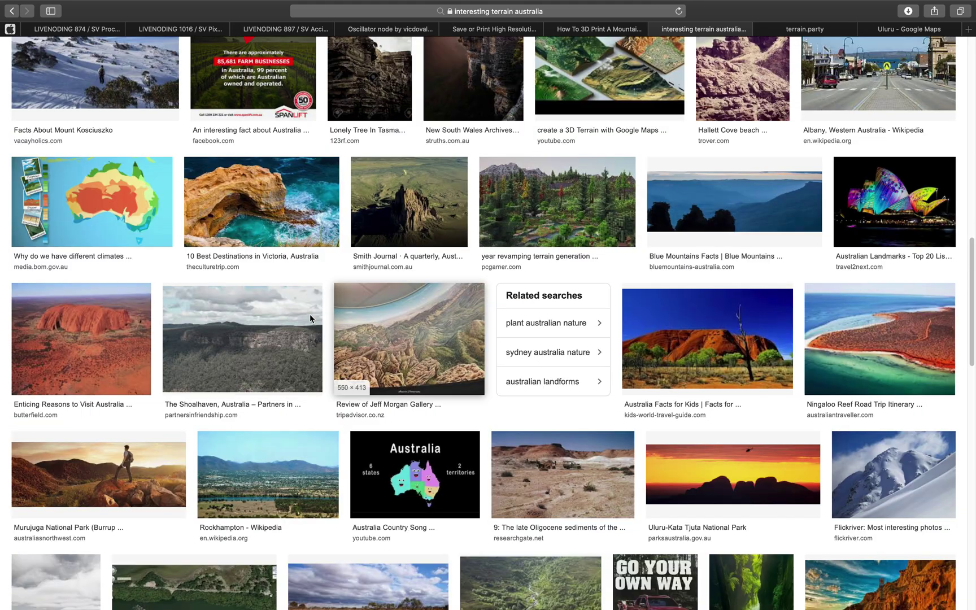
{"action": "scroll", "coordinate": [524, 372], "scroll_direction": "down", "scroll_amount": 15}
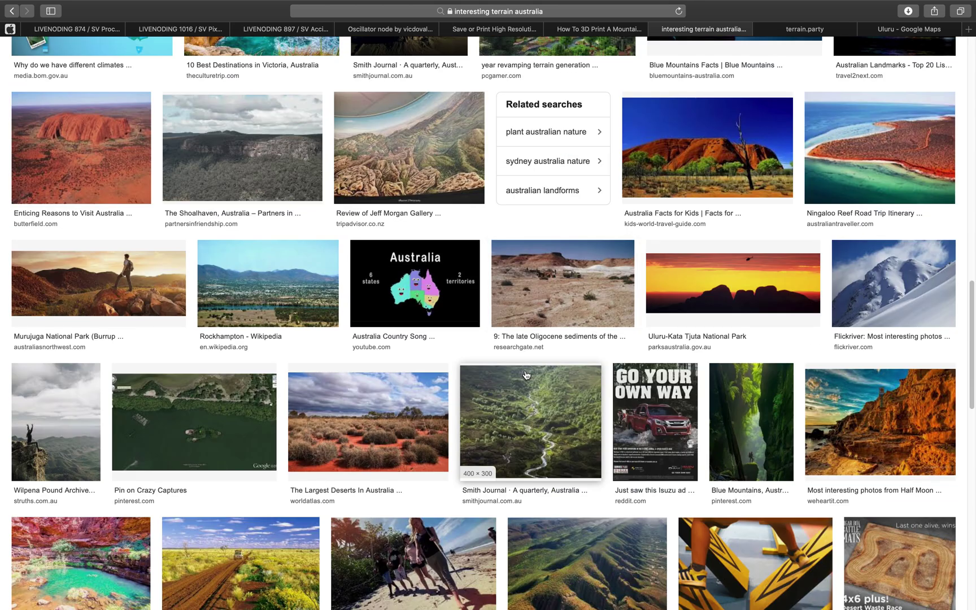
{"action": "scroll", "coordinate": [533, 391], "scroll_direction": "down", "scroll_amount": 4}
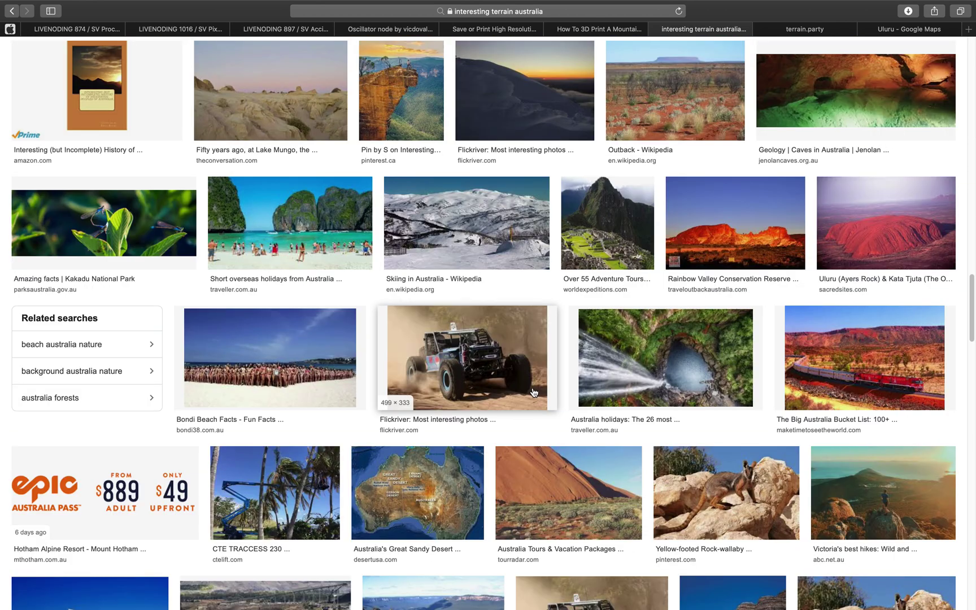
{"action": "scroll", "coordinate": [532, 391], "scroll_direction": "up", "scroll_amount": 7}
{"action": "scroll", "coordinate": [452, 389], "scroll_direction": "down", "scroll_amount": 4}
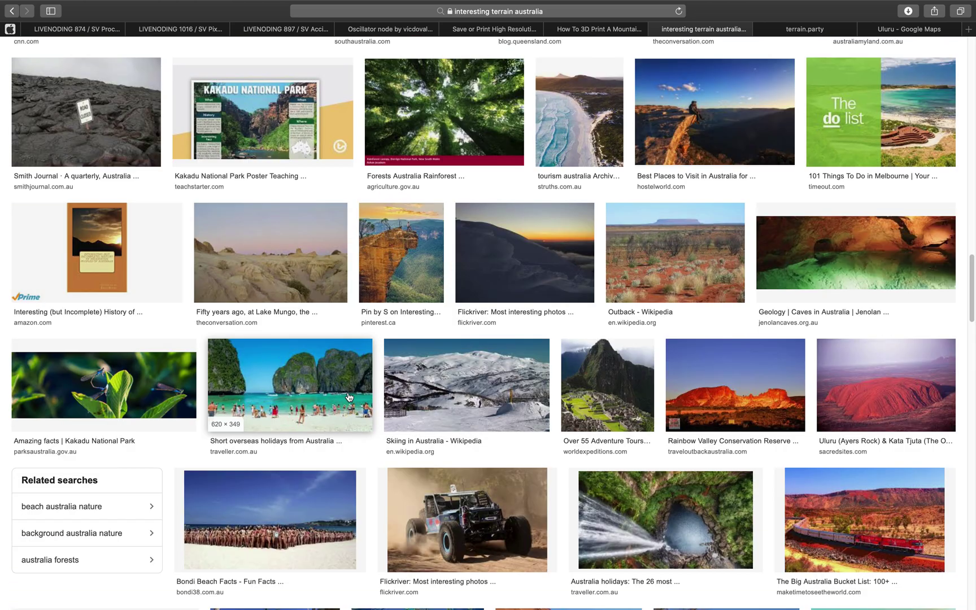
- On terrain.party, browse the map away from Uluru and centre it on Woodlark Island in Papua New Guinea
{"action": "scroll", "coordinate": [348, 397], "scroll_direction": "up", "scroll_amount": 15}
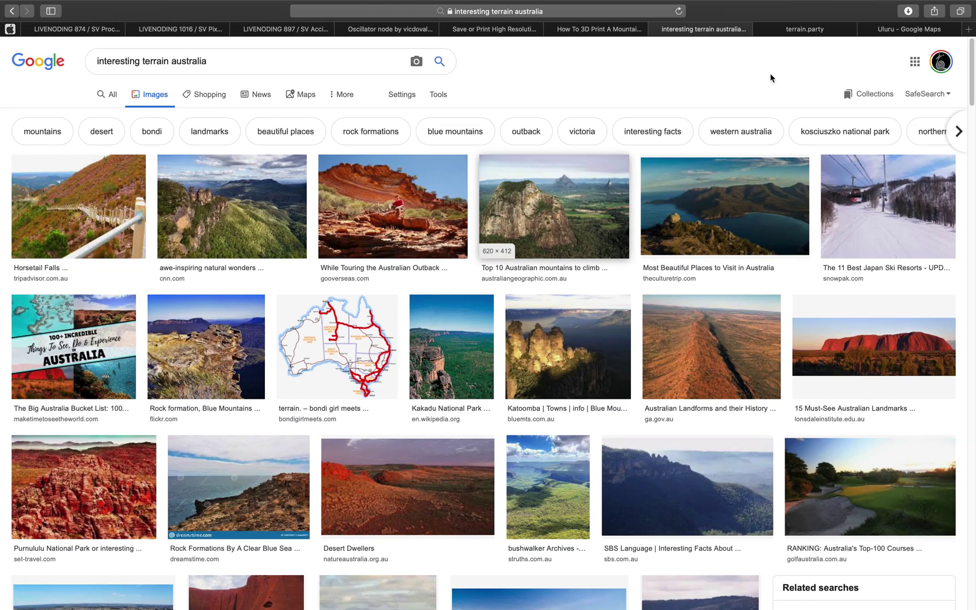
{"action": "left_click", "coordinate": [808, 31]}
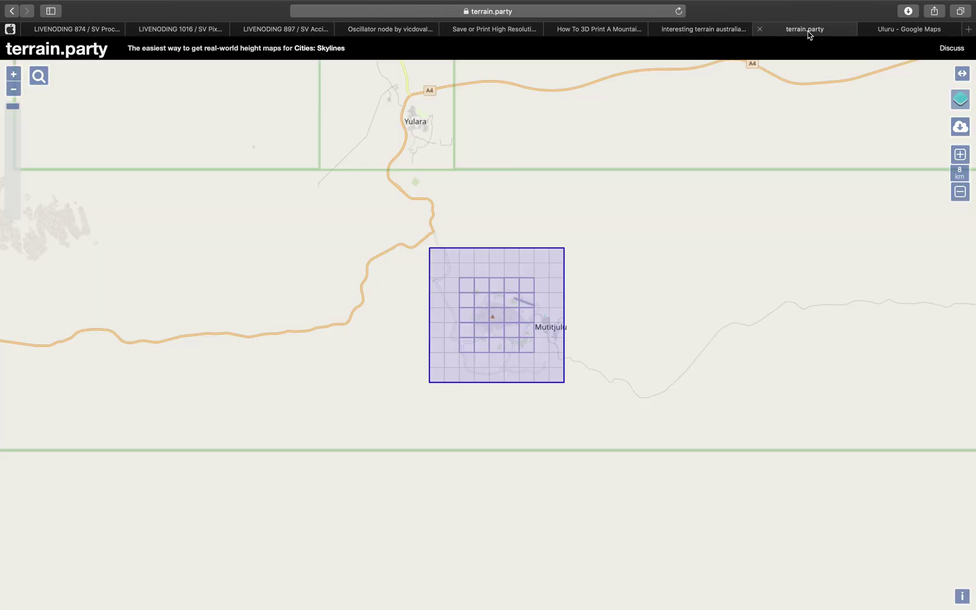
{"action": "scroll", "coordinate": [613, 223], "scroll_direction": "down", "scroll_amount": 4}
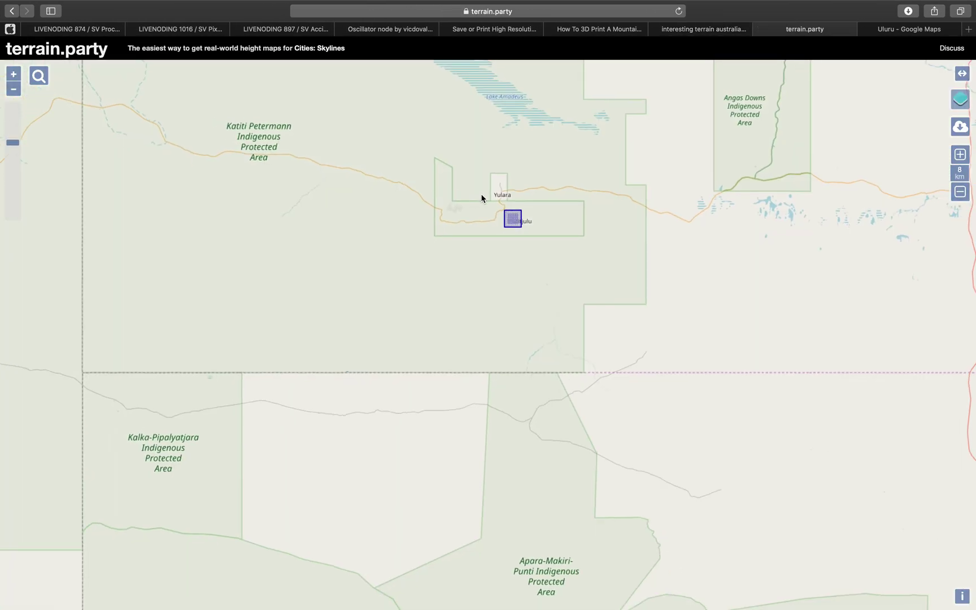
{"action": "scroll", "coordinate": [564, 240], "scroll_direction": "down", "scroll_amount": 1}
{"action": "scroll", "coordinate": [666, 266], "scroll_direction": "down", "scroll_amount": 1}
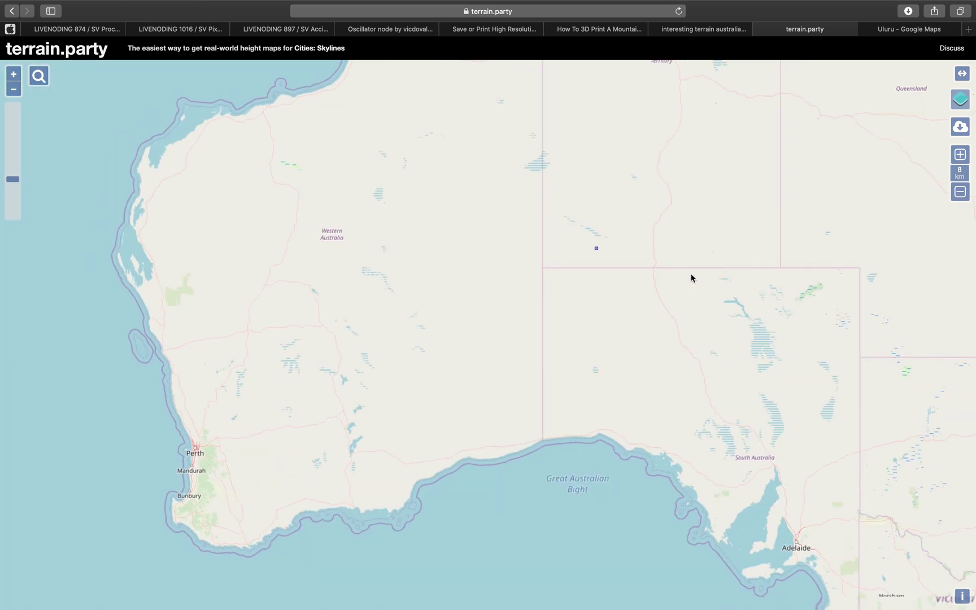
{"action": "left_click_drag", "start_coordinate": [692, 277], "coordinate": [616, 311]}
{"action": "scroll", "coordinate": [615, 311], "scroll_direction": "down", "scroll_amount": 3}
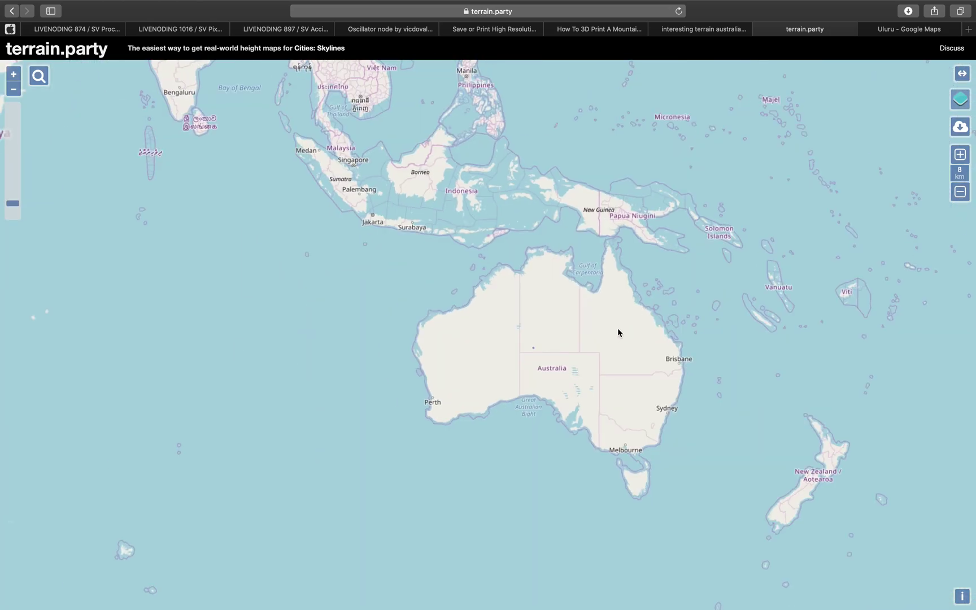
{"action": "scroll", "coordinate": [560, 287], "scroll_direction": "up", "scroll_amount": 1}
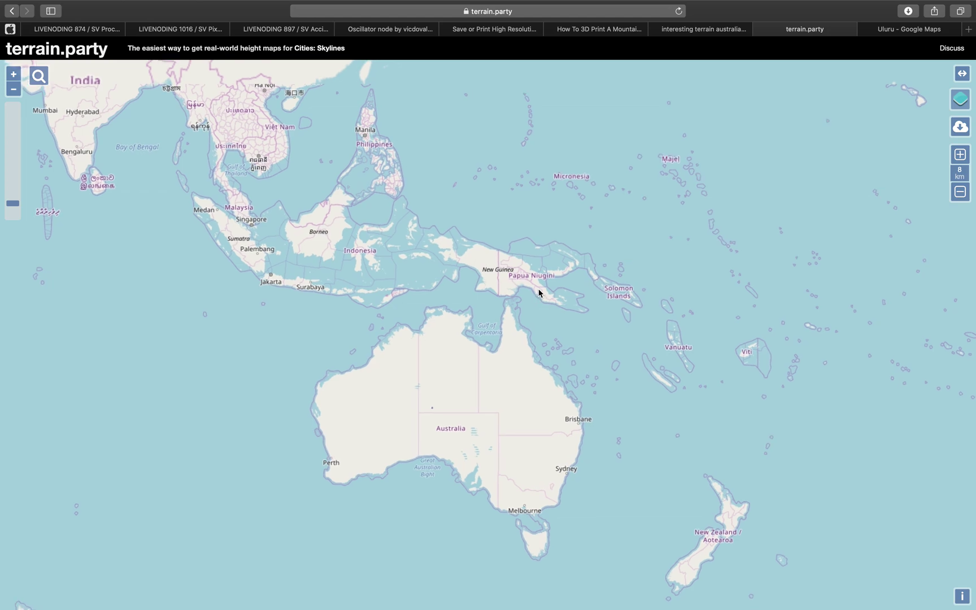
{"action": "scroll", "coordinate": [564, 299], "scroll_direction": "up", "scroll_amount": 3}
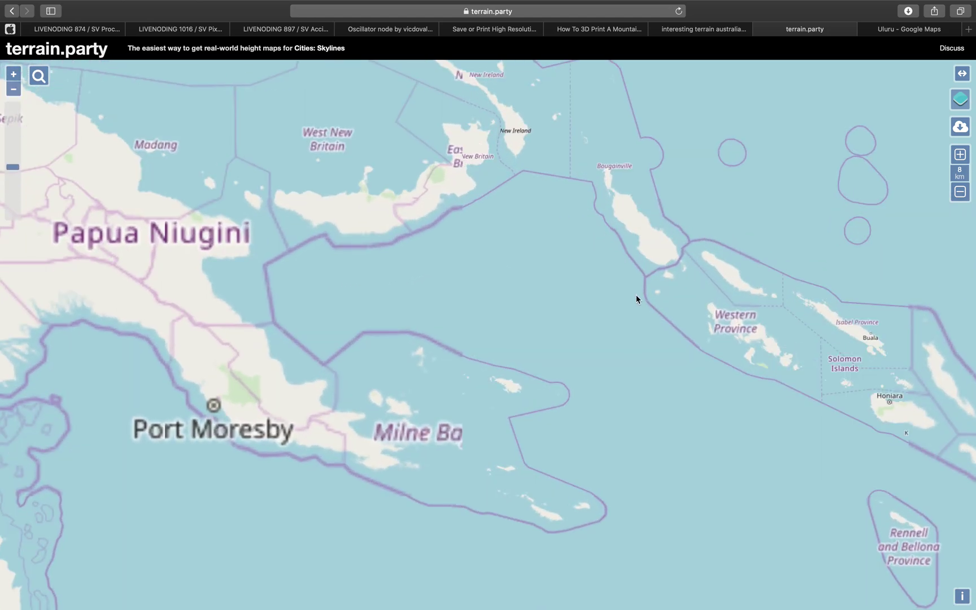
{"action": "scroll", "coordinate": [647, 305], "scroll_direction": "up", "scroll_amount": 2}
{"action": "left_click_drag", "start_coordinate": [407, 382], "coordinate": [610, 350]}
{"action": "scroll", "coordinate": [556, 356], "scroll_direction": "up", "scroll_amount": 3}
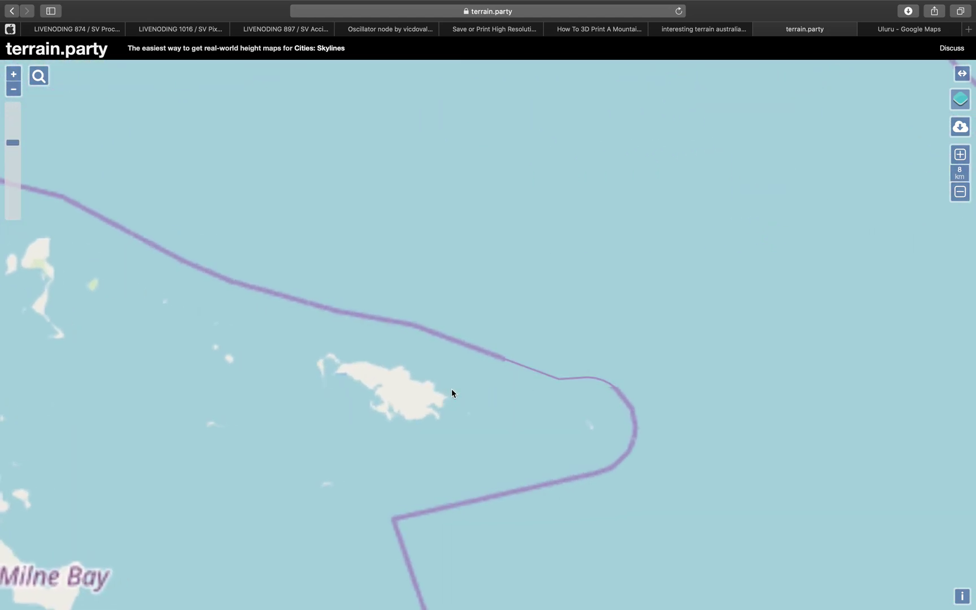
{"action": "left_click_drag", "start_coordinate": [452, 391], "coordinate": [536, 367]}
{"action": "scroll", "coordinate": [531, 353], "scroll_direction": "up", "scroll_amount": 1}
{"action": "scroll", "coordinate": [542, 339], "scroll_direction": "up", "scroll_amount": 2}
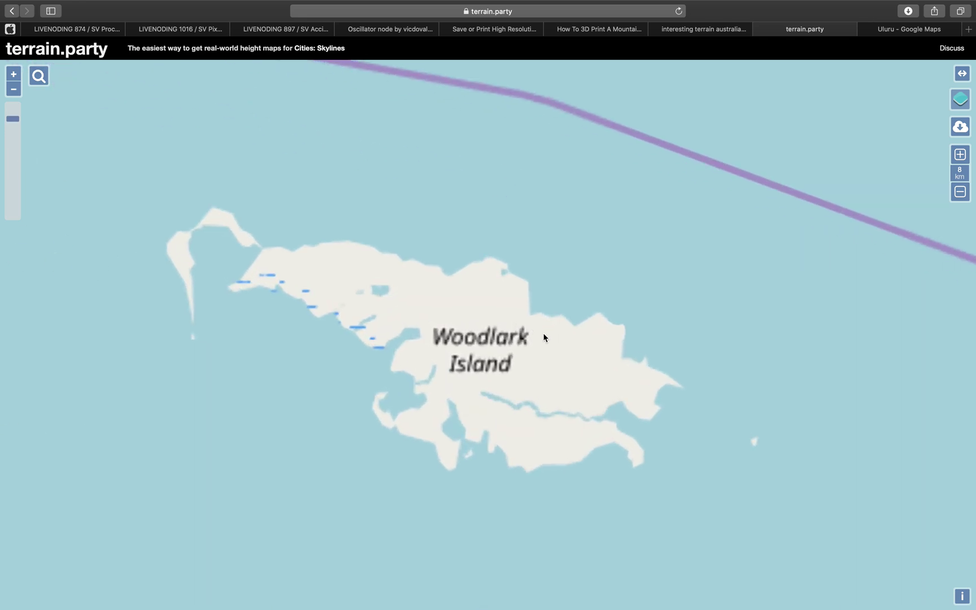
{"action": "scroll", "coordinate": [527, 271], "scroll_direction": "down", "scroll_amount": 2}
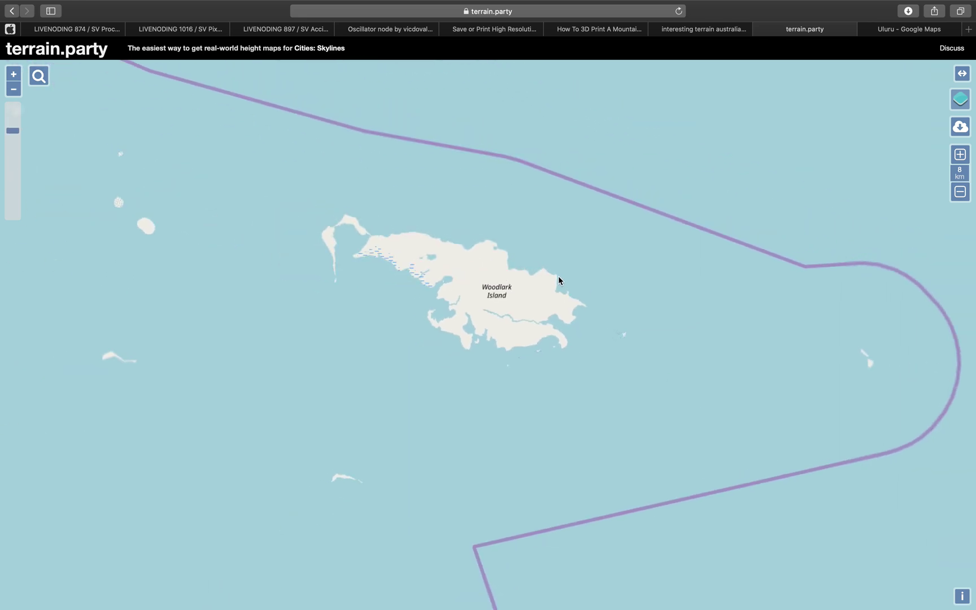
{"action": "scroll", "coordinate": [555, 270], "scroll_direction": "up", "scroll_amount": 2}
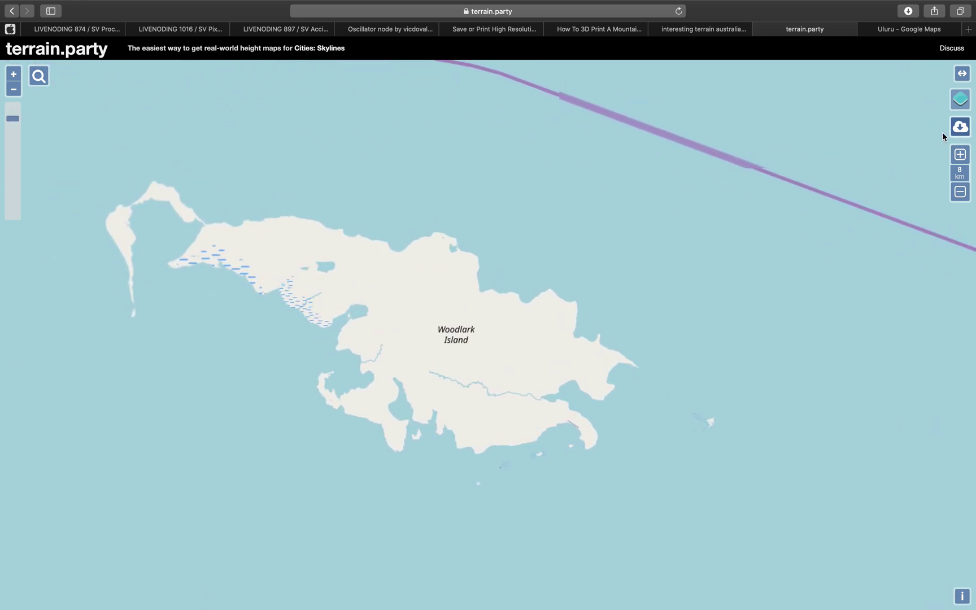
- Select the area at the map centre on Woodlark Island, name it and download its height map
{"action": "left_click", "coordinate": [960, 127]}
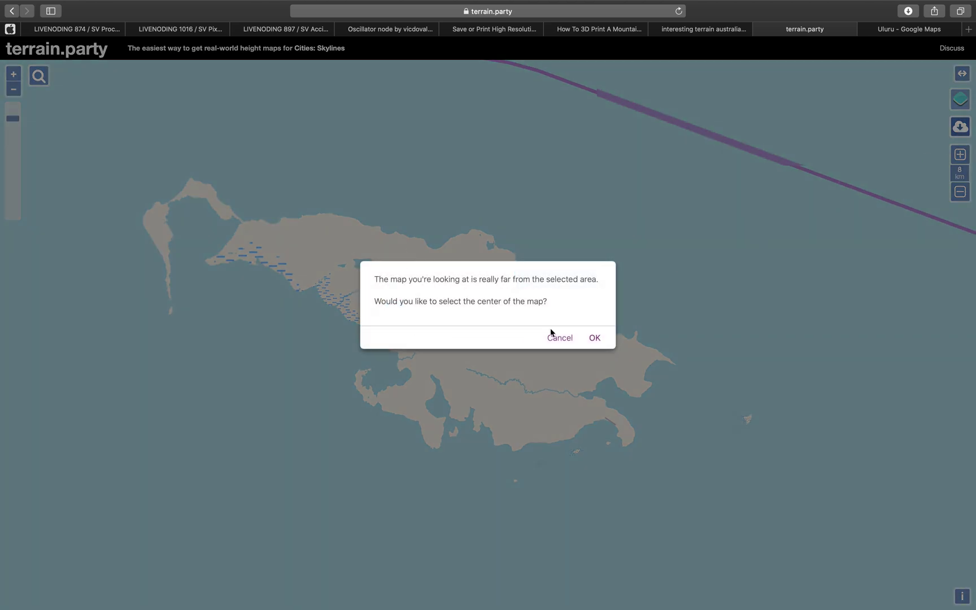
{"action": "left_click", "coordinate": [595, 339]}
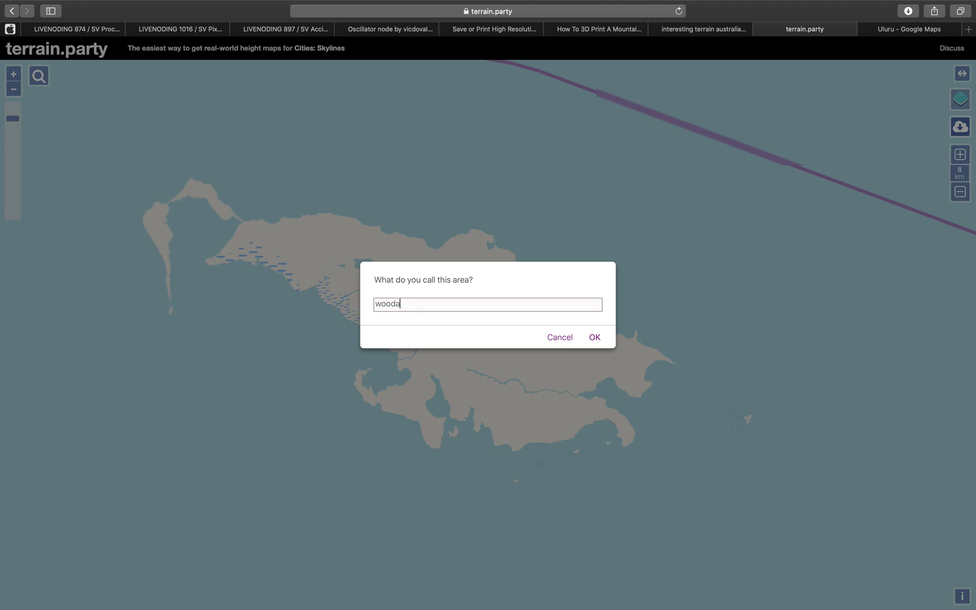
{"action": "left_click", "coordinate": [593, 337]}
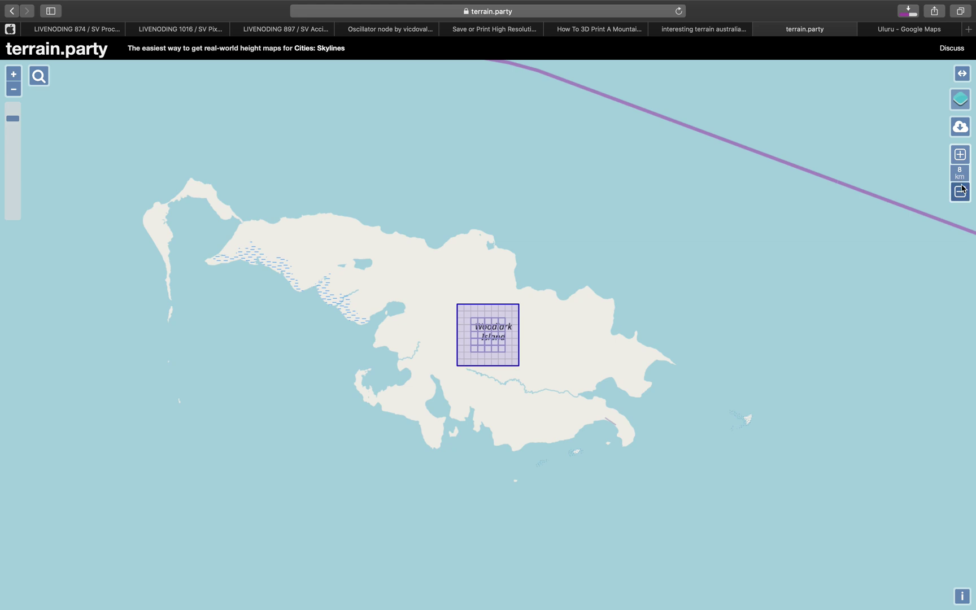
- Enlarge the selected square over Woodlark Island to 31 km
{"action": "left_click", "coordinate": [960, 156]}
{"action": "left_click", "coordinate": [960, 157]}
{"action": "left_click", "coordinate": [962, 158]}
{"action": "left_click", "coordinate": [963, 159]}
{"action": "left_click", "coordinate": [963, 157]}
{"action": "left_click", "coordinate": [963, 157]}
{"action": "left_click", "coordinate": [963, 157]}
{"action": "left_click", "coordinate": [963, 156]}
{"action": "left_click", "coordinate": [964, 157]}
{"action": "left_click", "coordinate": [964, 157]}
{"action": "left_click", "coordinate": [963, 157]}
{"action": "left_click", "coordinate": [963, 157]}
{"action": "scroll", "coordinate": [690, 329], "scroll_direction": "down", "scroll_amount": 3}
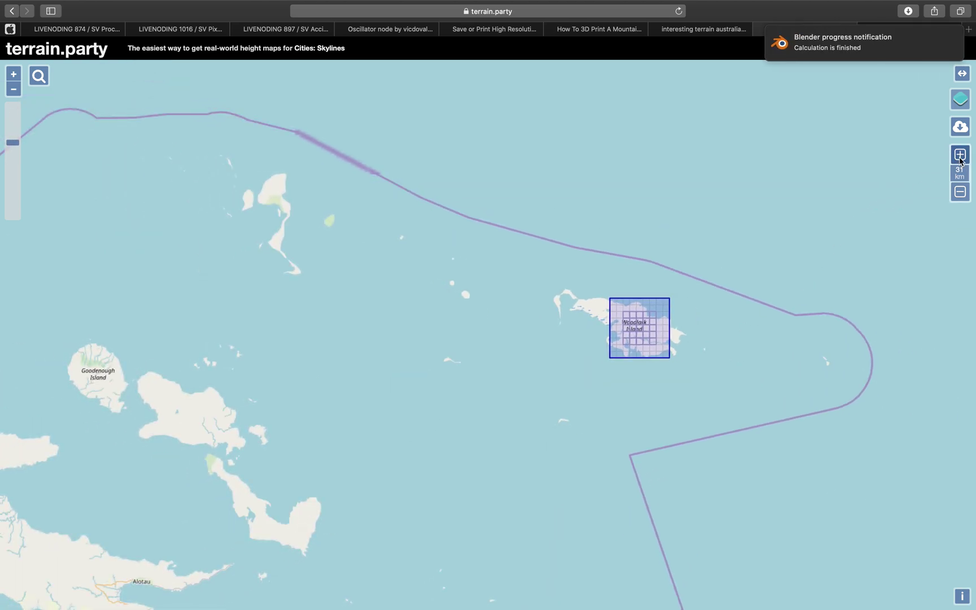
- Switch back to Blender and inspect the newly baked texture in the image editor
{"action": "key", "text": "ctrl+Left"}
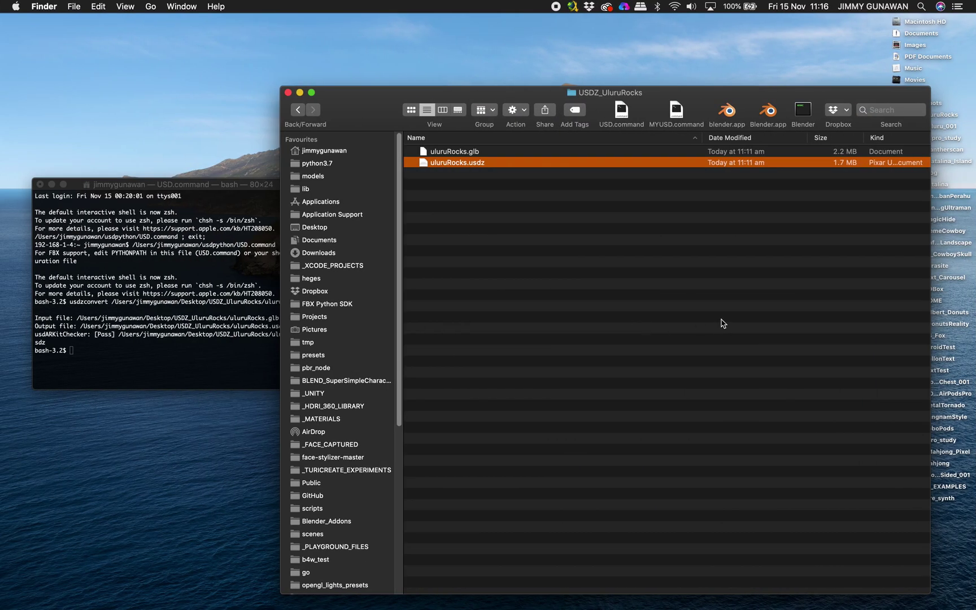
{"action": "key", "text": "ctrl+Right"}
{"action": "key", "text": "ctrl+Right"}
{"action": "middle_click_drag", "start_coordinate": [310, 451], "coordinate": [428, 433]}
{"action": "scroll", "coordinate": [567, 405], "scroll_direction": "down", "scroll_amount": 1}
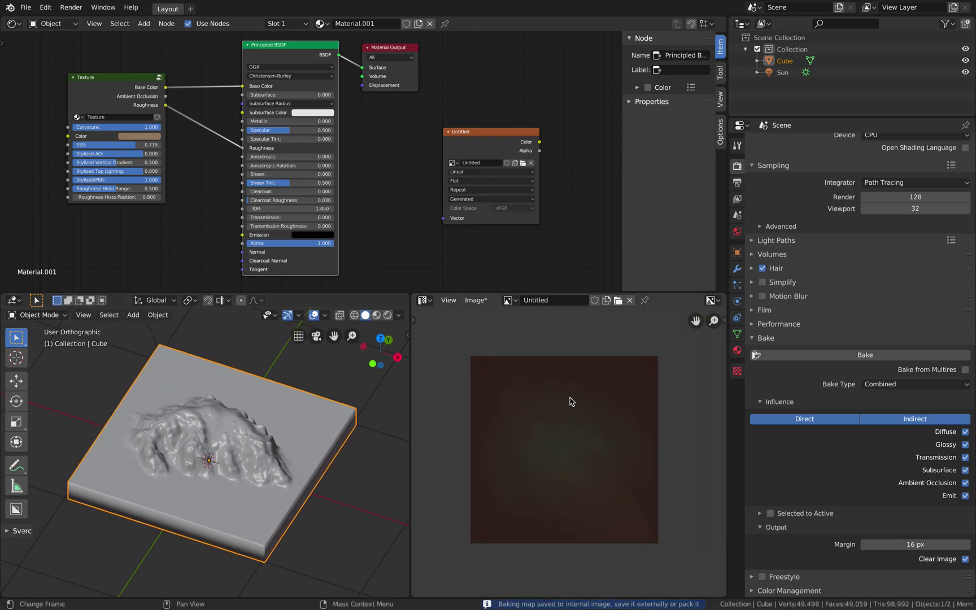
{"action": "scroll", "coordinate": [578, 432], "scroll_direction": "up", "scroll_amount": 1}
- Save the baked image as diffuse.png in the BLEND_Uluru_001 folder on the Desktop
{"action": "left_click", "coordinate": [475, 301]}
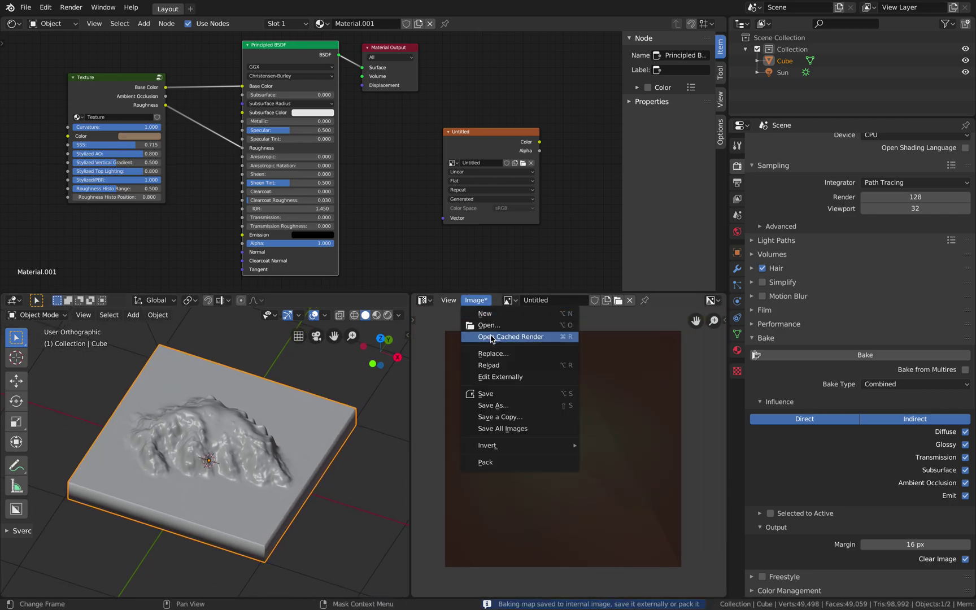
{"action": "left_click", "coordinate": [497, 407]}
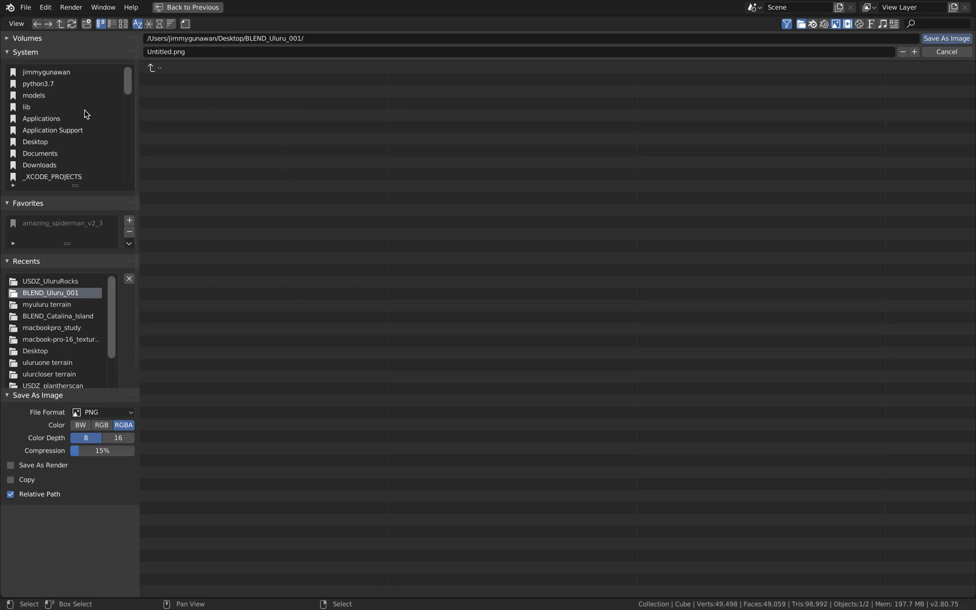
{"action": "left_click", "coordinate": [68, 144]}
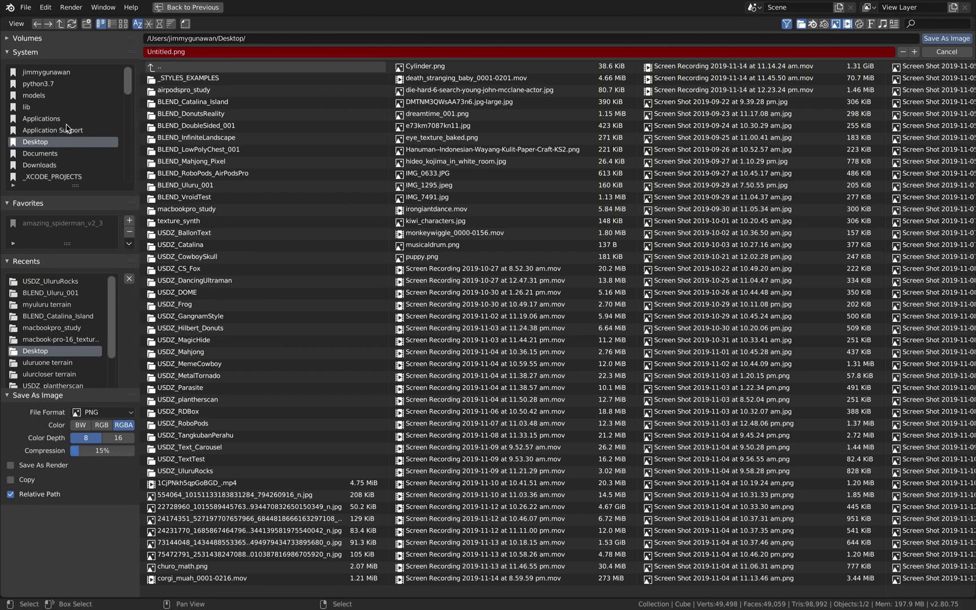
{"action": "left_click", "coordinate": [160, 24]}
{"action": "double_click", "coordinate": [186, 77]}
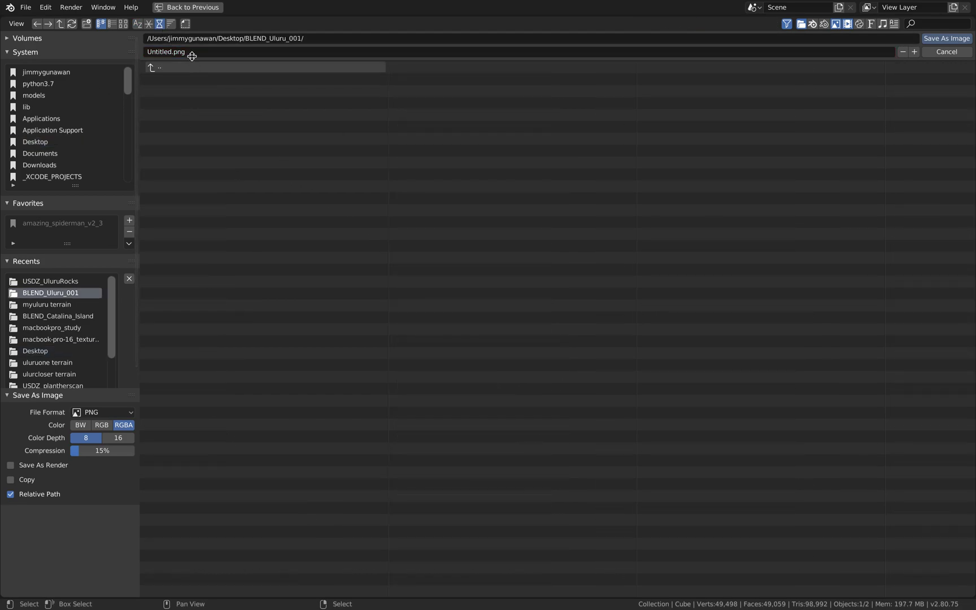
{"action": "left_click", "coordinate": [163, 51]}
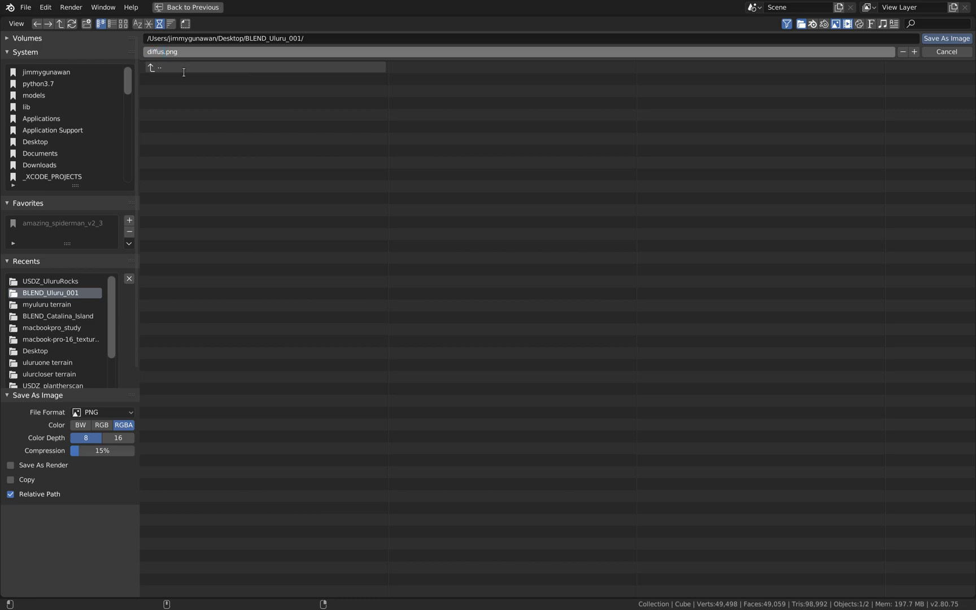
{"action": "type", "text": "e"}
{"action": "key", "text": "Return"}
{"action": "left_click", "coordinate": [935, 39]}
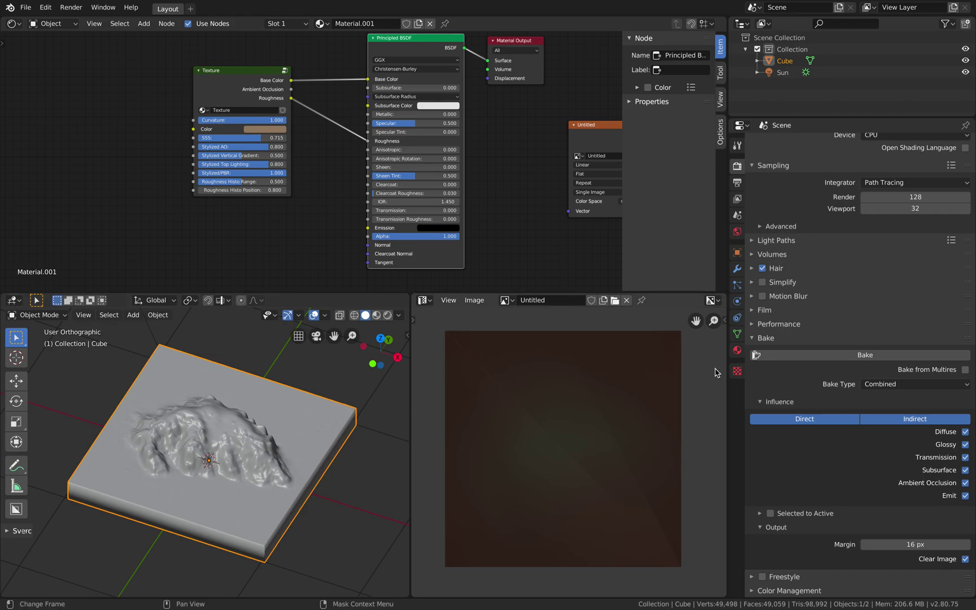
- Remove the terrain's procedural material and assign a new default material in its place
{"action": "left_click", "coordinate": [737, 350]}
{"action": "left_click", "coordinate": [965, 154]}
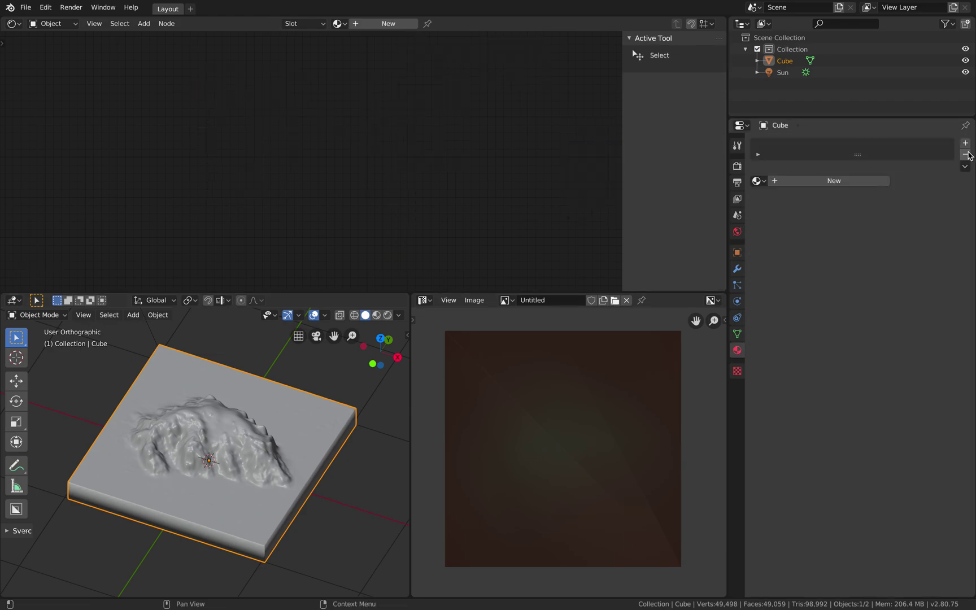
{"action": "left_click", "coordinate": [830, 181]}
- Add an Image Texture node to the new material and load the saved baked image into it
{"action": "key", "text": "shift+a"}
{"action": "left_click", "coordinate": [226, 161]}
{"action": "type", "text": "image"}
{"action": "key", "text": "Return"}
{"action": "left_click", "coordinate": [240, 155]}
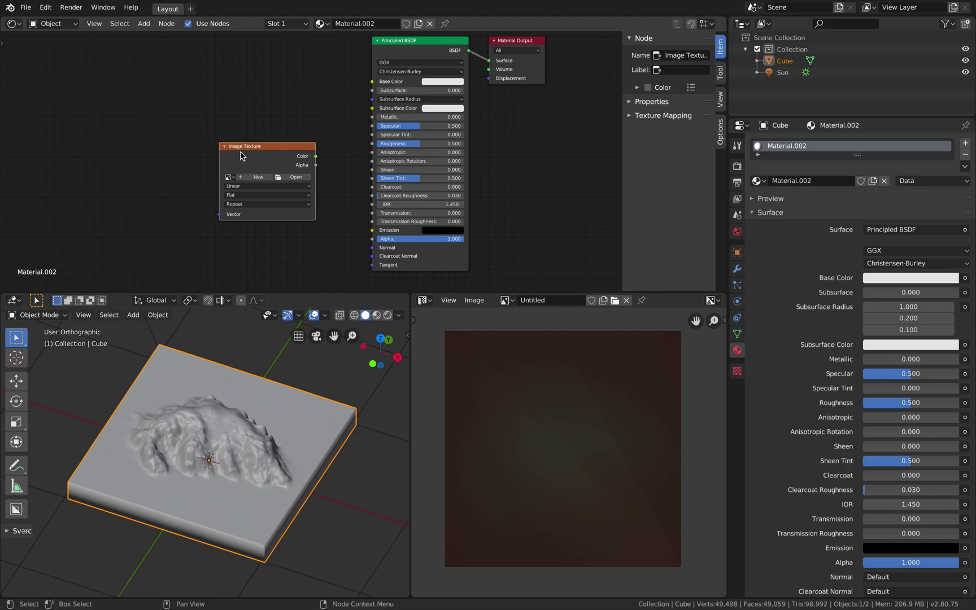
{"action": "left_click", "coordinate": [290, 178]}
{"action": "double_click", "coordinate": [192, 84]}
- Connect the image's Color output to the Principled BSDF's Base Color and Roughness inputs and preview the material on the terrain
{"action": "left_click_drag", "start_coordinate": [317, 156], "coordinate": [337, 136]}
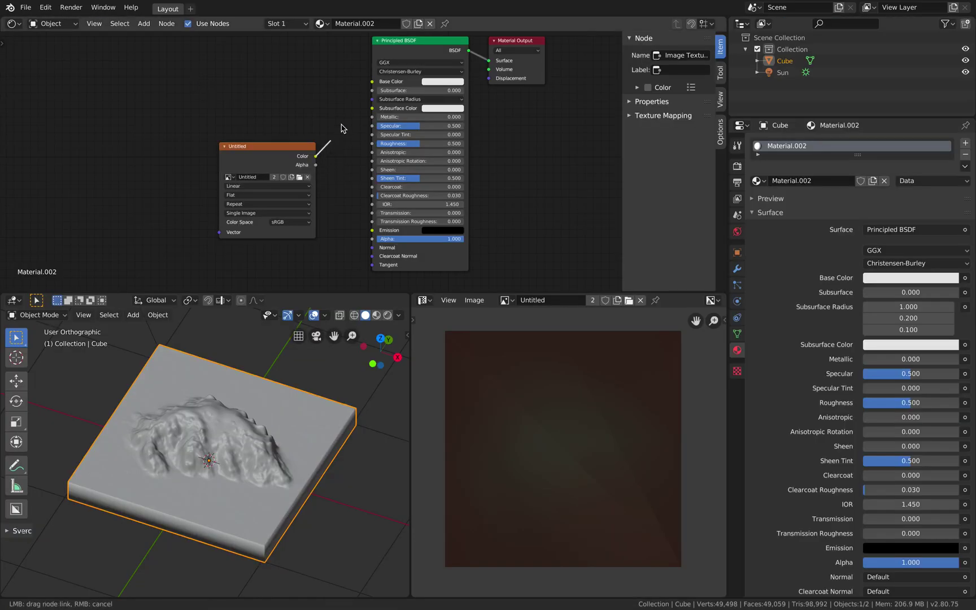
{"action": "left_click_drag", "start_coordinate": [372, 85], "coordinate": [372, 82]}
{"action": "mouse_move", "coordinate": [293, 164]}
{"action": "left_mouse_down"}
{"action": "mouse_move", "coordinate": [270, 136]}
{"action": "mouse_move", "coordinate": [371, 143]}
{"action": "left_mouse_up"}
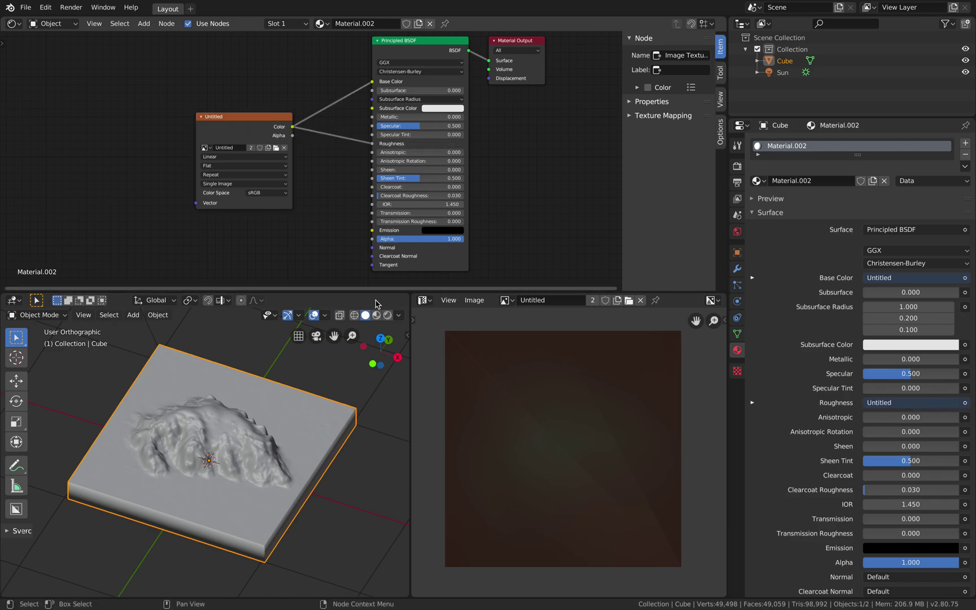
{"action": "left_click", "coordinate": [376, 315]}
{"action": "middle_click_drag", "start_coordinate": [290, 451], "coordinate": [311, 409]}
{"action": "scroll", "coordinate": [305, 427], "scroll_direction": "up", "scroll_amount": 5}
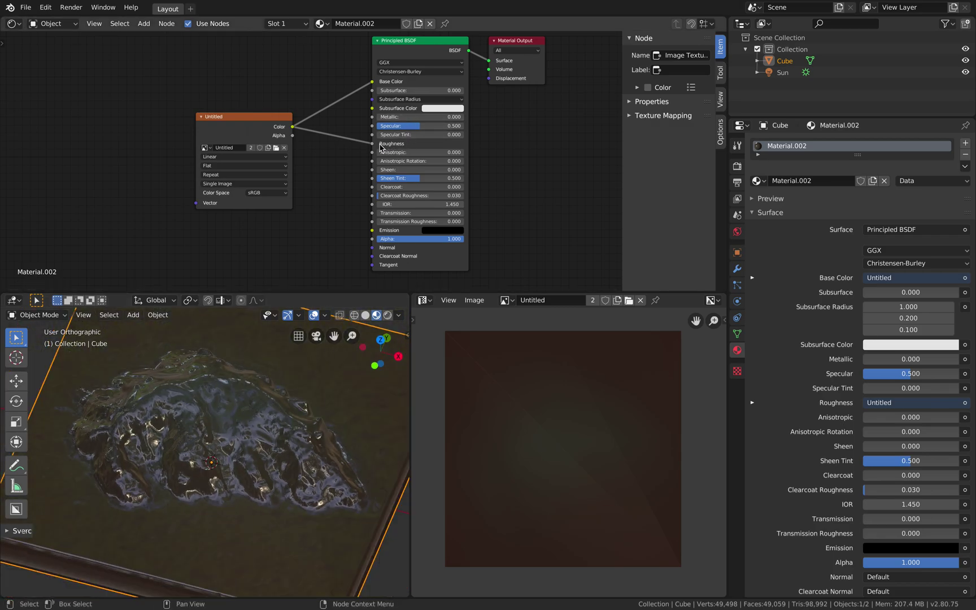
- Leave the image linked only to Base Color, with Roughness at 0.807, and move the Image Texture node farther from the Principled BSDF
{"action": "left_click_drag", "start_coordinate": [373, 145], "coordinate": [461, 146]}
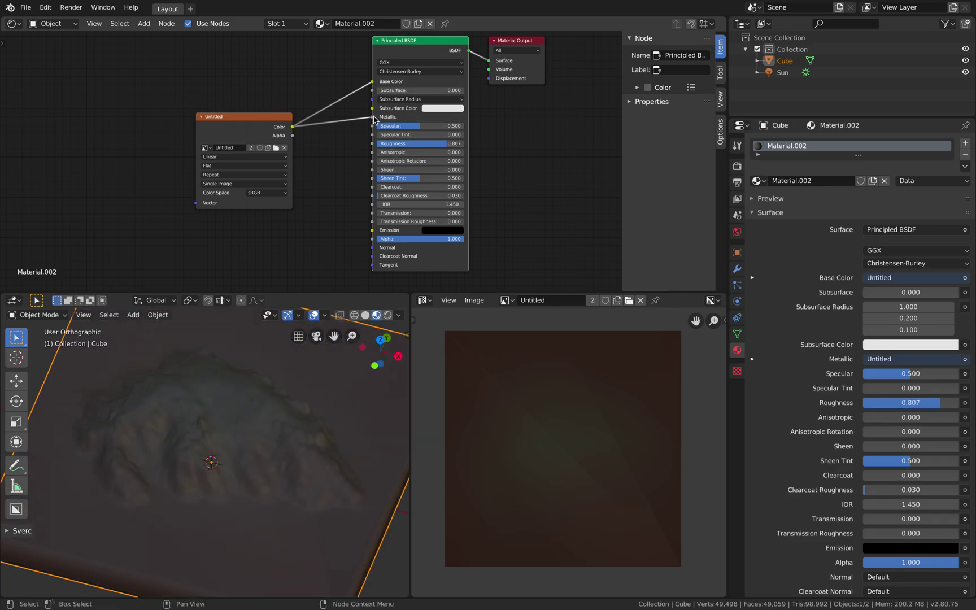
{"action": "left_click_drag", "start_coordinate": [372, 118], "coordinate": [319, 177]}
{"action": "middle_click_drag", "start_coordinate": [276, 137], "coordinate": [246, 140]}
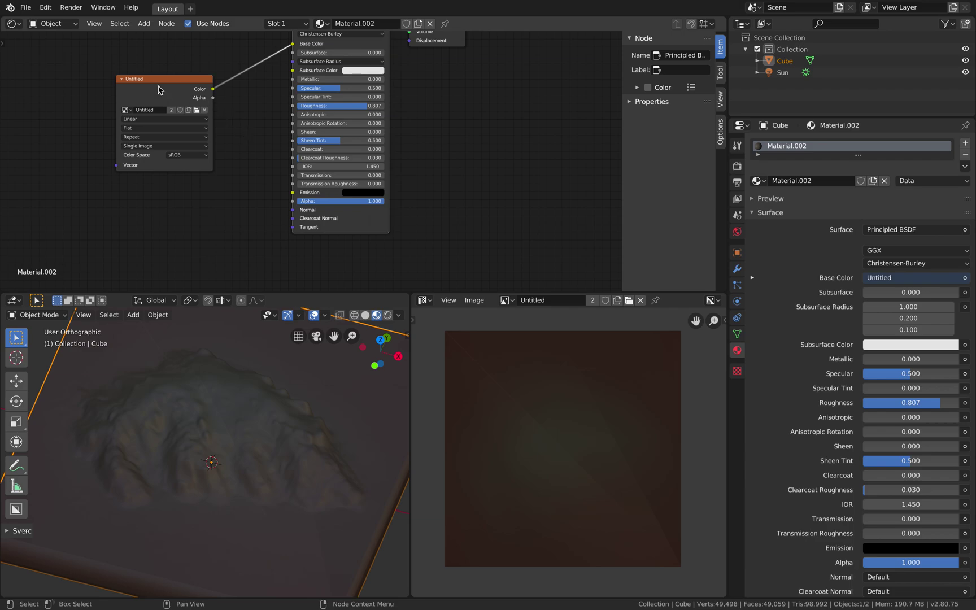
{"action": "left_click_drag", "start_coordinate": [158, 89], "coordinate": [146, 85]}
- Widen the 3D viewport and examine the textured terrain from a lower angle, along with its mesh data, modifier and object properties
{"action": "left_click_drag", "start_coordinate": [410, 361], "coordinate": [507, 370]}
{"action": "mouse_move", "coordinate": [373, 423]}
{"action": "middle_mouse_down"}
{"action": "mouse_move", "coordinate": [361, 418]}
{"action": "mouse_move", "coordinate": [396, 398]}
{"action": "mouse_move", "coordinate": [355, 401]}
{"action": "mouse_move", "coordinate": [355, 427]}
{"action": "middle_mouse_up"}
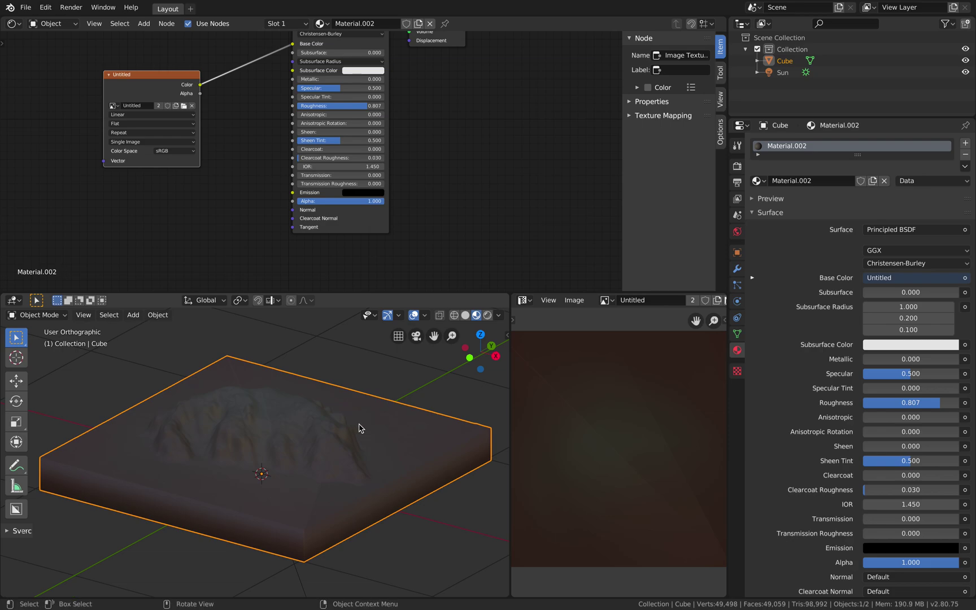
{"action": "left_click", "coordinate": [736, 333]}
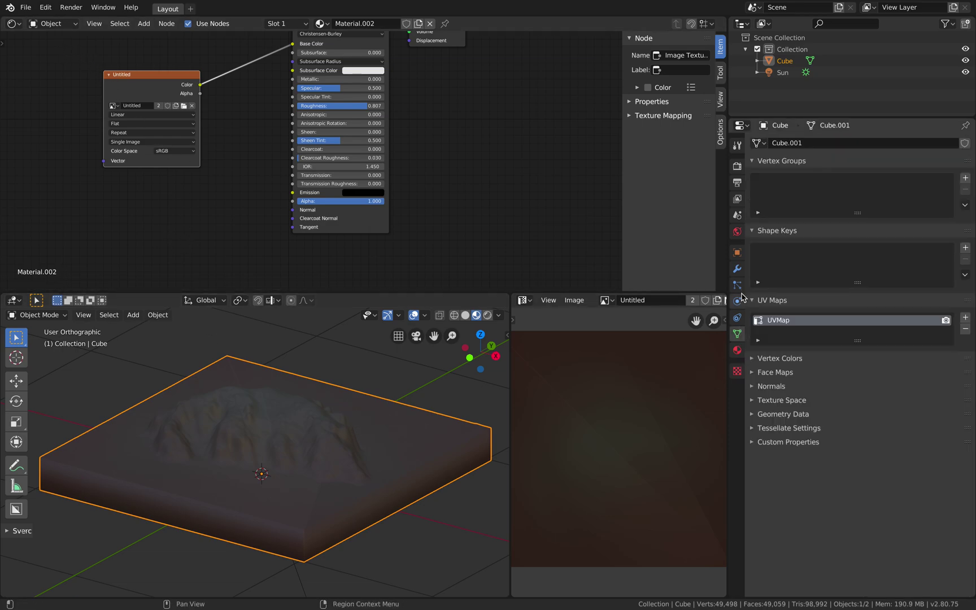
{"action": "left_click", "coordinate": [736, 268]}
{"action": "left_click", "coordinate": [736, 253]}
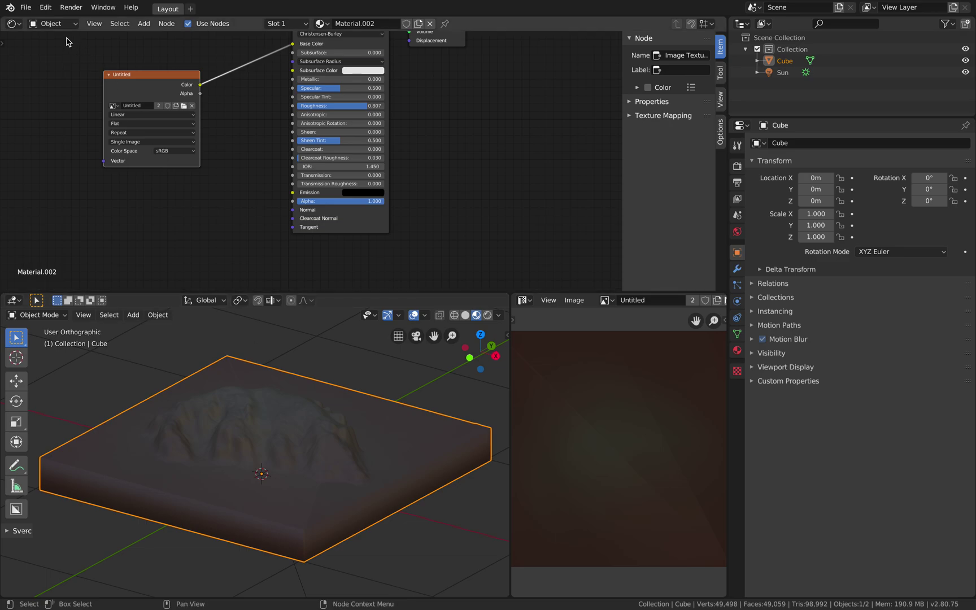
- Export the textured terrain in glTF 2.0 format
{"action": "left_click", "coordinate": [26, 7]}
{"action": "mouse_move", "coordinate": [63, 180]}
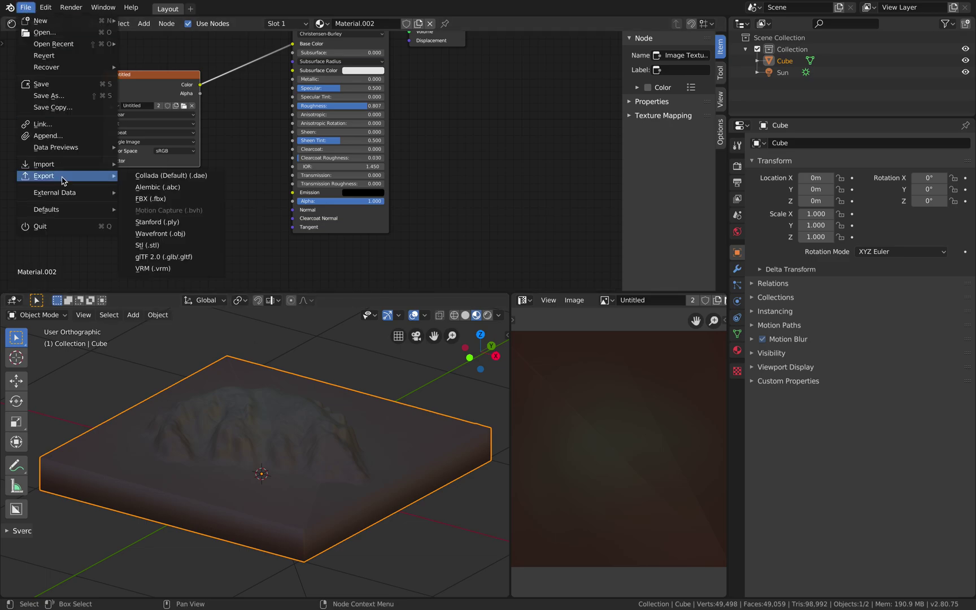
{"action": "left_click", "coordinate": [184, 257]}
{"action": "left_click", "coordinate": [198, 82]}
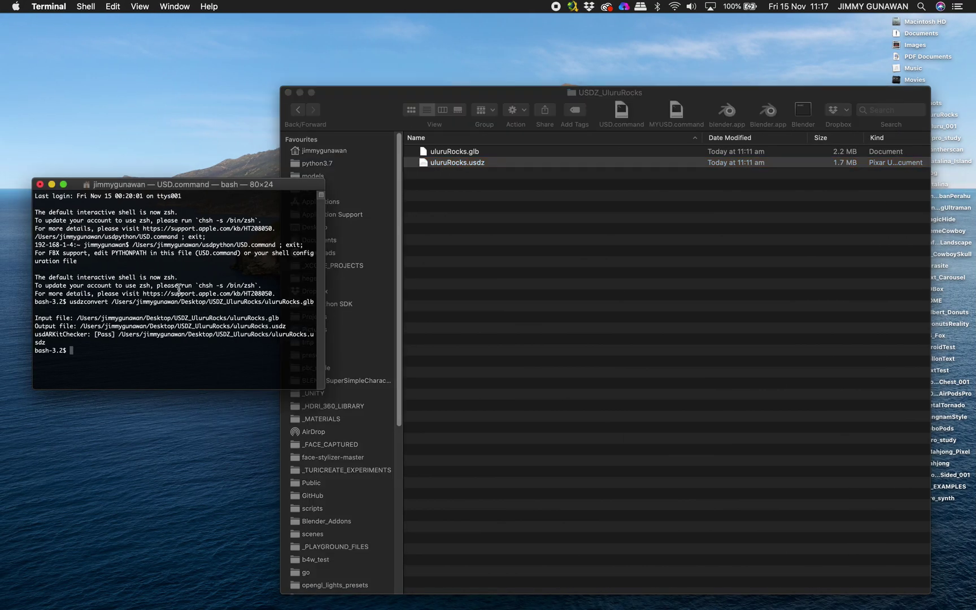
- Rerun usdzconvert on uluruRocks.glb and select uluruRocks.usdz in the USDZ_UluruRocks folder in Finder
{"action": "key", "text": "Up"}
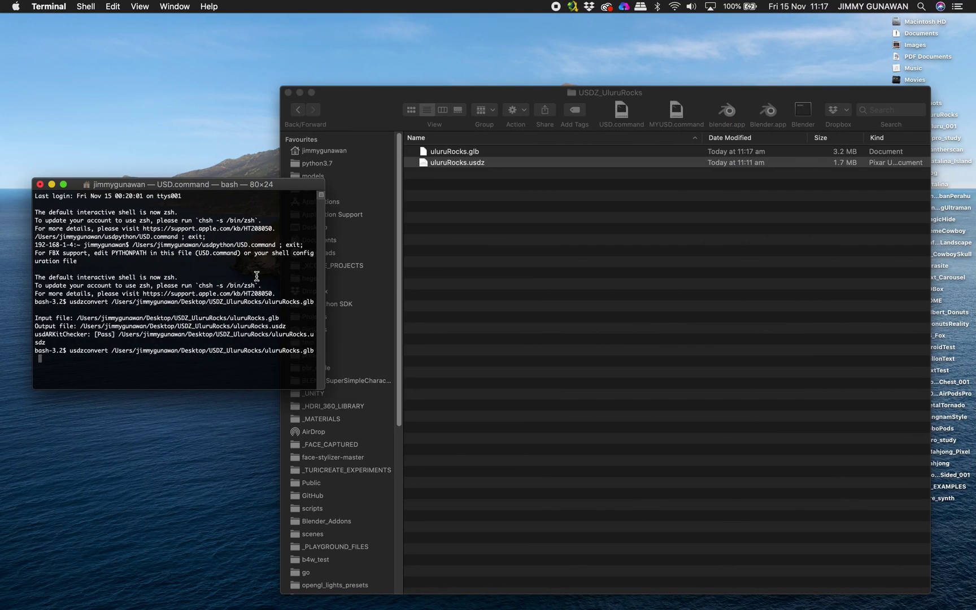
{"action": "key", "text": "Return"}
{"action": "left_click", "coordinate": [479, 215]}
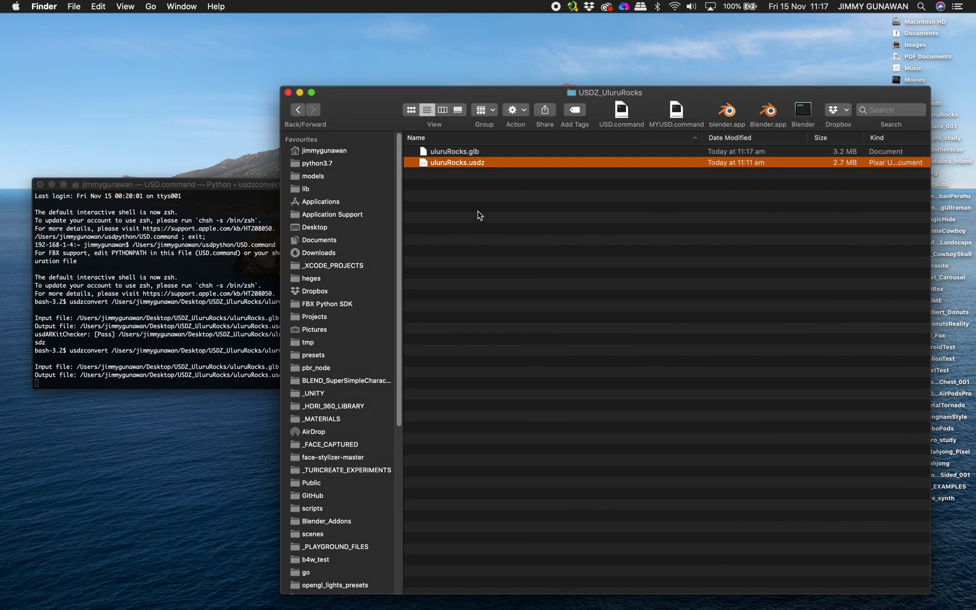
{"action": "left_click", "coordinate": [474, 153]}
{"action": "left_click", "coordinate": [475, 163]}
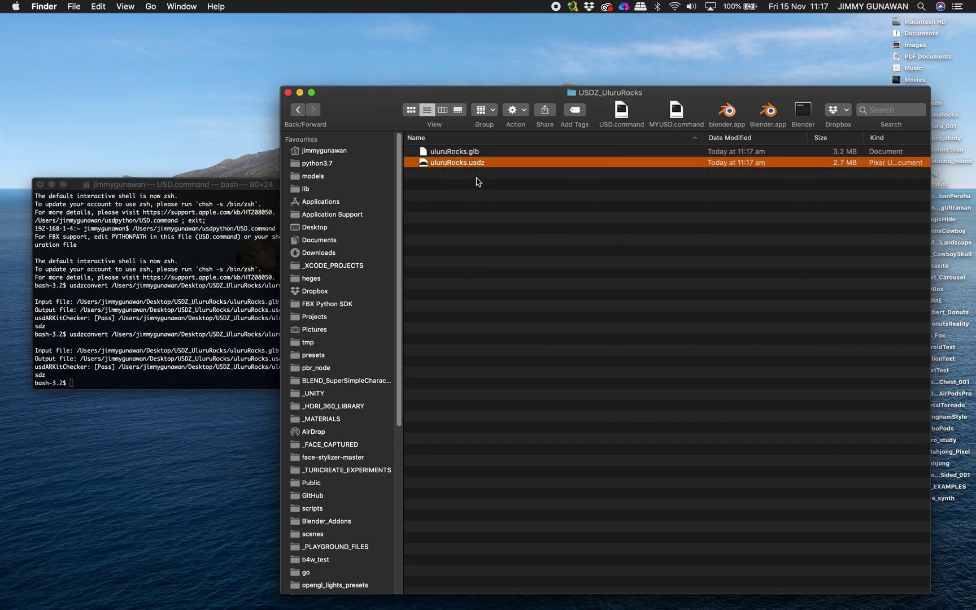
- Preview uluruRocks.usdz, enlarge the preview window and rotate the terrain to inspect it from other angles
{"action": "key", "text": "space"}
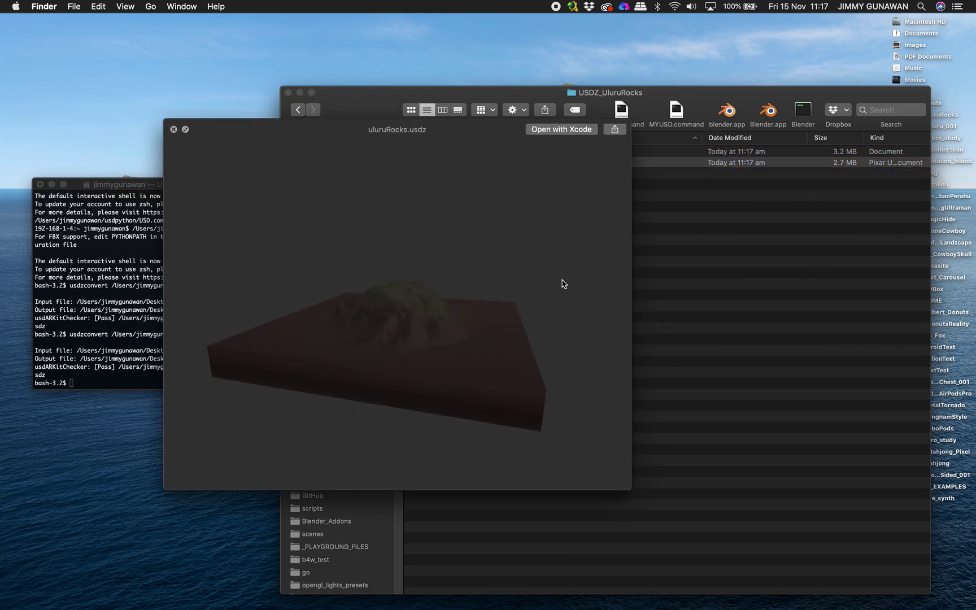
{"action": "left_click_drag", "start_coordinate": [577, 334], "coordinate": [424, 322]}
{"action": "left_click_drag", "start_coordinate": [628, 486], "coordinate": [778, 590]}
{"action": "left_click_drag", "start_coordinate": [669, 416], "coordinate": [493, 444]}
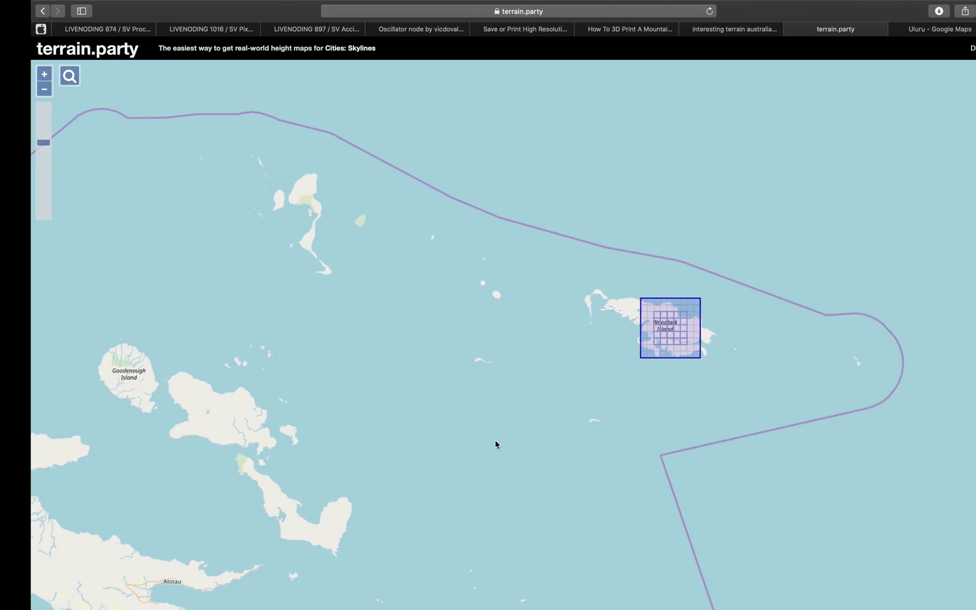
- On the terrain.party map, enlarge the selection box to 57 km and position it so that it covers Woodlark Island
{"action": "scroll", "coordinate": [634, 315], "scroll_direction": "right", "scroll_amount": 2}
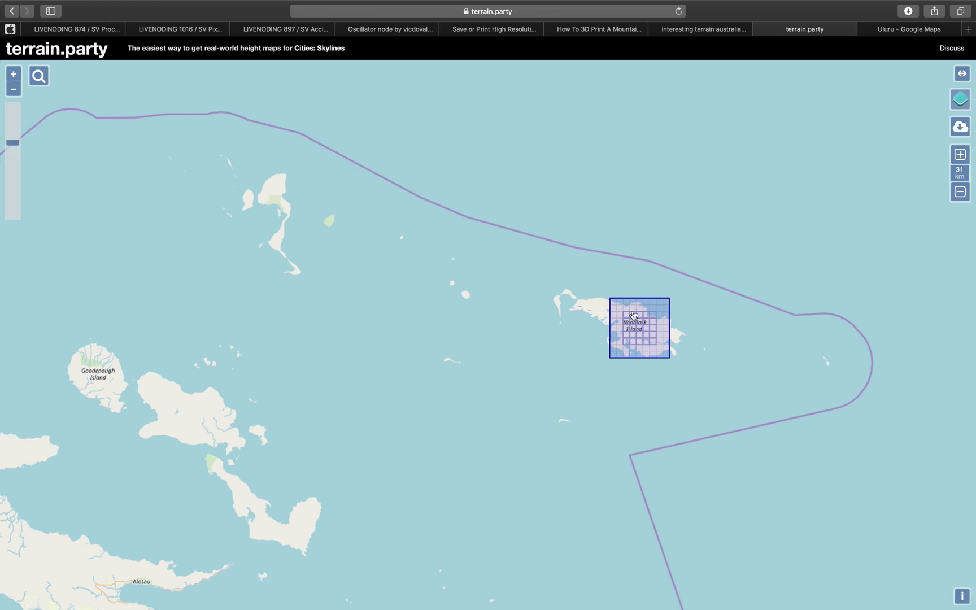
{"action": "scroll", "coordinate": [648, 300], "scroll_direction": "up", "scroll_amount": 3}
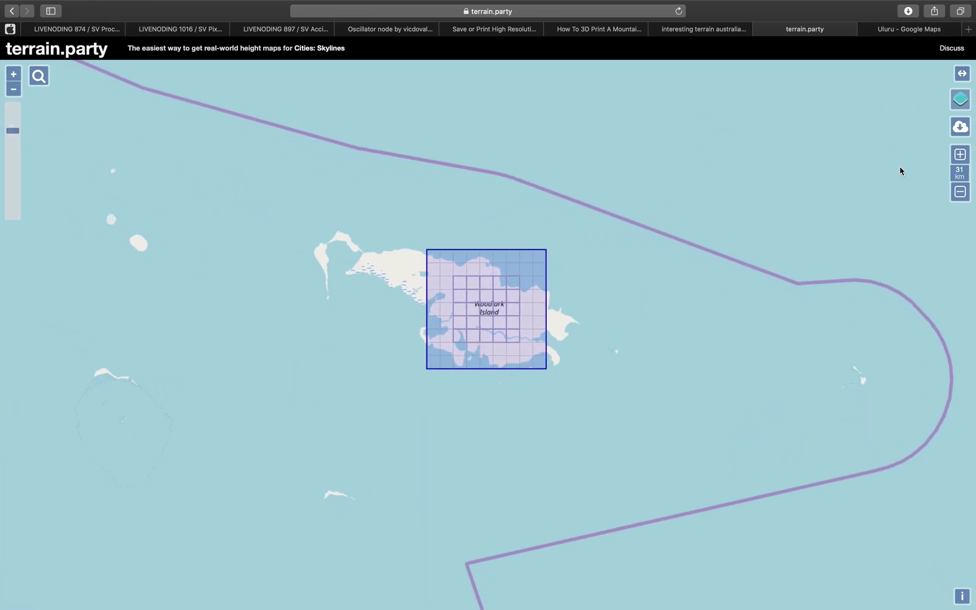
{"action": "left_click", "coordinate": [960, 155]}
{"action": "left_click", "coordinate": [962, 159]}
{"action": "left_click", "coordinate": [962, 159]}
{"action": "left_click", "coordinate": [963, 158]}
{"action": "left_click", "coordinate": [963, 158]}
{"action": "left_click", "coordinate": [962, 159]}
{"action": "left_click", "coordinate": [963, 158]}
{"action": "left_click", "coordinate": [962, 158]}
{"action": "left_click", "coordinate": [963, 158]}
{"action": "left_click", "coordinate": [963, 158]}
{"action": "left_click", "coordinate": [962, 159]}
{"action": "mouse_move", "coordinate": [492, 284]}
{"action": "left_mouse_down"}
{"action": "mouse_move", "coordinate": [479, 272]}
{"action": "mouse_move", "coordinate": [497, 280]}
{"action": "left_mouse_up"}
{"action": "left_click", "coordinate": [960, 191]}
{"action": "left_click", "coordinate": [959, 191]}
{"action": "left_click", "coordinate": [959, 192]}
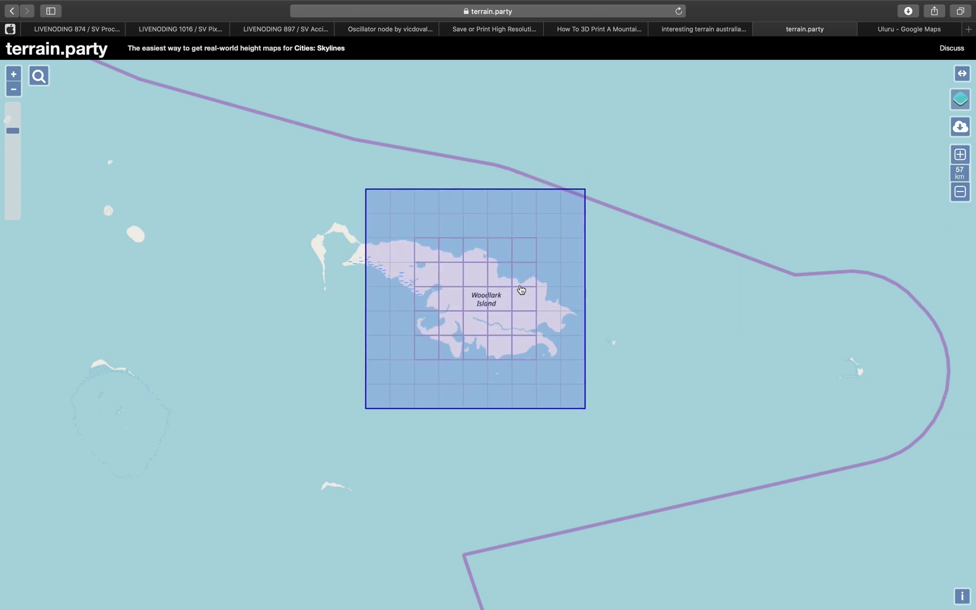
- Download the selected area's height maps under the name woodlarkagain and reveal the earlier woodlark terrain download in Finder
{"action": "left_click", "coordinate": [958, 128]}
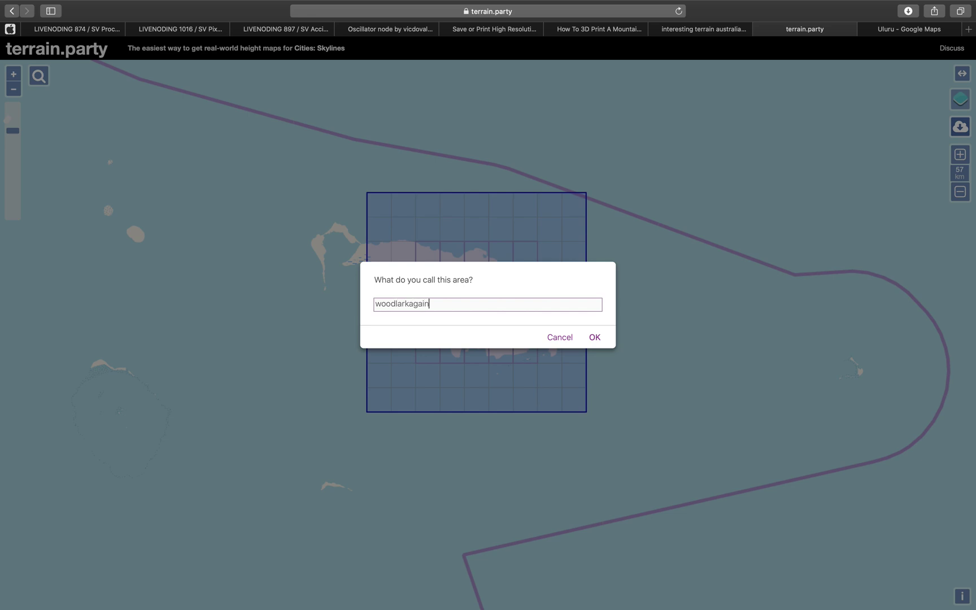
{"action": "key", "text": "Return"}
{"action": "left_click", "coordinate": [909, 11]}
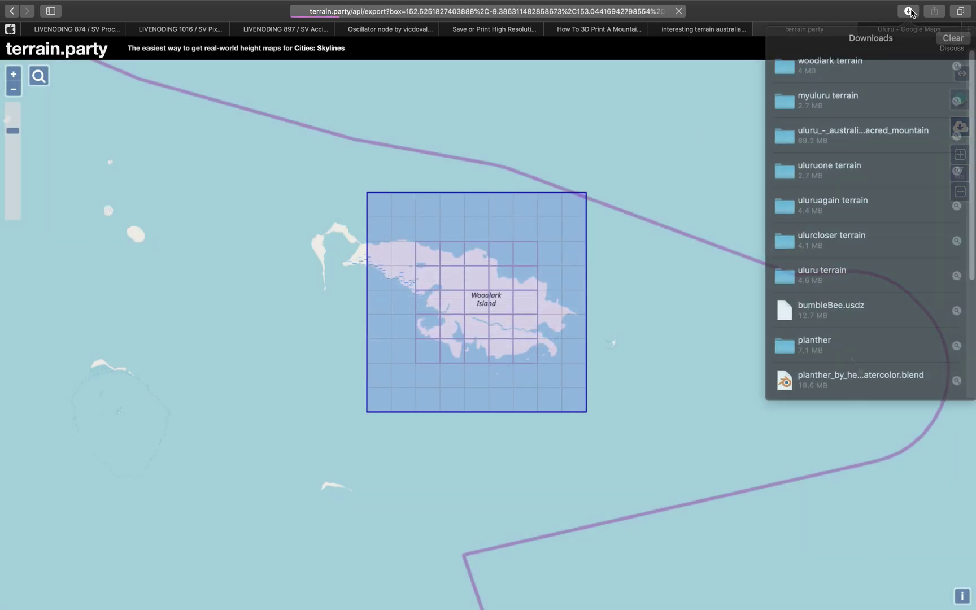
{"action": "left_click", "coordinate": [950, 61]}
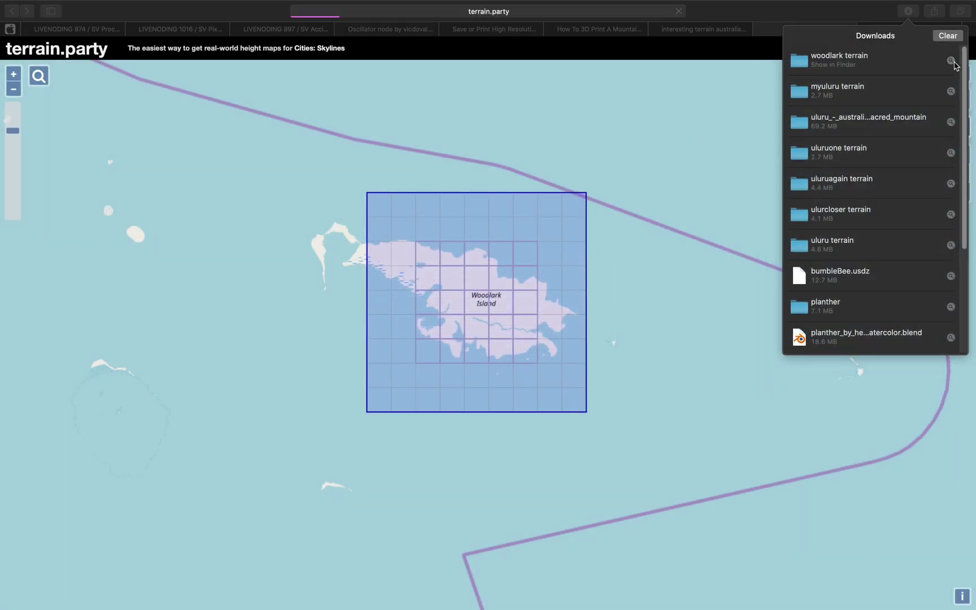
- Close the USDZ preview and preview woodlarkagain Height Map (Merged).png from the woodlarkagain terrain folder in Downloads
{"action": "left_click", "coordinate": [499, 96]}
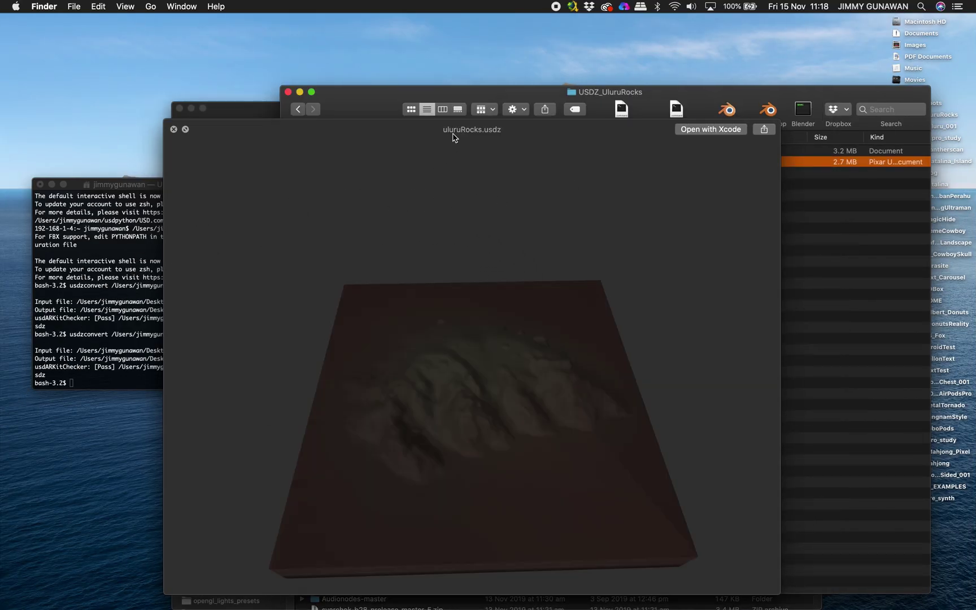
{"action": "left_click", "coordinate": [174, 129]}
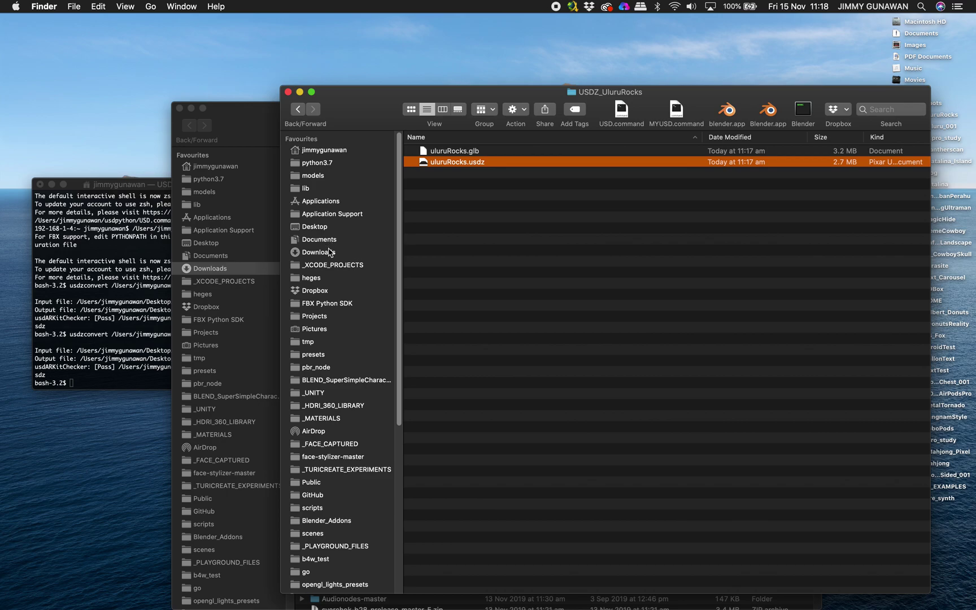
{"action": "left_click", "coordinate": [331, 252]}
{"action": "double_click", "coordinate": [472, 152]}
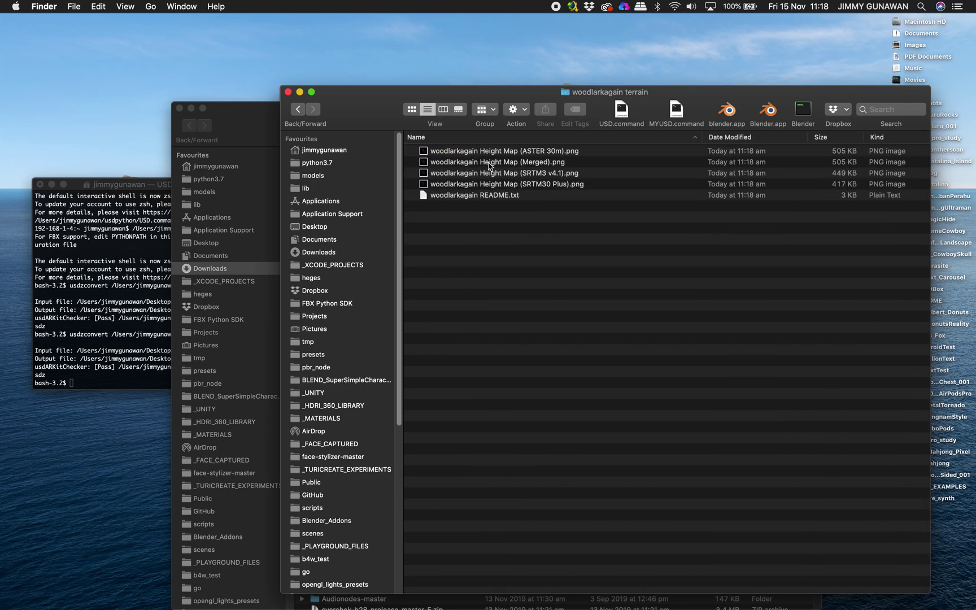
{"action": "left_click", "coordinate": [514, 163]}
{"action": "key", "text": "space"}
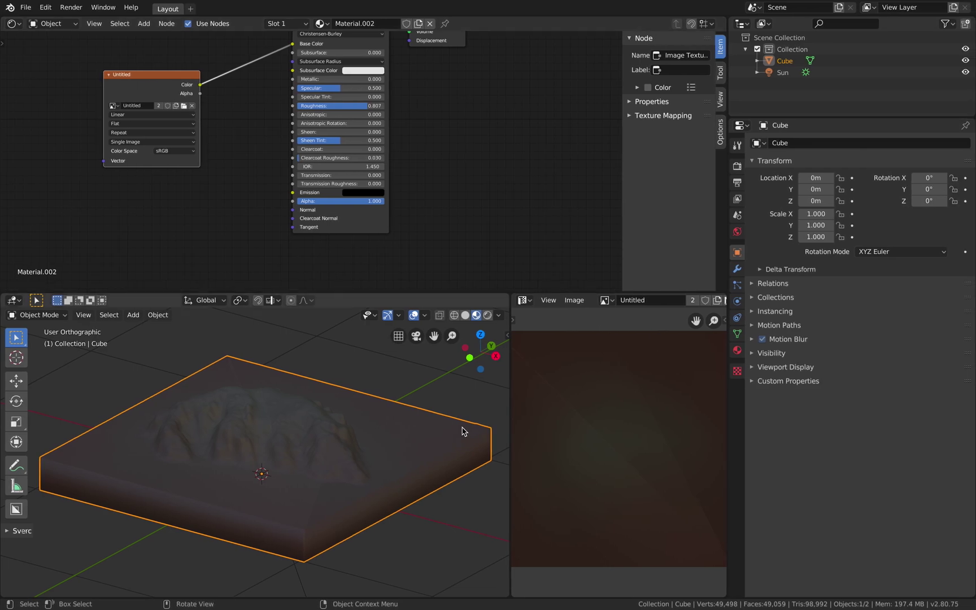
- Switch to Blender, save the current file, and open Save As with the incremented name untitled1.blend in the BLEND_Uluru_001 folder
{"action": "middle_click_drag", "start_coordinate": [416, 426], "coordinate": [399, 422]}
{"action": "key", "text": "super+s"}
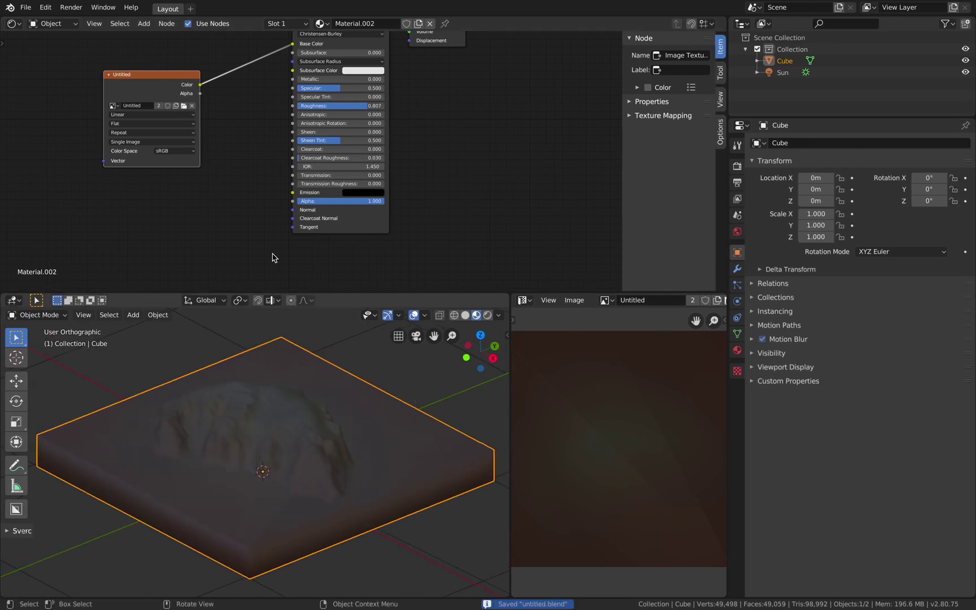
{"action": "left_click", "coordinate": [25, 7]}
{"action": "mouse_move", "coordinate": [102, 44]}
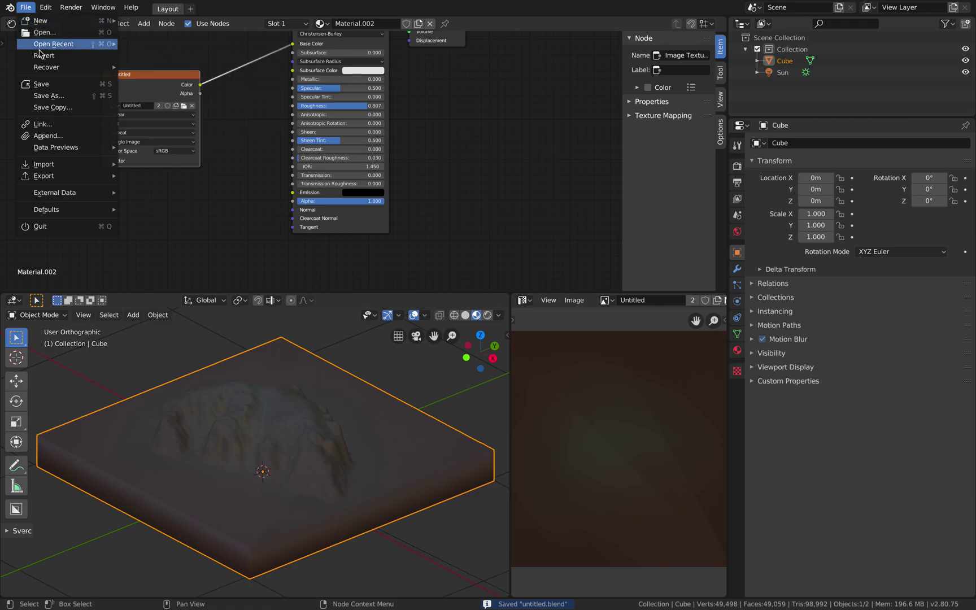
{"action": "left_click", "coordinate": [48, 96]}
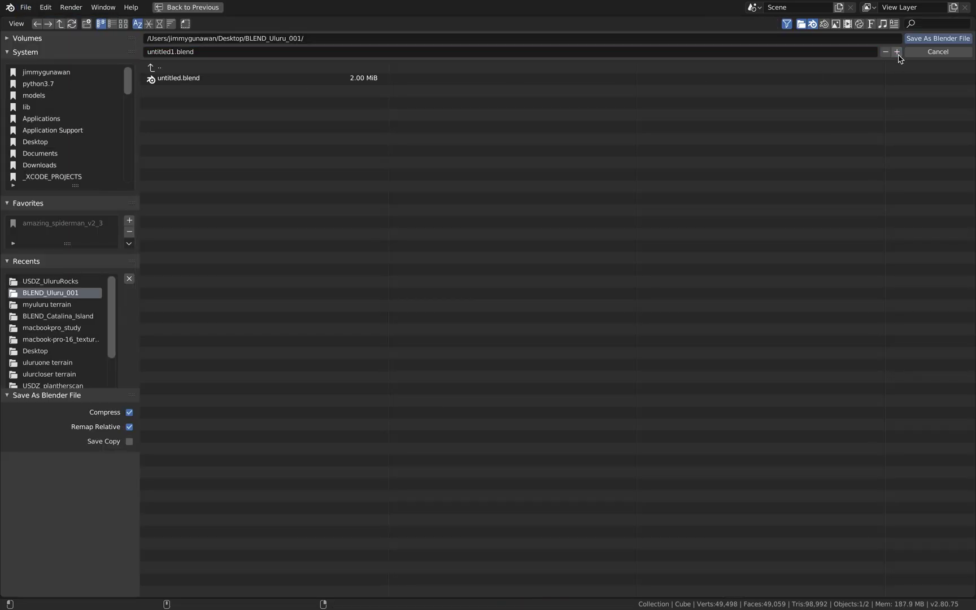
- Compare the Woodlark Island map selection, its merged height map and the Blender terrain, and return to the map with the downloads list closed
{"action": "key", "text": "ctrl+Left"}
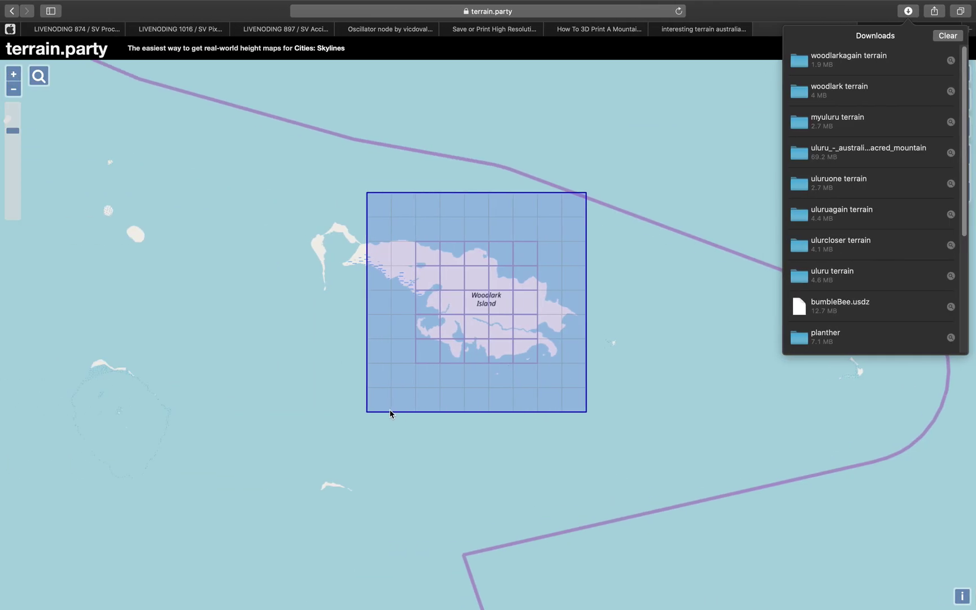
{"action": "key", "text": "ctrl+Right"}
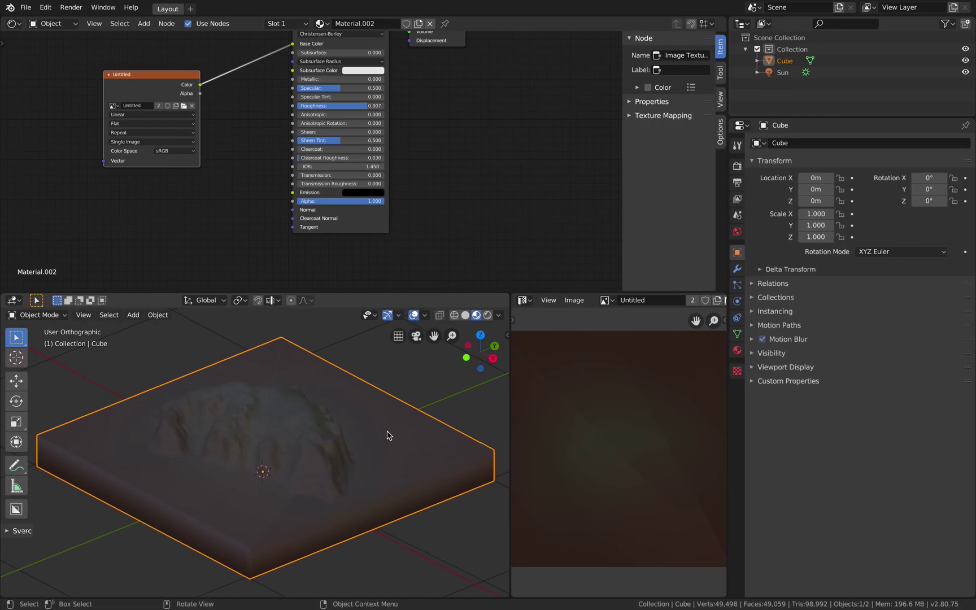
{"action": "key", "text": "ctrl+Left"}
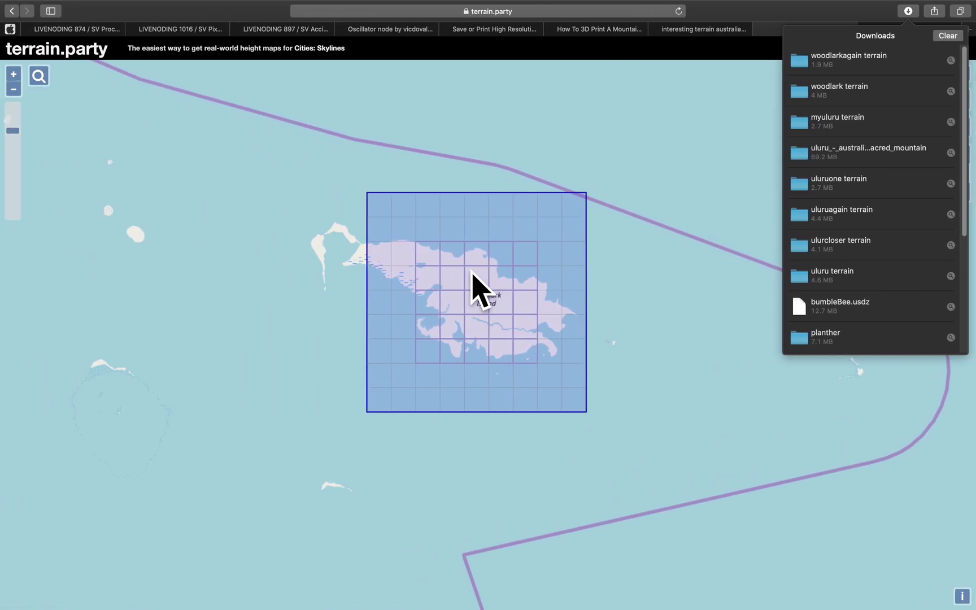
{"action": "key", "text": "ctrl+Left"}
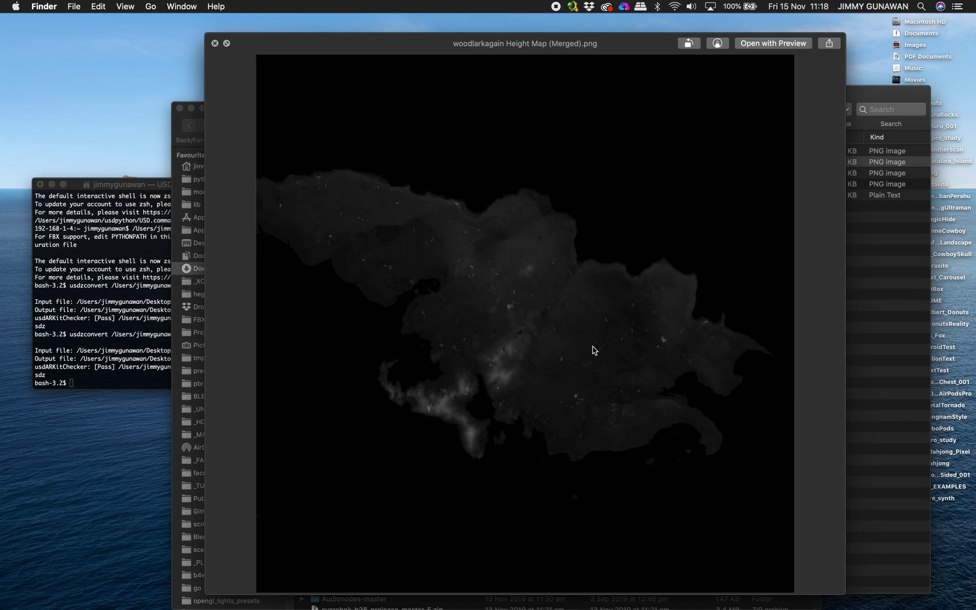
{"action": "key", "text": "ctrl+Right"}
{"action": "key", "text": "ctrl+Right"}
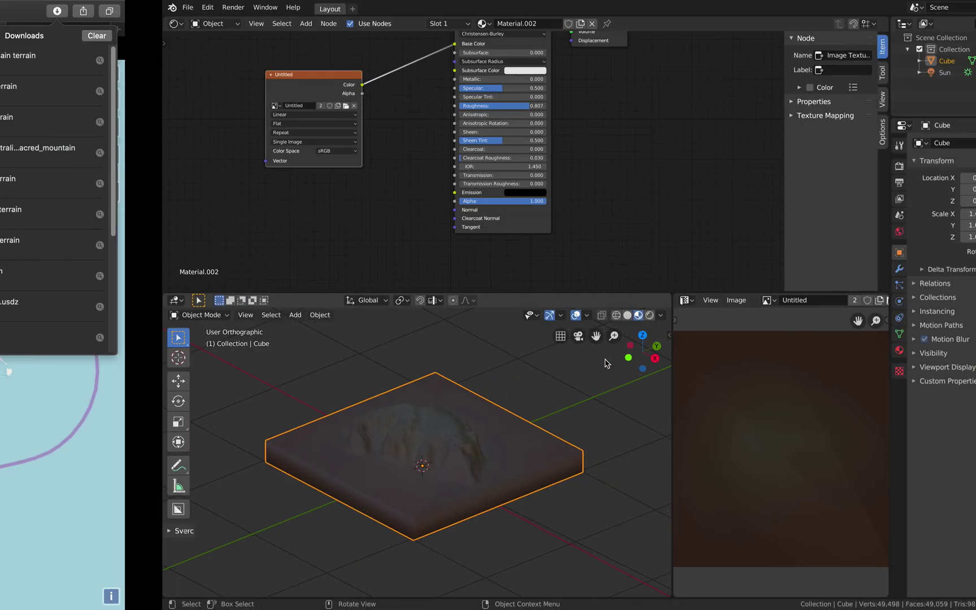
{"action": "key", "text": "ctrl+Left"}
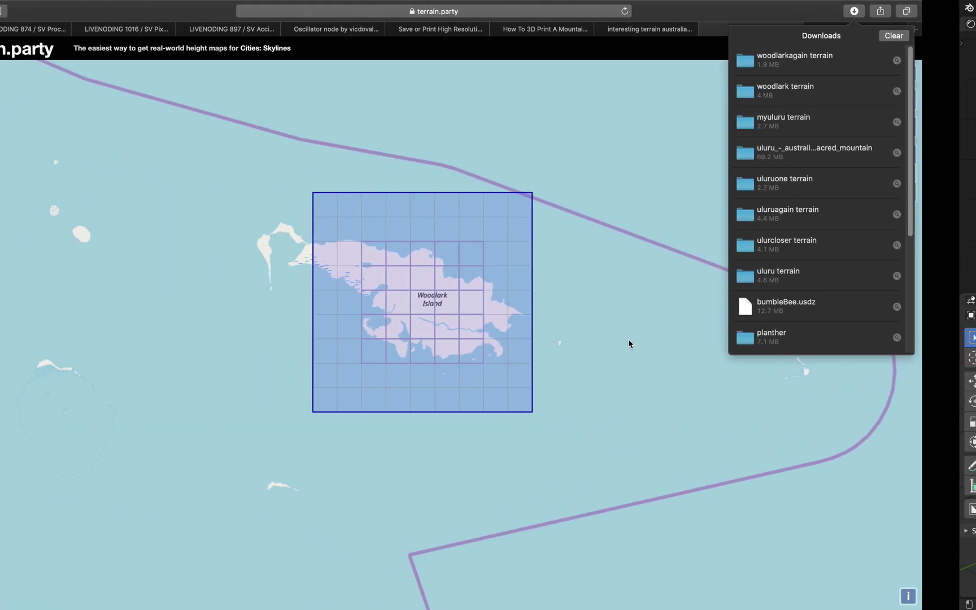
{"action": "key", "text": "super+l"}
{"action": "left_click", "coordinate": [788, 189]}
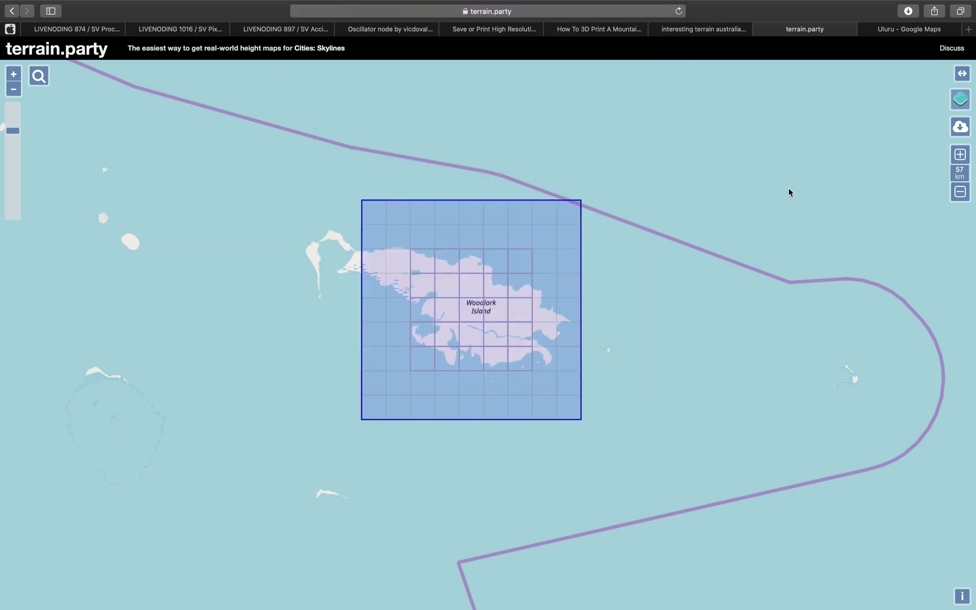